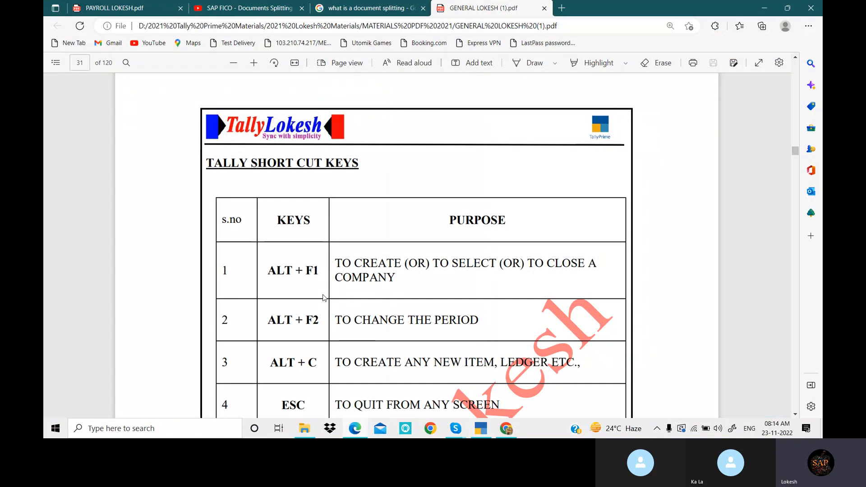
Step: Switch from the shortcut keys PDF to TallyPrime and shut the Mkr General Stores company
{"action": "scroll", "coordinate": [323, 298], "scroll_direction": "down", "scroll_amount": 2}
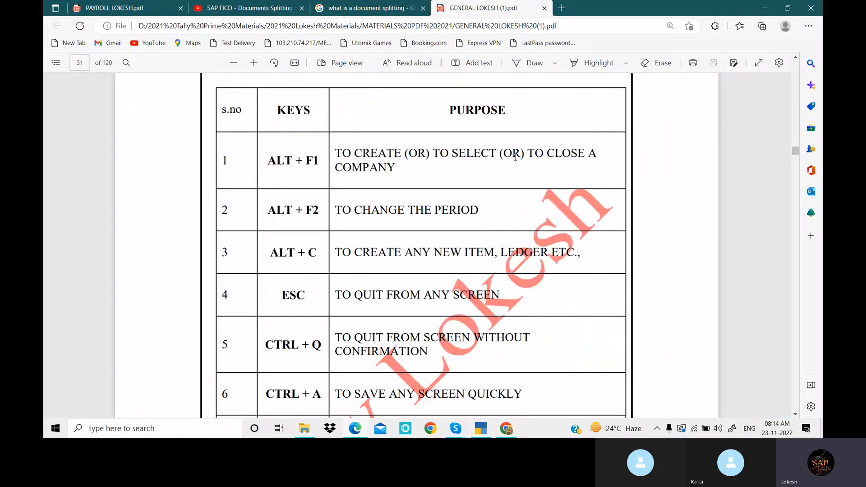
{"action": "left_click", "coordinate": [481, 429]}
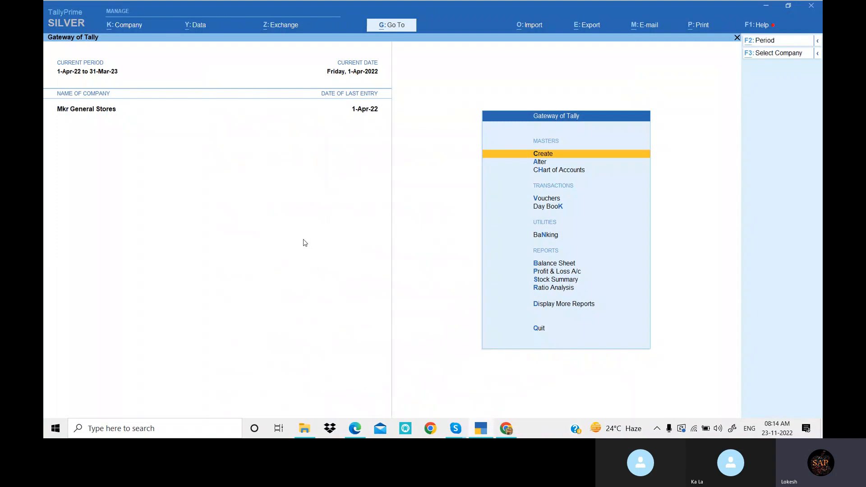
{"action": "key", "text": "alt+F3"}
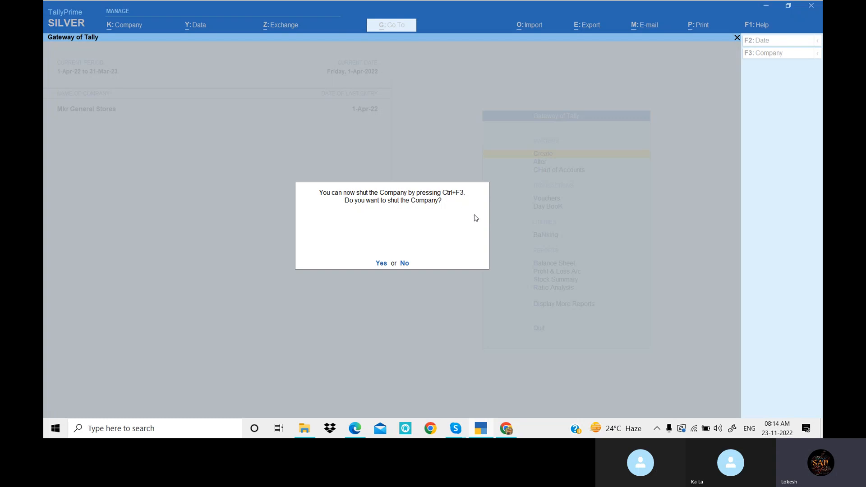
{"action": "left_click", "coordinate": [379, 262]}
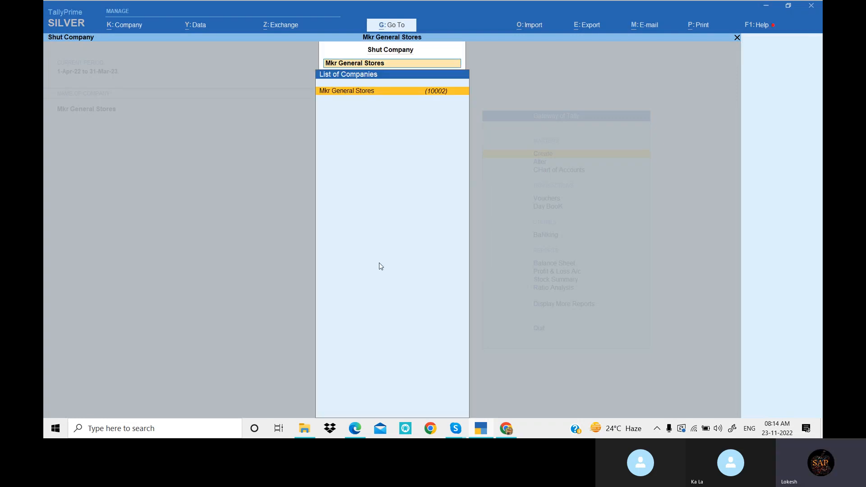
{"action": "key", "text": "Return"}
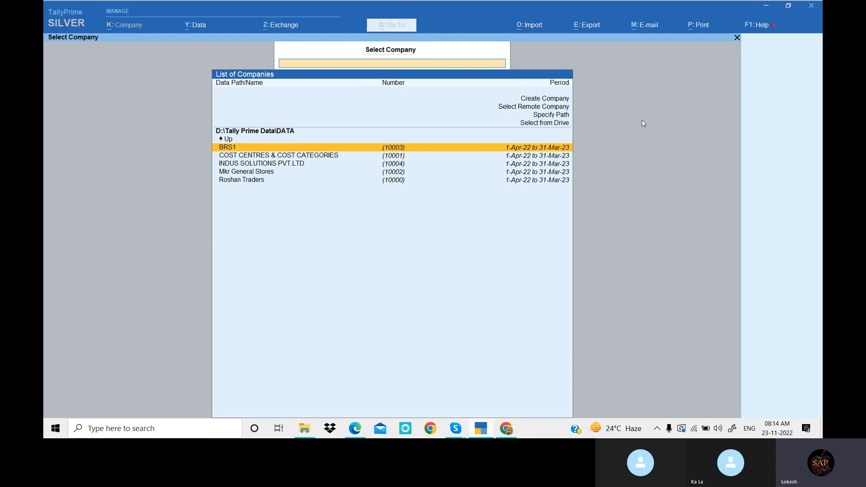
Step: Check the shortcut list in the PDF, return to TallyPrime and reopen the Mkr General Stores company
{"action": "left_click", "coordinate": [361, 434]}
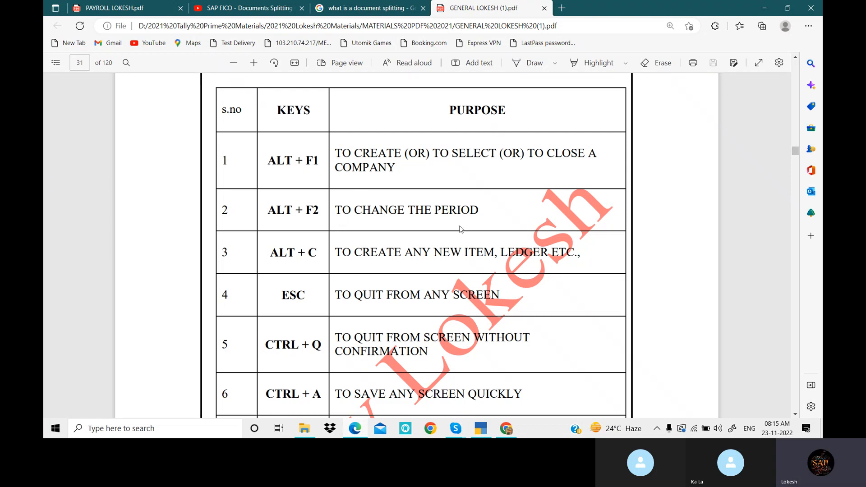
{"action": "left_click", "coordinate": [482, 430]}
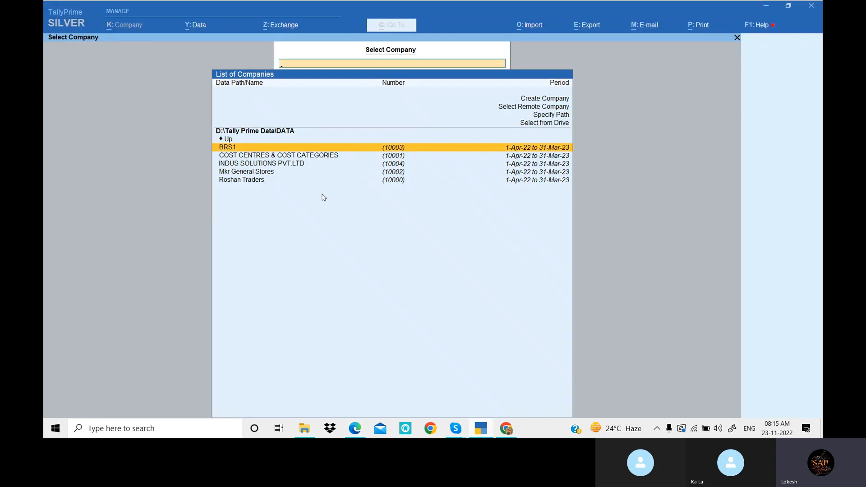
{"action": "key", "text": "Down"}
{"action": "key", "text": "Down"}
{"action": "key", "text": "Down"}
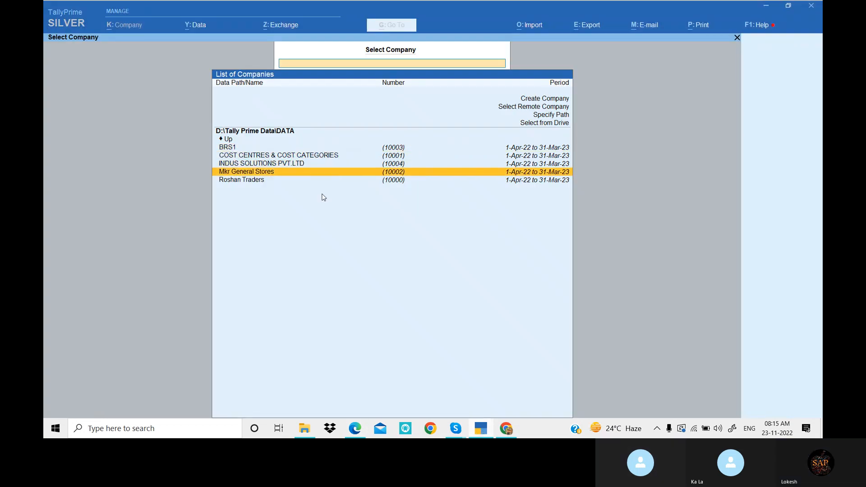
{"action": "key", "text": "Return"}
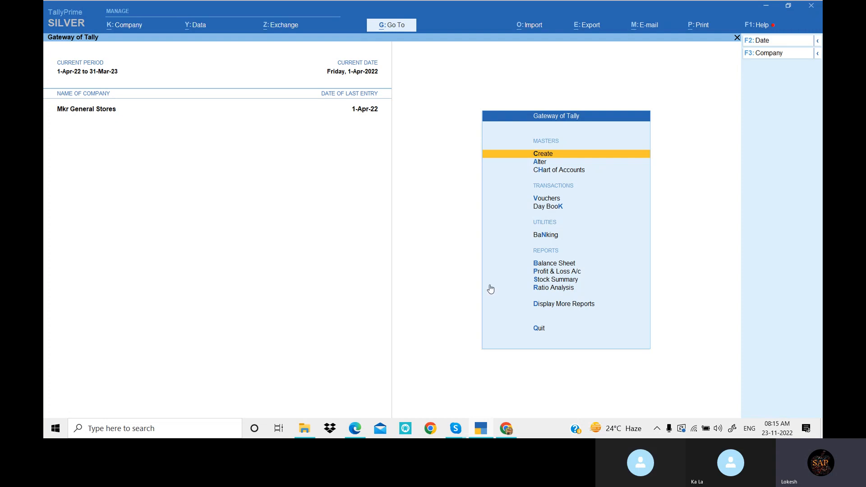
Step: Change the company's current period to run from 1-4-2022 to 31-3-2030
{"action": "key", "text": "alt+F2"}
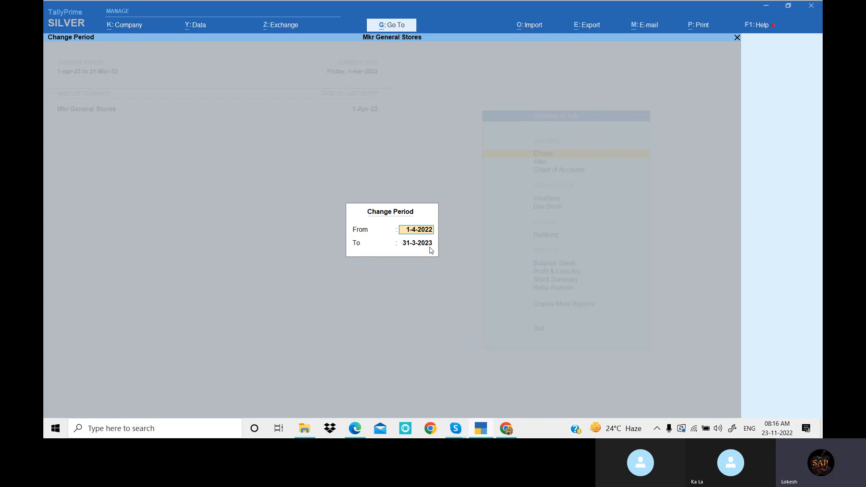
{"action": "key", "text": "Return"}
{"action": "type", "text": "31"}
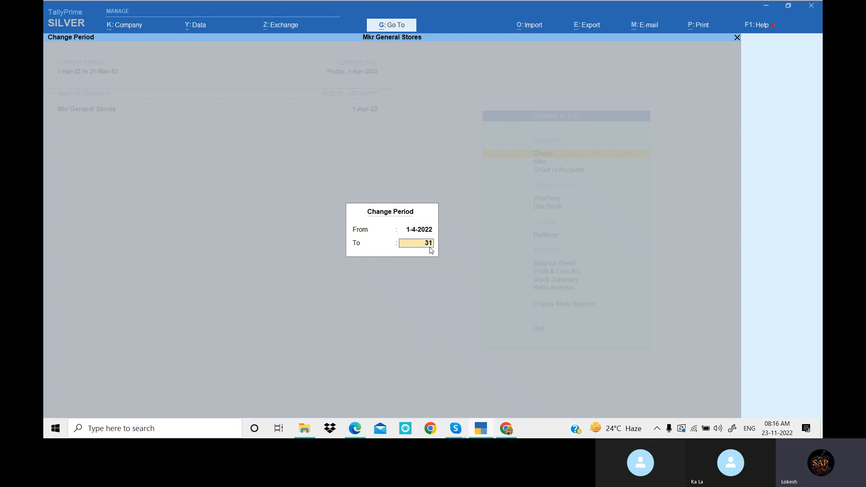
{"action": "type", "text": "-3-2"}
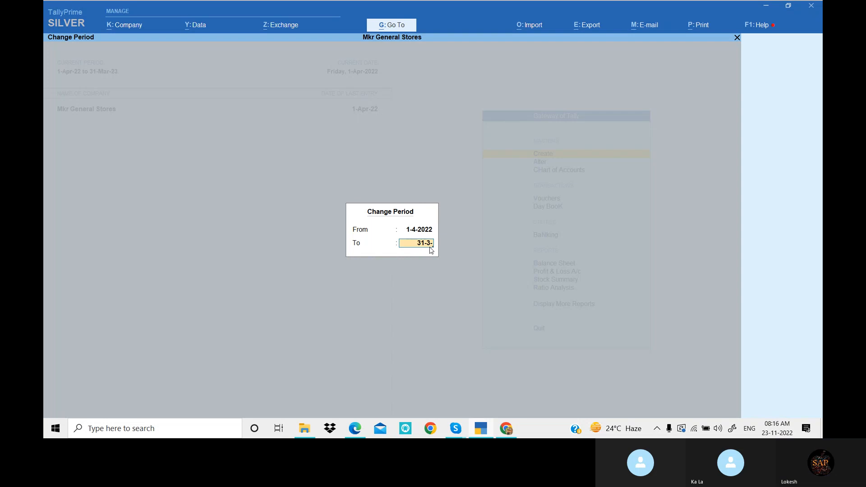
{"action": "type", "text": "030"}
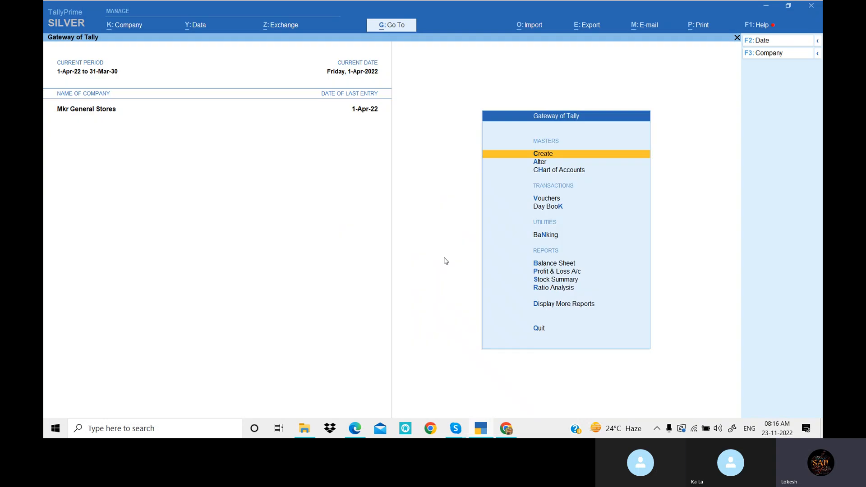
Step: Start a receipt voucher and set its voucher date to 1-4-2025
{"action": "left_click", "coordinate": [556, 200]}
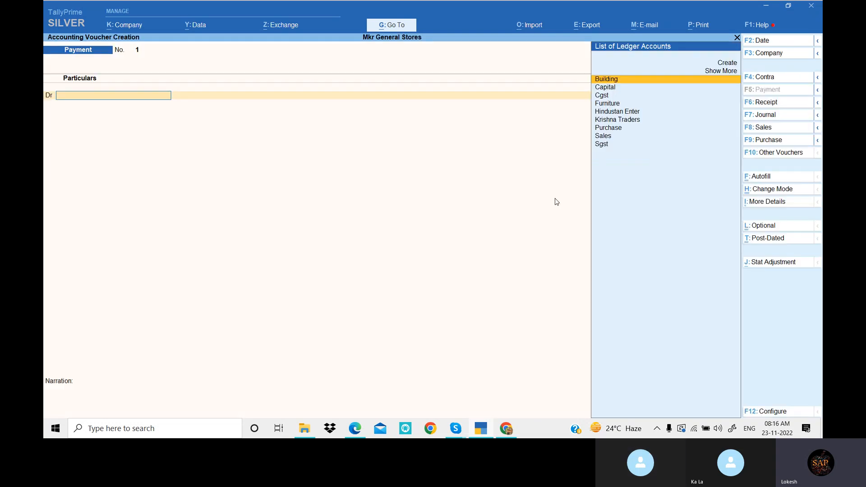
{"action": "left_click", "coordinate": [783, 102]}
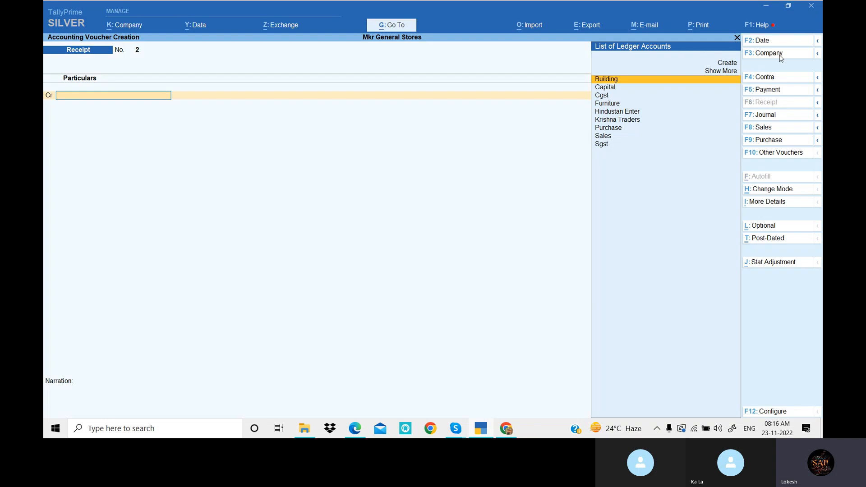
{"action": "left_click", "coordinate": [772, 40]}
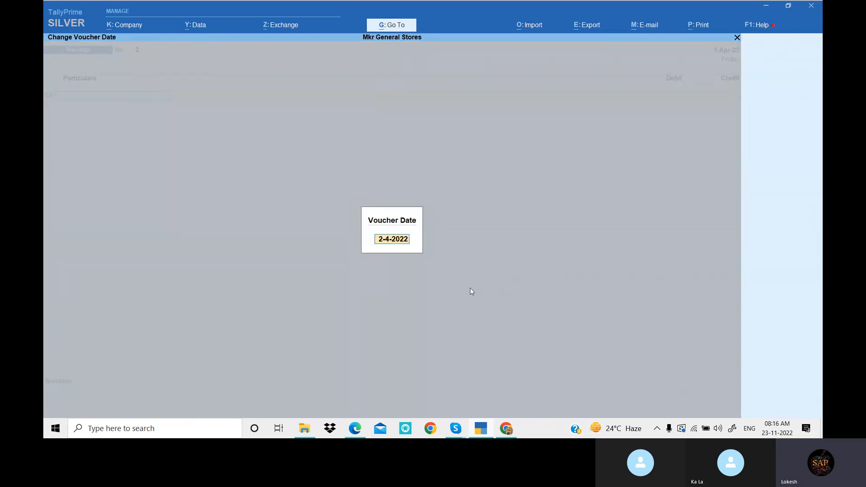
{"action": "key", "text": "BackSpace"}
{"action": "type", "text": "1-4-2025"}
{"action": "key", "text": "Return"}
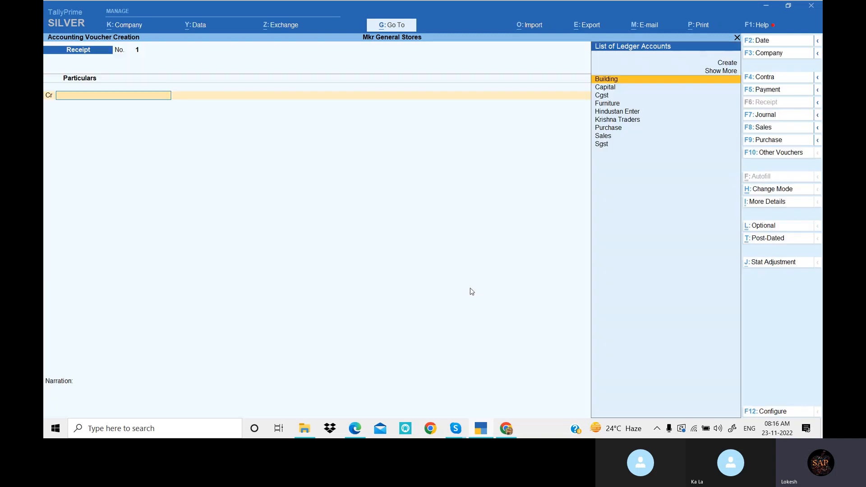
Step: Record the receipt by crediting Capital with 5,00,000 and debiting Cash, leave the narration blank and save the voucher
{"action": "key", "text": "Down"}
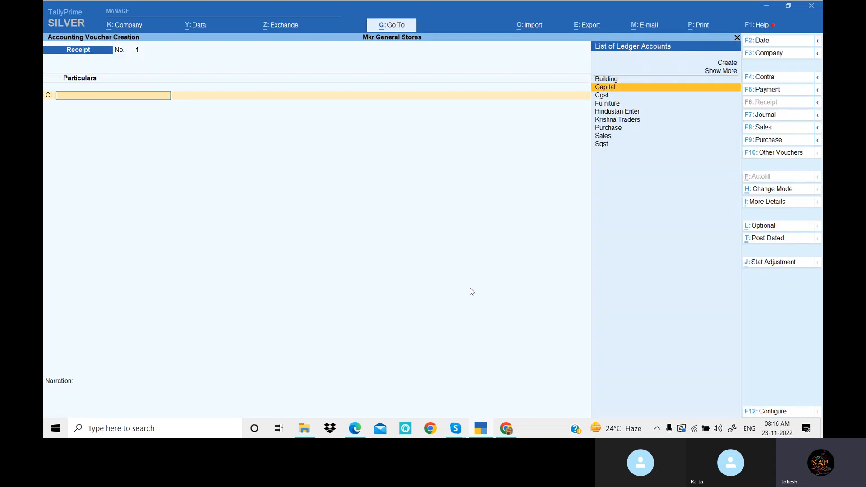
{"action": "key", "text": "Return"}
{"action": "type", "text": "500000"}
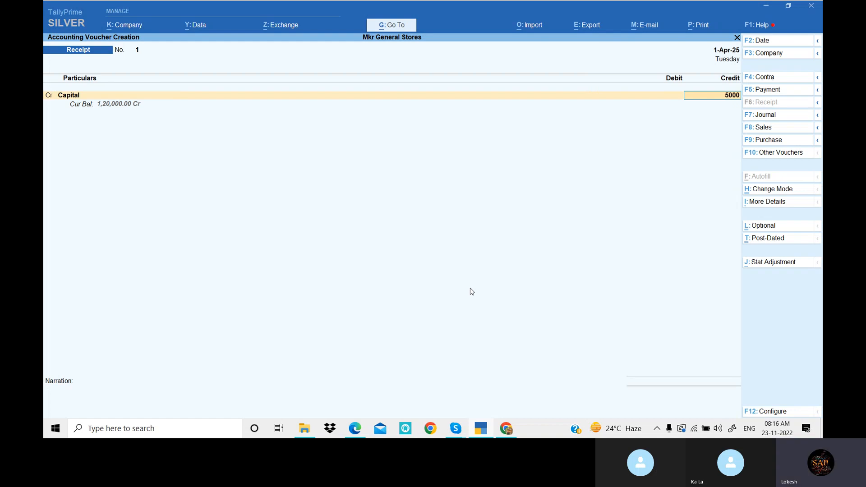
{"action": "key", "text": "Return"}
{"action": "key", "text": "Return"}
{"action": "key", "text": "Return"}
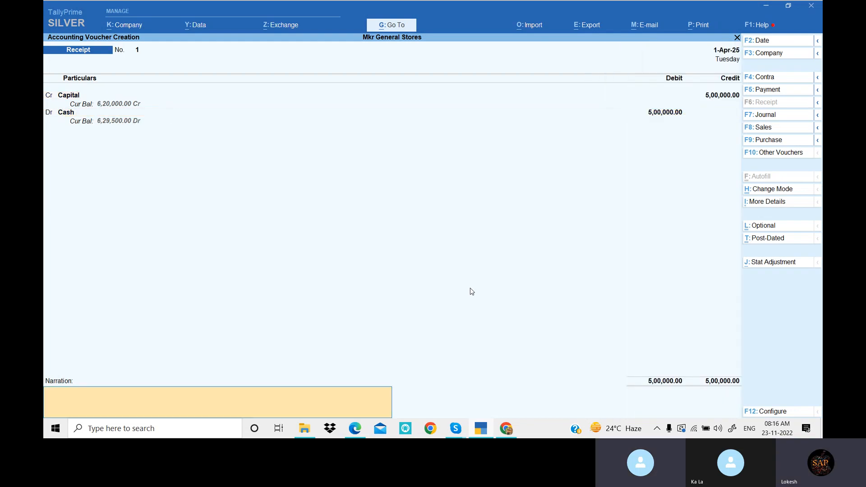
{"action": "key", "text": "Return"}
{"action": "key", "text": "Return"}
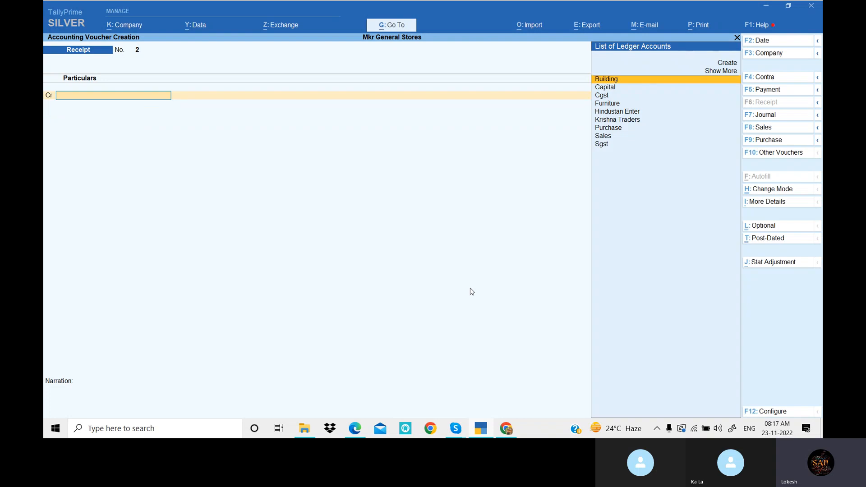
Step: Set the voucher date to 1-6-2029 and change the voucher type to Payment
{"action": "left_click", "coordinate": [772, 43]}
{"action": "type", "text": "1"}
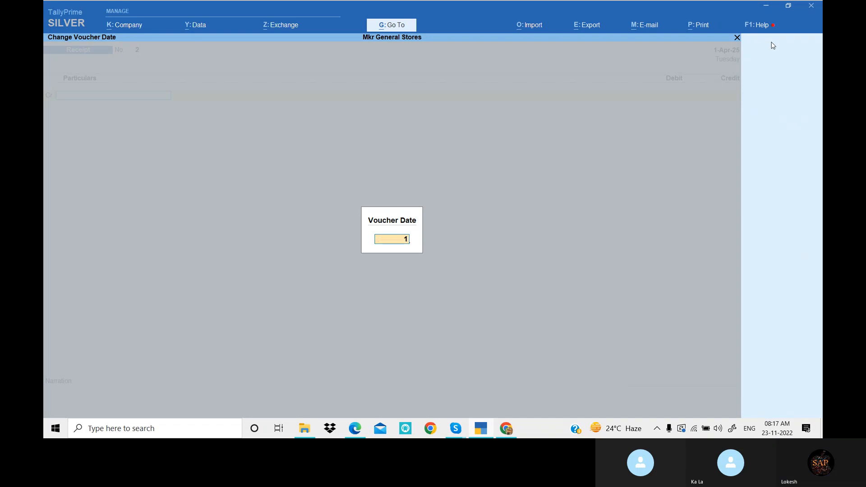
{"action": "type", "text": "-6-2029"}
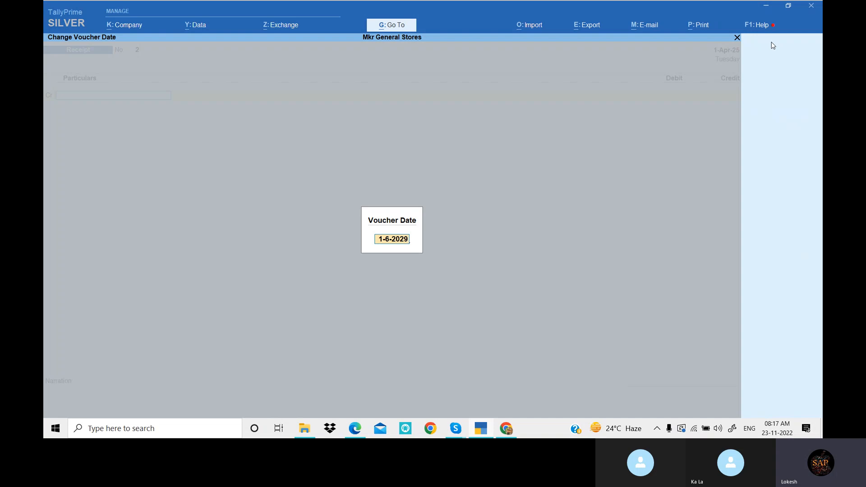
{"action": "key", "text": "Return"}
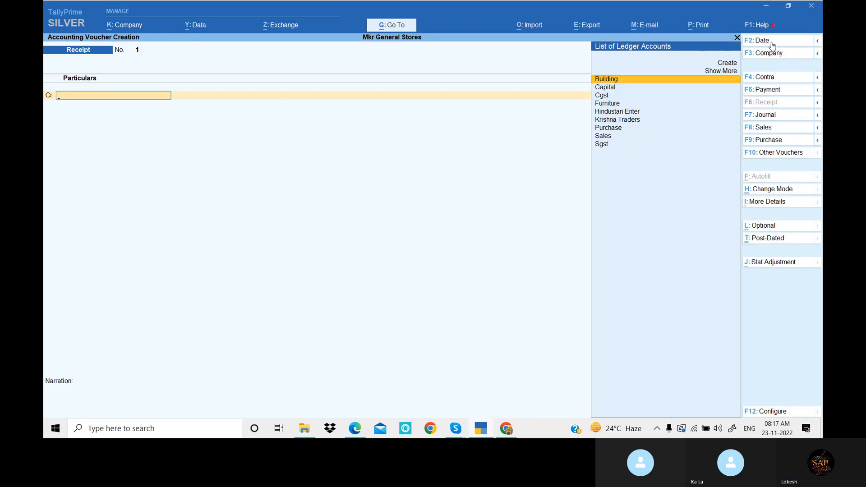
{"action": "key", "text": "Return"}
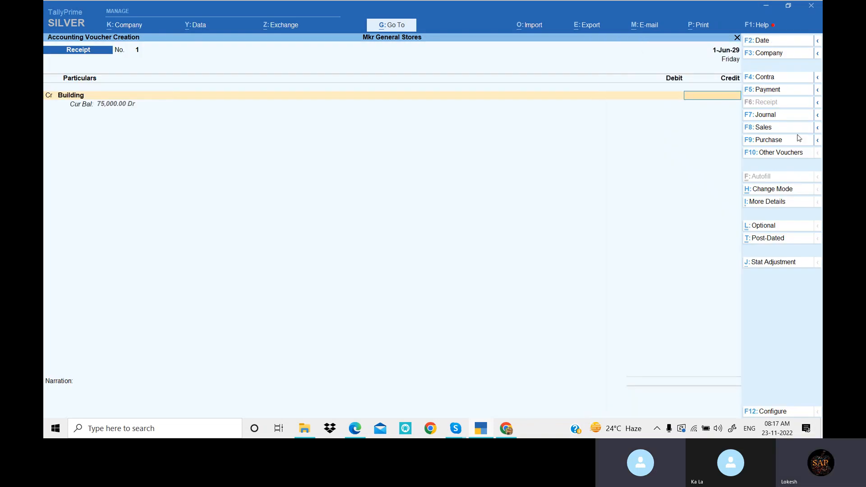
{"action": "left_click", "coordinate": [784, 78]}
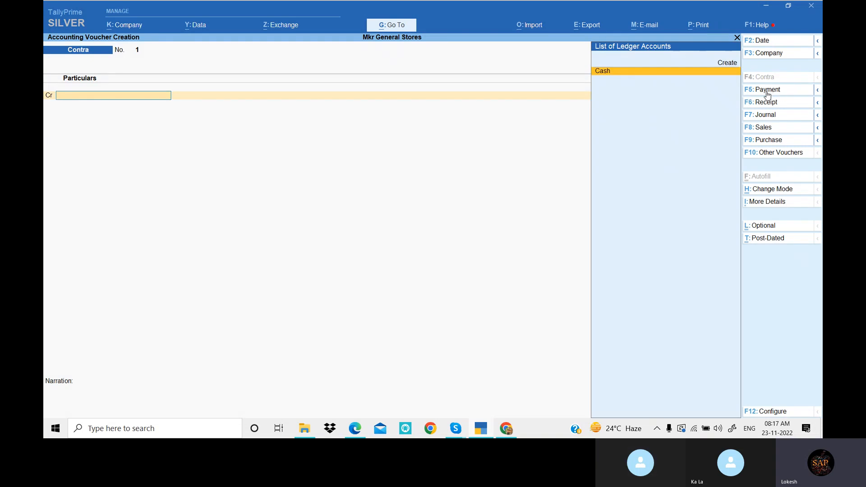
{"action": "left_click", "coordinate": [779, 92]}
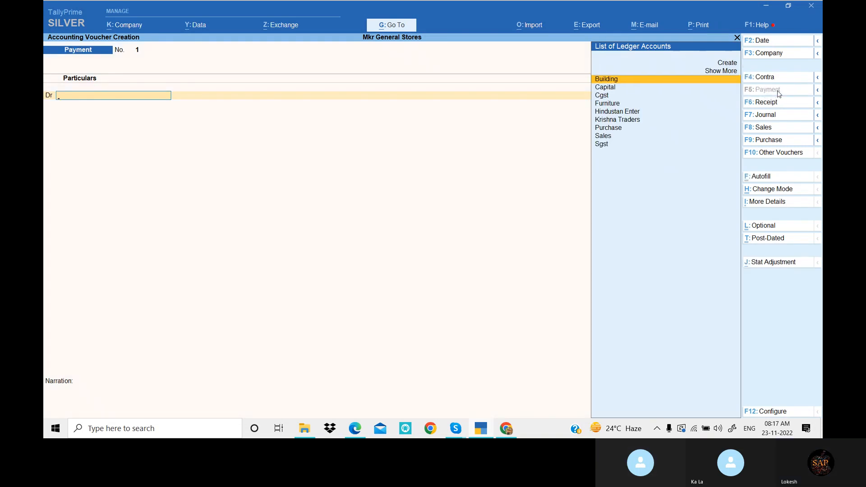
Step: Record the payment by debiting Furniture with 4,00,000 and crediting Cash, leave the narration blank and accept the voucher
{"action": "key", "text": "Down"}
{"action": "key", "text": "Down"}
{"action": "key", "text": "Down"}
{"action": "key", "text": "Return"}
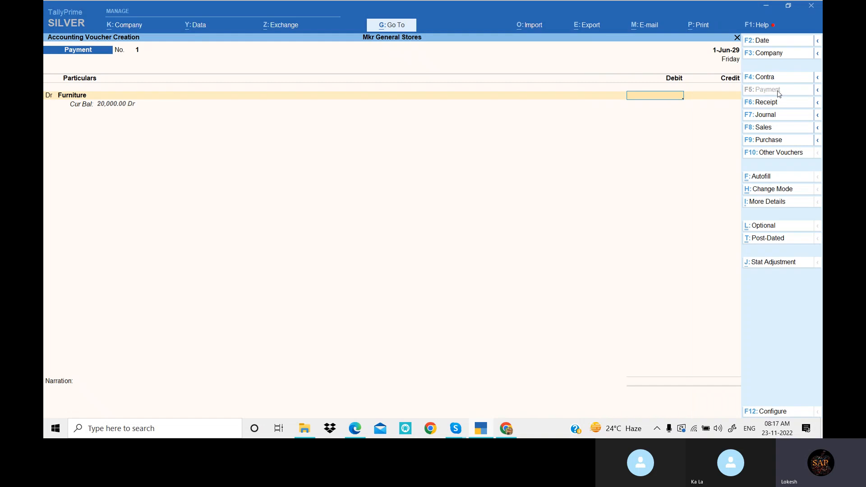
{"action": "type", "text": "40000"}
{"action": "key", "text": "Return"}
{"action": "key", "text": "Down"}
{"action": "key", "text": "Down"}
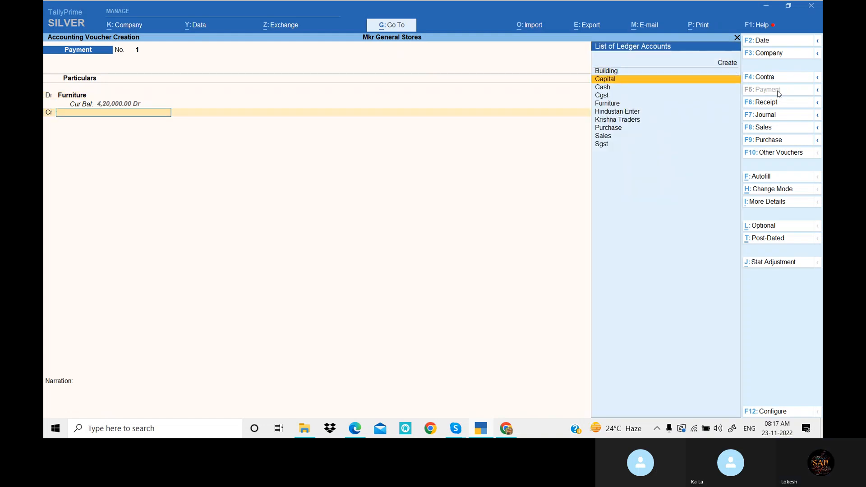
{"action": "key", "text": "Return"}
{"action": "key", "text": "Return"}
{"action": "key", "text": "Return"}
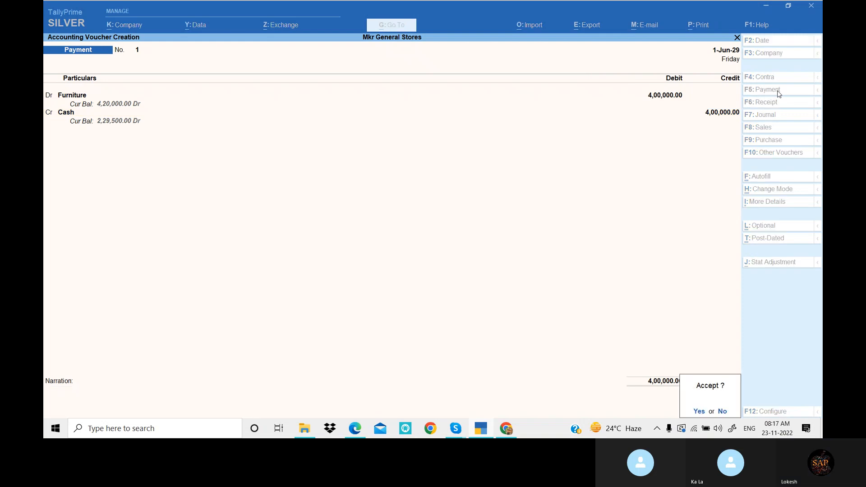
{"action": "key", "text": "Return"}
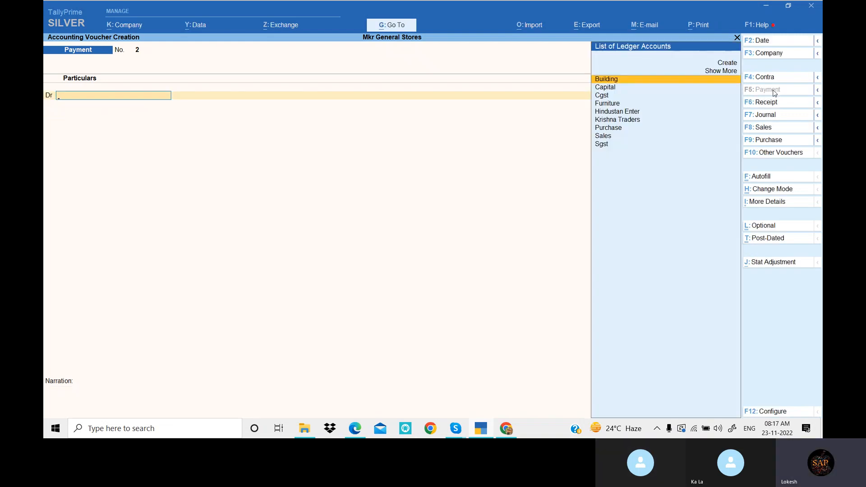
Step: Set the date of the new payment voucher to 1-10-2028
{"action": "left_click", "coordinate": [773, 41]}
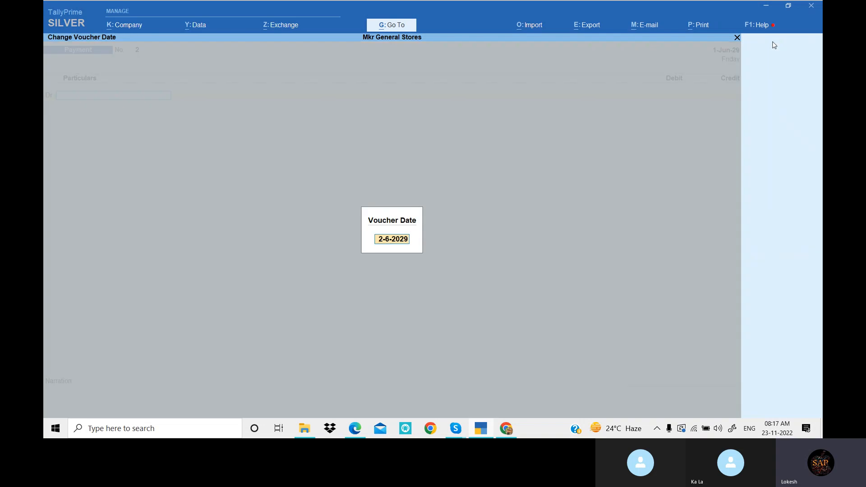
{"action": "key", "text": "BackSpace"}
{"action": "type", "text": "1-10-20"}
{"action": "key", "text": "BackSpace"}
{"action": "type", "text": "028"}
{"action": "key", "text": "Return"}
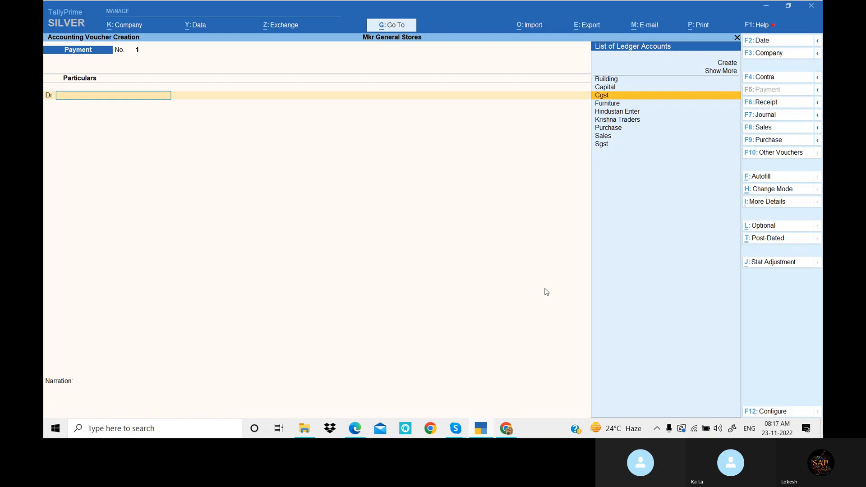
Step: Record the payment by debiting Building with 12,00,000 and crediting Cash, leave the narration blank and save the voucher
{"action": "key", "text": "Up"}
{"action": "key", "text": "Up"}
{"action": "key", "text": "Return"}
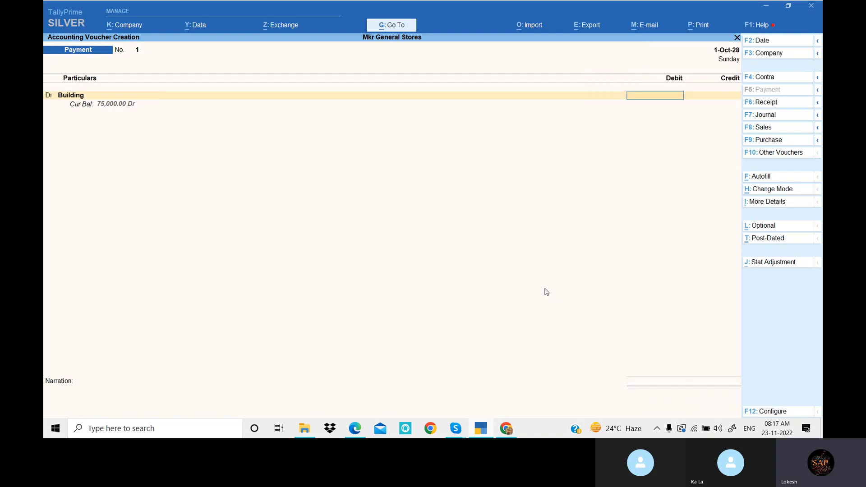
{"action": "type", "text": "12,00,000"}
{"action": "key", "text": "Return"}
{"action": "key", "text": "Down"}
{"action": "key", "text": "Down"}
{"action": "key", "text": "Return"}
{"action": "key", "text": "Return"}
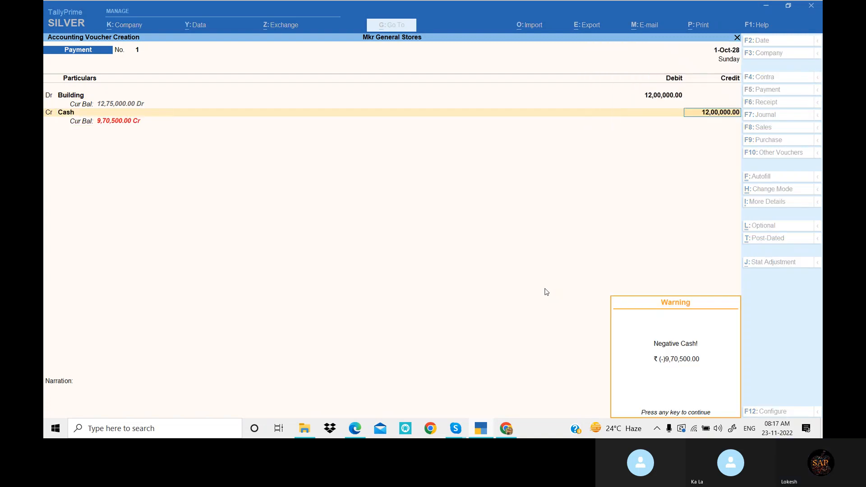
{"action": "key", "text": "Return"}
{"action": "key", "text": "Return"}
{"action": "key", "text": "Return"}
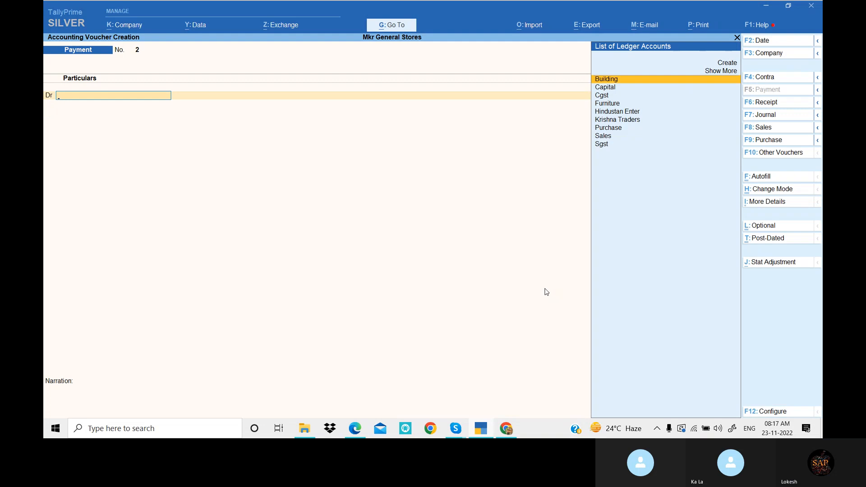
Step: Try to set the new payment voucher's date to 1-4-2031, and quit voucher creation to return to the Gateway of Tally
{"action": "left_click", "coordinate": [773, 56]}
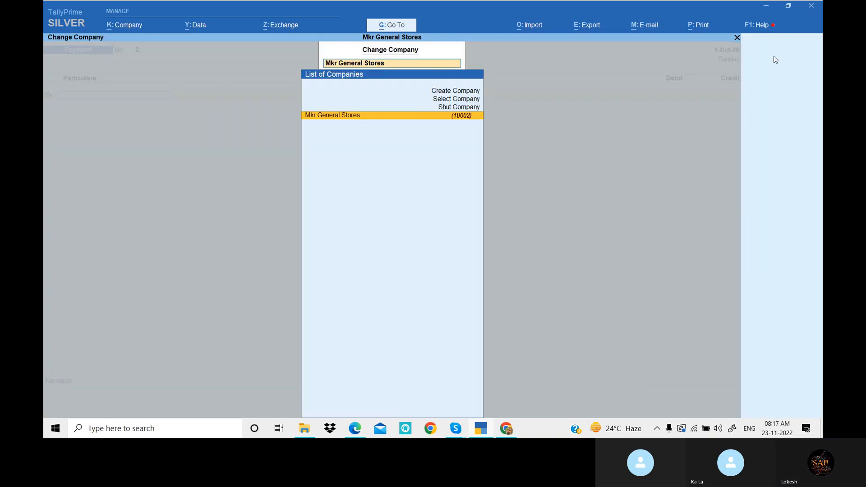
{"action": "key", "text": "Return"}
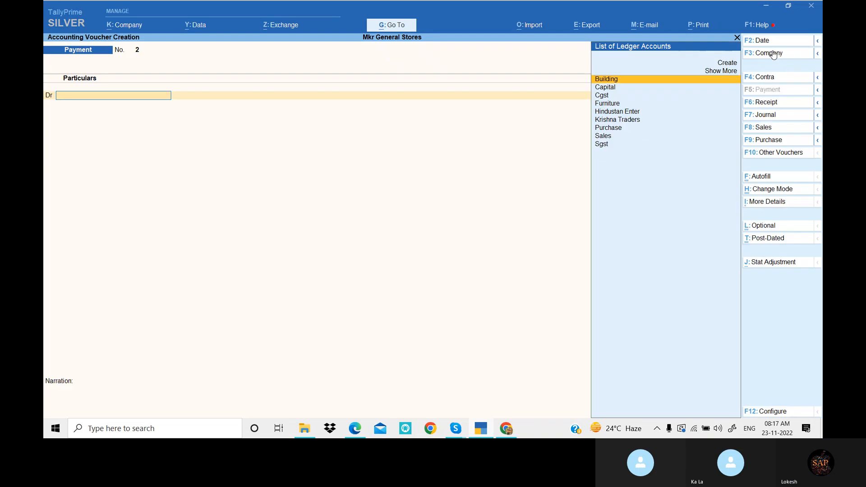
{"action": "left_click", "coordinate": [772, 42]}
{"action": "type", "text": "1-4-20"}
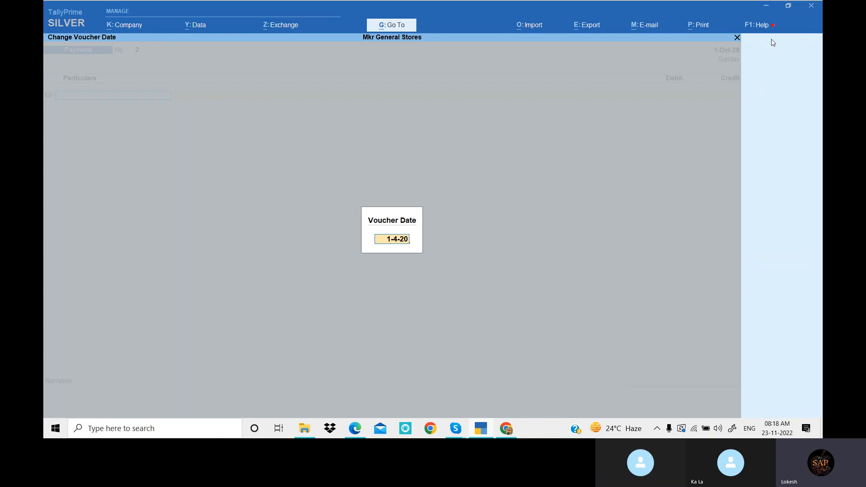
{"action": "type", "text": "31"}
{"action": "key", "text": "Return"}
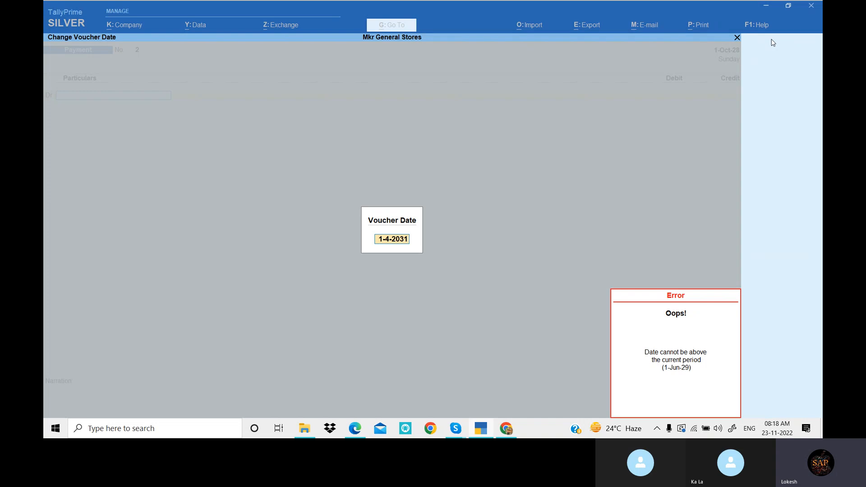
{"action": "key", "text": "Escape"}
{"action": "key", "text": "Escape"}
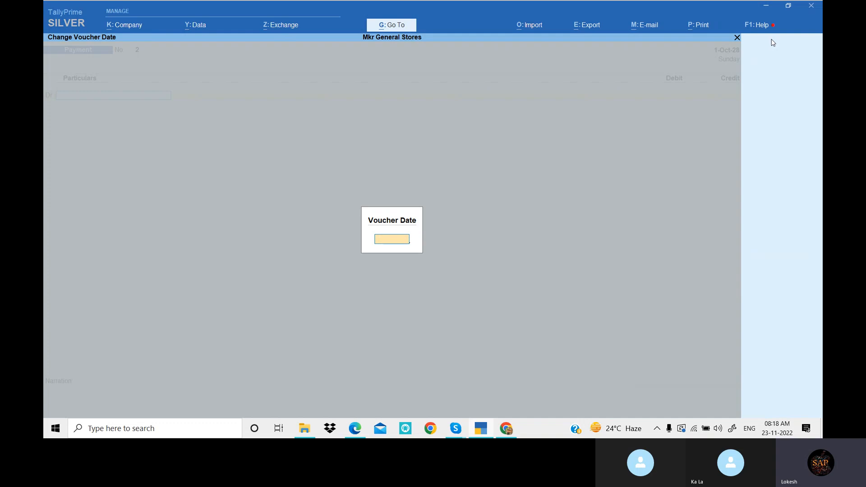
{"action": "key", "text": "Escape"}
{"action": "key", "text": "Escape"}
{"action": "key", "text": "Return"}
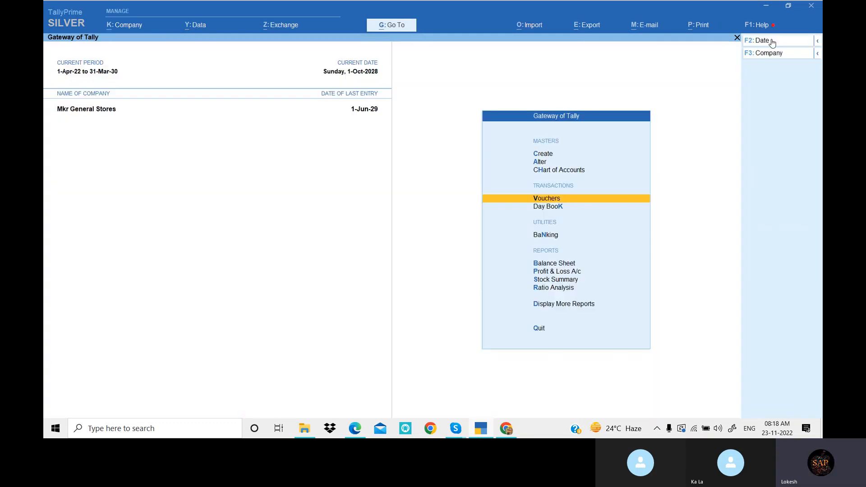
Step: Open the Day Book and set its period from 1-Apr-22 to 1-Jun-29
{"action": "key", "text": "Down"}
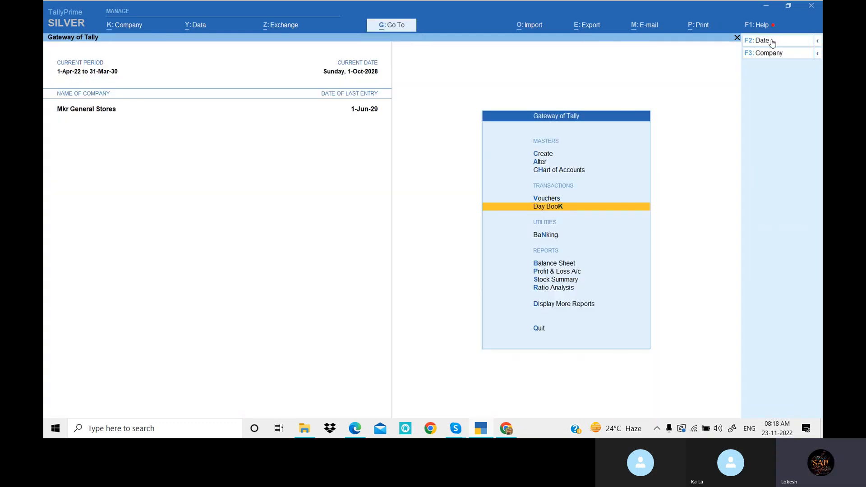
{"action": "key", "text": "Return"}
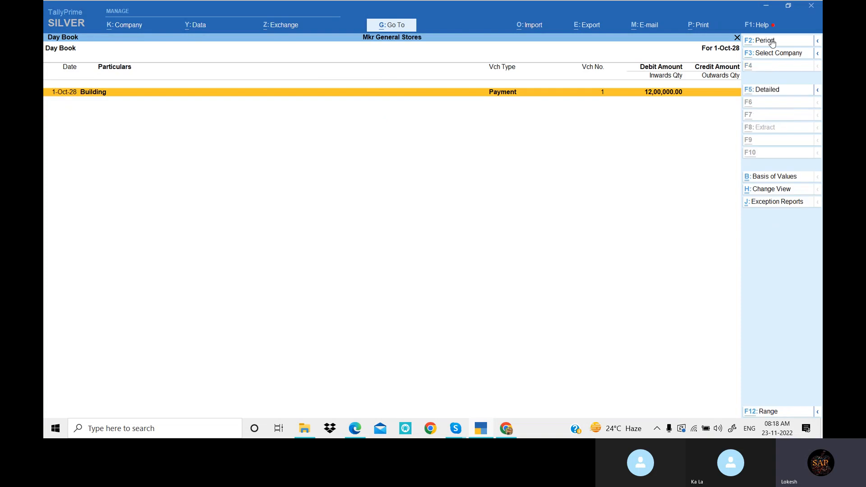
{"action": "left_click", "coordinate": [772, 41]}
{"action": "key", "text": "BackSpace"}
{"action": "key", "text": "Return"}
{"action": "key", "text": "BackSpace"}
{"action": "key", "text": "Return"}
Step: Examine the dates and types of the Day Book's vouchers down to the Furniture payment, and close the report
{"action": "key", "text": "Down"}
{"action": "key", "text": "Down"}
{"action": "key", "text": "Down"}
{"action": "key", "text": "Down"}
{"action": "key", "text": "Down"}
{"action": "key", "text": "Down"}
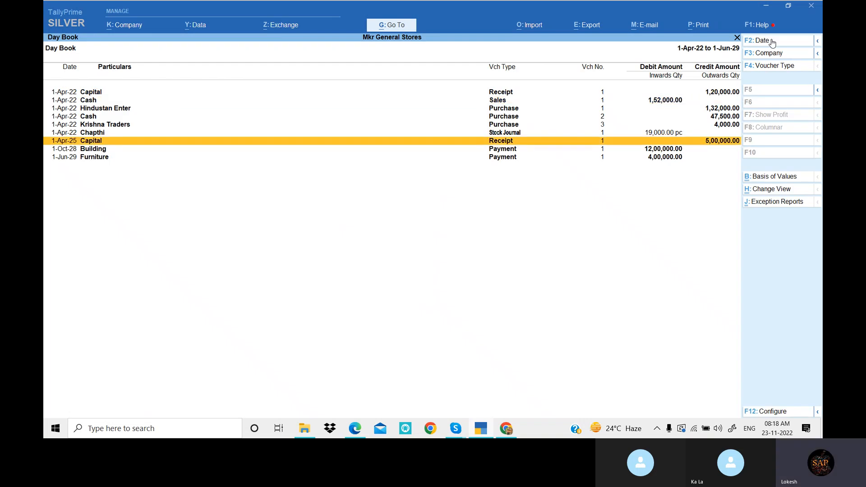
{"action": "key", "text": "Down"}
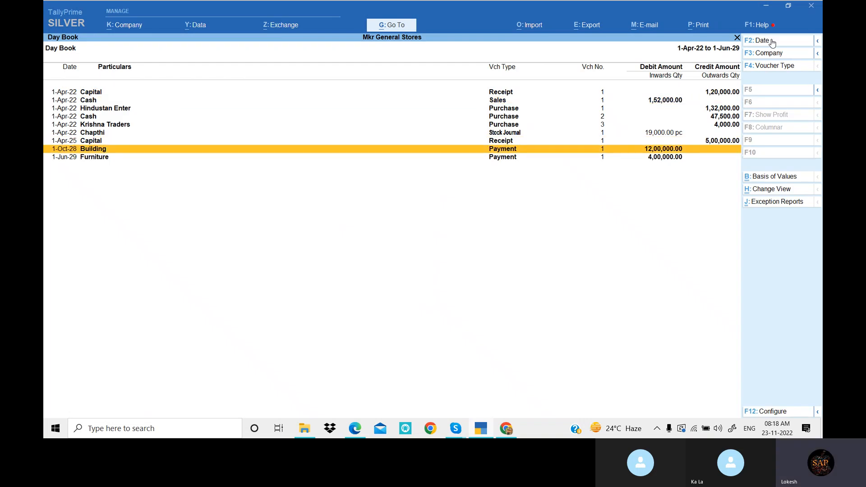
{"action": "key", "text": "Down"}
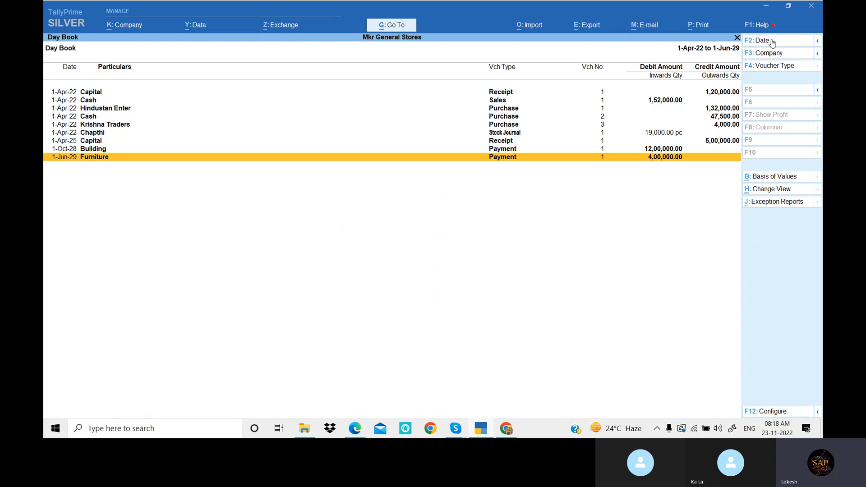
{"action": "key", "text": "Escape"}
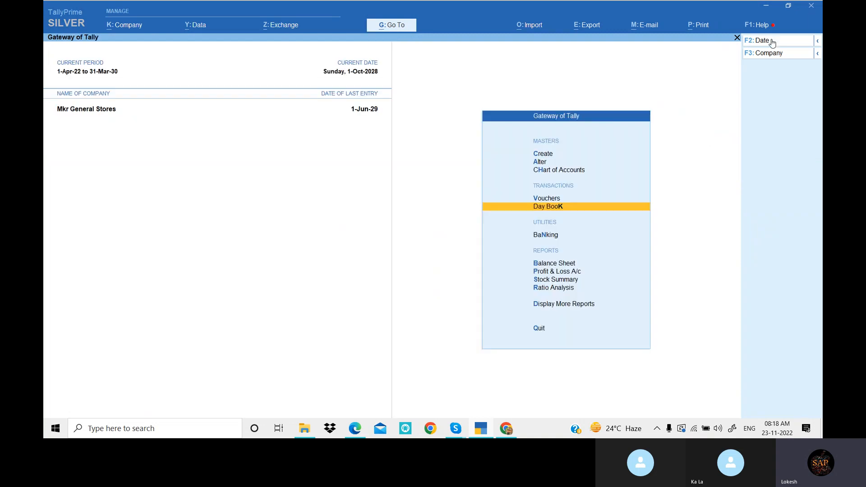
Step: Change the company's current period to run from 1-4-2022 to 31-3-23
{"action": "key", "text": "alt+F2"}
{"action": "key", "text": "Return"}
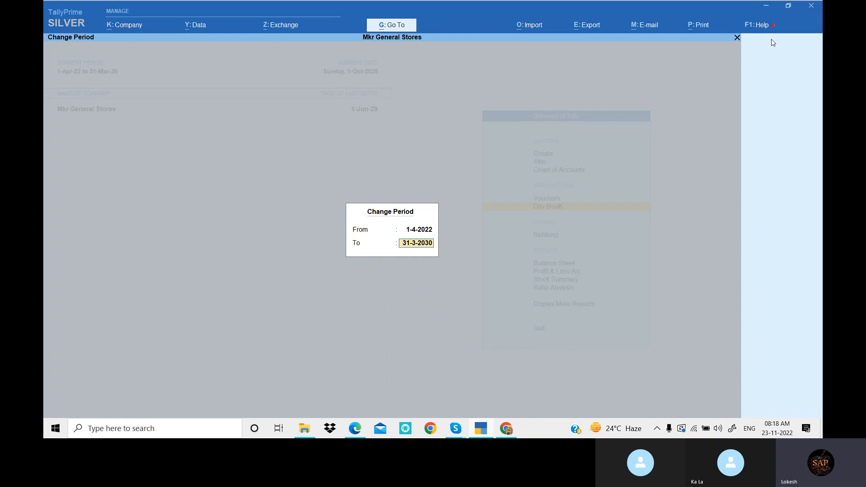
{"action": "type", "text": "31-3"}
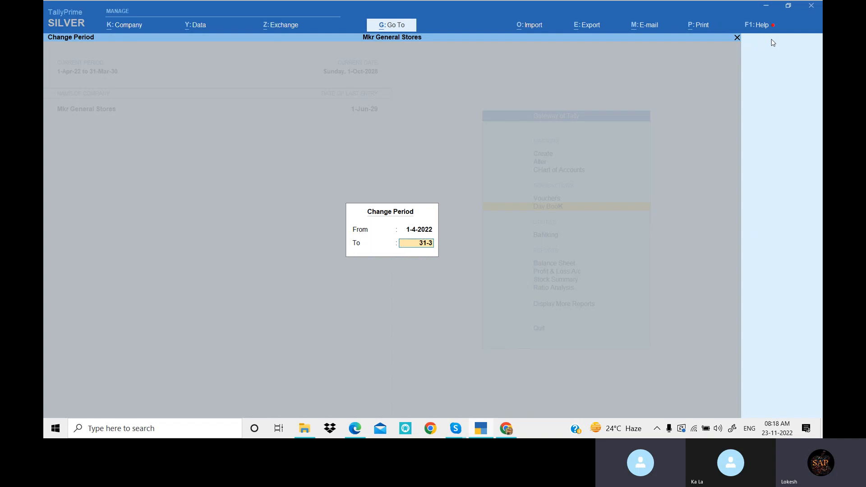
{"action": "type", "text": "-22"}
{"action": "key", "text": "BackSpace"}
{"action": "type", "text": "3"}
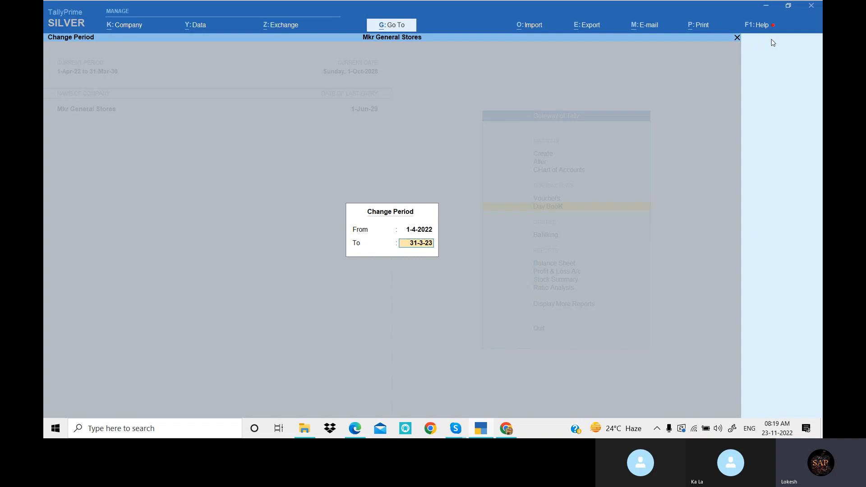
{"action": "key", "text": "Return"}
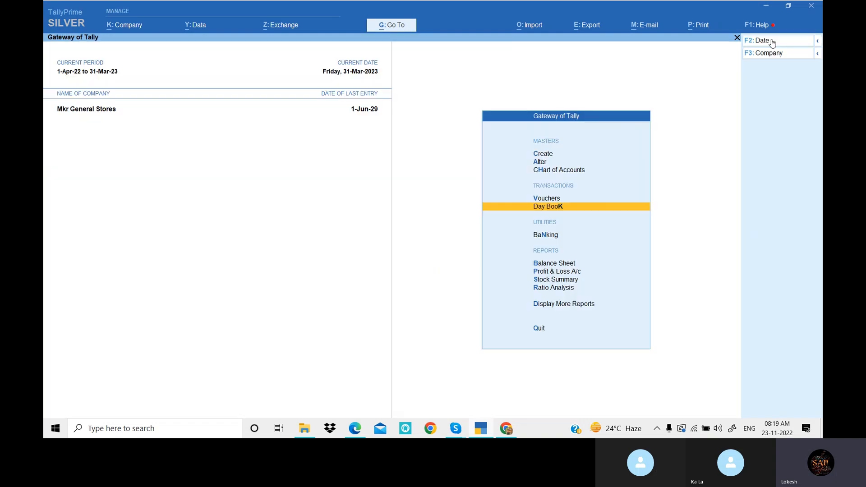
Step: Try to set a payment voucher's date to 1-4-2023, and quit voucher creation without recording anything
{"action": "key", "text": "Up"}
{"action": "key", "text": "Return"}
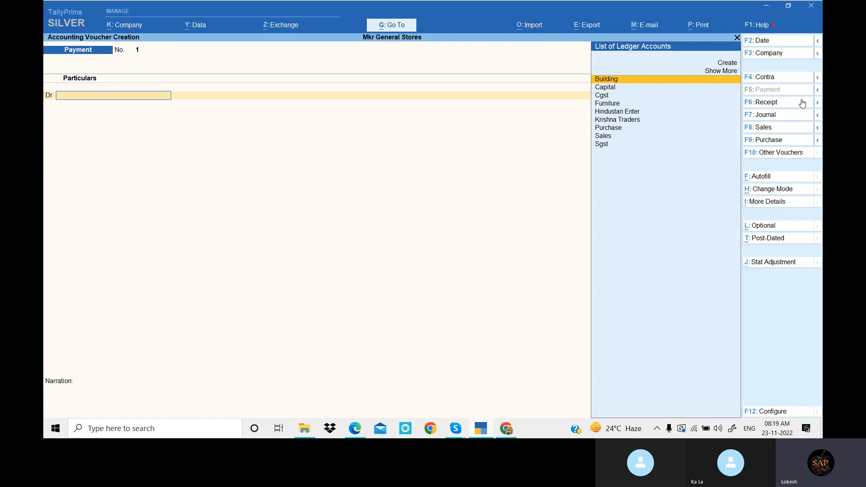
{"action": "left_click", "coordinate": [772, 42]}
{"action": "key", "text": "BackSpace"}
{"action": "type", "text": "1-4-2023"}
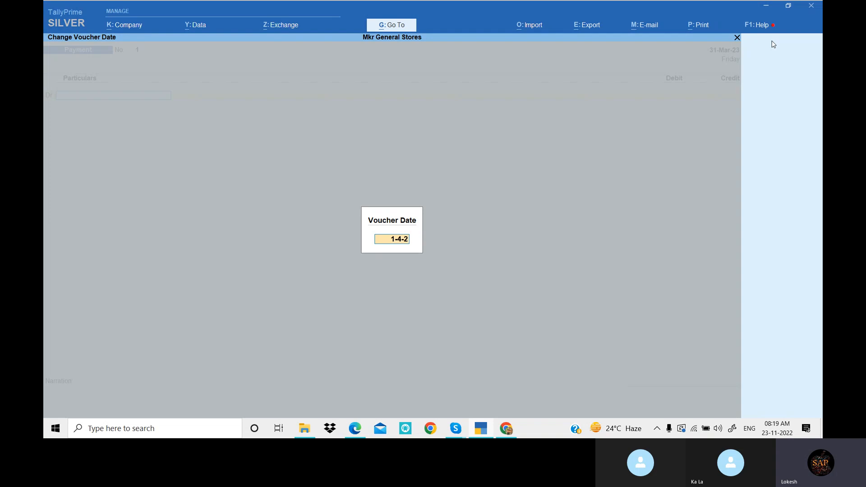
{"action": "key", "text": "Return"}
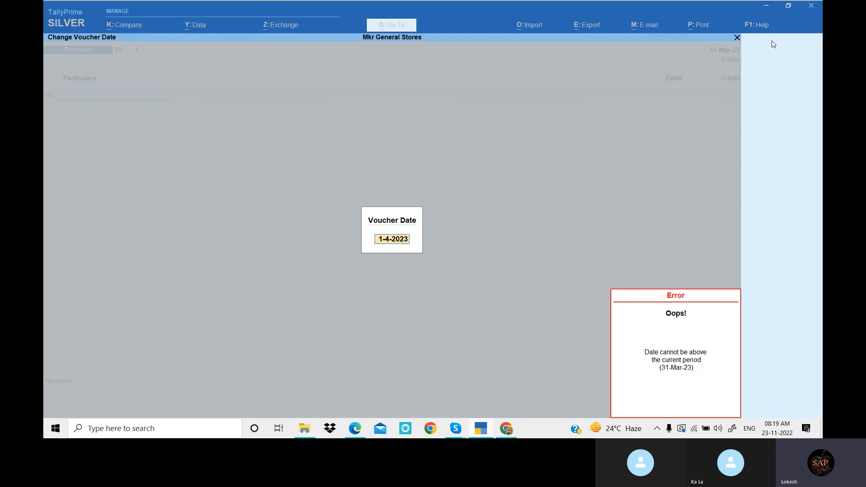
{"action": "key", "text": "Escape"}
{"action": "key", "text": "Escape"}
{"action": "key", "text": "Escape"}
{"action": "key", "text": "Escape"}
{"action": "key", "text": "Return"}
Step: Show the Day Book for 1-4-2022 only and go through its vouchers down to the Chapthi stock journal
{"action": "key", "text": "Down"}
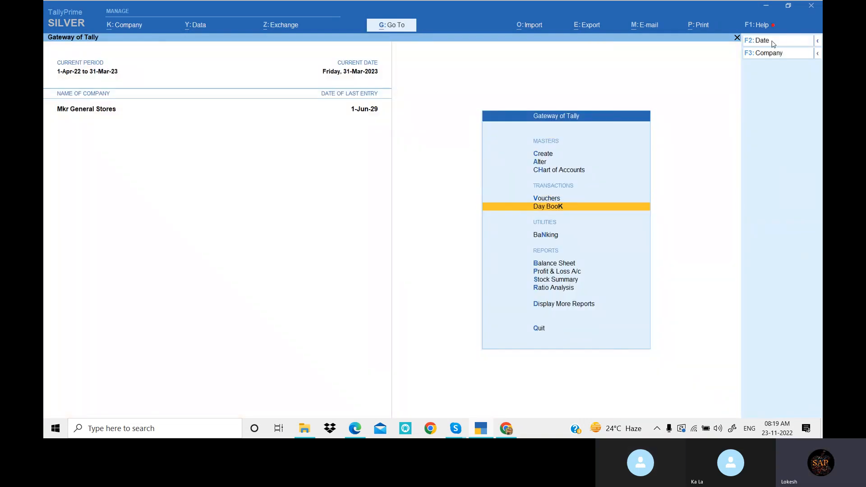
{"action": "key", "text": "Return"}
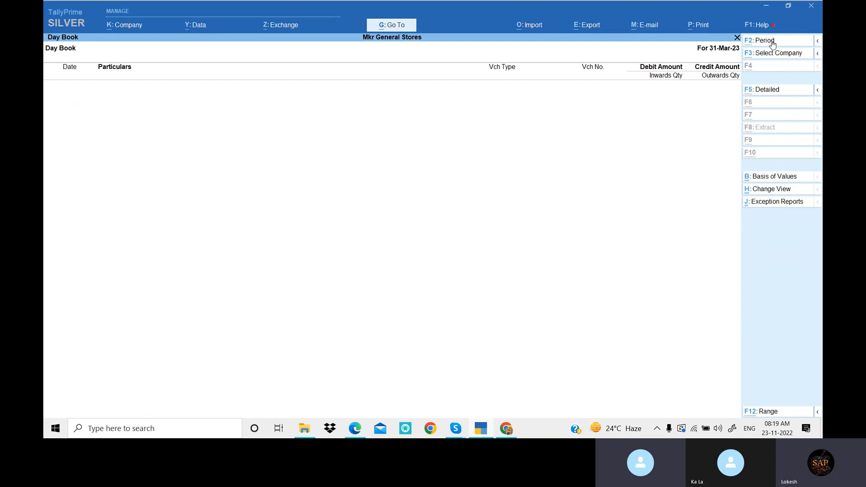
{"action": "key", "text": "alt+F2"}
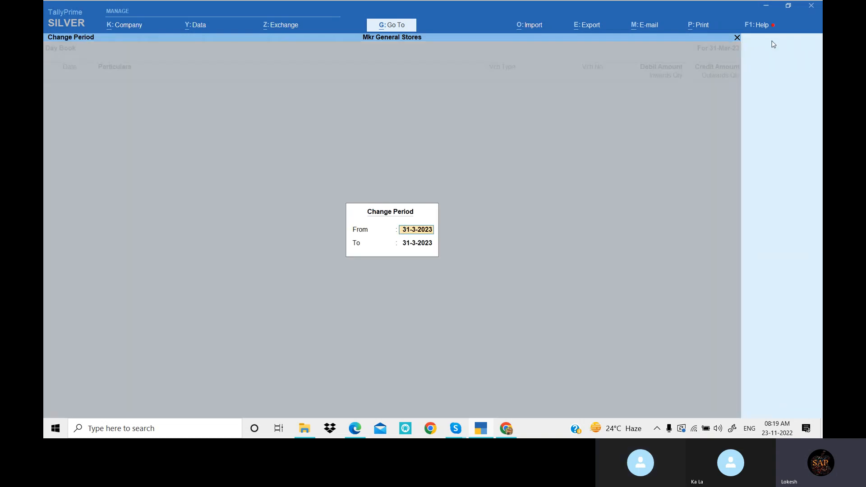
{"action": "type", "text": "1-4"}
{"action": "key", "text": "Return"}
{"action": "type", "text": "1-4"}
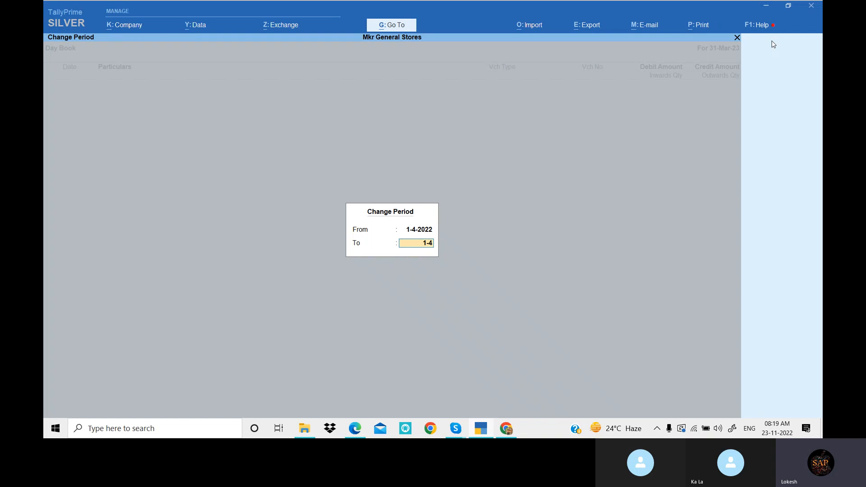
{"action": "key", "text": "Return"}
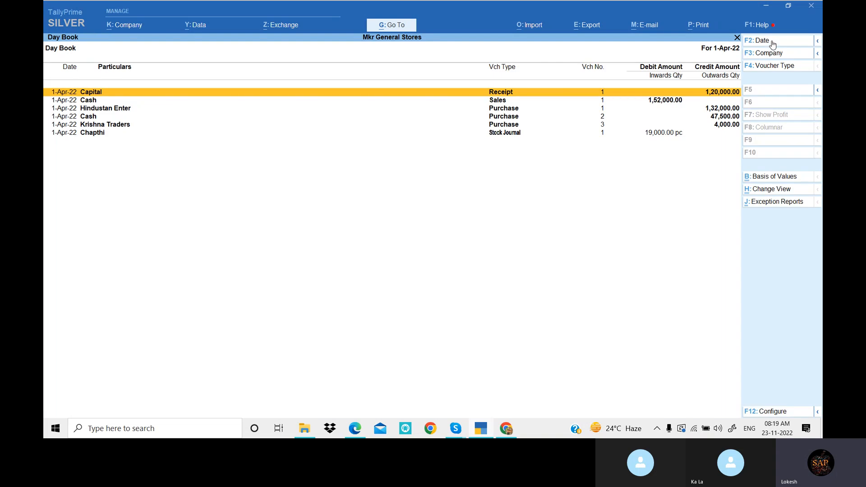
{"action": "key", "text": "Down"}
{"action": "key", "text": "Down"}
{"action": "key", "text": "Down"}
{"action": "key", "text": "Down"}
{"action": "key", "text": "Down"}
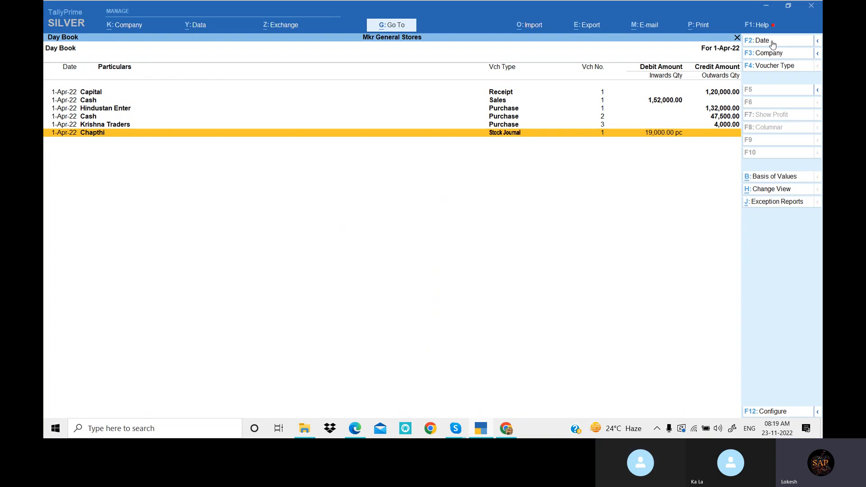
Step: Extend the Day Book's period to end on 1-5, keeping 1-4-2022 as its start date
{"action": "key", "text": "alt+F2"}
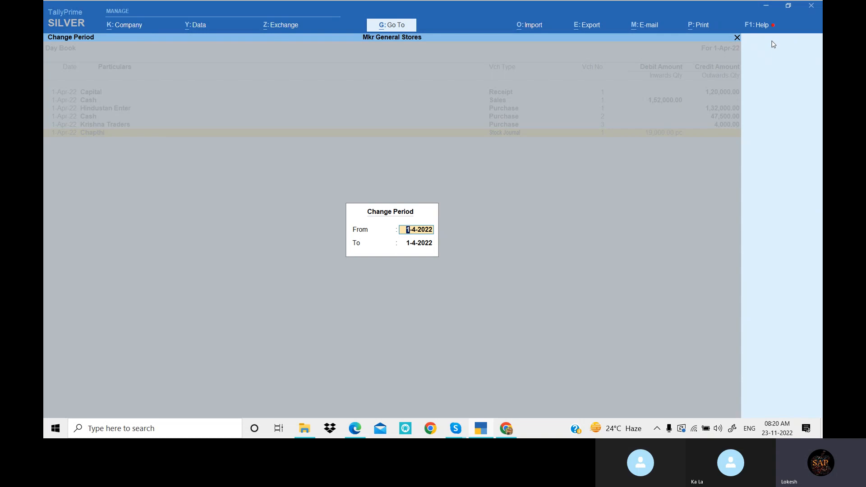
{"action": "key", "text": "Return"}
{"action": "type", "text": "1-5"}
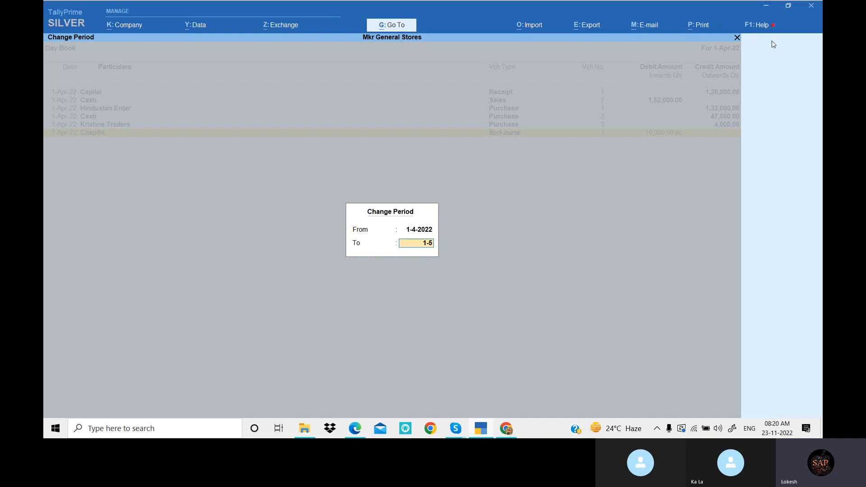
{"action": "key", "text": "Return"}
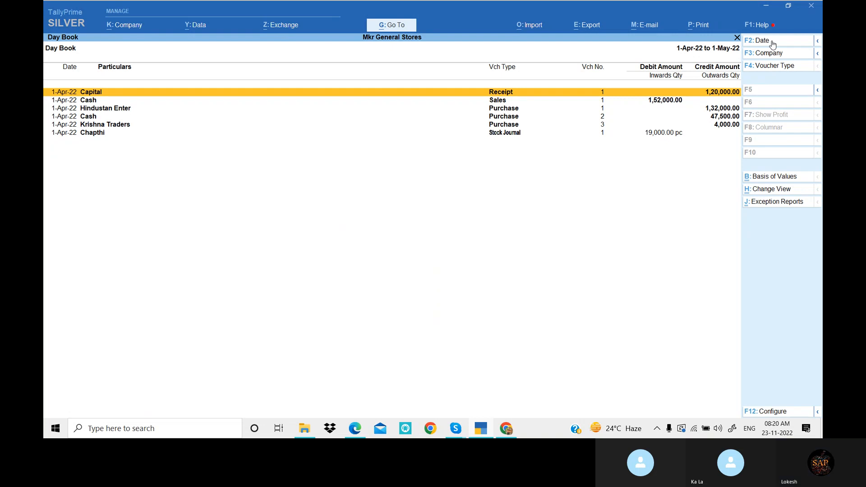
{"action": "left_click", "coordinate": [773, 41], "text": "alt"}
{"action": "key", "text": "Return"}
{"action": "key", "text": "BackSpace"}
{"action": "type", "text": "31-3"}
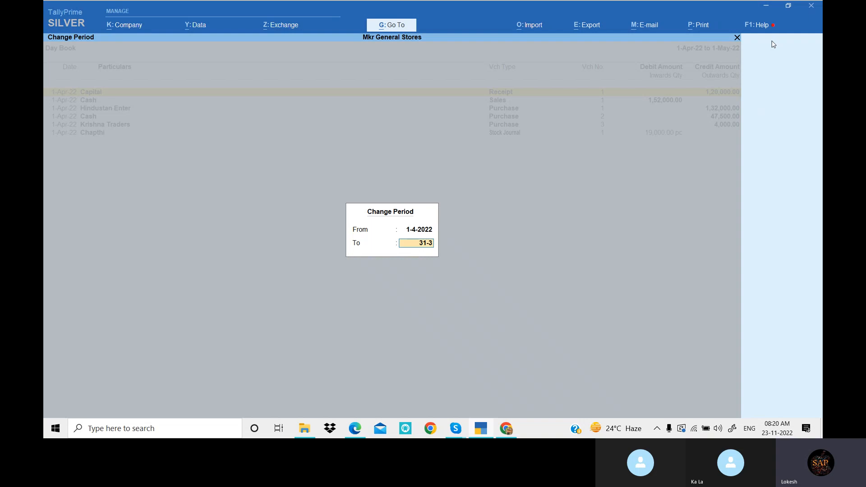
{"action": "key", "text": "Escape"}
{"action": "key", "text": "Escape"}
Step: Close the Day Book and open the Profit & Loss A/c report
{"action": "key", "text": "Escape"}
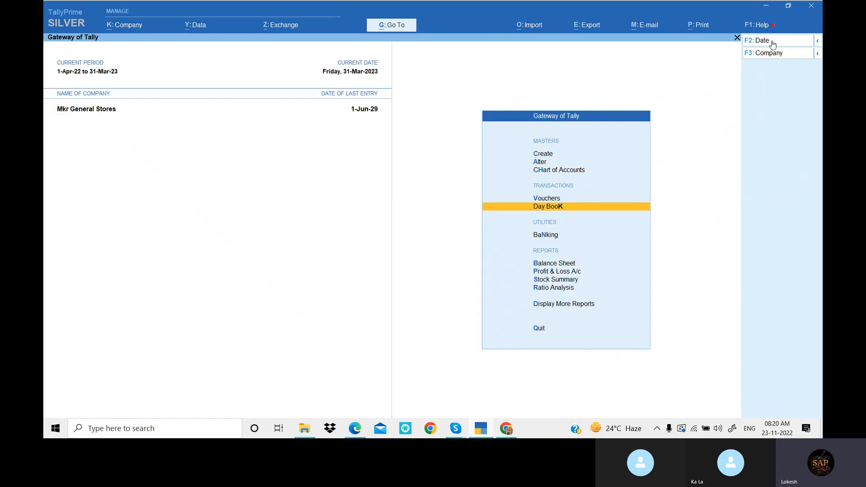
{"action": "key", "text": "Down"}
{"action": "key", "text": "Down"}
{"action": "key", "text": "Down"}
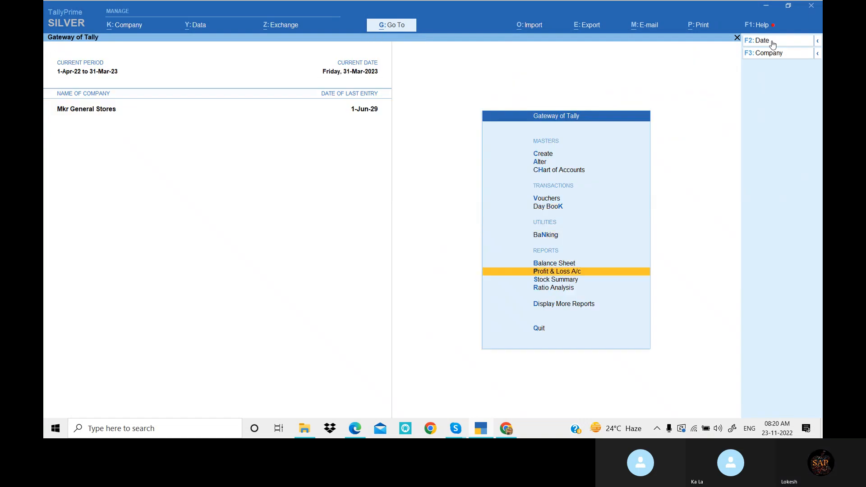
{"action": "key", "text": "Return"}
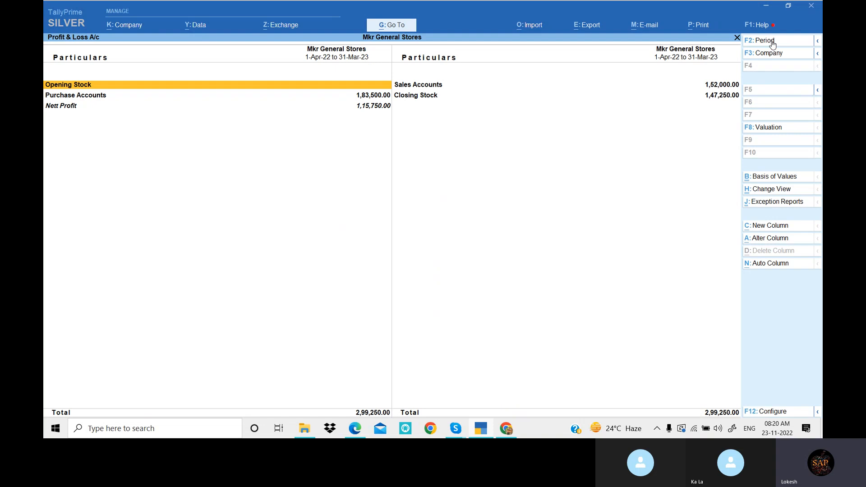
Step: Show the Profit & Loss A/c in detail and limit its period to 1-4-2022 only
{"action": "key", "text": "alt+F5"}
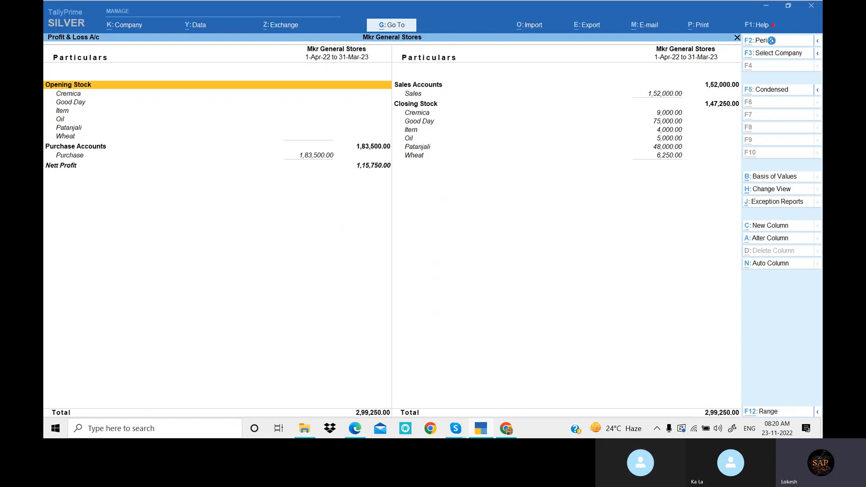
{"action": "key", "text": "alt+F2"}
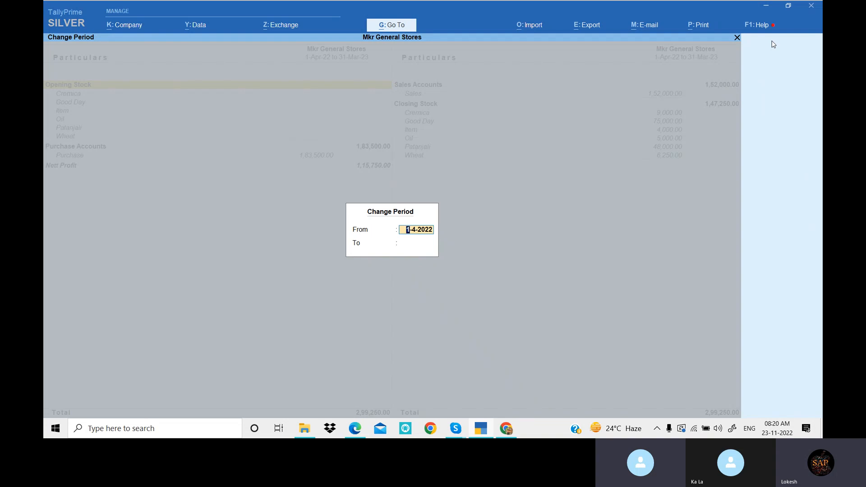
{"action": "key", "text": "Return"}
{"action": "type", "text": "1-5"}
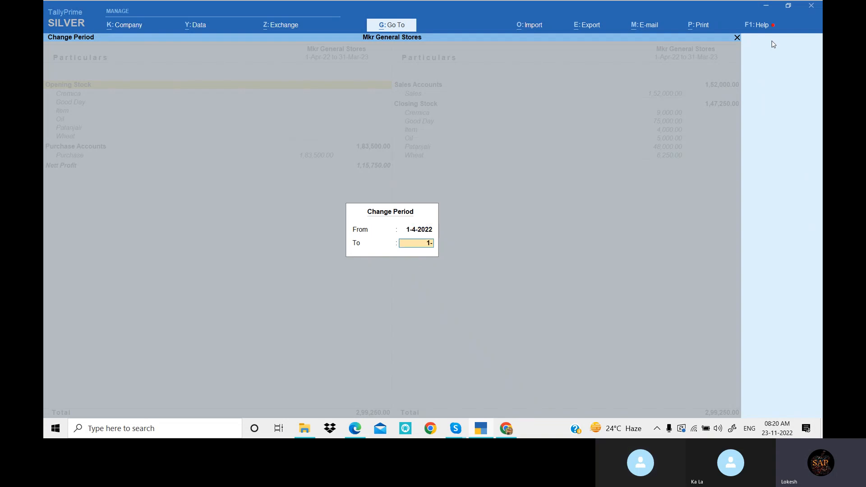
{"action": "key", "text": "BackSpace"}
{"action": "type", "text": "4"}
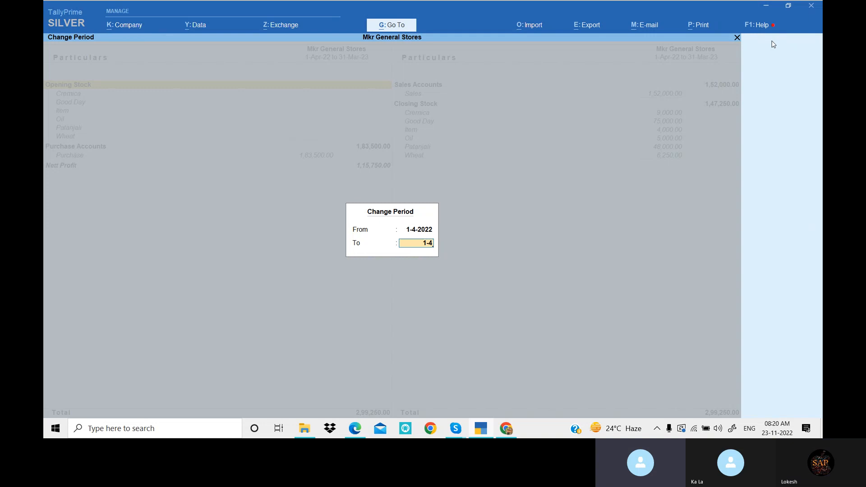
{"action": "key", "text": "Return"}
{"action": "key", "text": "Up"}
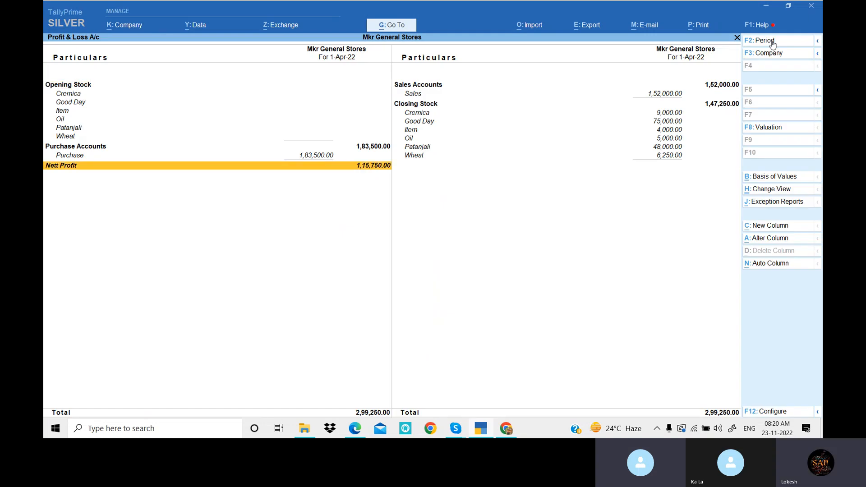
Step: Extend the Profit & Loss A/c period to end on 1-5, keeping 1-4-2022 as its start, and close the report
{"action": "key", "text": "alt"}
{"action": "left_click", "coordinate": [773, 44]}
{"action": "key", "text": "Return"}
{"action": "type", "text": "1-5"}
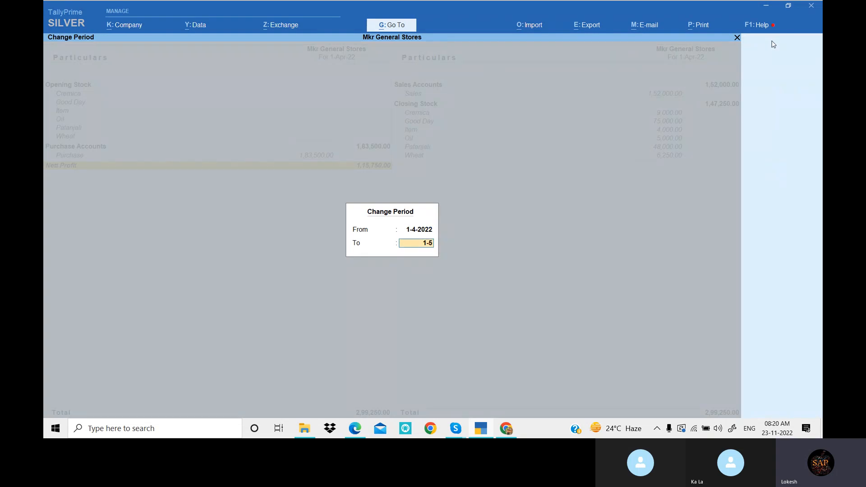
{"action": "key", "text": "Return"}
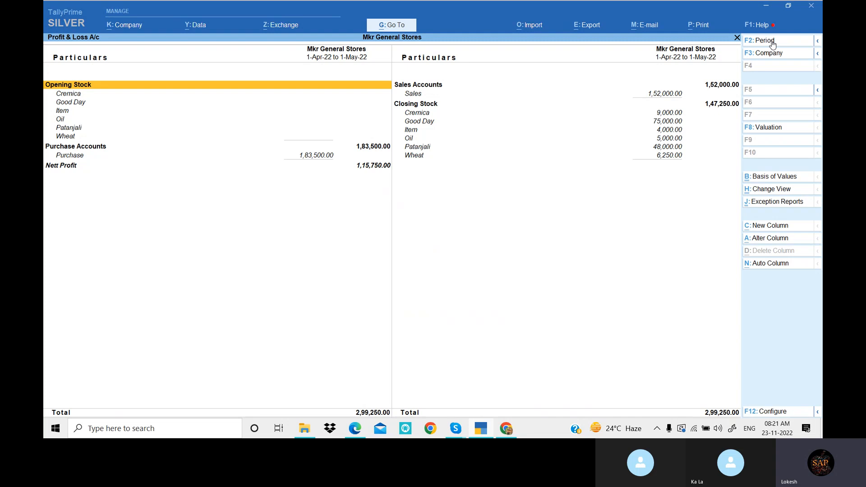
{"action": "key", "text": "Escape"}
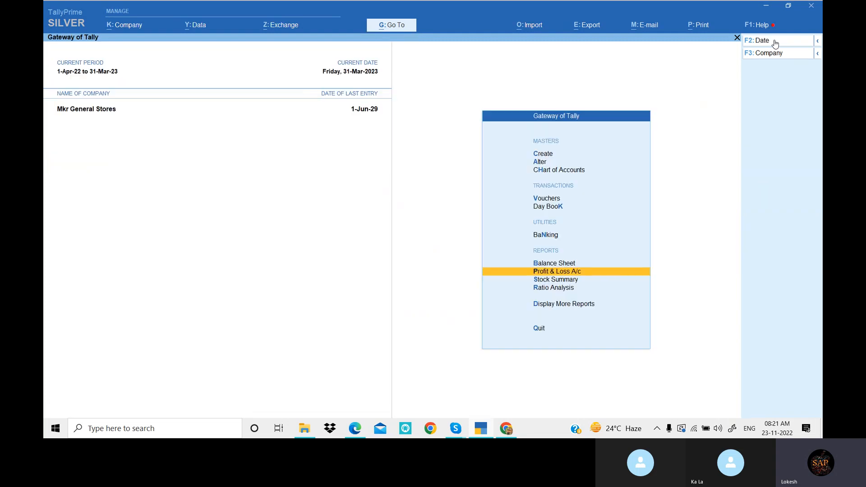
Step: Switch to the PDF in Edge to read the shortcut for creating new items or ledgers, and return to TallyPrime
{"action": "left_click", "coordinate": [355, 428]}
{"action": "scroll", "coordinate": [359, 228], "scroll_direction": "down", "scroll_amount": 1}
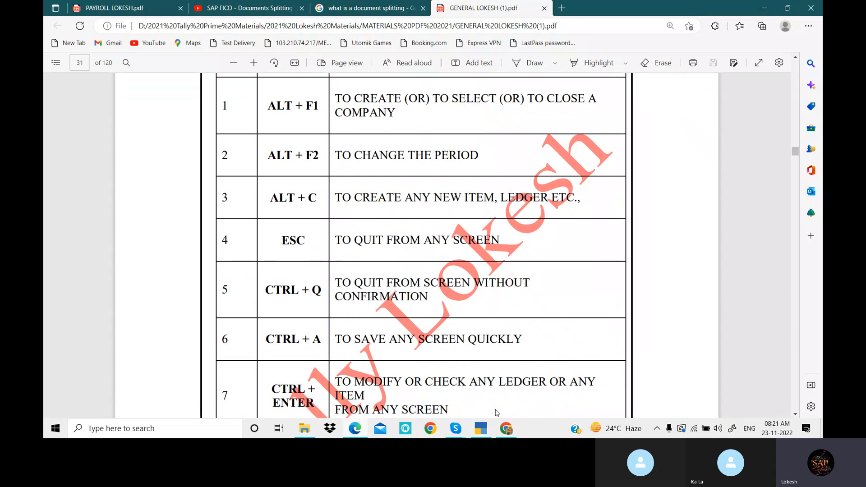
{"action": "left_click", "coordinate": [481, 430]}
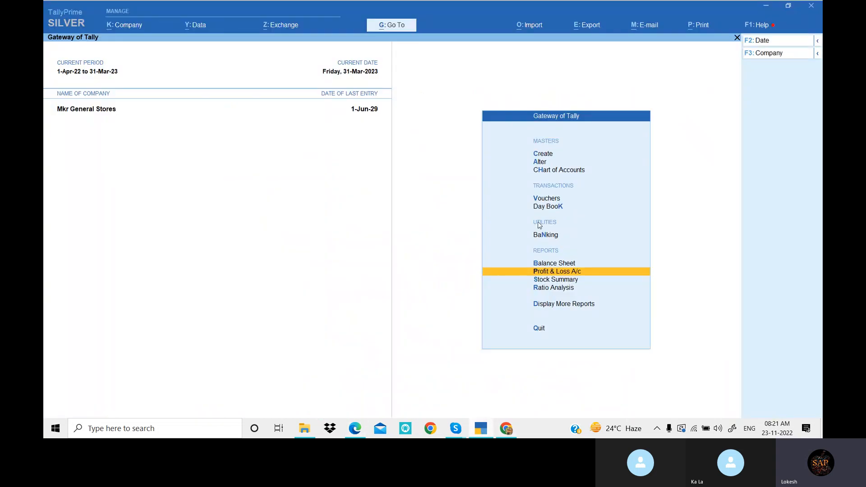
Step: Open voucher creation and start a purchase voucher, leaving the supplier invoice number blank
{"action": "key", "text": "Up"}
{"action": "key", "text": "Up"}
{"action": "key", "text": "Up"}
{"action": "key", "text": "Up"}
{"action": "key", "text": "Return"}
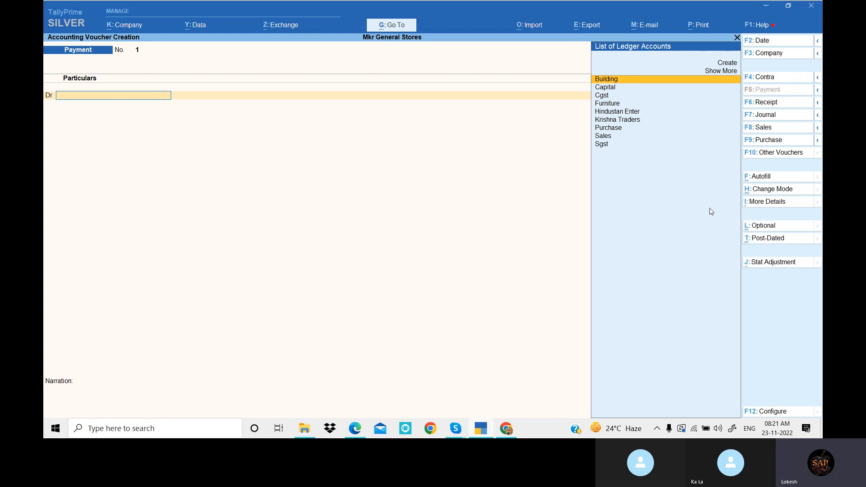
{"action": "left_click", "coordinate": [787, 140]}
{"action": "key", "text": "Return"}
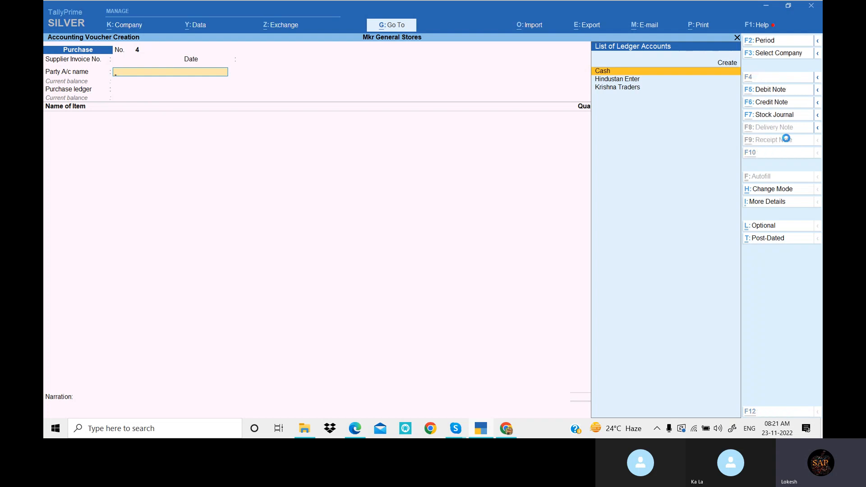
Step: From the voucher's party field, start a new ledger named Krish Traders under Sundry Creditors with bill-by-bill balances maintained
{"action": "key", "text": "alt+c"}
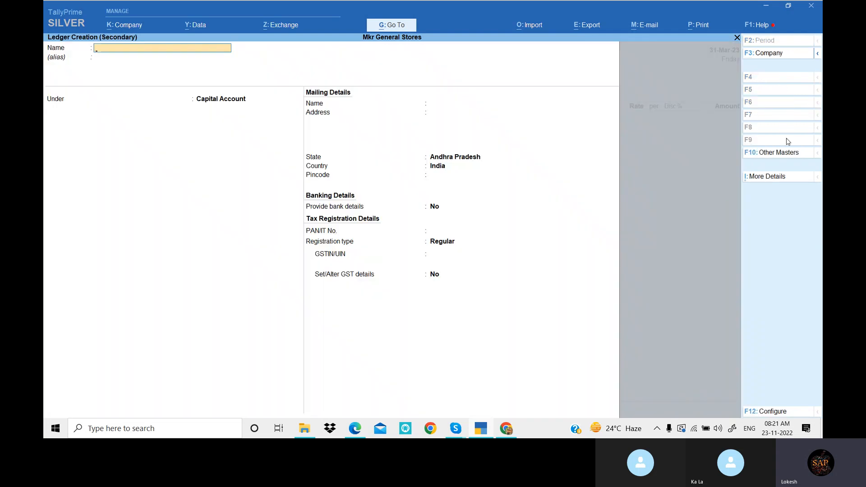
{"action": "type", "text": "Krish Traders"}
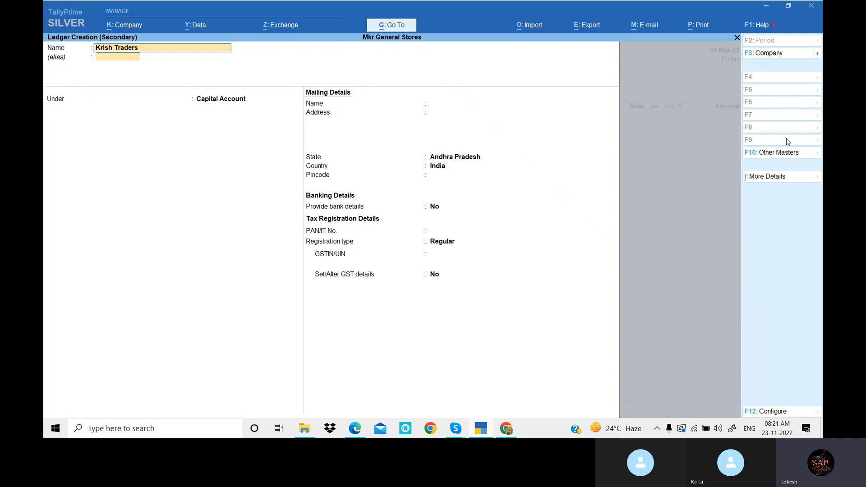
{"action": "key", "text": "Return"}
{"action": "key", "text": "Return"}
{"action": "type", "text": "Sund"}
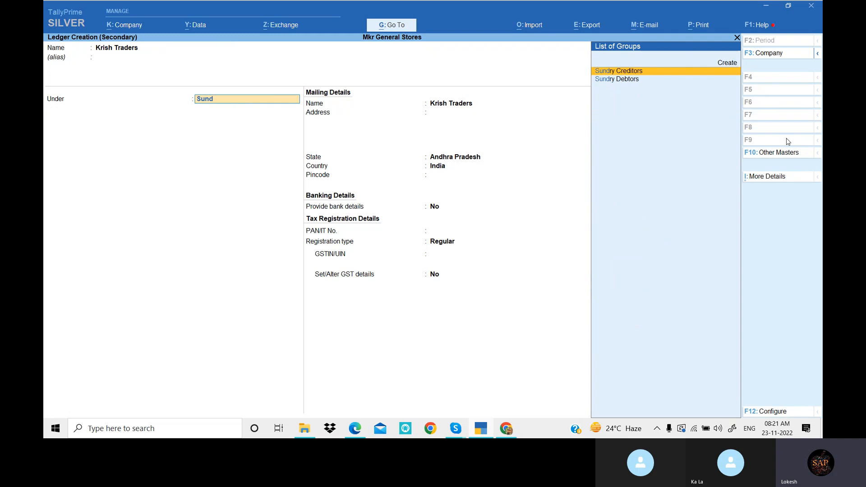
{"action": "key", "text": "Return"}
{"action": "key", "text": "Return"}
{"action": "key", "text": "Return"}
{"action": "key", "text": "Return"}
{"action": "key", "text": "Return"}
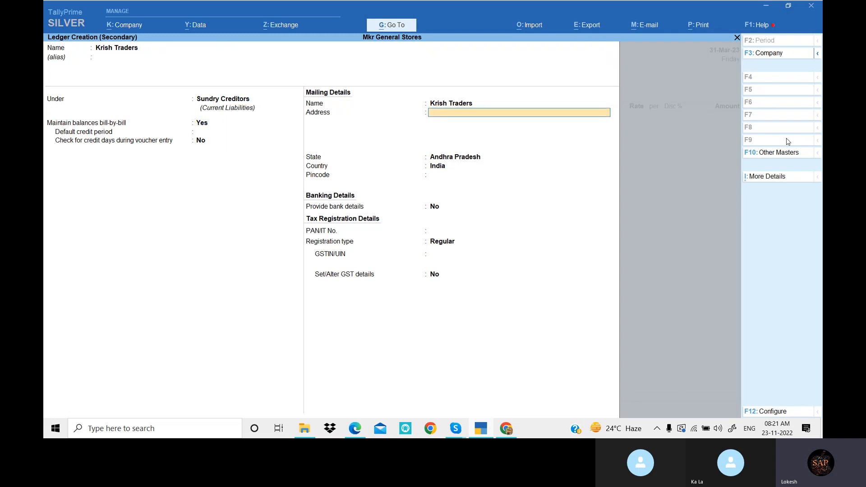
Step: Enter the Krish Traders ledger's mailing address, pincode and GSTIN/UIN, leave GST details at No, and save the ledger
{"action": "type", "text": "Banglore"}
{"action": "key", "text": "Return"}
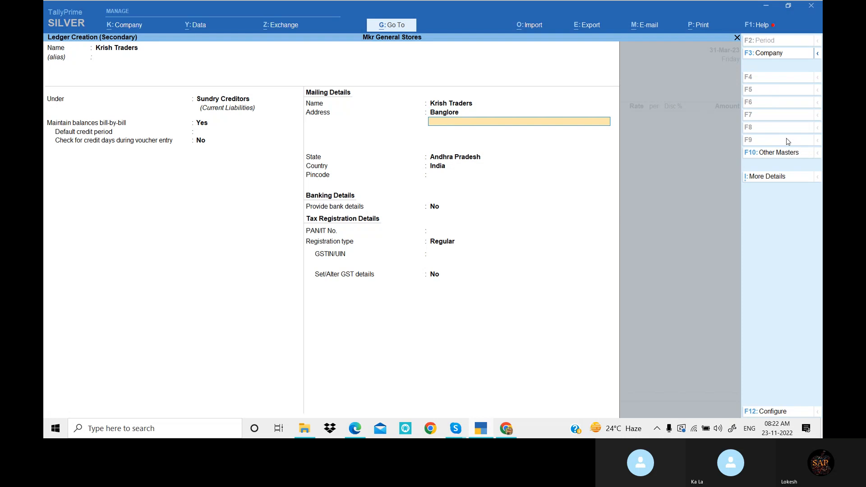
{"action": "key", "text": "Return"}
{"action": "type", "text": "516216"}
{"action": "key", "text": "Return"}
{"action": "key", "text": "Return"}
{"action": "key", "text": "Return"}
{"action": "key", "text": "Return"}
{"action": "type", "text": "37"}
{"action": "key", "text": "Return"}
{"action": "key", "text": "Return"}
{"action": "key", "text": "Return"}
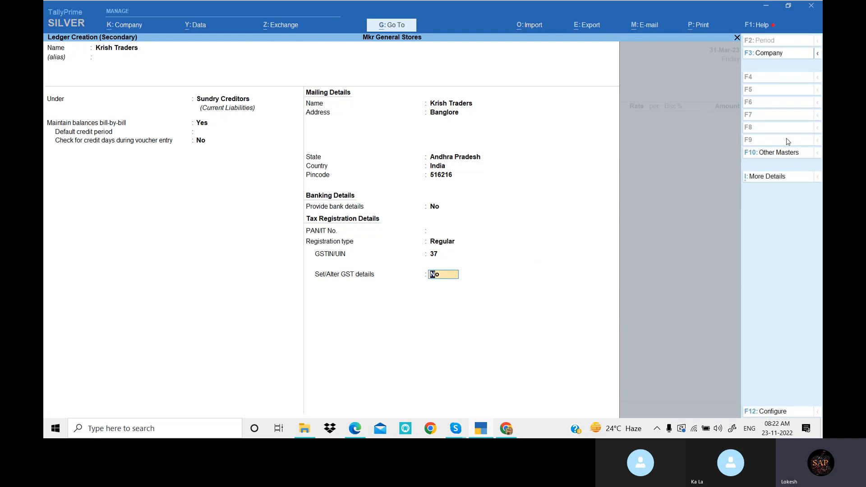
{"action": "key", "text": "Return"}
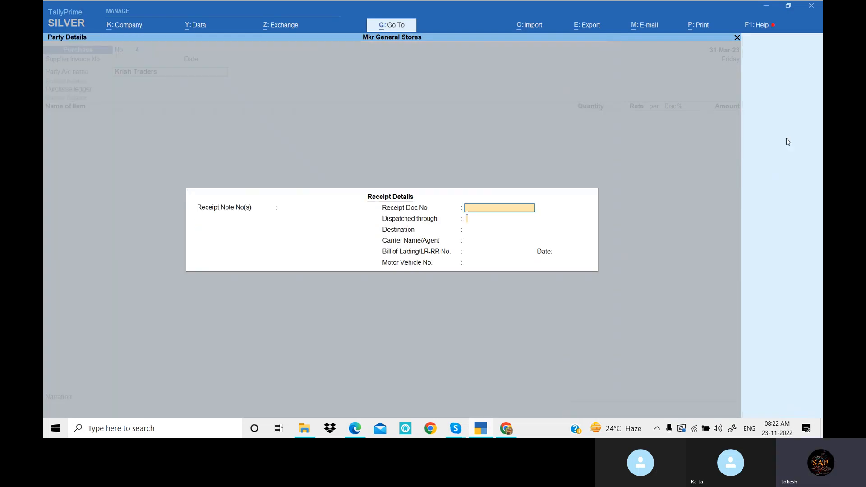
Step: Leave the receipt details blank, accept the Krish Traders party details, and choose Purchase as the purchase ledger
{"action": "key", "text": "Return"}
{"action": "key", "text": "Return"}
{"action": "key", "text": "Return"}
{"action": "key", "text": "Return"}
{"action": "key", "text": "Return"}
{"action": "key", "text": "Return"}
{"action": "key", "text": "Return"}
{"action": "key", "text": "Return"}
{"action": "key", "text": "Return"}
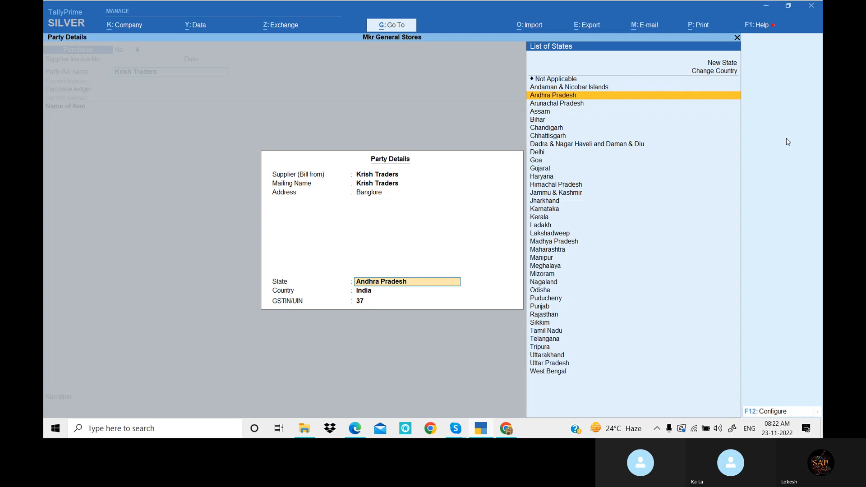
{"action": "key", "text": "Return"}
{"action": "key", "text": "Return"}
{"action": "key", "text": "Return"}
{"action": "key", "text": "Return"}
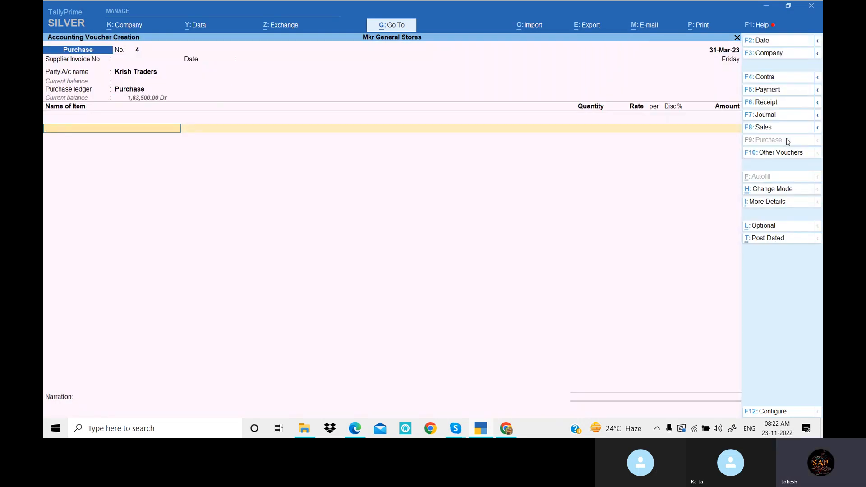
Step: Start creating a stock item named Item1 from the purchase voucher's item line
{"action": "key", "text": "alt+c"}
{"action": "type", "text": "Item"}
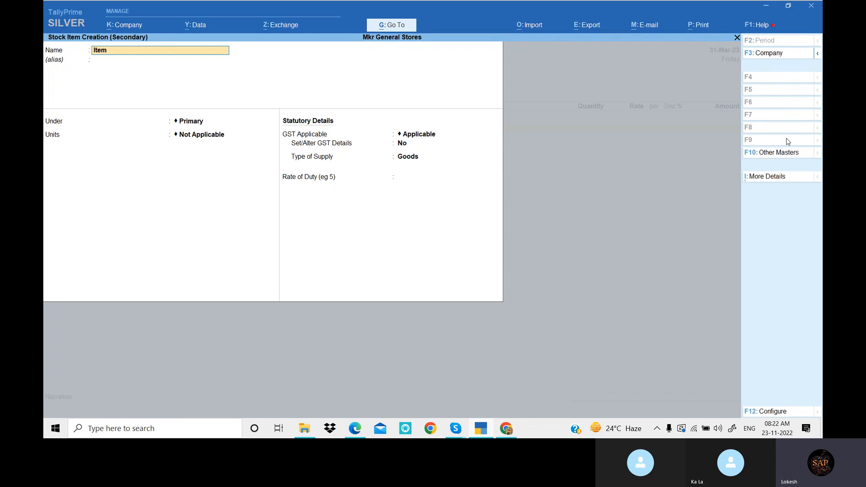
{"action": "type", "text": "1"}
{"action": "key", "text": "Return"}
{"action": "key", "text": "Return"}
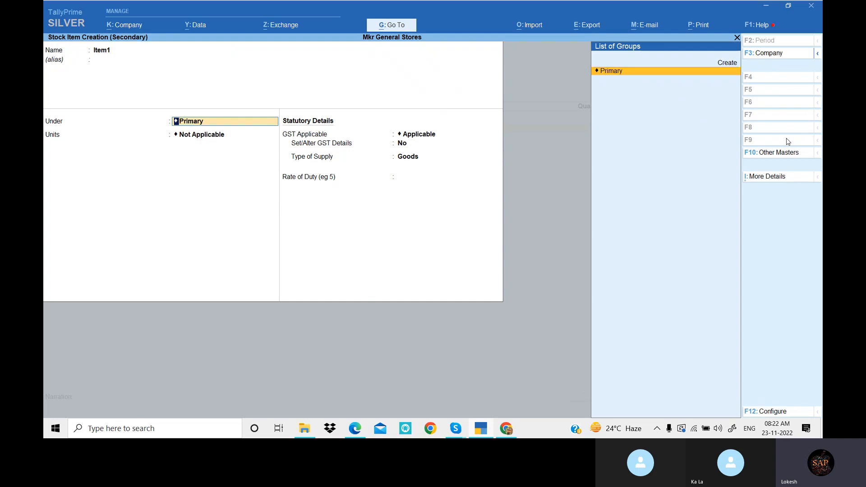
Step: Create a stock group named Items under Primary and place Item1 in it
{"action": "type", "text": "Items"}
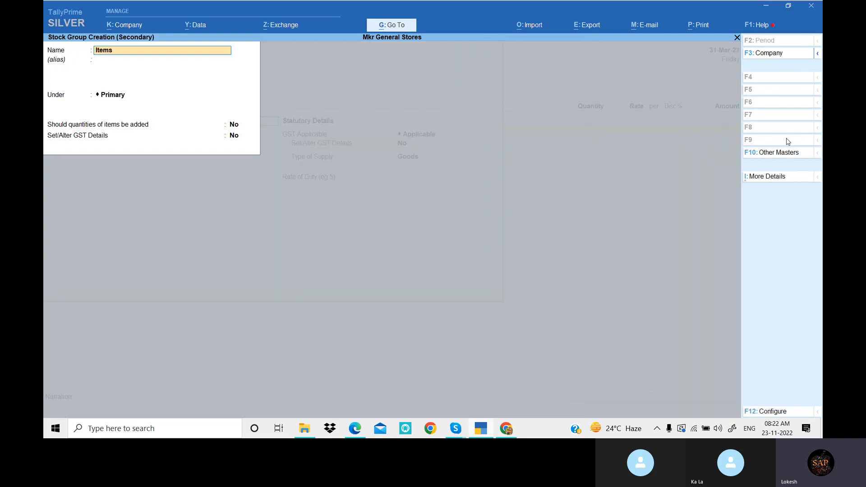
{"action": "key", "text": "Return"}
{"action": "key", "text": "Return"}
{"action": "key", "text": "Return"}
{"action": "key", "text": "Return"}
{"action": "key", "text": "Return"}
{"action": "key", "text": "Return"}
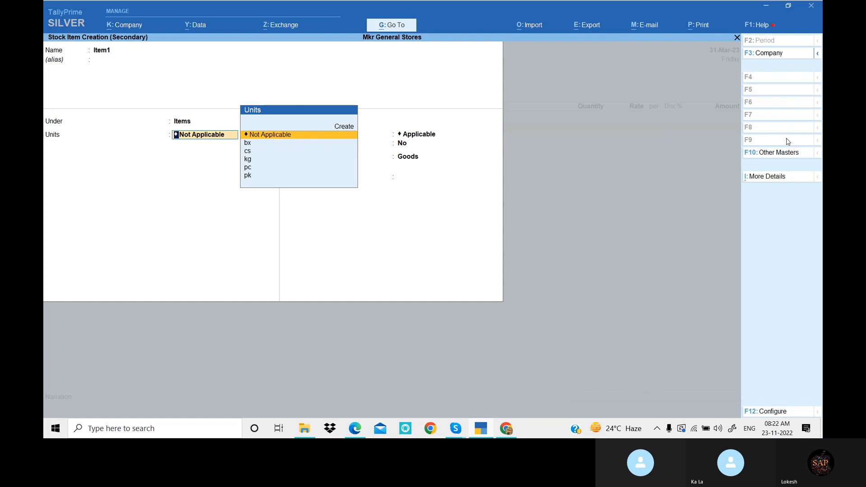
Step: Create a unit with symbol bg and formal name bags, and use it as Item1's unit
{"action": "key", "text": "alt+c"}
{"action": "type", "text": "bg"}
{"action": "key", "text": "Return"}
{"action": "key", "text": "Return"}
{"action": "type", "text": "bags"}
{"action": "key", "text": "Return"}
{"action": "key", "text": "Return"}
{"action": "key", "text": "Return"}
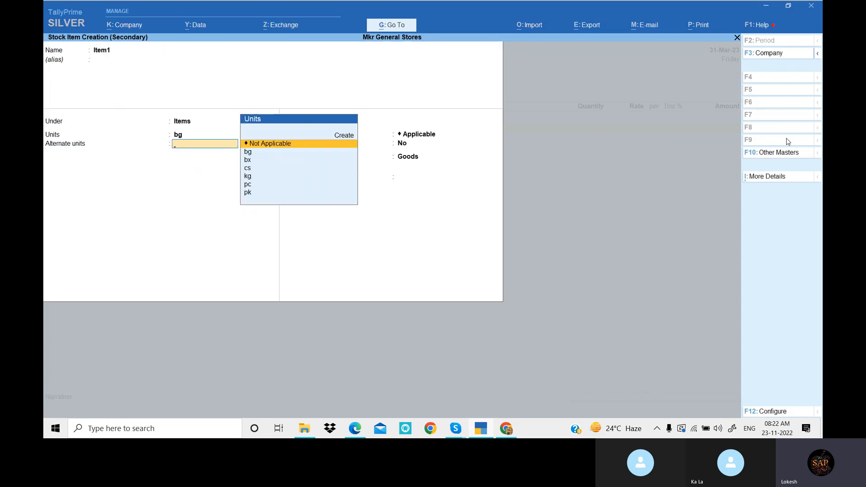
Step: Keep Item1's alternate units Not Applicable, set its GST taxability to Taxable, and save the stock item
{"action": "key", "text": "Return"}
{"action": "key", "text": "Return"}
{"action": "type", "text": "y"}
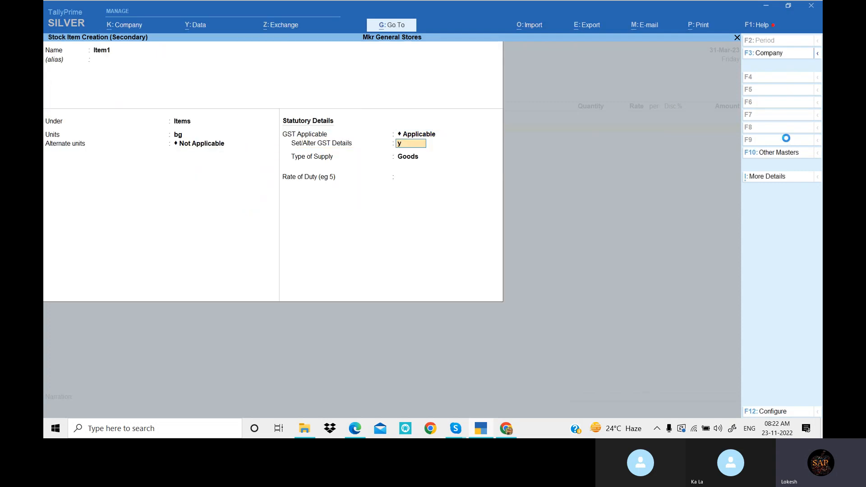
{"action": "key", "text": "Return"}
{"action": "key", "text": "Return"}
{"action": "key", "text": "Down"}
{"action": "key", "text": "Down"}
{"action": "key", "text": "Down"}
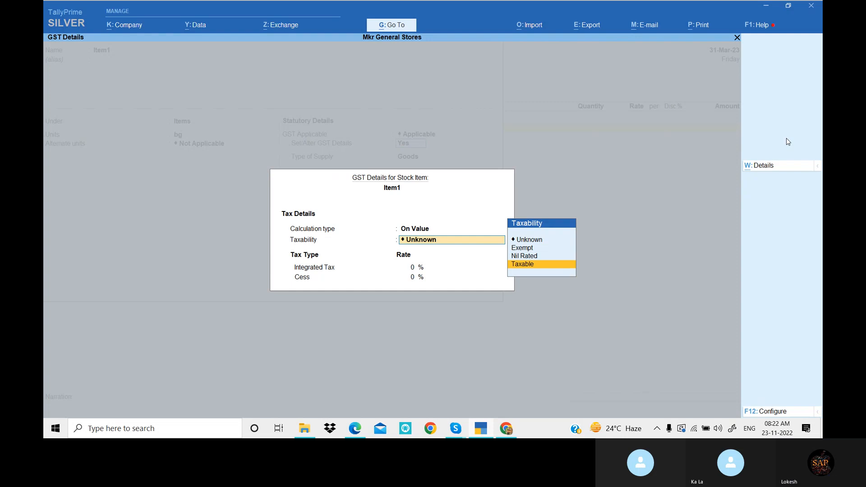
{"action": "key", "text": "Return"}
{"action": "key", "text": "Return"}
{"action": "key", "text": "Return"}
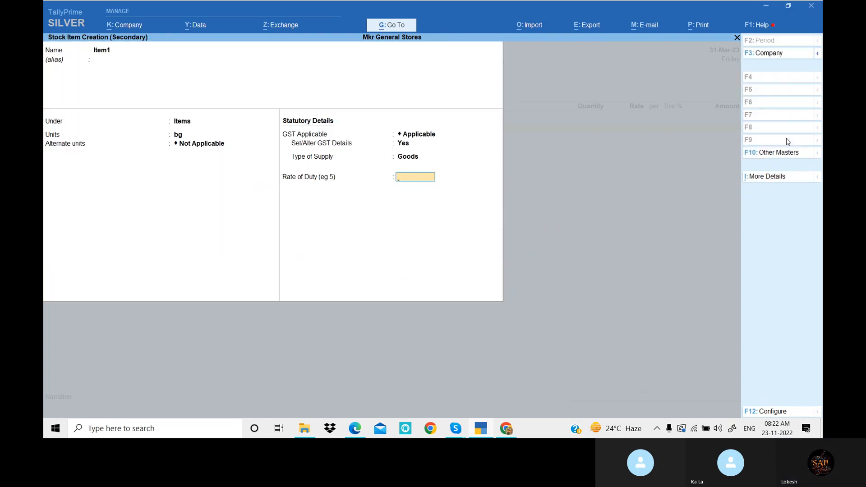
{"action": "key", "text": "Return"}
{"action": "key", "text": "Return"}
Step: Enter 10 bg of Item1 at a rate of 200 and save the purchase voucher
{"action": "key", "text": "Return"}
{"action": "type", "text": "10"}
{"action": "key", "text": "Return"}
{"action": "type", "text": "200"}
{"action": "key", "text": "Return"}
{"action": "key", "text": "Return"}
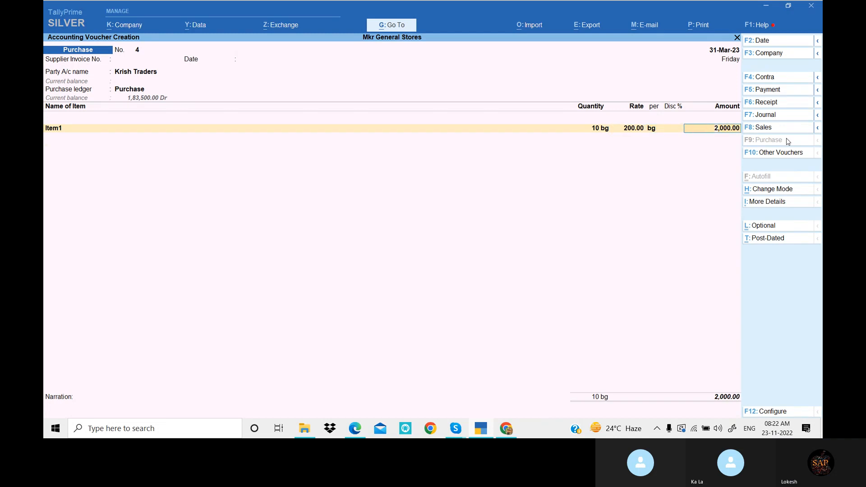
{"action": "key", "text": "Return"}
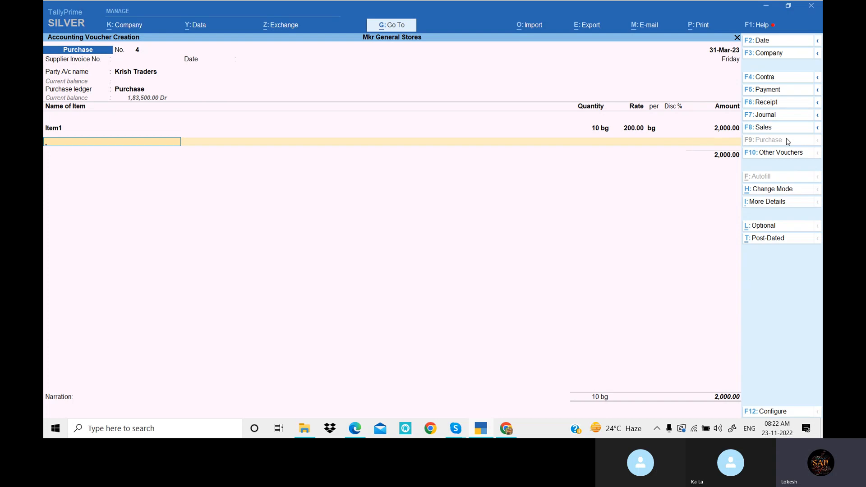
{"action": "key", "text": "ctrl+a"}
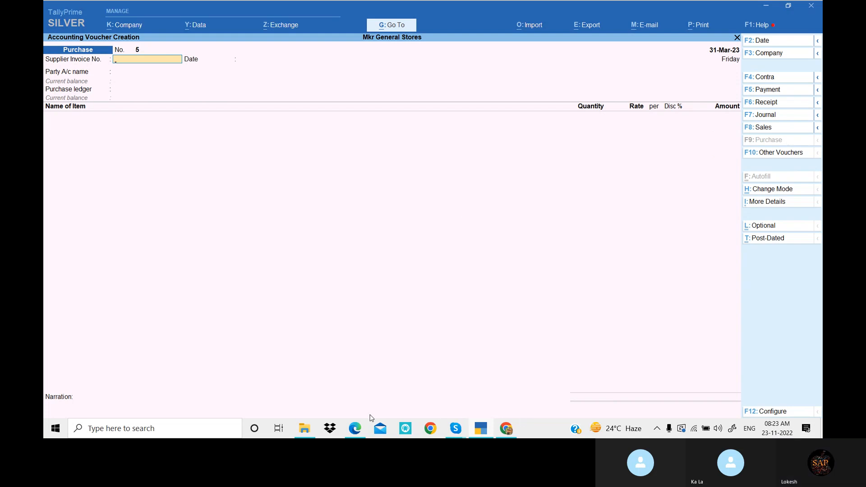
Step: Consult the shortcut list in the PDF in Edge, return to TallyPrime, and quit voucher creation
{"action": "left_click", "coordinate": [356, 430]}
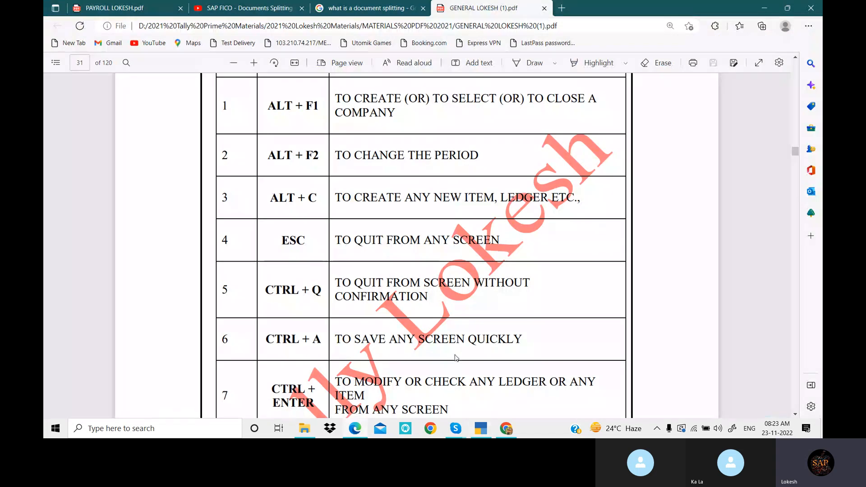
{"action": "left_click", "coordinate": [481, 429]}
{"action": "key", "text": "Escape"}
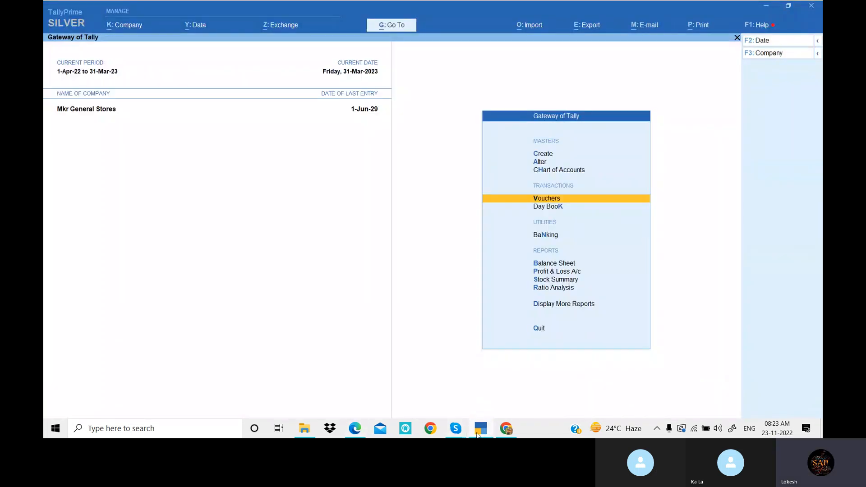
Step: Switch to the PDF in Edge and read the shortcuts for quitting, saving, modifying and deleting
{"action": "left_click", "coordinate": [355, 429]}
{"action": "scroll", "coordinate": [382, 280], "scroll_direction": "down", "scroll_amount": 1}
{"action": "scroll", "coordinate": [382, 279], "scroll_direction": "down", "scroll_amount": 1}
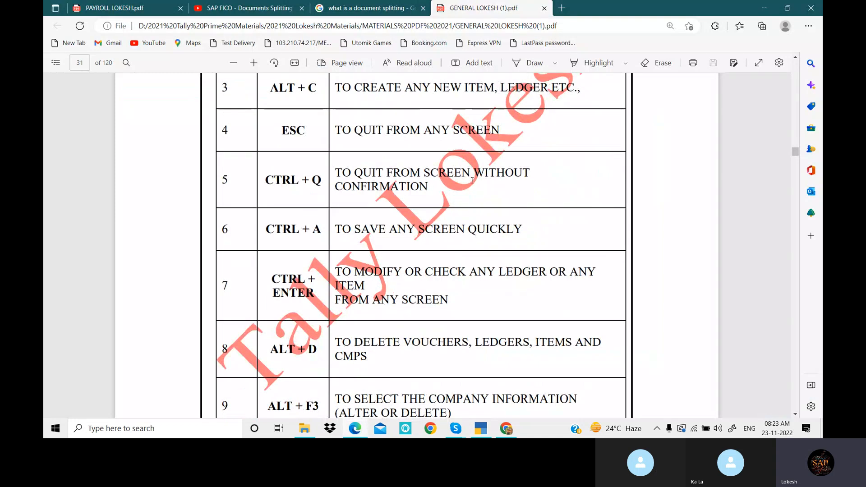
Step: Close TallyPrime and relaunch it from the desktop, checking the shortcut list in the Edge PDF before returning to it
{"action": "left_click", "coordinate": [491, 433]}
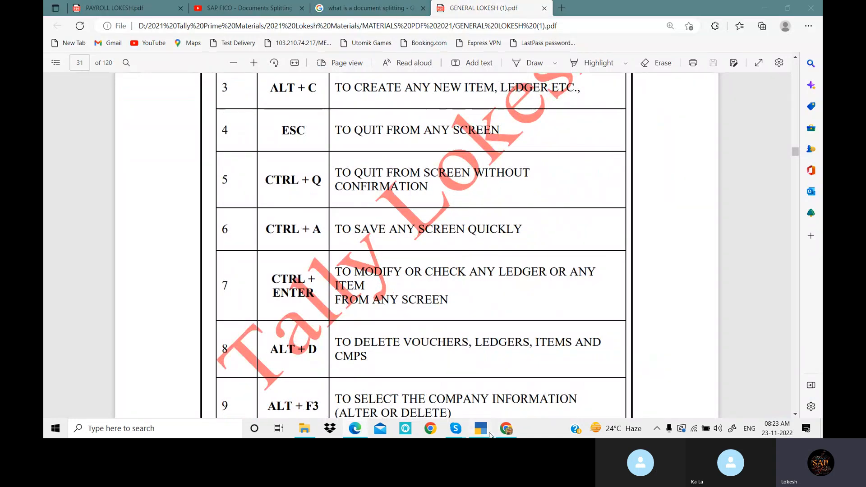
{"action": "key", "text": "alt"}
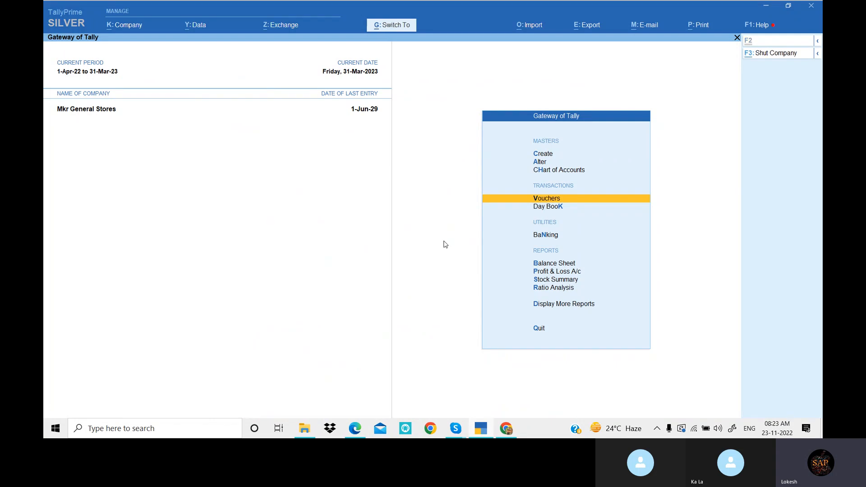
{"action": "key", "text": "alt+Tab"}
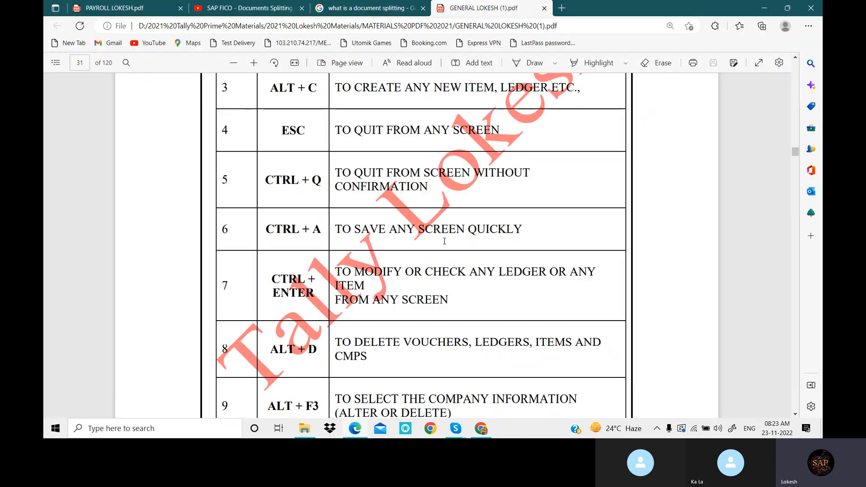
{"action": "left_click", "coordinate": [764, 8]}
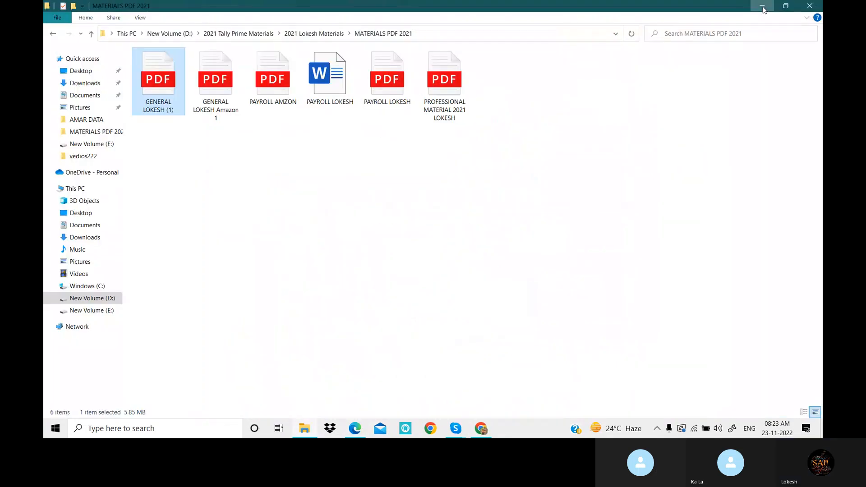
{"action": "left_click", "coordinate": [763, 9]}
{"action": "left_click", "coordinate": [765, 9]}
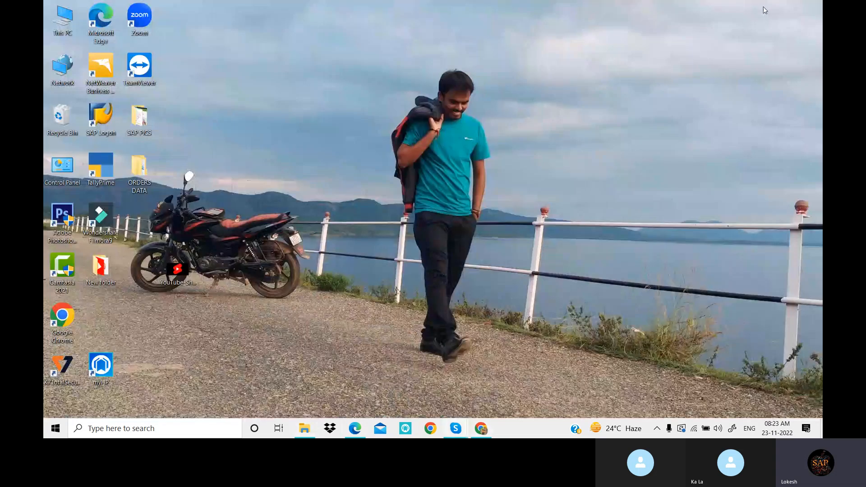
{"action": "double_click", "coordinate": [109, 176]}
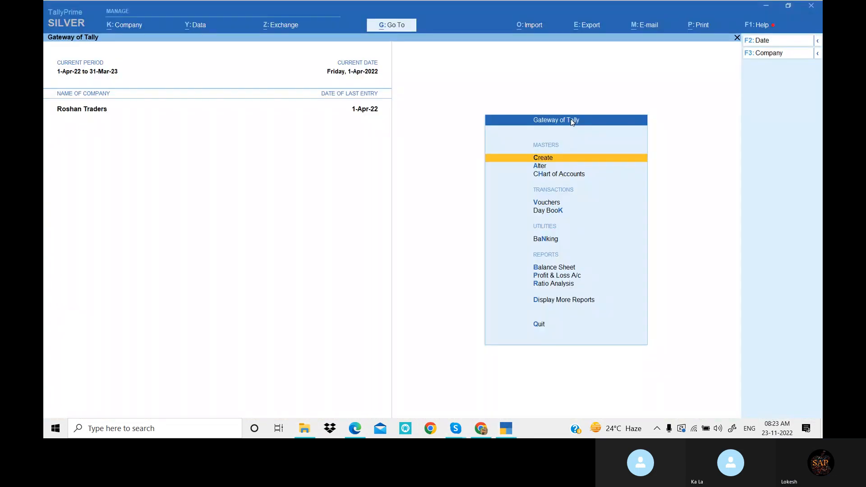
{"action": "left_click", "coordinate": [355, 431]}
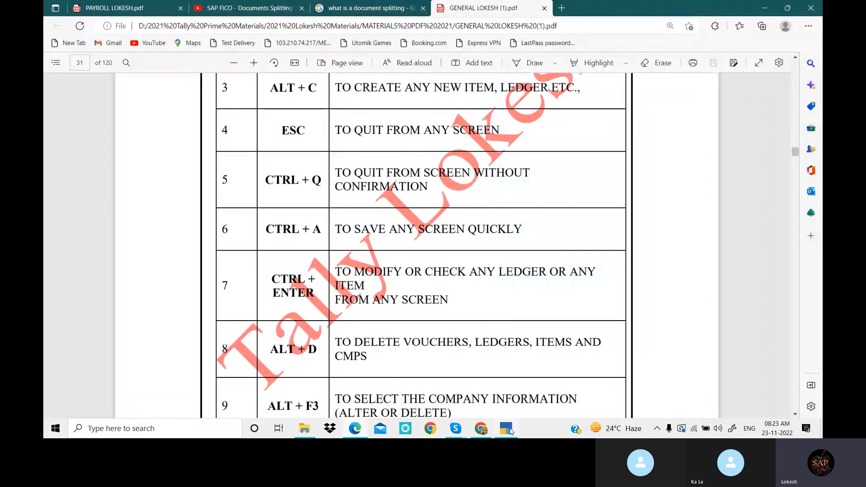
{"action": "left_click", "coordinate": [511, 432]}
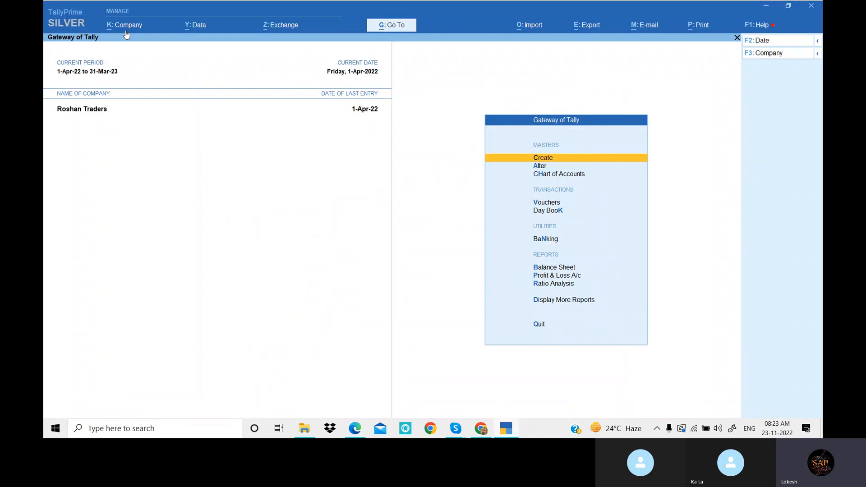
Step: Create a company named Latha Traders in the state of Andhra Pradesh and accept its default features
{"action": "left_click", "coordinate": [131, 26]}
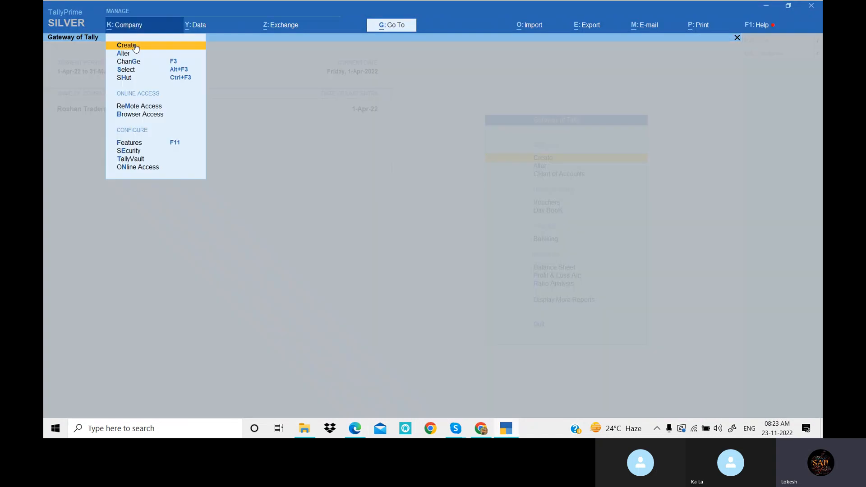
{"action": "left_click", "coordinate": [135, 48]}
{"action": "type", "text": "Latha Traders"}
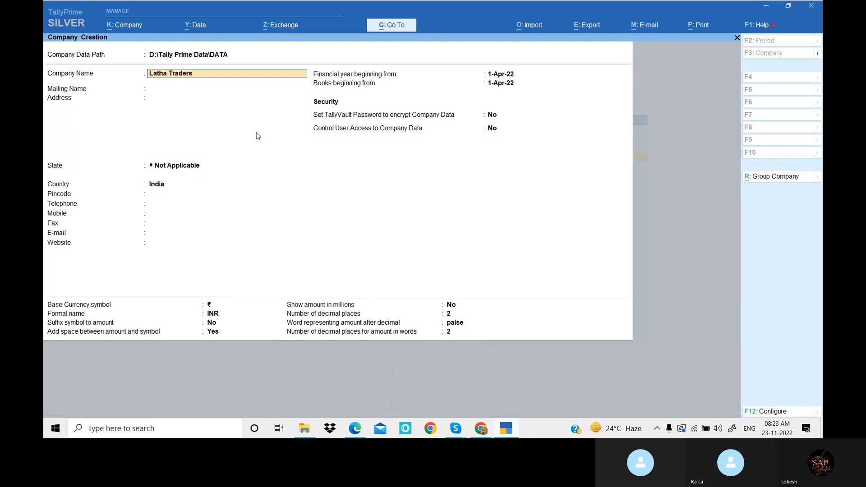
{"action": "key", "text": "Return"}
{"action": "key", "text": "Return"}
{"action": "key", "text": "Return"}
{"action": "key", "text": "Down"}
{"action": "key", "text": "Down"}
{"action": "key", "text": "Return"}
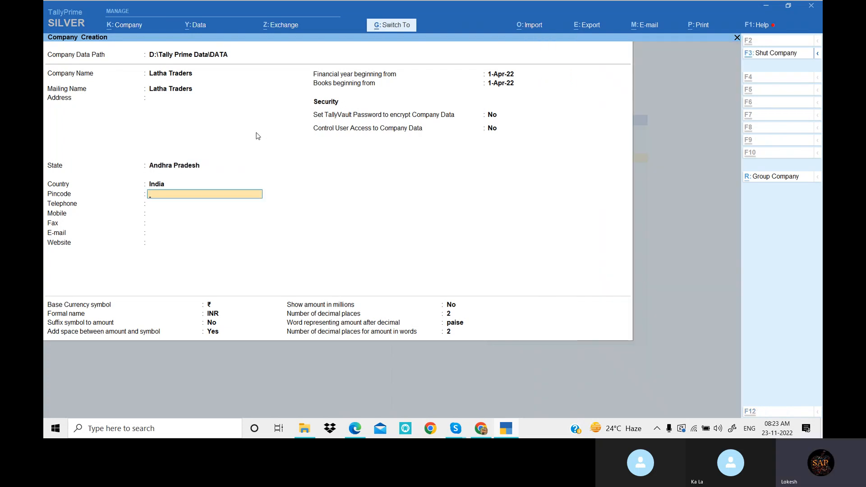
{"action": "key", "text": "ctrl+a"}
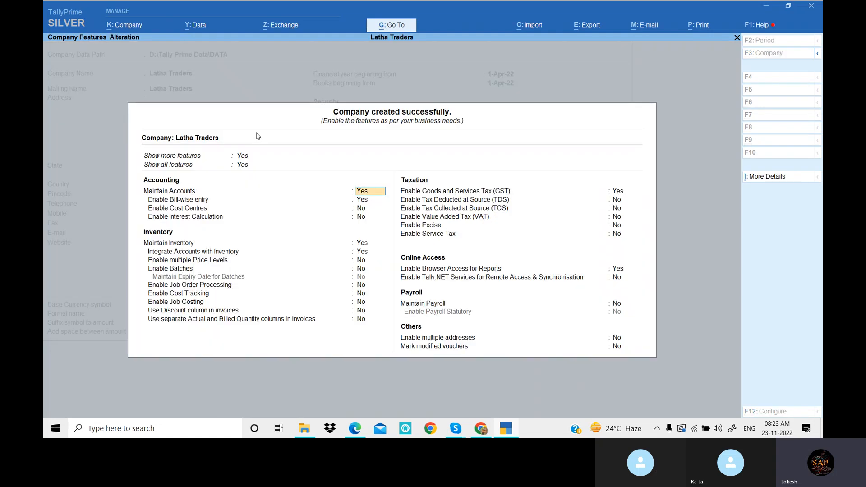
{"action": "key", "text": "ctrl+a"}
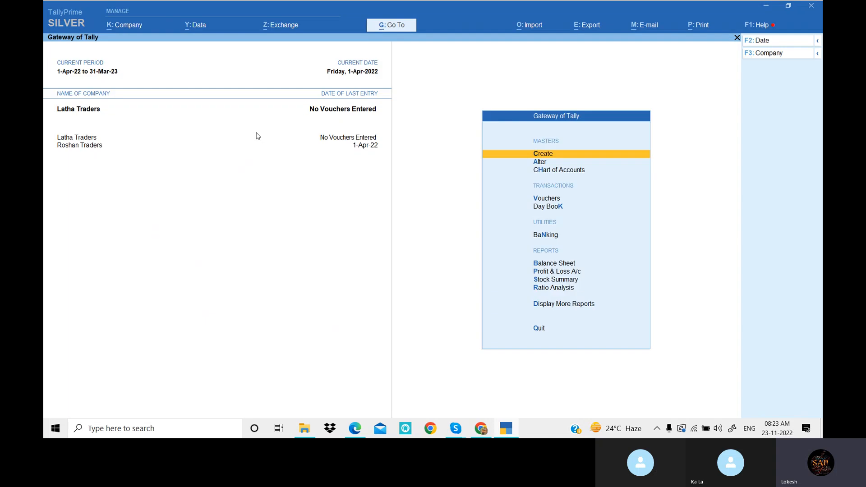
Step: Create a ledger named Capital under the Capital Account group and save it without filling in the remaining details
{"action": "key", "text": "Return"}
{"action": "key", "text": "Down"}
{"action": "key", "text": "Return"}
{"action": "type", "text": "Capital"}
{"action": "key", "text": "Return"}
{"action": "key", "text": "Return"}
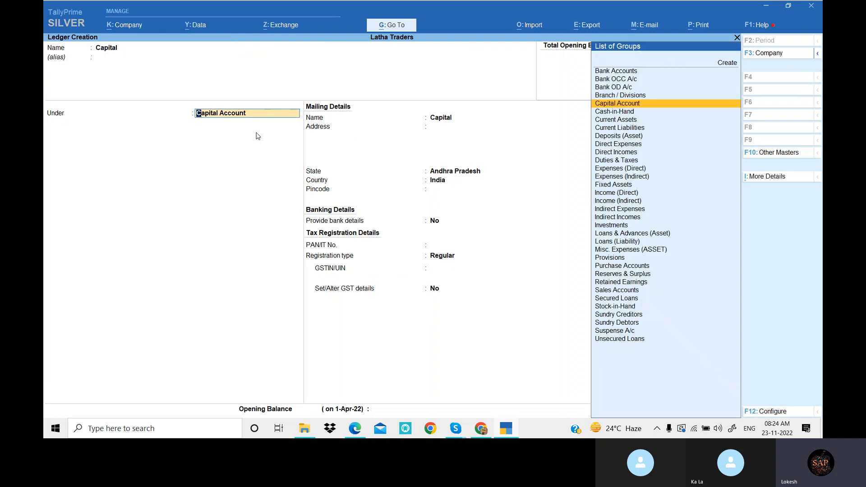
{"action": "key", "text": "Return"}
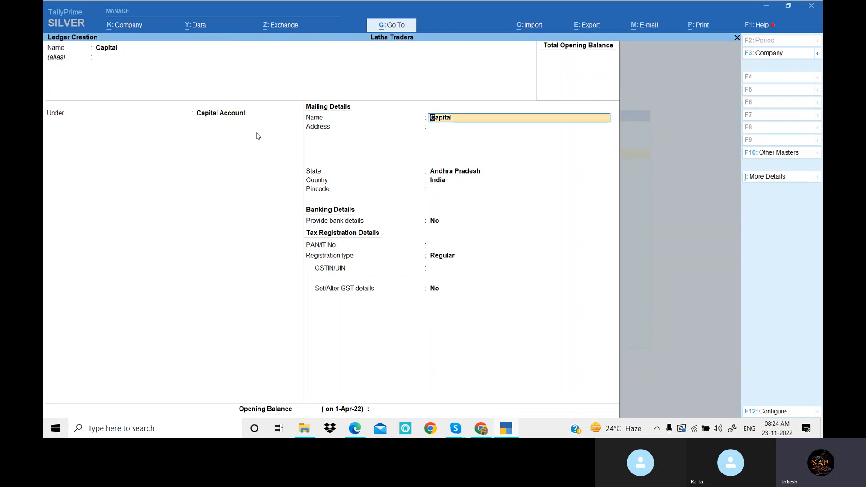
{"action": "key", "text": "ctrl+a"}
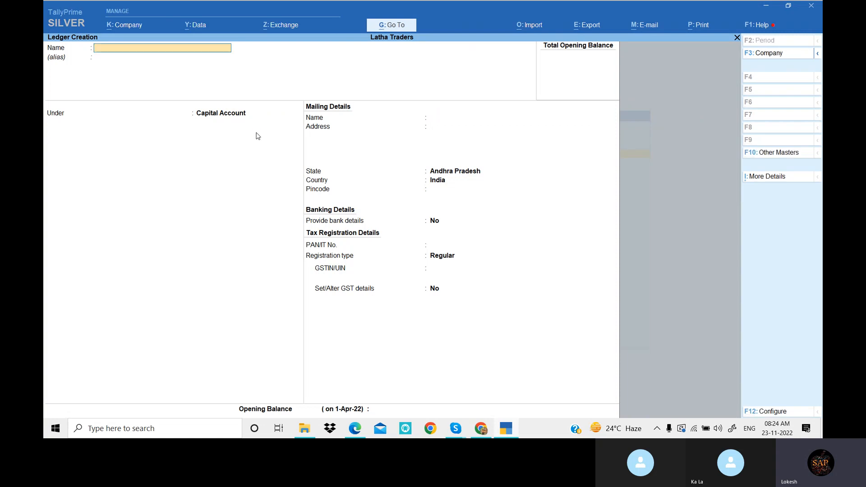
Step: Create and save a ledger named Priya Traders under Sundry Creditors, and quit ledger creation
{"action": "type", "text": "Priya Traders"}
{"action": "key", "text": "Return"}
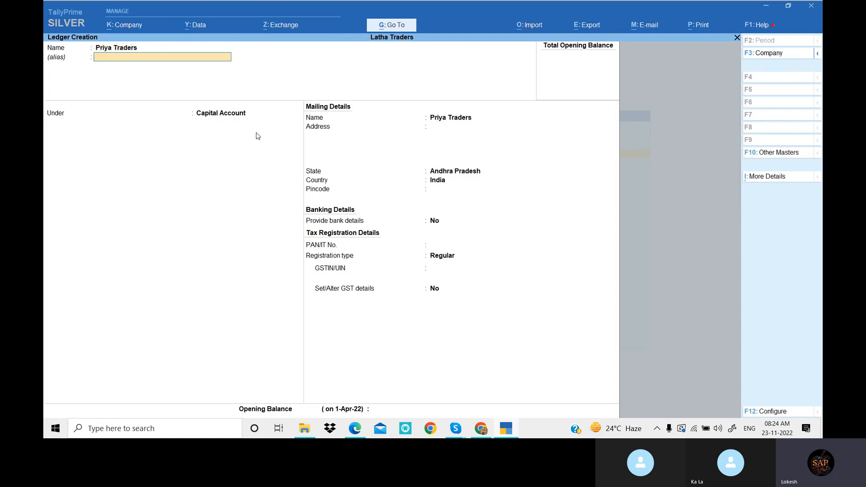
{"action": "key", "text": "Return"}
{"action": "type", "text": "Sund"}
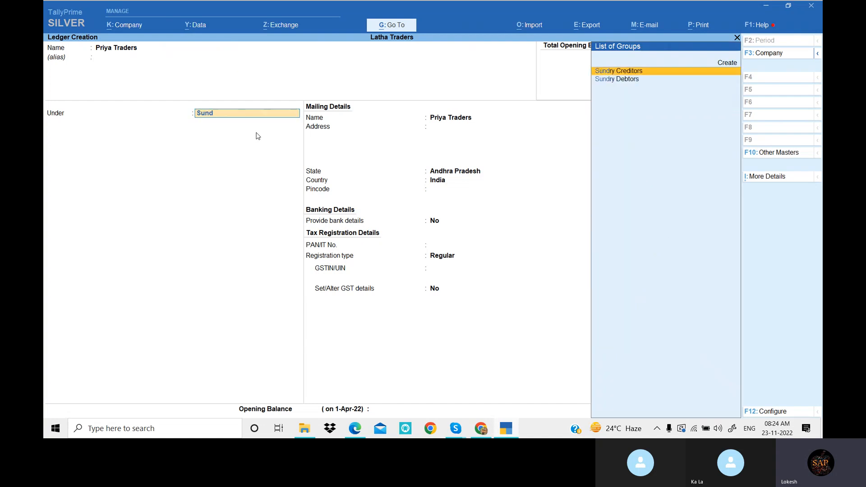
{"action": "key", "text": "Return"}
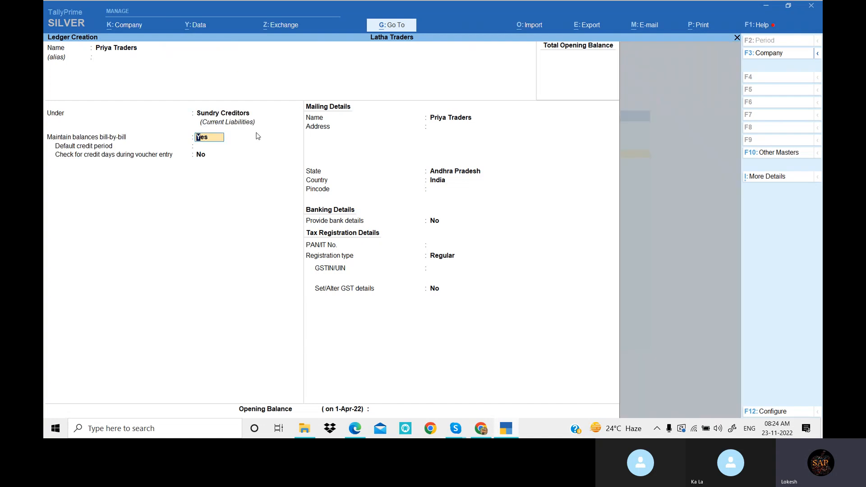
{"action": "key", "text": "ctrl+a"}
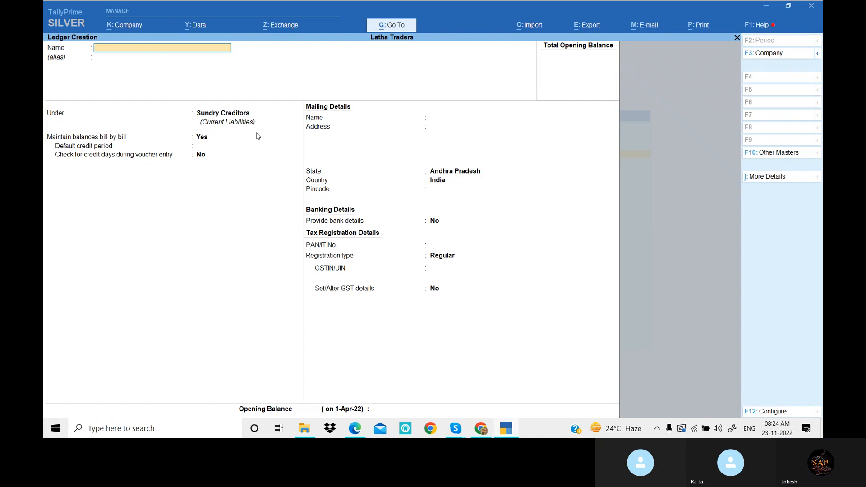
{"action": "key", "text": "Escape"}
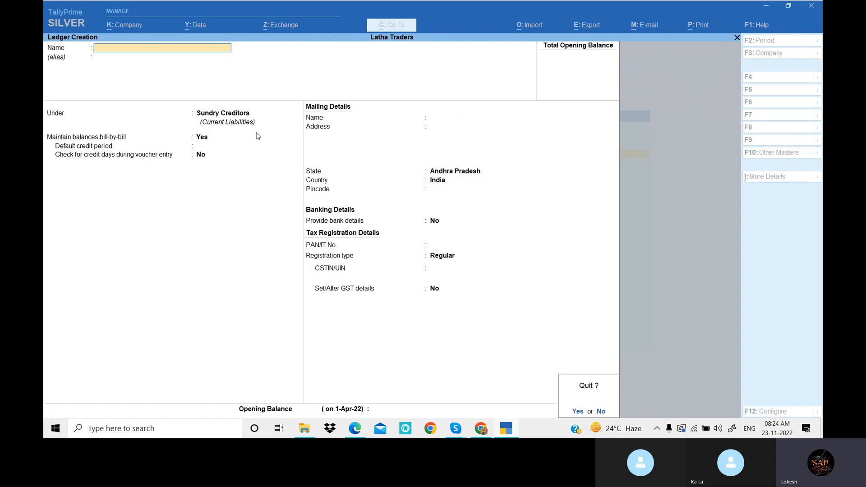
{"action": "key", "text": "Return"}
Step: Make Roshan Traders the active company and open a new payment voucher
{"action": "key", "text": "Down"}
{"action": "key", "text": "Down"}
{"action": "key", "text": "Down"}
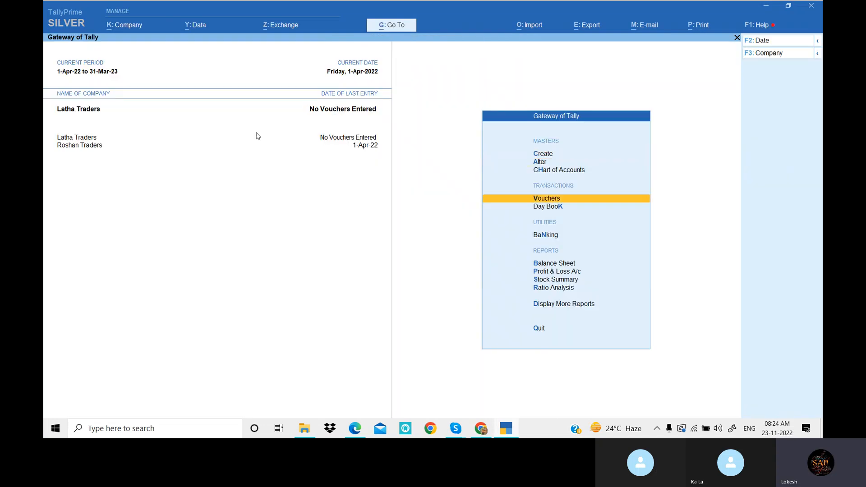
{"action": "left_click", "coordinate": [75, 147]}
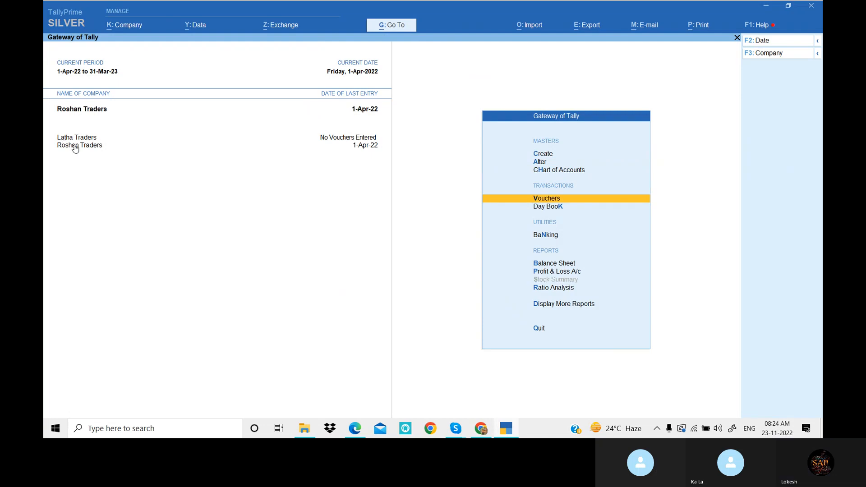
{"action": "key", "text": "Return"}
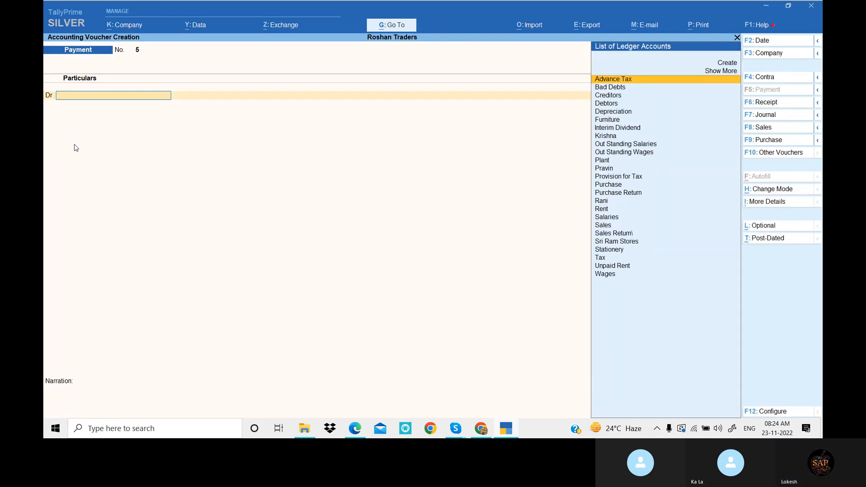
Step: Debit Bad Debts with 2,000, credit Cash with the same amount, and save the payment voucher
{"action": "key", "text": "Down"}
{"action": "key", "text": "Return"}
{"action": "type", "text": "2,000"}
{"action": "key", "text": "Return"}
{"action": "key", "text": "Down"}
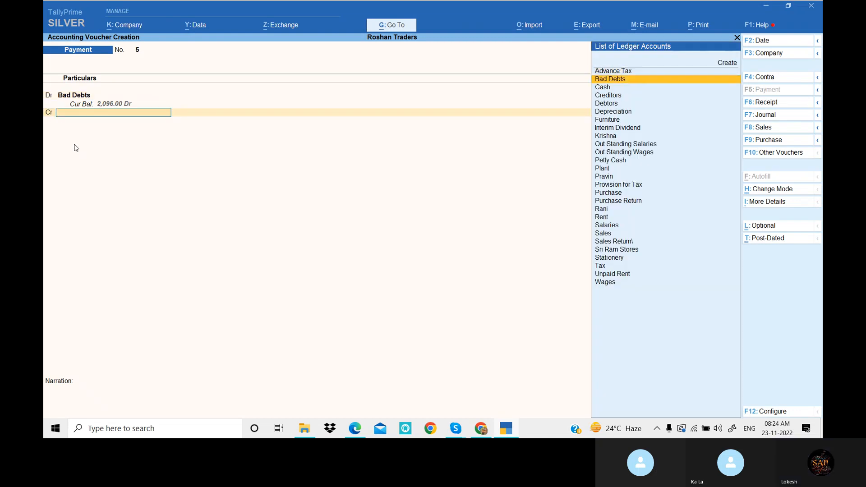
{"action": "key", "text": "Down"}
{"action": "key", "text": "Return"}
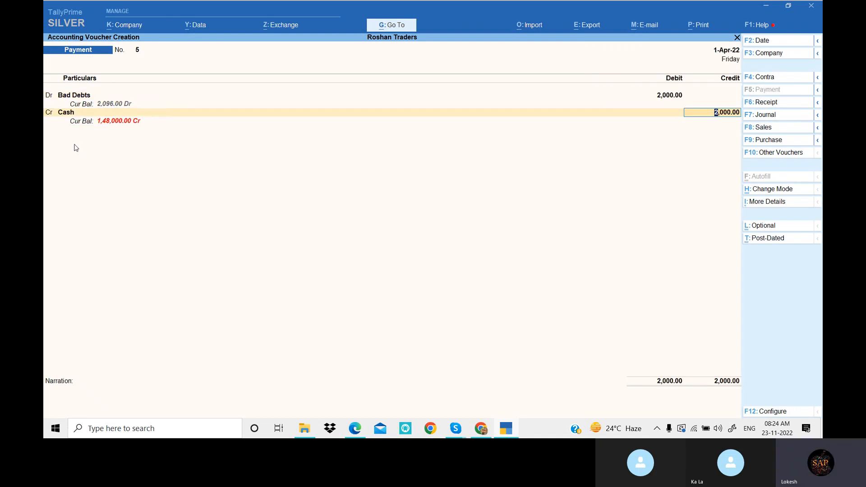
{"action": "key", "text": "ctrl"}
{"action": "key", "text": "ctrl+a"}
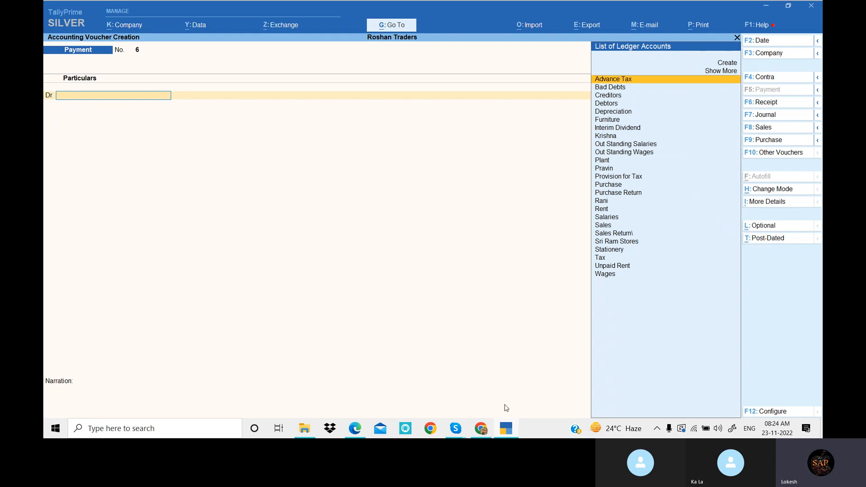
Step: Read the shortcut for modifying or checking a ledger or item in the Edge PDF and return to TallyPrime
{"action": "left_click", "coordinate": [508, 431]}
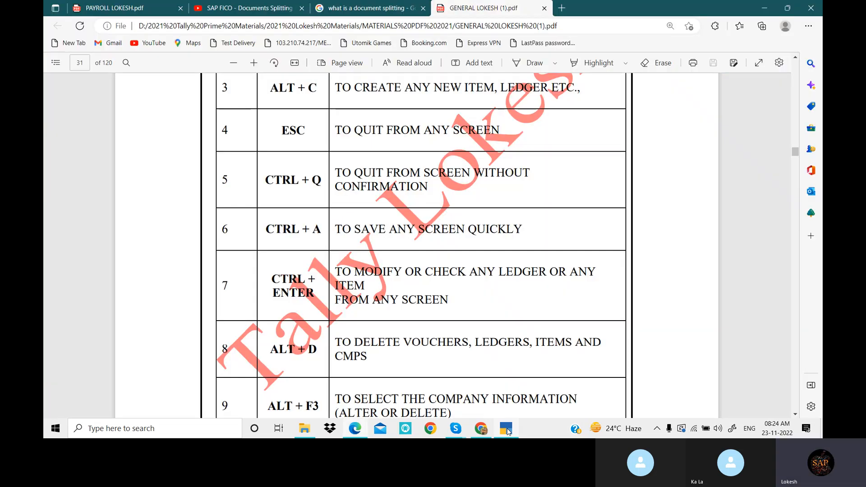
{"action": "scroll", "coordinate": [405, 232], "scroll_direction": "down", "scroll_amount": 1}
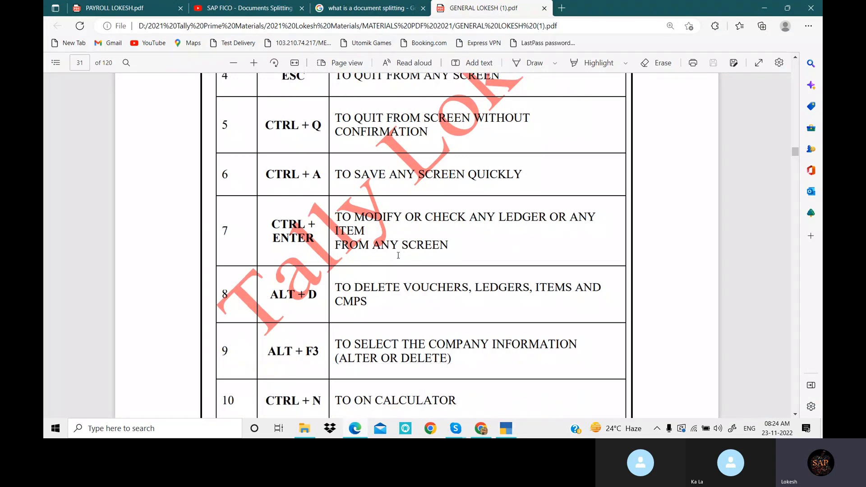
{"action": "left_click", "coordinate": [509, 432]}
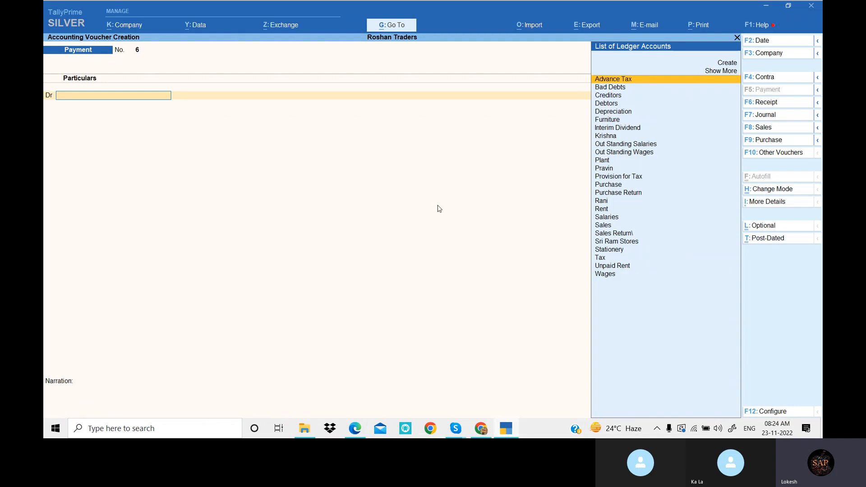
Step: Quit voucher creation and open the Profit & Loss A/c of Roshan Traders in detailed view
{"action": "key", "text": "Escape"}
{"action": "key", "text": "y"}
{"action": "key", "text": "Down"}
{"action": "key", "text": "Down"}
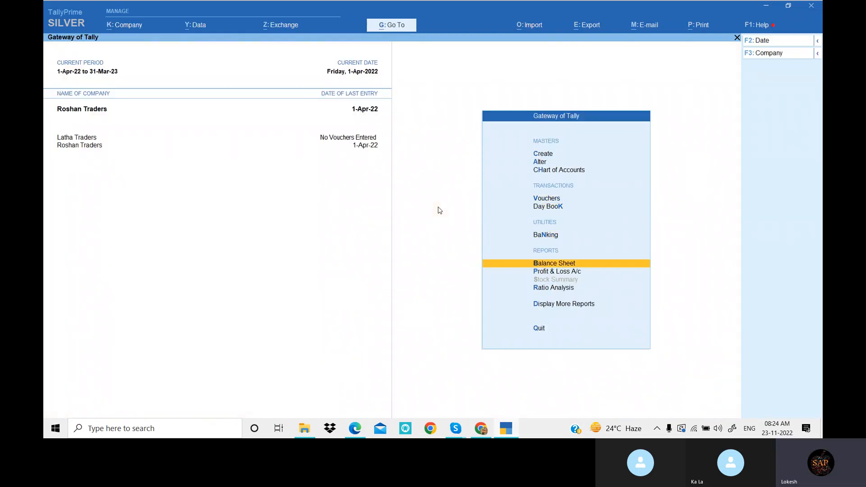
{"action": "key", "text": "Down"}
{"action": "key", "text": "Down"}
{"action": "key", "text": "Return"}
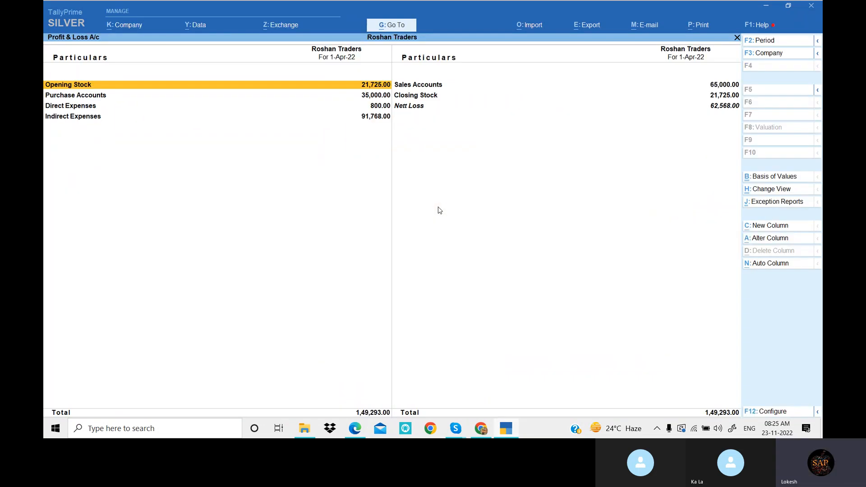
{"action": "key", "text": "alt+F5"}
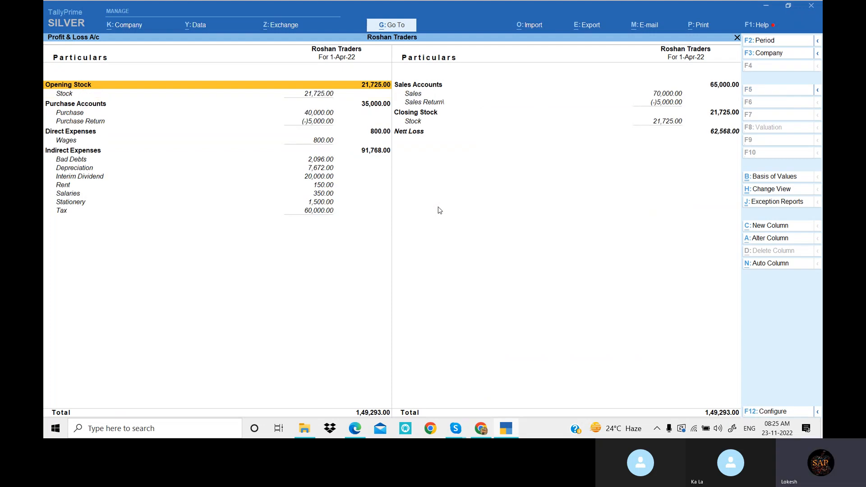
Step: Open the Purchase ledger under Purchase Accounts for alteration directly from the Profit & Loss report
{"action": "key", "text": "Down"}
{"action": "key", "text": "Down"}
{"action": "key", "text": "Down"}
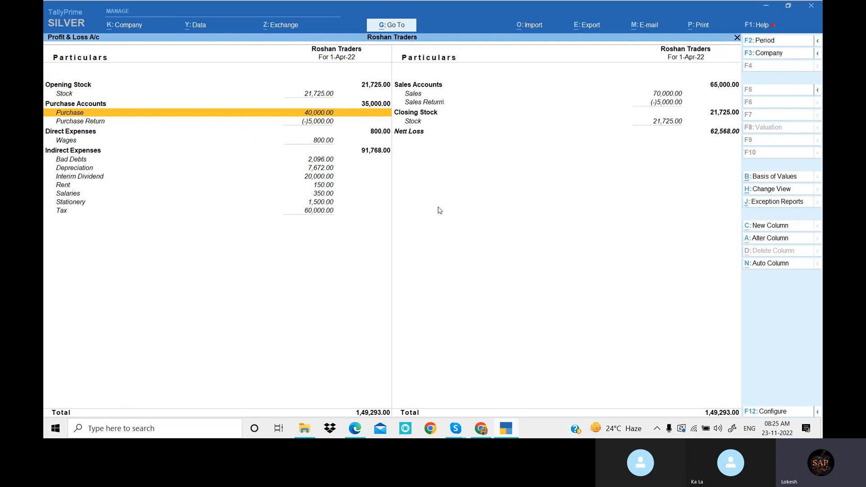
{"action": "key", "text": "ctrl+Return"}
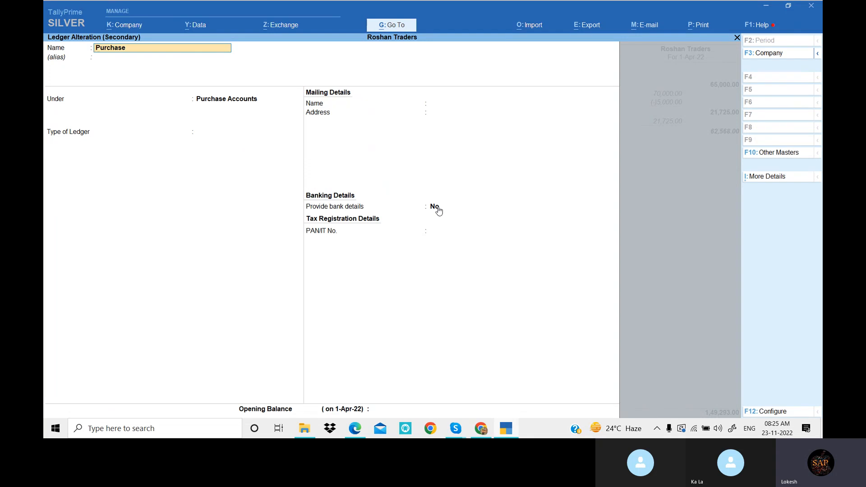
Step: Rename the Purchase ledger as Purchase Gst and save the alteration
{"action": "key", "text": "ctrl"}
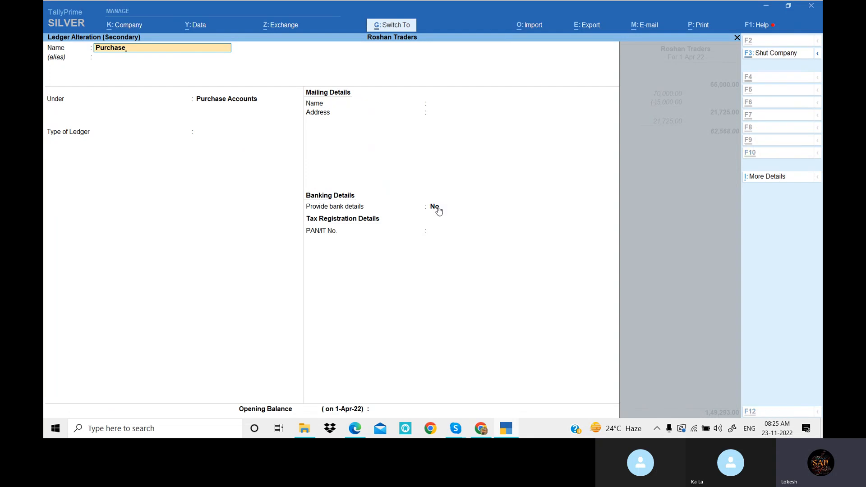
{"action": "type", "text": "Gst"}
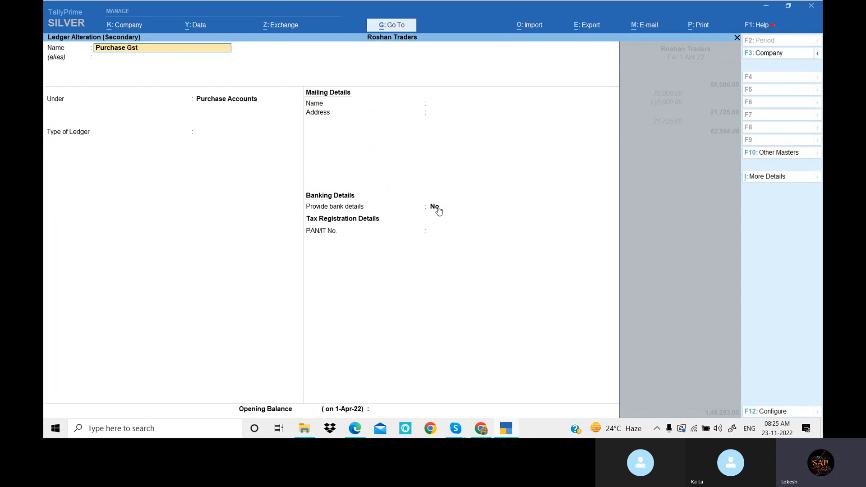
{"action": "key", "text": "Return"}
{"action": "key", "text": "ctrl"}
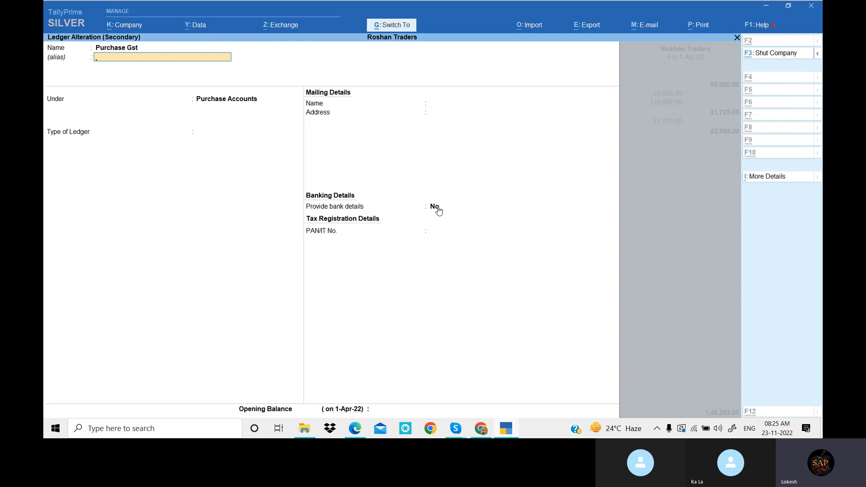
{"action": "key", "text": "ctrl+a"}
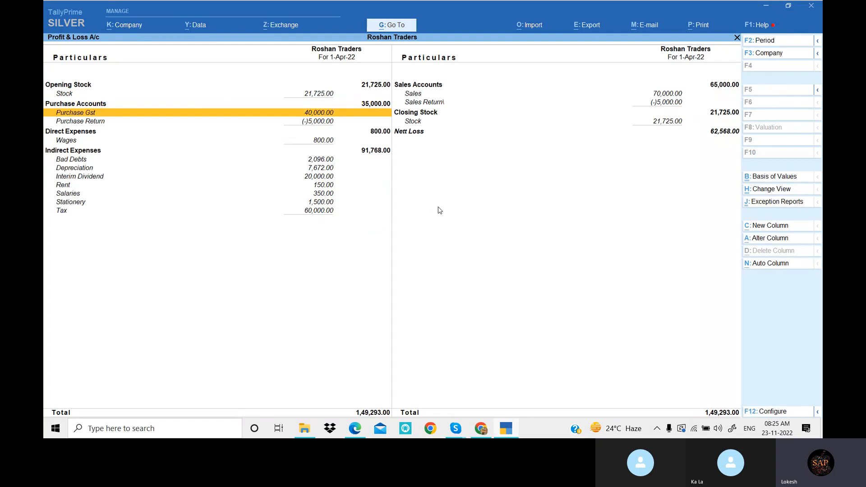
Step: Reopen the Purchase Gst ledger from the Profit & Loss report, restore its name to Purchase, and save it
{"action": "key", "text": "ctrl+Return"}
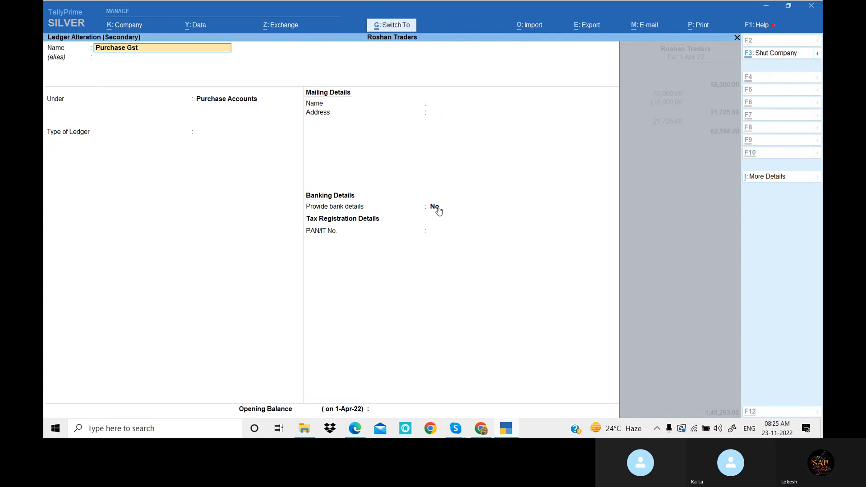
{"action": "key", "text": "BackSpace"}
{"action": "key", "text": "BackSpace"}
{"action": "key", "text": "BackSpace"}
{"action": "key", "text": "BackSpace"}
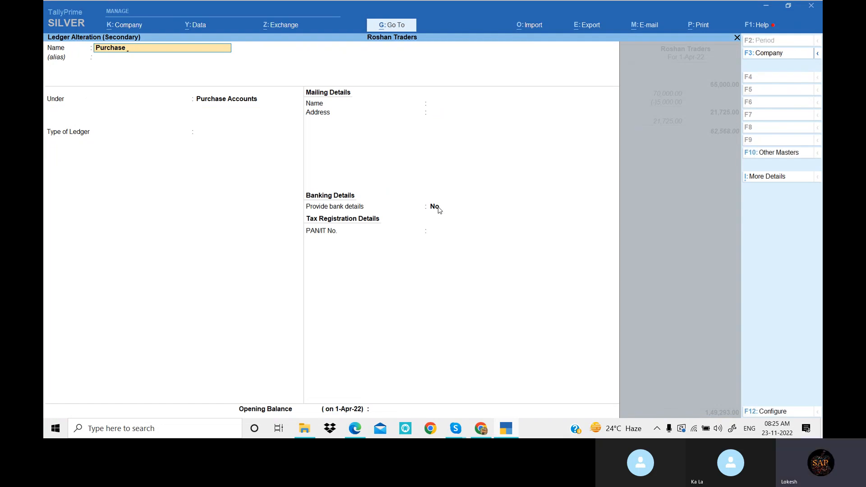
{"action": "key", "text": "Return"}
{"action": "key", "text": "ctrl"}
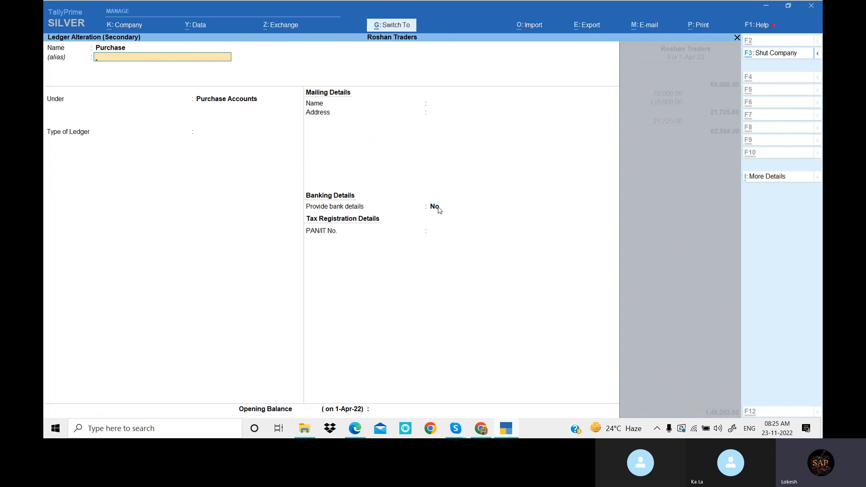
{"action": "key", "text": "ctrl+a"}
Step: Open the Sales Return ledger from the Profit & Loss report, rename it Sales 1, save it, and highlight it in the report
{"action": "key", "text": "Down"}
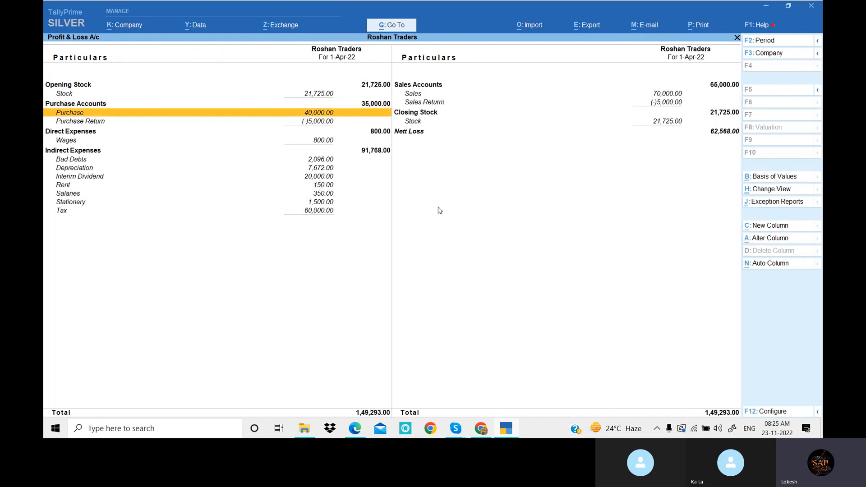
{"action": "key", "text": "Right"}
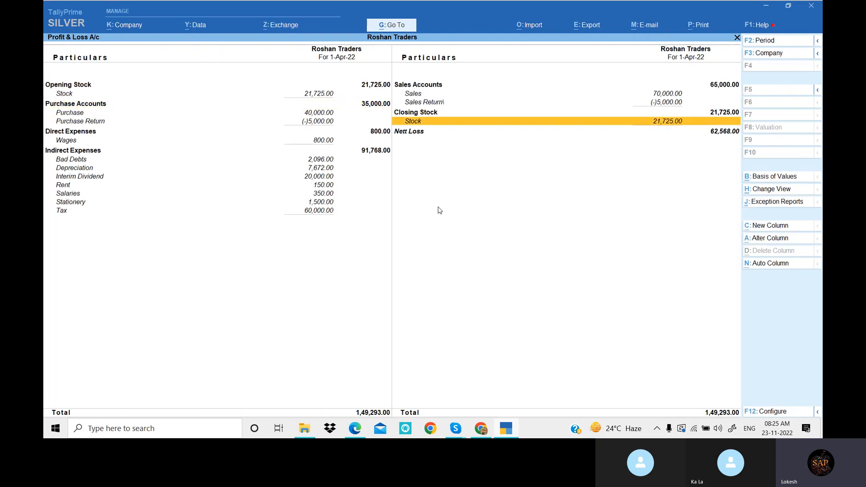
{"action": "key", "text": "Up"}
{"action": "key", "text": "Up"}
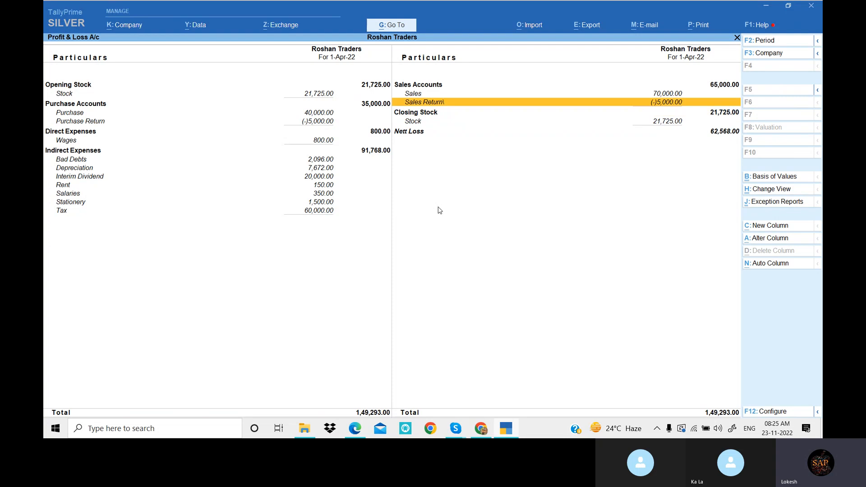
{"action": "key", "text": "ctrl+Return"}
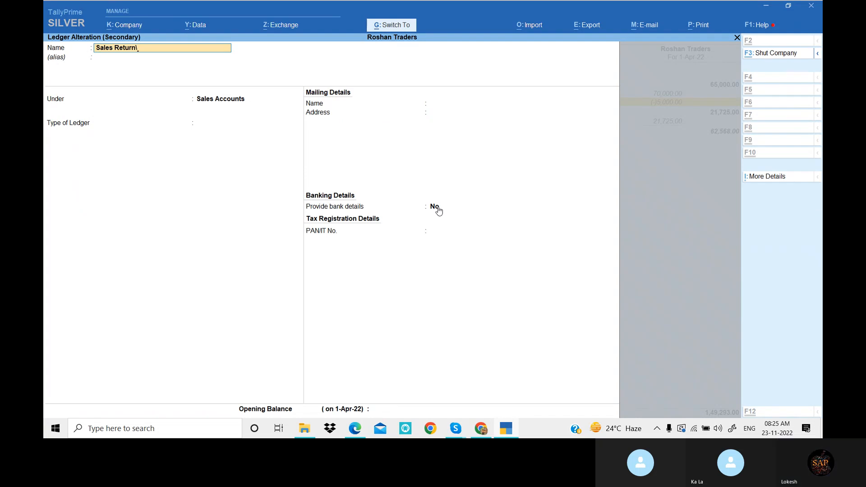
{"action": "key", "text": "BackSpace"}
{"action": "key", "text": "BackSpace"}
{"action": "key", "text": "BackSpace"}
{"action": "key", "text": "BackSpace"}
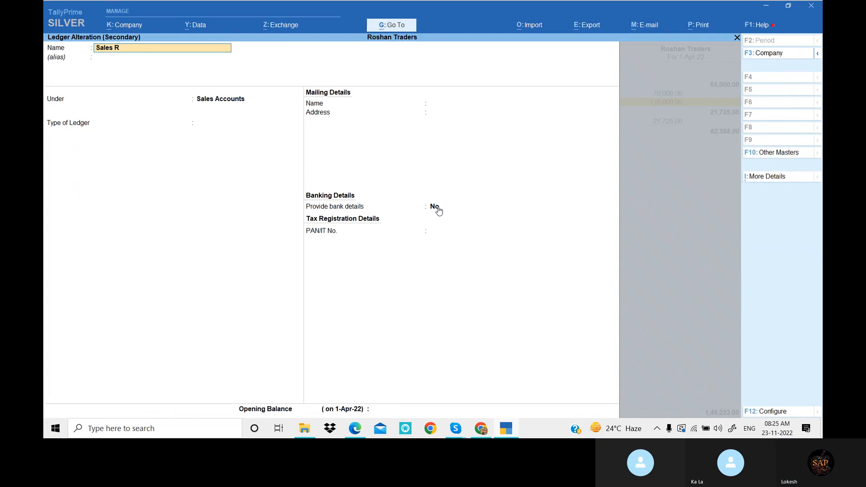
{"action": "type", "text": "1"}
{"action": "key", "text": "Return"}
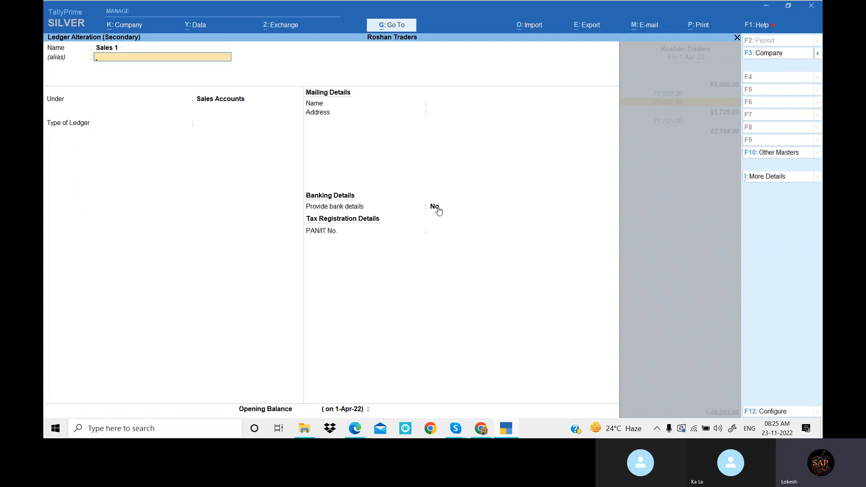
{"action": "key", "text": "ctrl+a"}
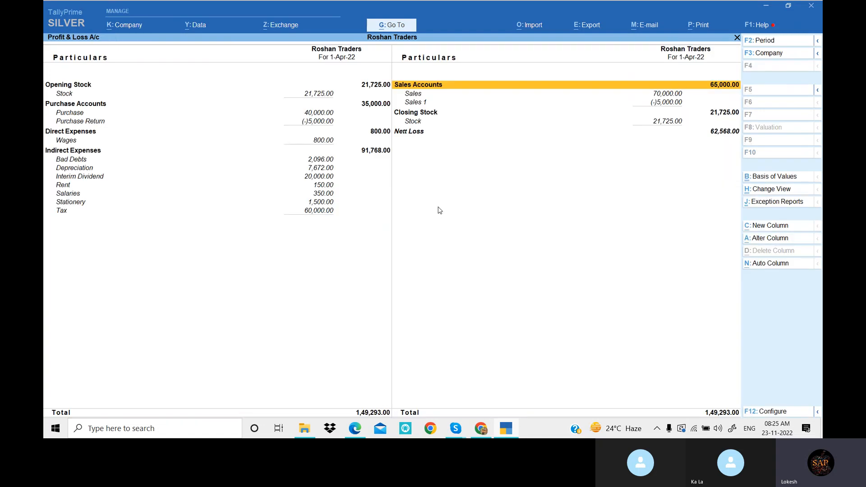
{"action": "key", "text": "Down"}
{"action": "key", "text": "Down"}
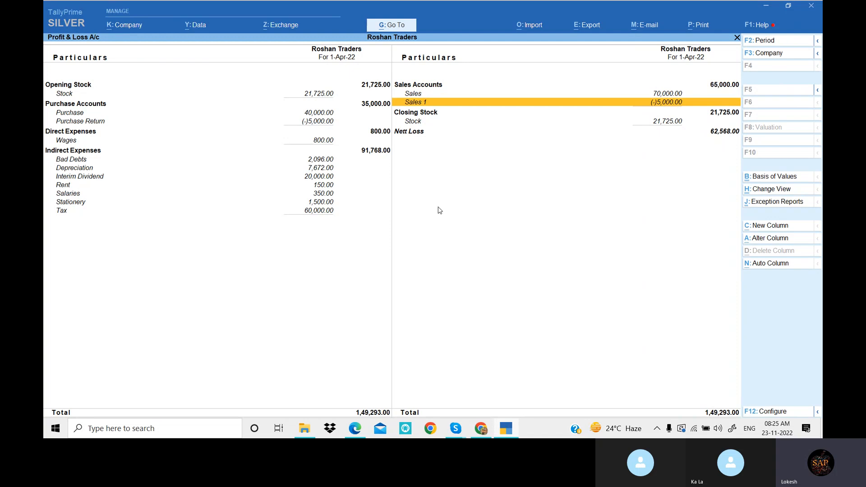
Step: Read the shortcut for deleting vouchers, ledgers, items and companies in the Edge PDF and return to TallyPrime
{"action": "left_click", "coordinate": [355, 428]}
{"action": "scroll", "coordinate": [337, 200], "scroll_direction": "down", "scroll_amount": 3}
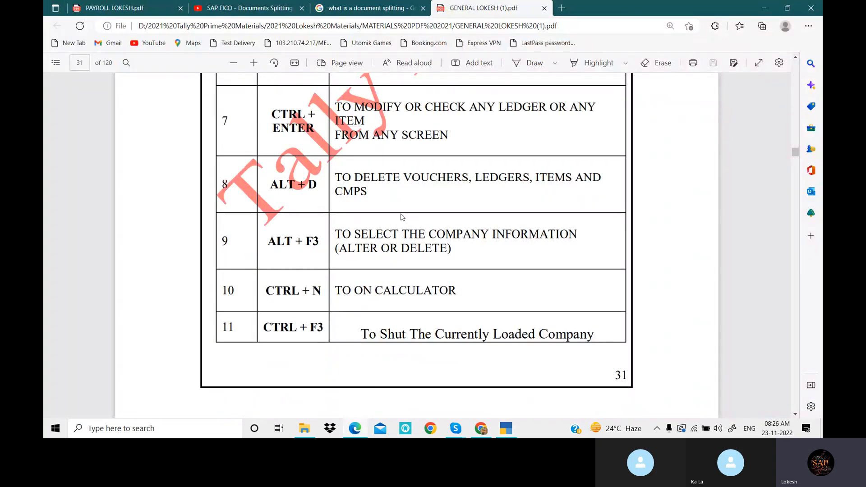
{"action": "left_click", "coordinate": [506, 428]}
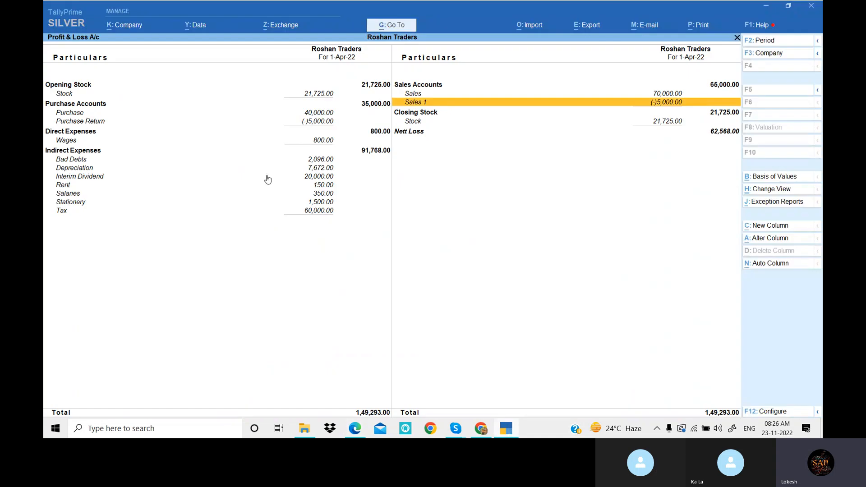
Step: Leave the Profit & Loss report, open the Bad Debts ledger for alteration from the master list, and quit it unchanged
{"action": "key", "text": "Escape"}
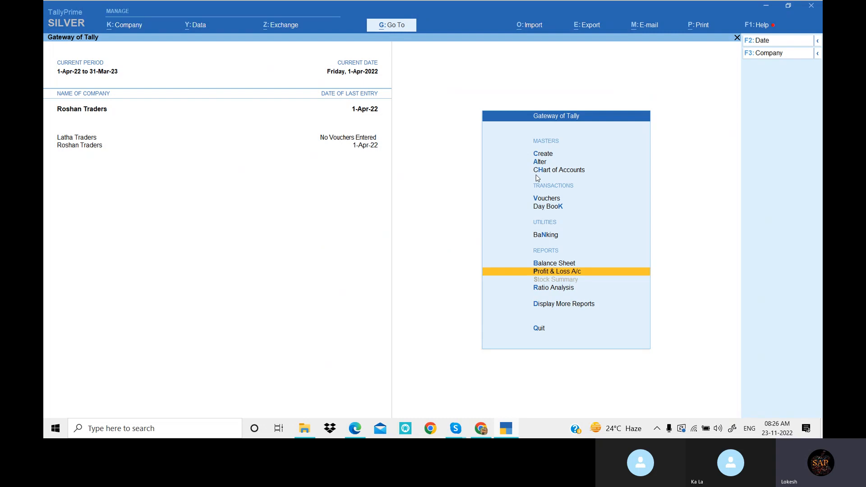
{"action": "key", "text": "Up"}
{"action": "key", "text": "Up"}
{"action": "key", "text": "Up"}
{"action": "key", "text": "Up"}
{"action": "key", "text": "Up"}
{"action": "key", "text": "Up"}
{"action": "key", "text": "Return"}
{"action": "key", "text": "Down"}
{"action": "key", "text": "Return"}
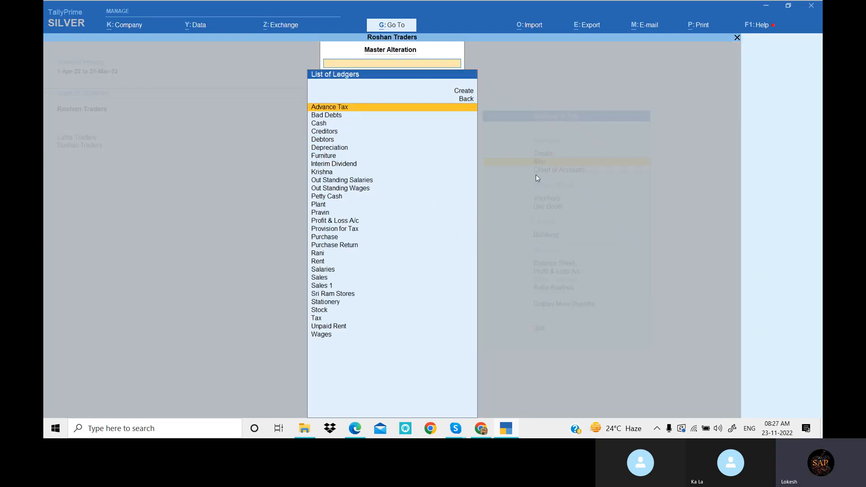
{"action": "key", "text": "Down"}
{"action": "key", "text": "Return"}
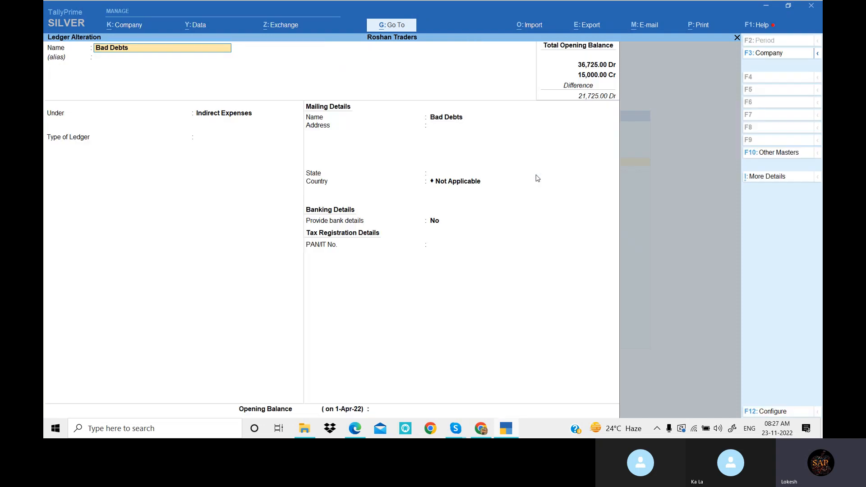
{"action": "key", "text": "alt"}
{"action": "key", "text": "BackSpace"}
{"action": "key", "text": "Escape"}
Step: Open the Furniture ledger for alteration and quit it without saving
{"action": "key", "text": "Down"}
{"action": "key", "text": "Down"}
{"action": "key", "text": "Down"}
{"action": "key", "text": "Down"}
{"action": "key", "text": "Down"}
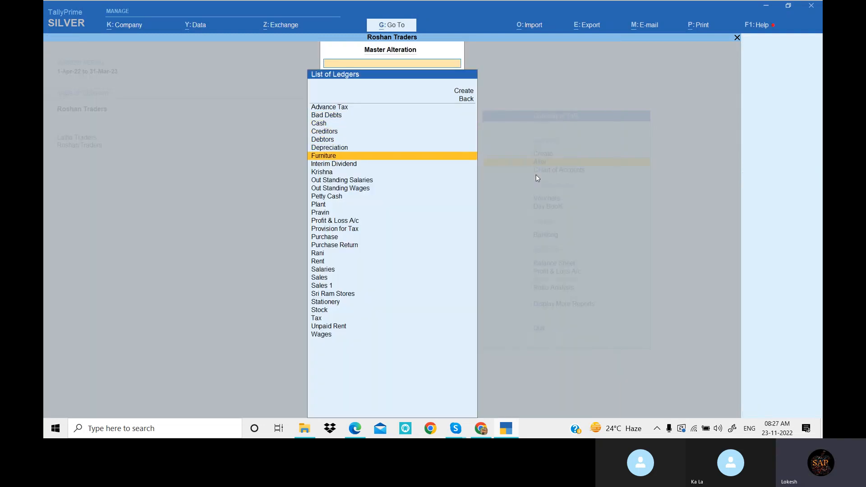
{"action": "key", "text": "Return"}
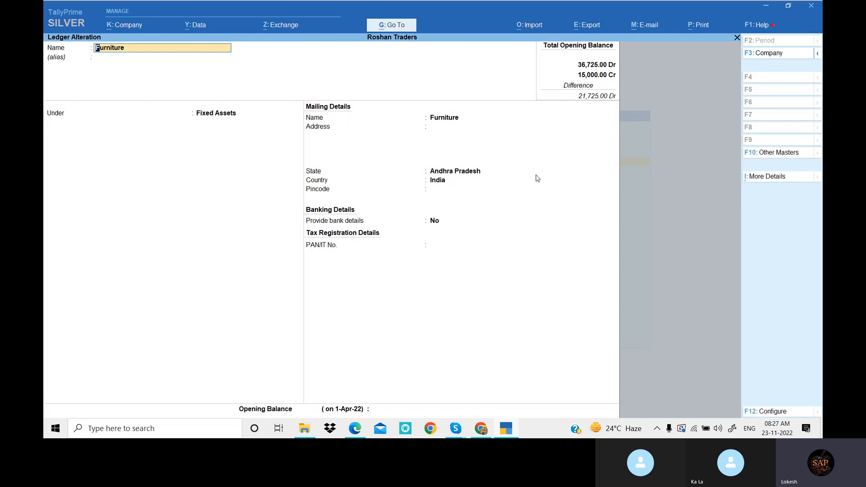
{"action": "key", "text": "Escape"}
{"action": "key", "text": "y"}
Step: Open the Purchase ledger for alteration from the ledger list and quit back to the Gateway of Tally without saving
{"action": "key", "text": "Down"}
{"action": "key", "text": "Down"}
{"action": "key", "text": "Down"}
{"action": "key", "text": "Down"}
{"action": "key", "text": "Down"}
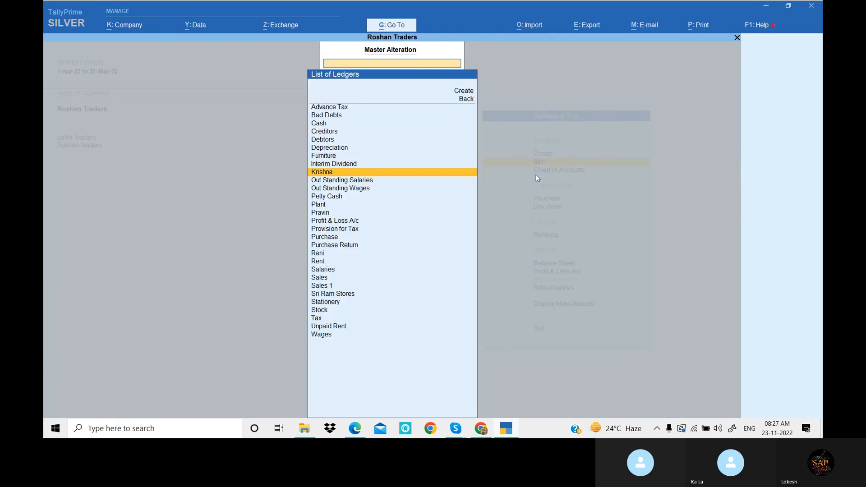
{"action": "key", "text": "Down"}
{"action": "key", "text": "Down"}
{"action": "key", "text": "Down"}
{"action": "key", "text": "Down"}
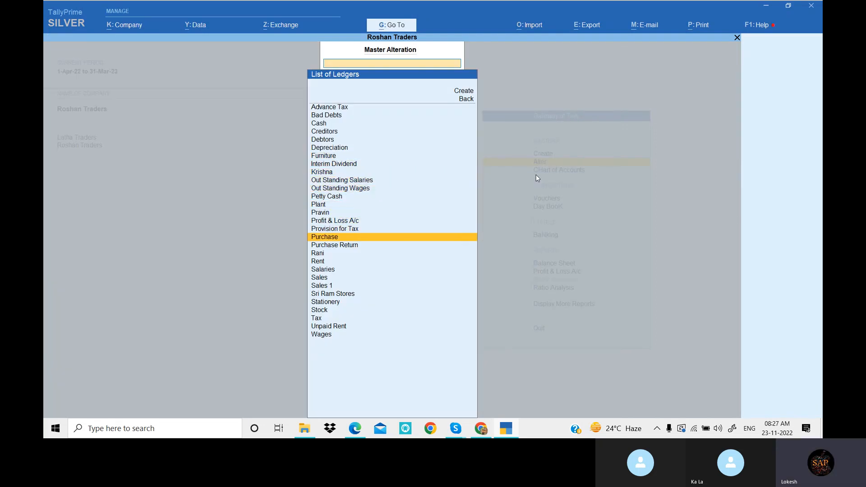
{"action": "key", "text": "Return"}
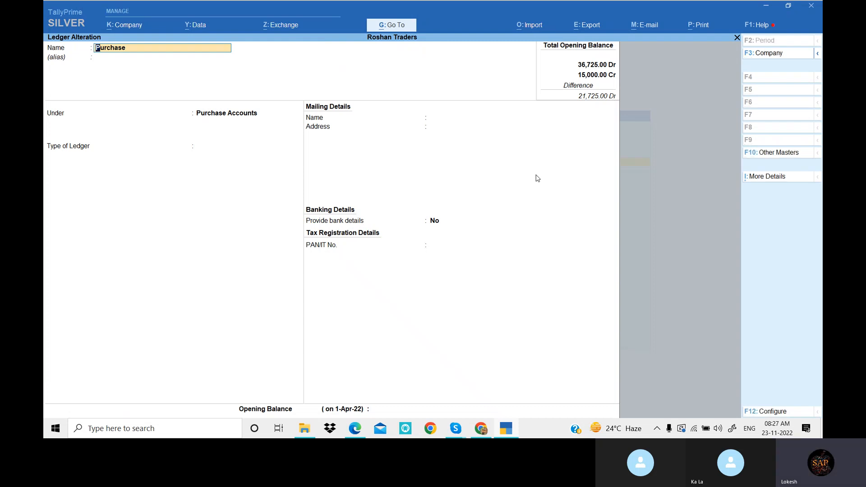
{"action": "key", "text": "Escape"}
{"action": "key", "text": "Escape"}
{"action": "key", "text": "y"}
{"action": "key", "text": "Escape"}
{"action": "key", "text": "Escape"}
Step: Create a ledger named Priya Traders under Sundry Creditors and save it
{"action": "key", "text": "Up"}
{"action": "key", "text": "Return"}
{"action": "key", "text": "Return"}
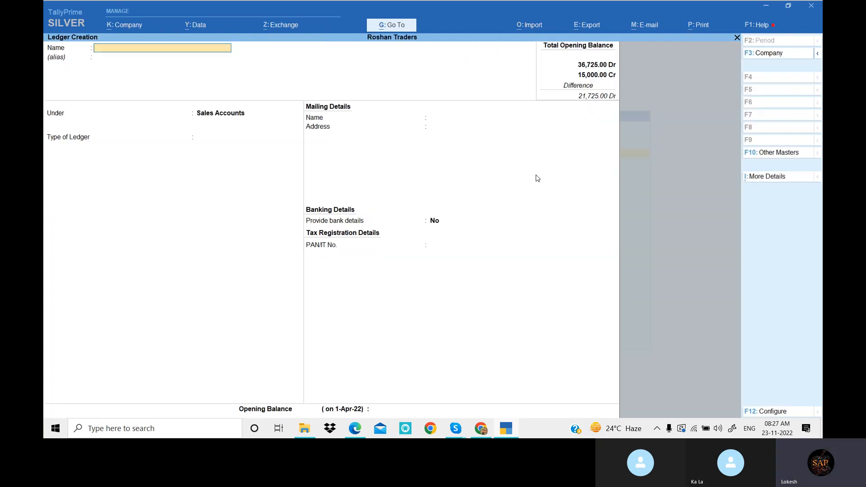
{"action": "type", "text": "Priya ta"}
{"action": "type", "text": "aders"}
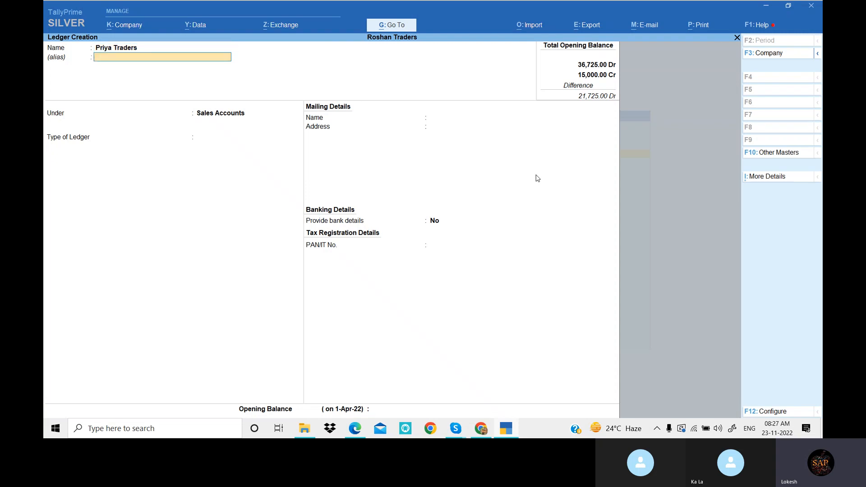
{"action": "key", "text": "Return"}
{"action": "type", "text": "Sund"}
{"action": "key", "text": "Return"}
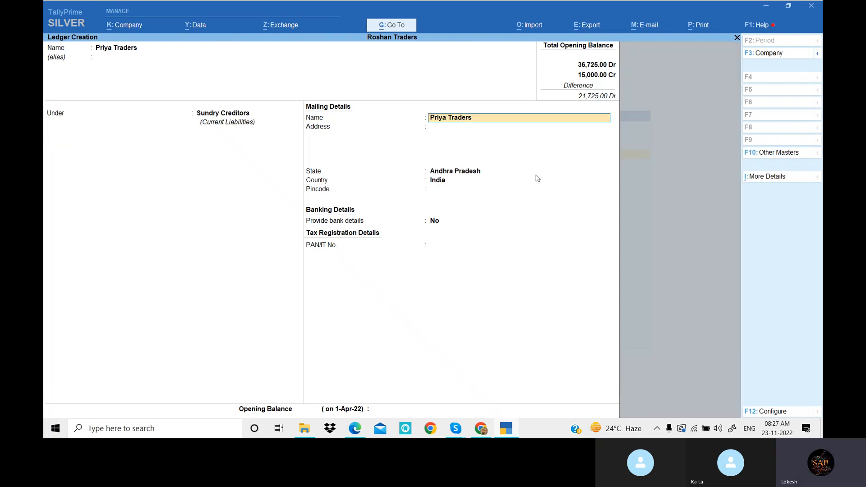
{"action": "key", "text": "ctrl+a"}
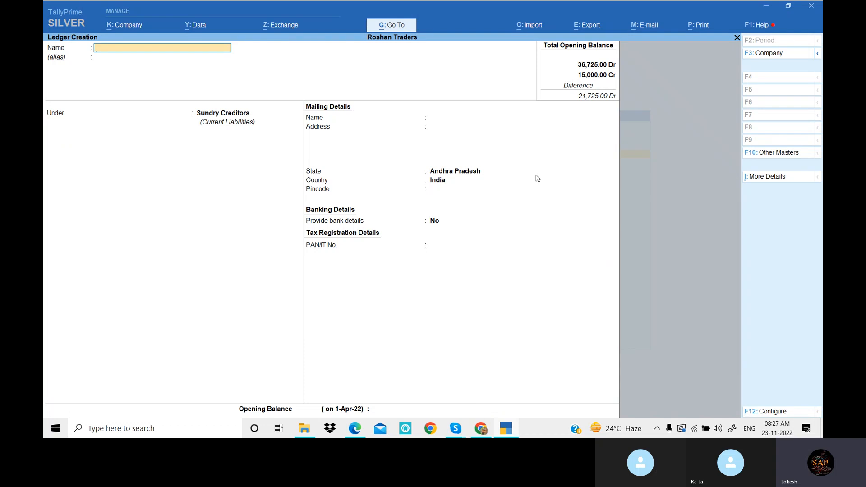
Step: Quit ledger creation, open the Priya Traders ledger for alteration, and delete it
{"action": "key", "text": "Escape"}
{"action": "key", "text": "Return"}
{"action": "key", "text": "Escape"}
{"action": "key", "text": "Return"}
{"action": "key", "text": "Down"}
{"action": "key", "text": "Return"}
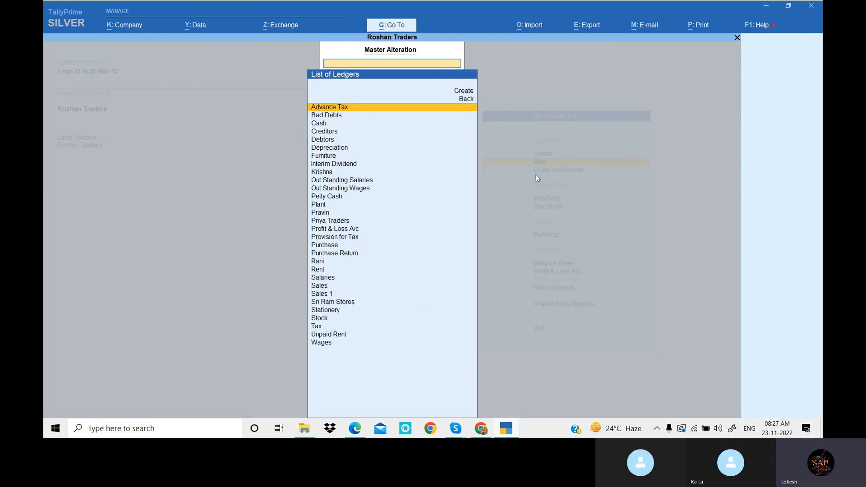
{"action": "type", "text": "Pri"}
{"action": "key", "text": "Return"}
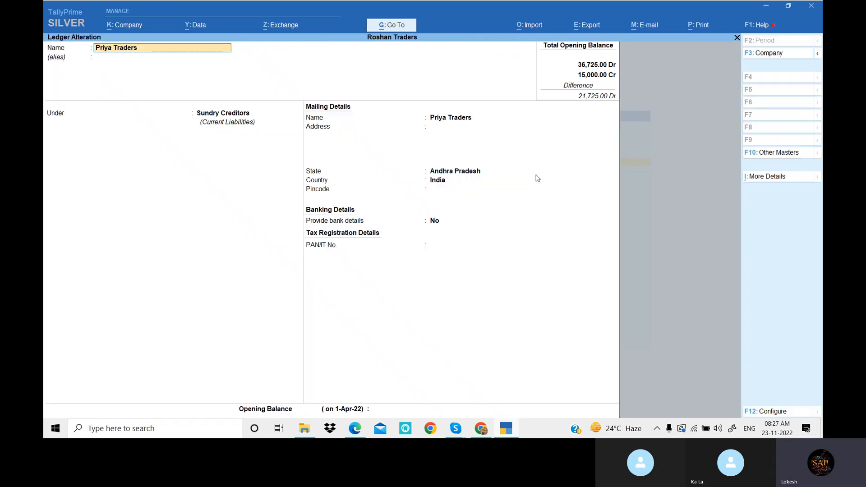
{"action": "key", "text": "alt+d"}
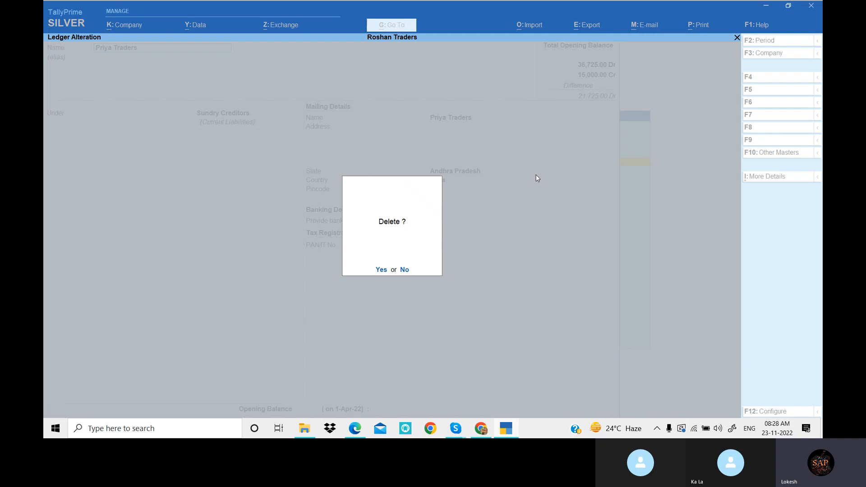
{"action": "left_click", "coordinate": [381, 271]}
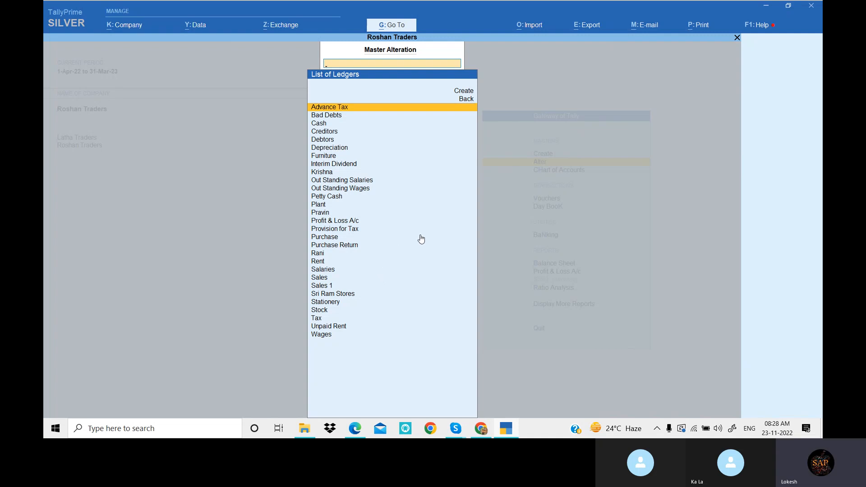
Step: Return to the Gateway of Tally, open the Day Book, and delete the Bad Debts payment voucher
{"action": "key", "text": "Escape"}
{"action": "key", "text": "Escape"}
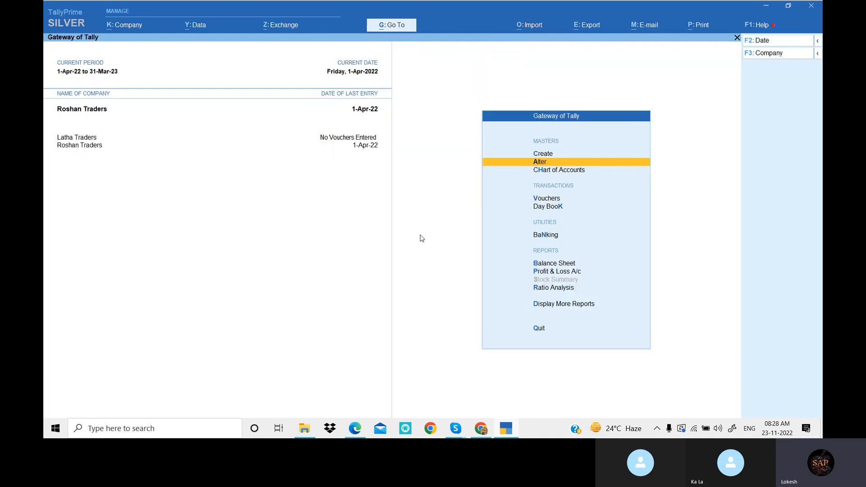
{"action": "key", "text": "Down"}
{"action": "key", "text": "Down"}
{"action": "key", "text": "Down"}
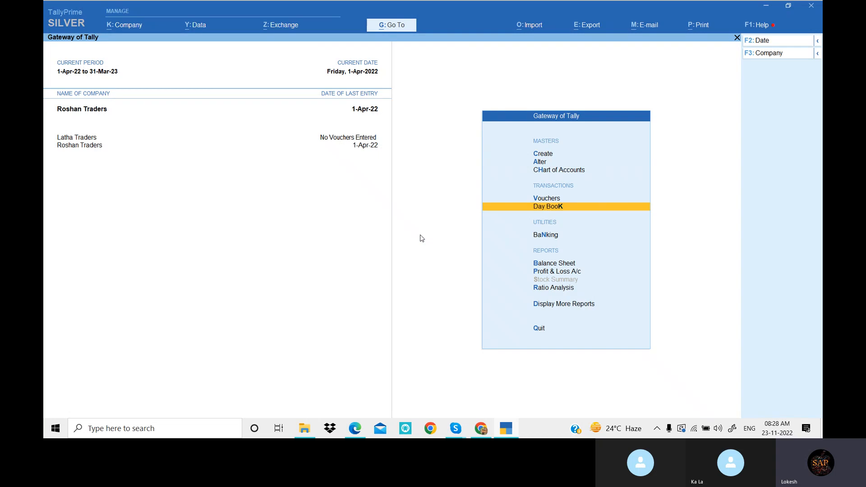
{"action": "key", "text": "Return"}
{"action": "key", "text": "Down"}
{"action": "key", "text": "Down"}
{"action": "key", "text": "Down"}
{"action": "key", "text": "Down"}
{"action": "key", "text": "Down"}
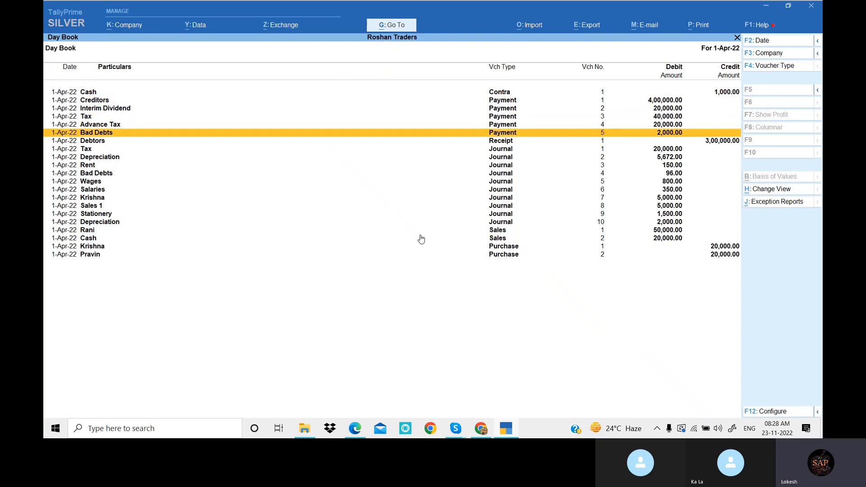
{"action": "key", "text": "alt+d"}
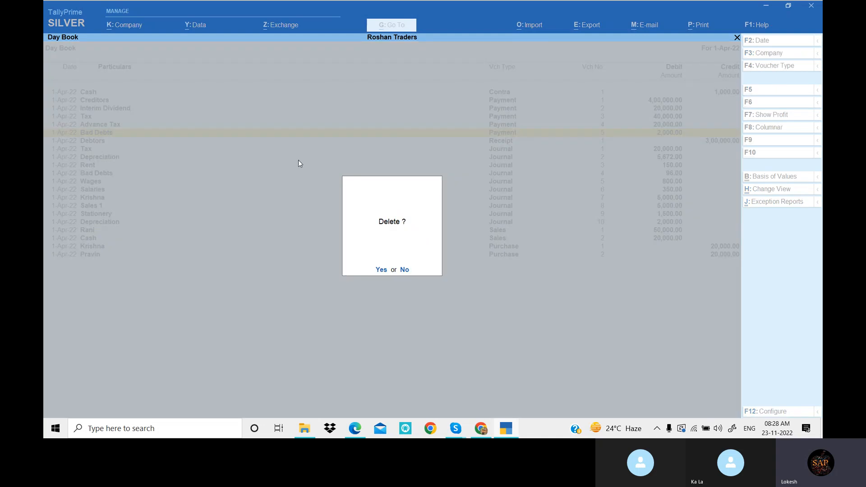
{"action": "left_click", "coordinate": [381, 270]}
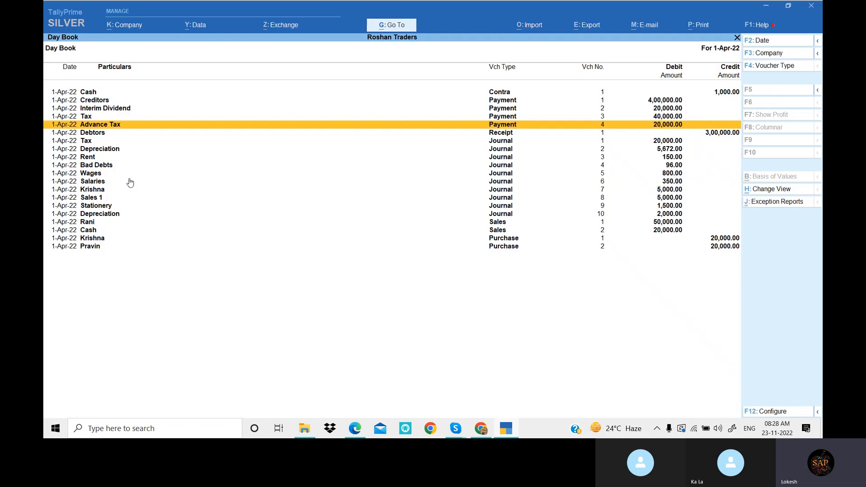
Step: Delete the Bad Debts journal voucher from the Day Book
{"action": "left_click", "coordinate": [104, 166]}
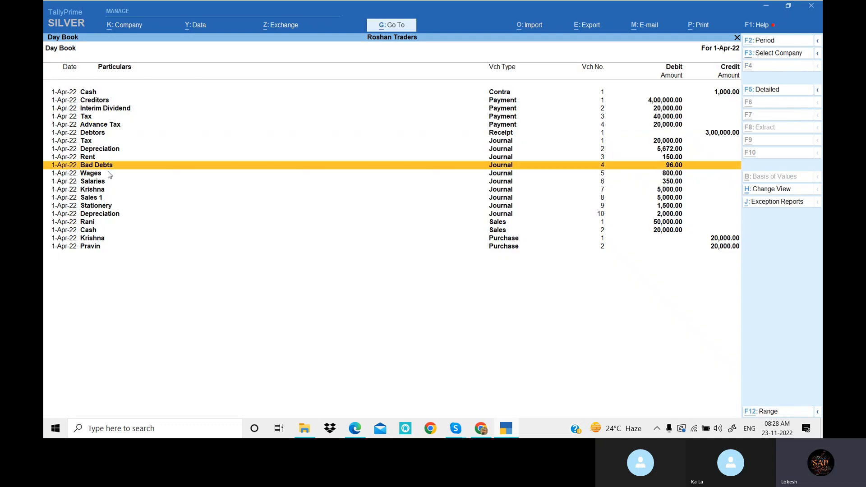
{"action": "key", "text": "alt+d"}
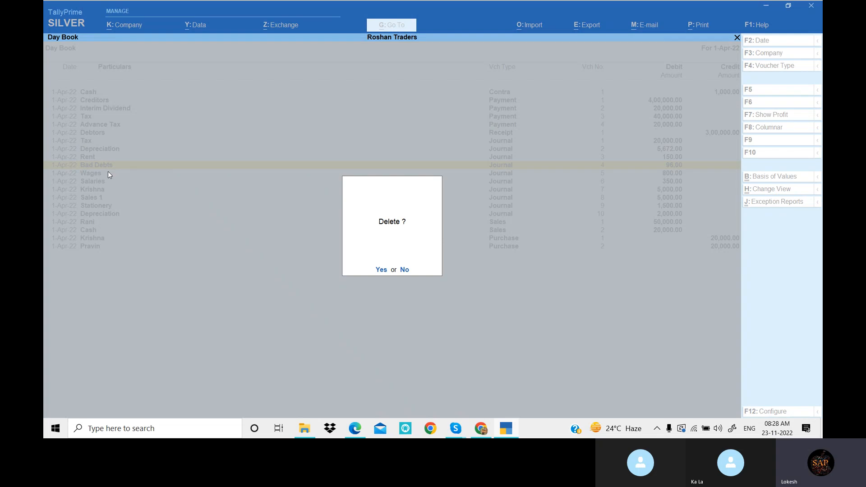
{"action": "key", "text": "Return"}
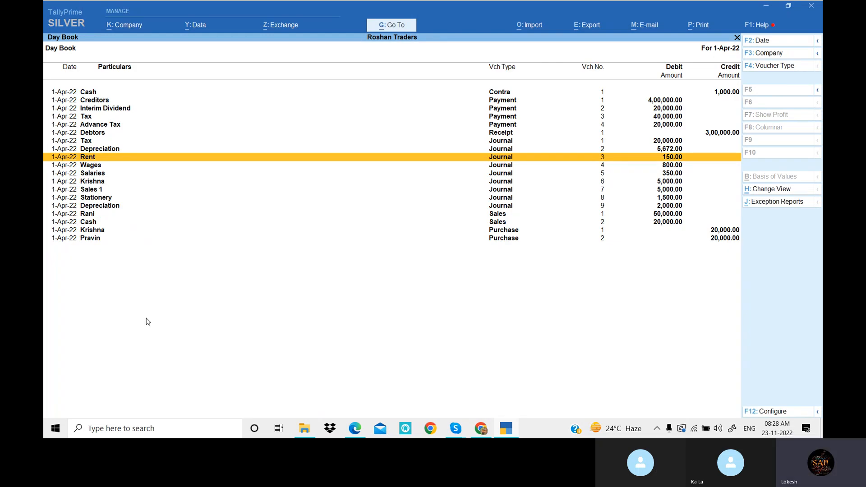
Step: Leave the Day Book, open the Bad Debts ledger for alteration, and delete it
{"action": "key", "text": "Escape"}
{"action": "key", "text": "Up"}
{"action": "key", "text": "Up"}
{"action": "key", "text": "Up"}
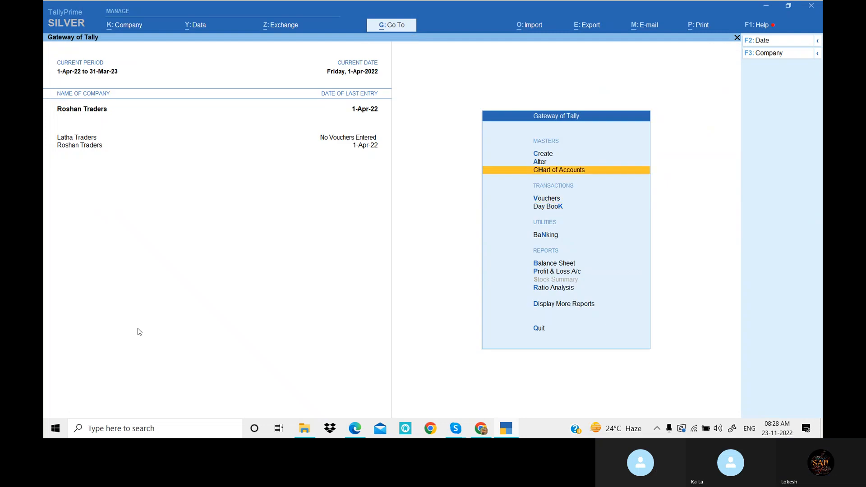
{"action": "key", "text": "Return"}
{"action": "key", "text": "Down"}
{"action": "key", "text": "Return"}
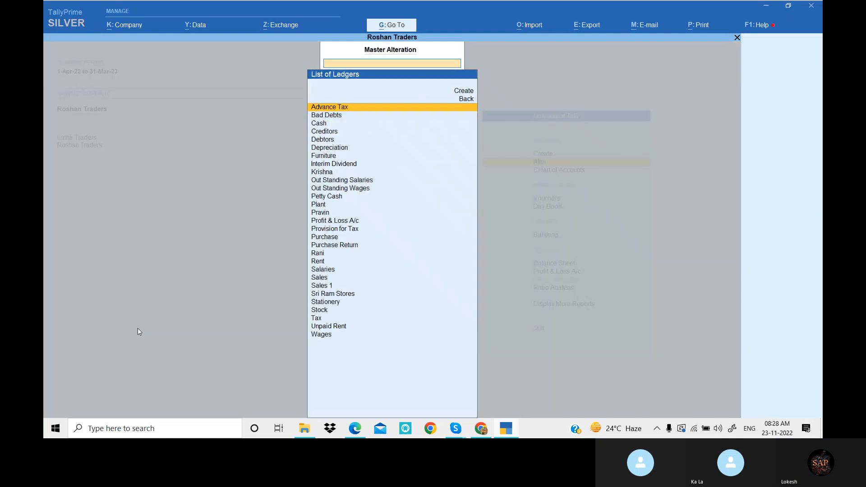
{"action": "key", "text": "Down"}
{"action": "key", "text": "Return"}
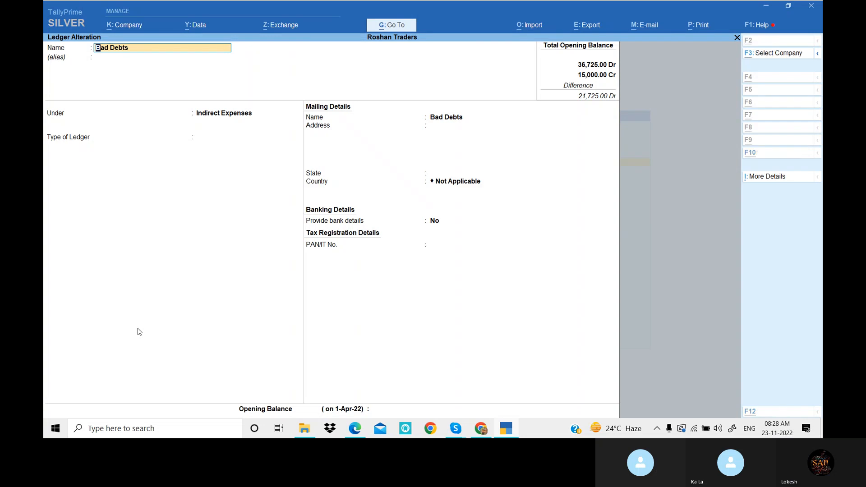
{"action": "key", "text": "alt+d"}
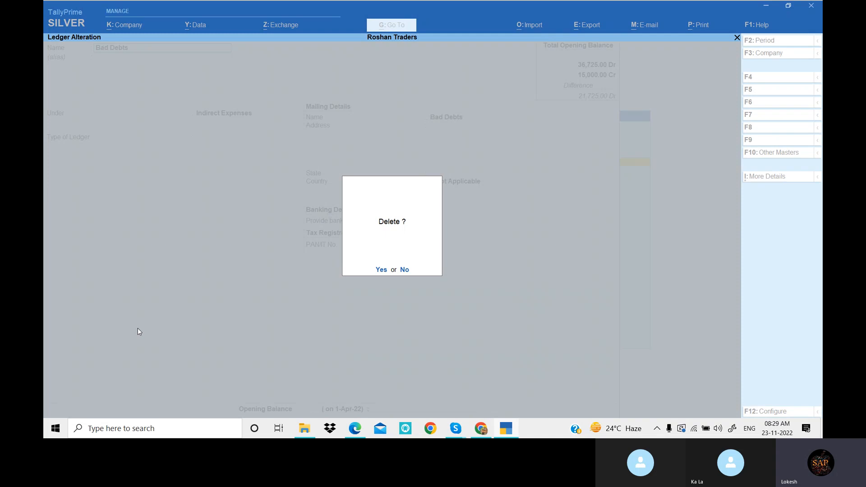
{"action": "key", "text": "y"}
{"action": "key", "text": "Escape"}
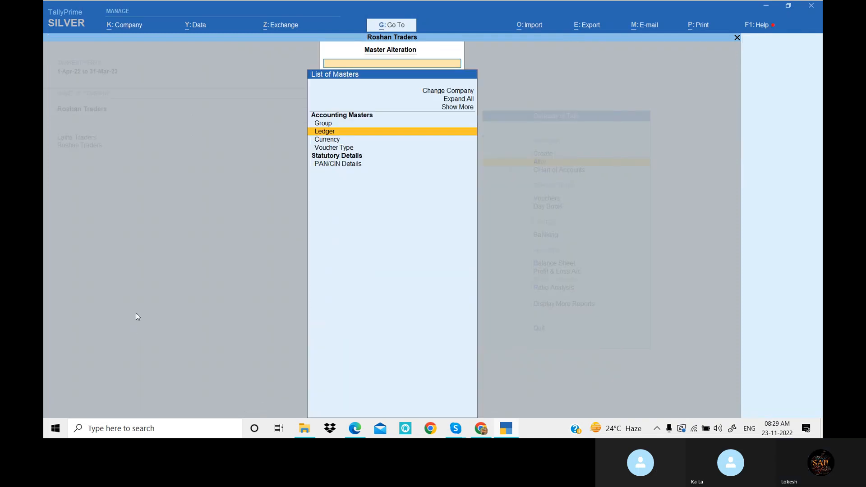
Step: Return to the Gateway of Tally and change the active company to Latha Traders
{"action": "key", "text": "Escape"}
{"action": "left_click", "coordinate": [776, 53]}
{"action": "key", "text": "Up"}
{"action": "key", "text": "Return"}
{"action": "key", "text": "Return"}
{"action": "key", "text": "Escape"}
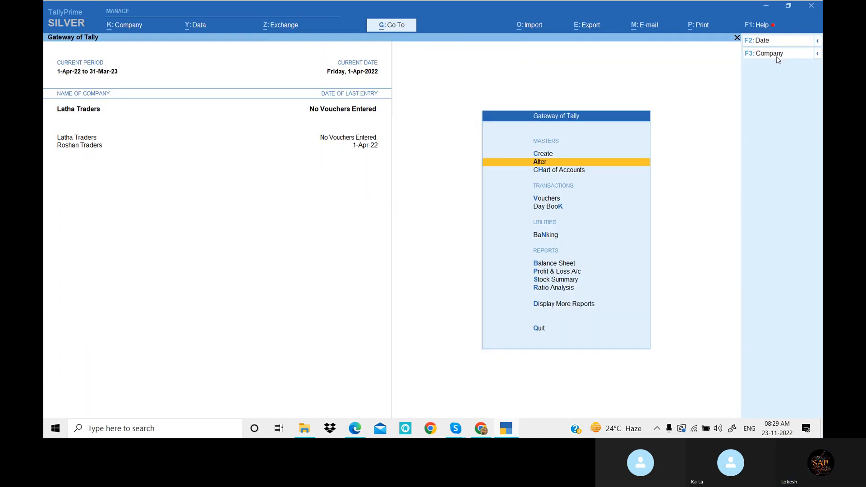
Step: Shut the company Latha Traders
{"action": "left_click", "coordinate": [777, 58]}
{"action": "key", "text": "Up"}
{"action": "key", "text": "Return"}
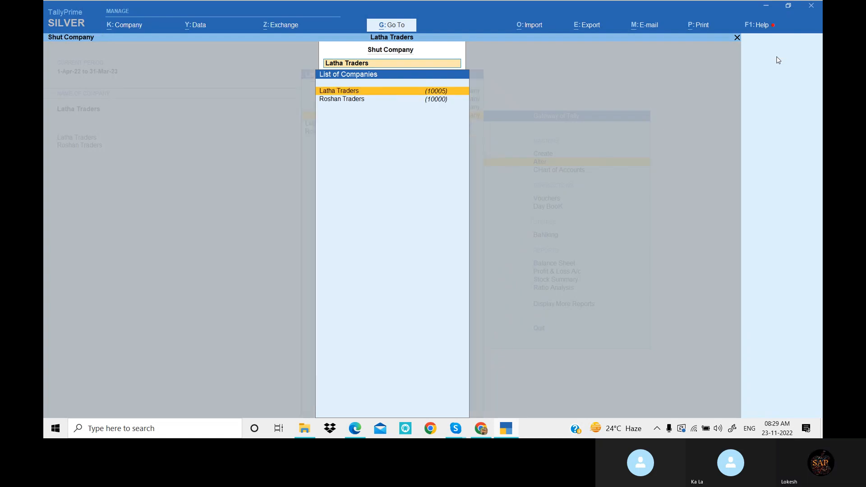
{"action": "key", "text": "Return"}
{"action": "key", "text": "Return"}
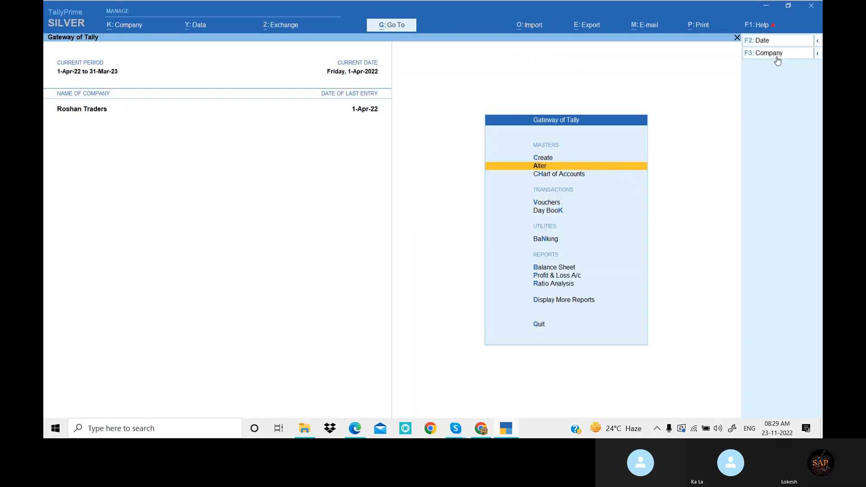
Step: Shut the company Roshan Traders
{"action": "left_click", "coordinate": [777, 59]}
{"action": "key", "text": "Up"}
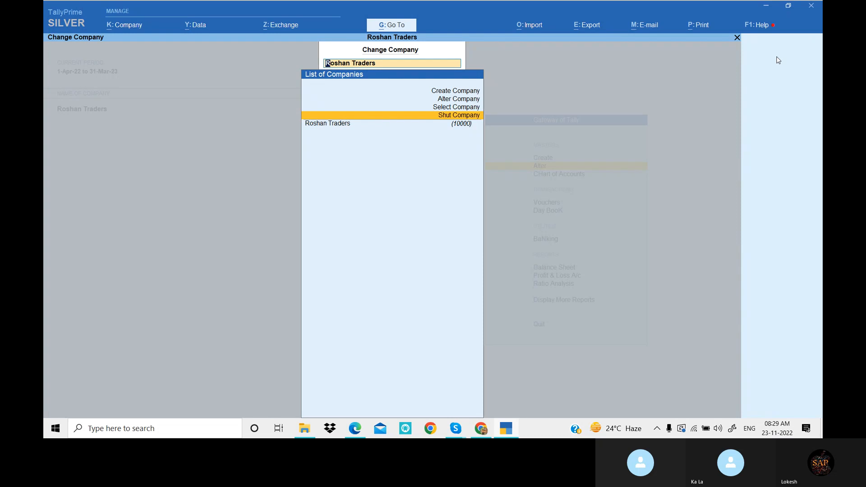
{"action": "key", "text": "Return"}
{"action": "key", "text": "Return"}
{"action": "key", "text": "Return"}
Step: Select the company Mkr General Stores from the list of companies
{"action": "key", "text": "Down"}
{"action": "key", "text": "Down"}
{"action": "key", "text": "Down"}
{"action": "key", "text": "Down"}
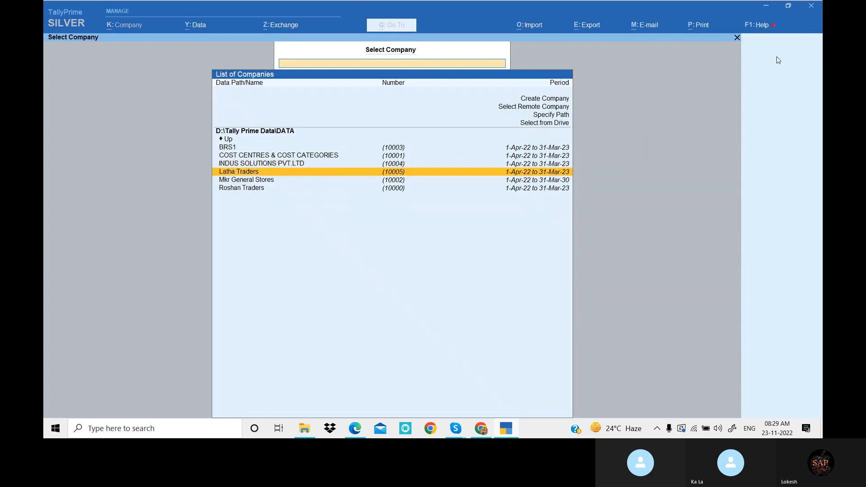
{"action": "key", "text": "Return"}
Step: Open the Day Book of Mkr General Stores, view it for a period starting 1-4-29, and return to the Gateway of Tally
{"action": "key", "text": "Down"}
{"action": "key", "text": "Down"}
{"action": "key", "text": "Down"}
{"action": "key", "text": "Down"}
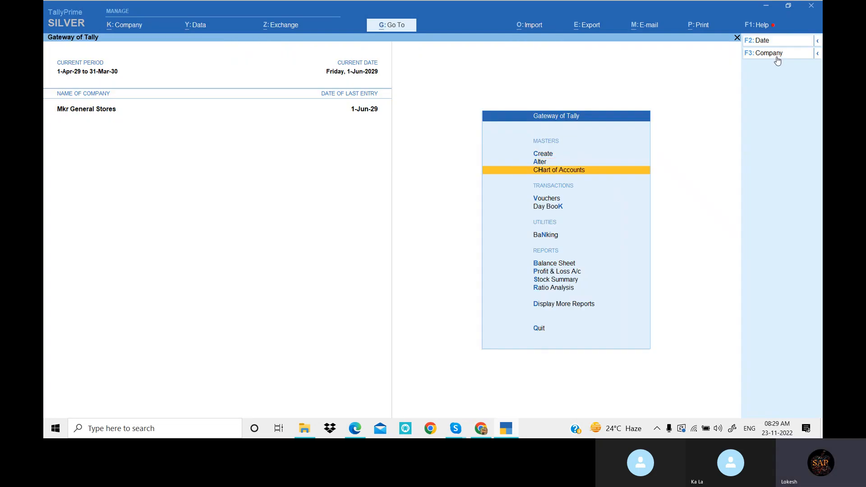
{"action": "key", "text": "Return"}
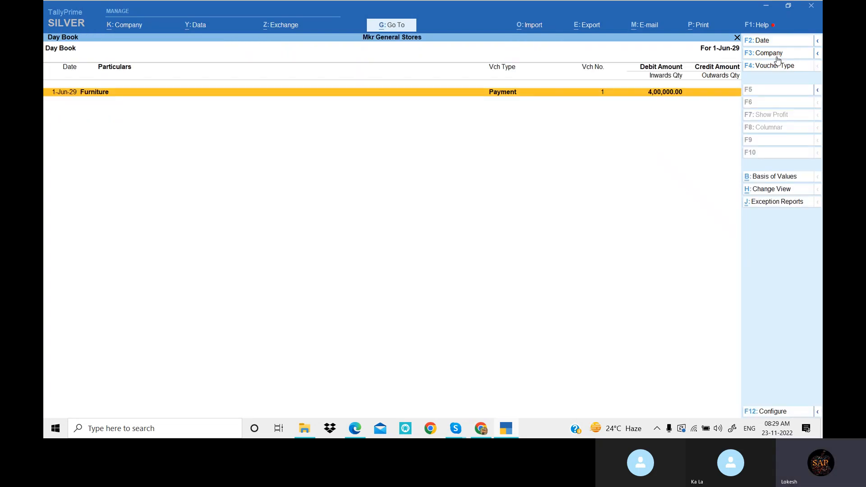
{"action": "key", "text": "alt+F2"}
{"action": "type", "text": "1-4-29"}
{"action": "key", "text": "Return"}
{"action": "key", "text": "Return"}
{"action": "key", "text": "Escape"}
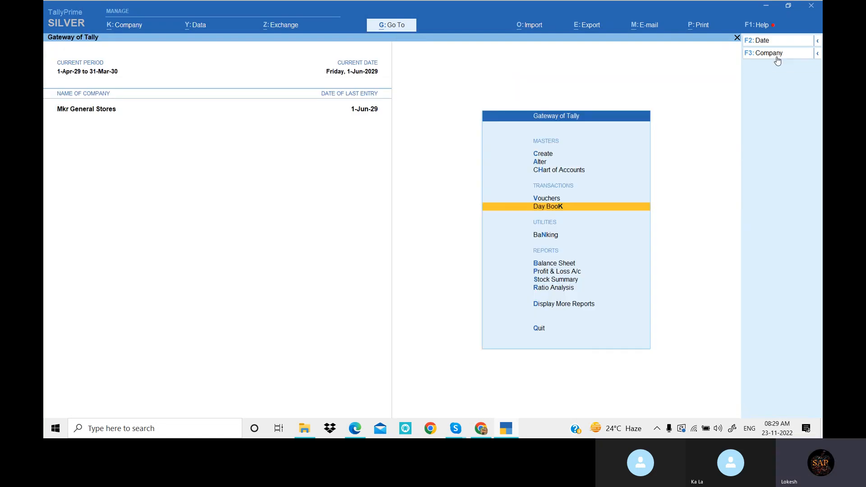
Step: Shut Mkr General Stores and select it again from the list of companies
{"action": "left_click", "coordinate": [776, 53]}
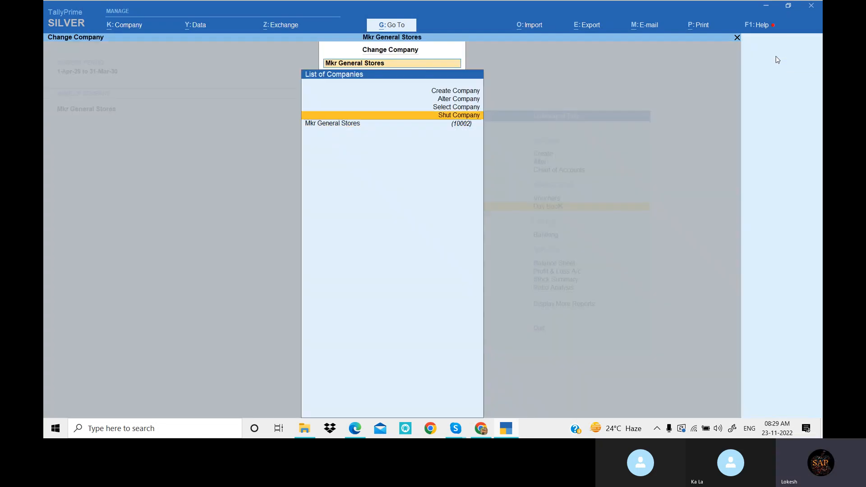
{"action": "key", "text": "Return"}
{"action": "key", "text": "Return"}
{"action": "key", "text": "y"}
{"action": "key", "text": "Down"}
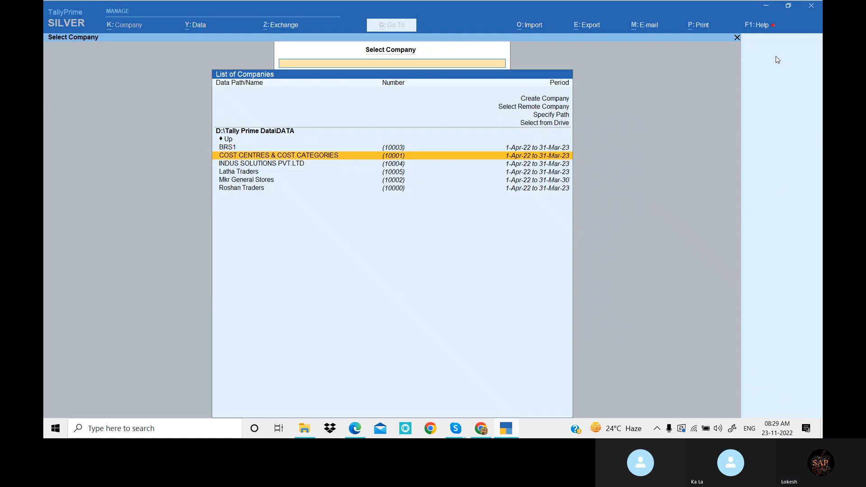
{"action": "key", "text": "Down"}
{"action": "key", "text": "Up"}
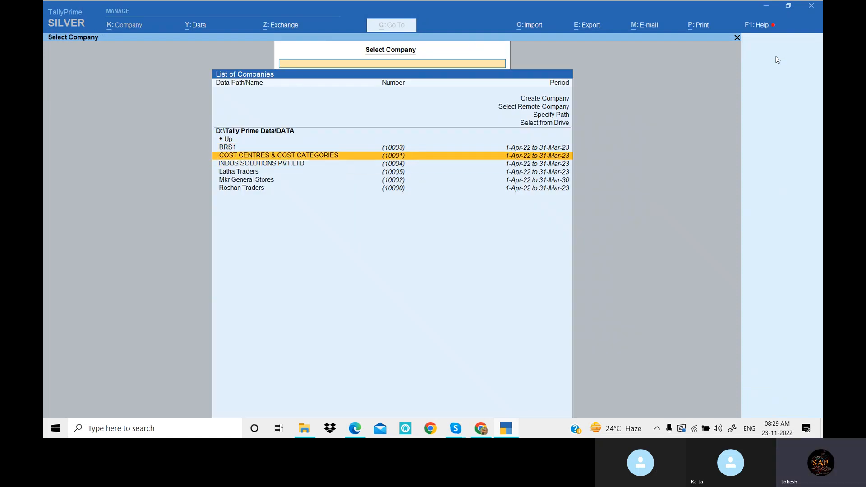
{"action": "key", "text": "Down"}
{"action": "key", "text": "Down"}
{"action": "key", "text": "Down"}
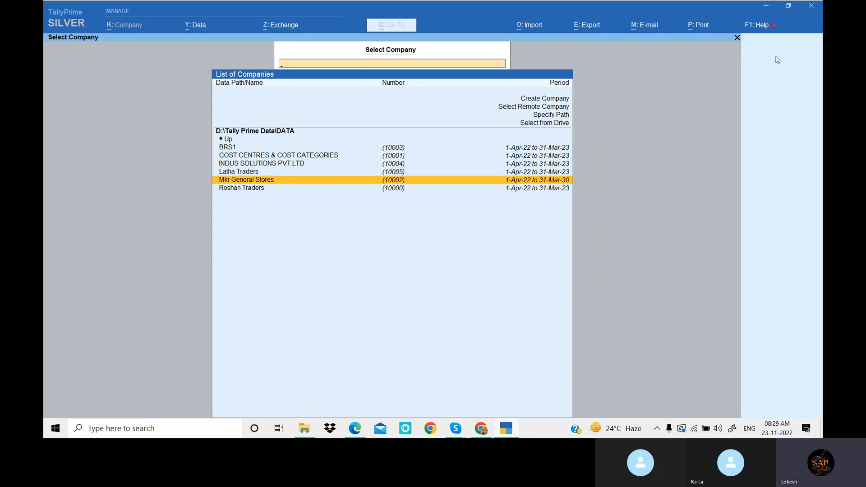
{"action": "key", "text": "Return"}
Step: Open voucher entry and change the voucher type to Purchase
{"action": "key", "text": "Down"}
{"action": "key", "text": "Down"}
{"action": "key", "text": "Down"}
{"action": "key", "text": "Return"}
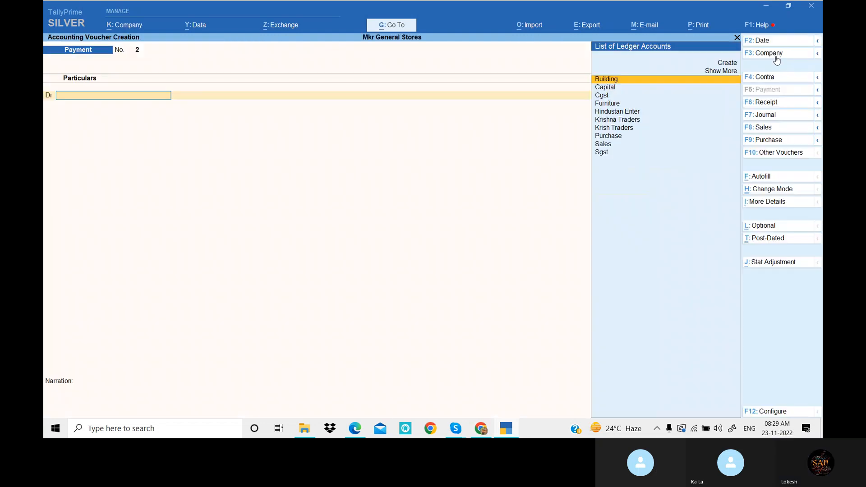
{"action": "left_click", "coordinate": [778, 144]}
Step: Set Krish Traders as the party, accept its receipt and party details unchanged, and choose Purchase as the purchase ledger
{"action": "key", "text": "Down"}
{"action": "key", "text": "Down"}
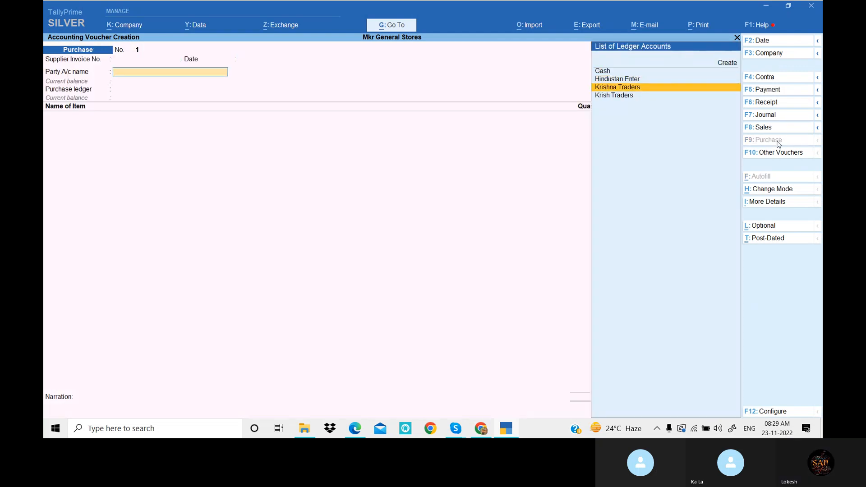
{"action": "key", "text": "Down"}
{"action": "key", "text": "Return"}
{"action": "key", "text": "Return"}
{"action": "key", "text": "Return"}
{"action": "key", "text": "Return"}
{"action": "key", "text": "Return"}
{"action": "key", "text": "Return"}
{"action": "key", "text": "Return"}
{"action": "key", "text": "Return"}
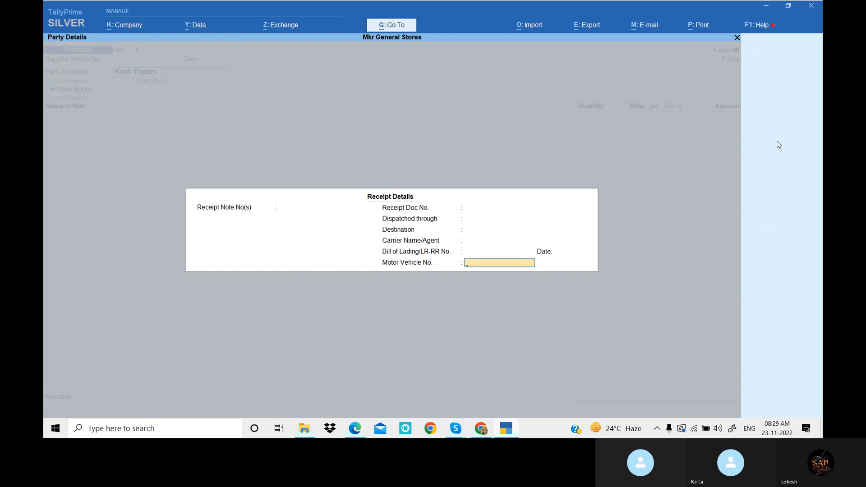
{"action": "key", "text": "Return"}
{"action": "key", "text": "Return"}
{"action": "key", "text": "Return"}
{"action": "key", "text": "Return"}
{"action": "key", "text": "Return"}
{"action": "key", "text": "Return"}
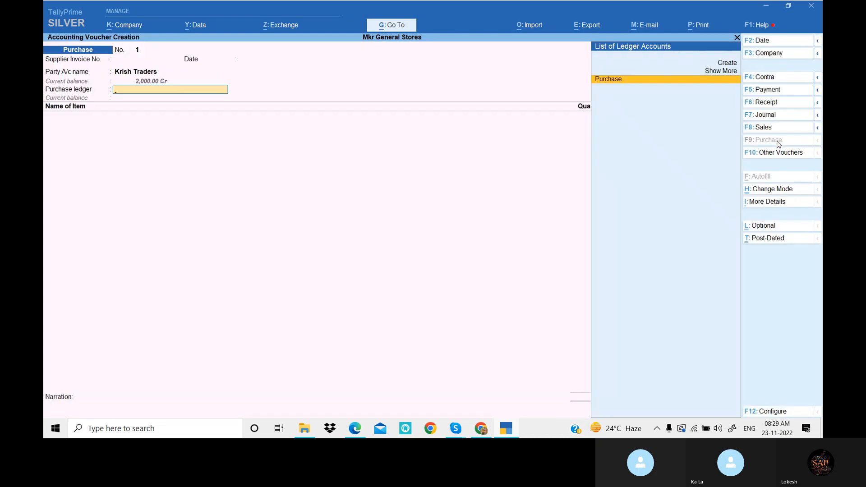
{"action": "key", "text": "Return"}
Step: Add the stock item Good Day to the purchase voucher with quantity 10 cs at a rate of 300.00
{"action": "key", "text": "Down"}
{"action": "key", "text": "Down"}
{"action": "key", "text": "Down"}
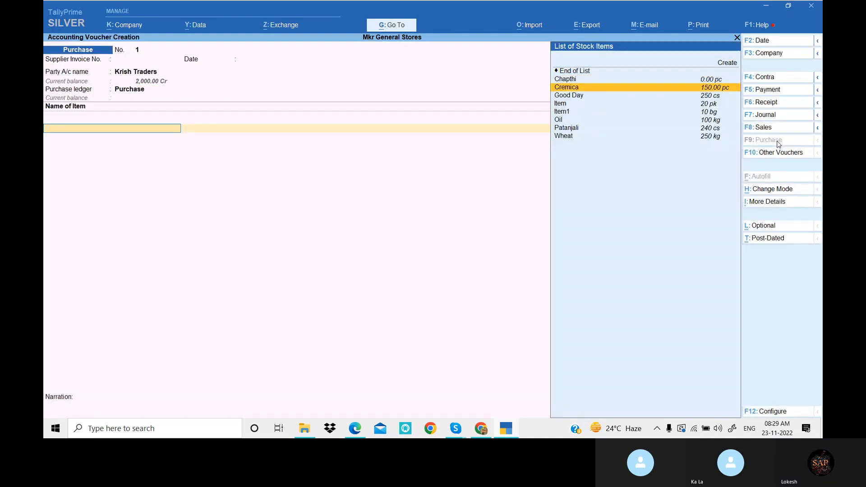
{"action": "key", "text": "Return"}
{"action": "key", "text": "Return"}
{"action": "type", "text": "10"}
{"action": "key", "text": "Return"}
{"action": "key", "text": "Return"}
{"action": "key", "text": "Return"}
{"action": "key", "text": "Return"}
{"action": "key", "text": "Return"}
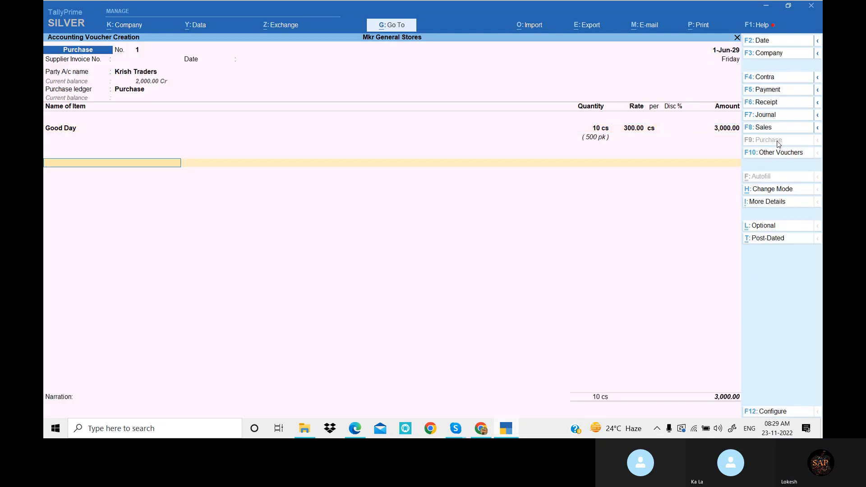
Step: Add the stock item Cremica to the purchase voucher with quantity 20 pc at a rate of 60.00
{"action": "key", "text": "Return"}
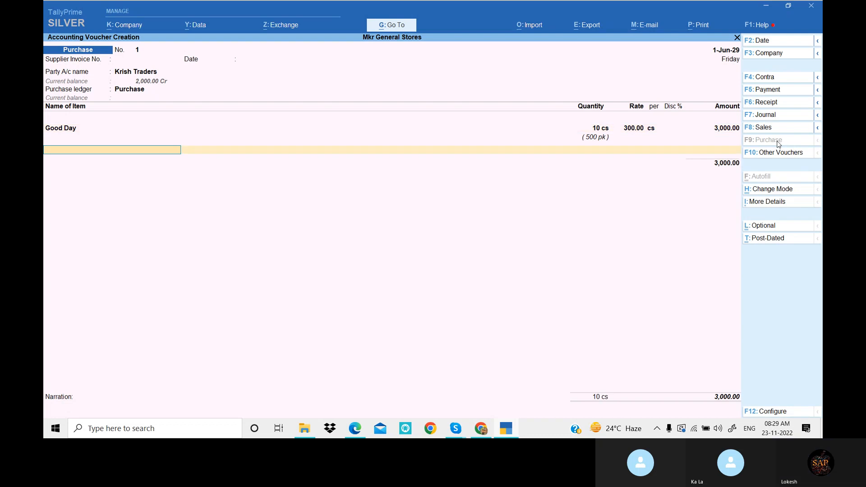
{"action": "key", "text": "Down"}
{"action": "key", "text": "Down"}
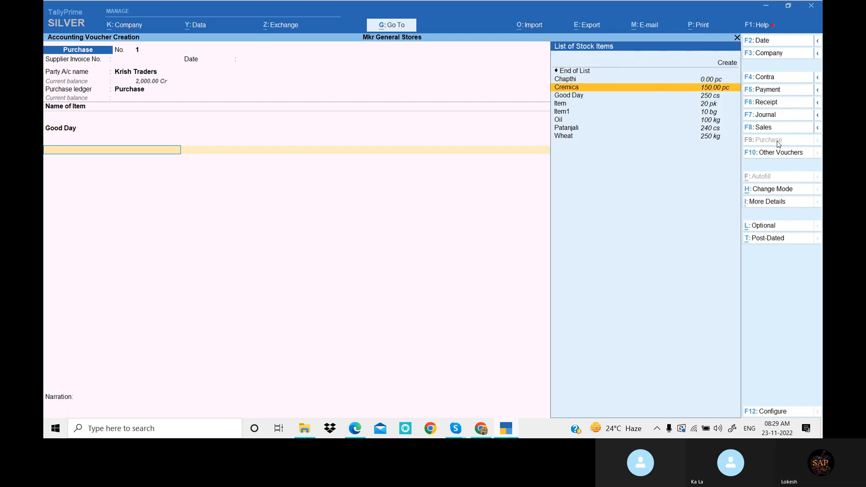
{"action": "key", "text": "Return"}
{"action": "key", "text": "Return"}
{"action": "type", "text": "20"}
{"action": "key", "text": "Return"}
{"action": "key", "text": "Return"}
{"action": "key", "text": "Return"}
{"action": "key", "text": "Return"}
Step: End the item list and accept the bill-wise details for Krish Traders as New Ref 1
{"action": "key", "text": "Return"}
{"action": "key", "text": "Return"}
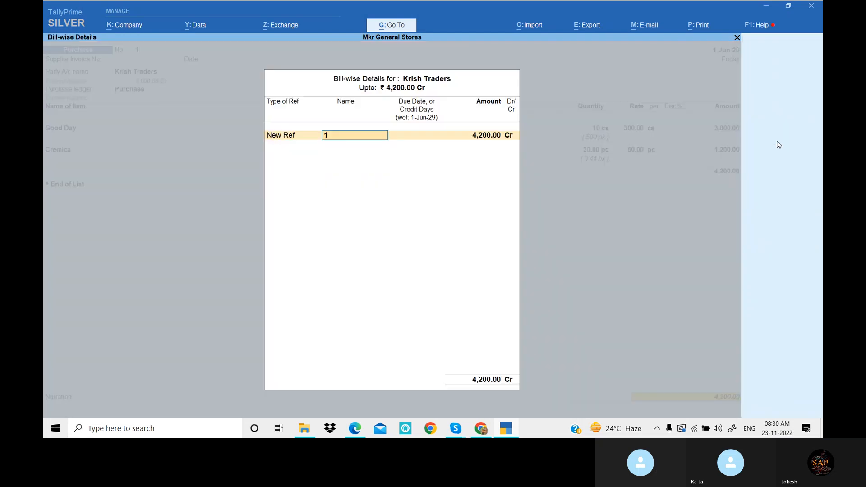
{"action": "key", "text": "Return"}
{"action": "key", "text": "Return"}
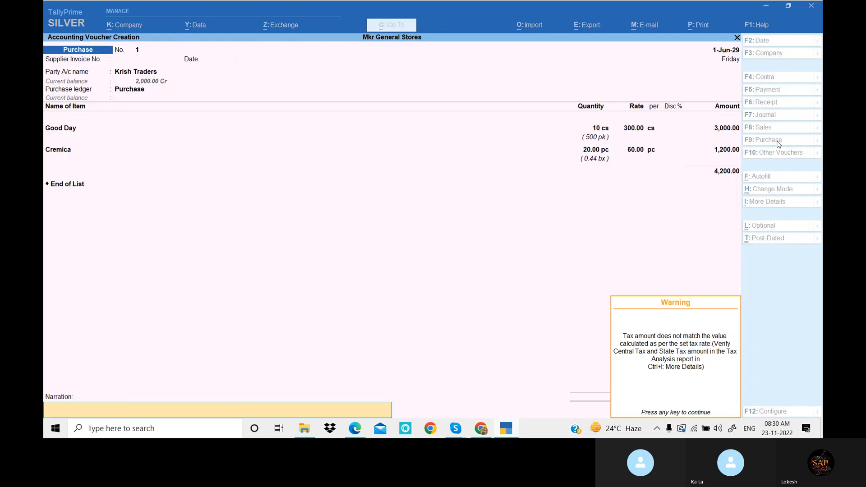
Step: Dismiss the tax warning to save the Krish Traders purchase voucher and leave voucher creation
{"action": "key", "text": "Return"}
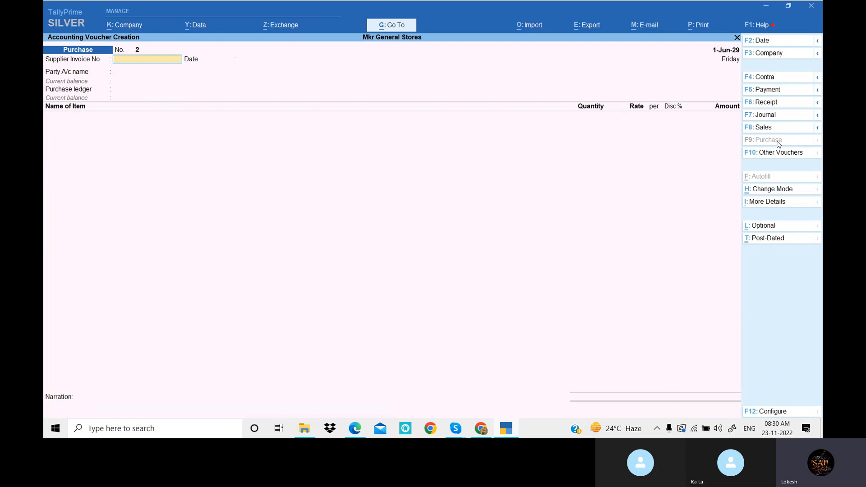
{"action": "key", "text": "Escape"}
{"action": "key", "text": "Return"}
Step: Try to delete the stock item Cremica from its alteration form, and quit the form without saving
{"action": "key", "text": "Up"}
{"action": "key", "text": "Up"}
{"action": "key", "text": "Return"}
{"action": "key", "text": "Down"}
{"action": "key", "text": "Down"}
{"action": "key", "text": "Down"}
{"action": "key", "text": "Down"}
{"action": "key", "text": "Down"}
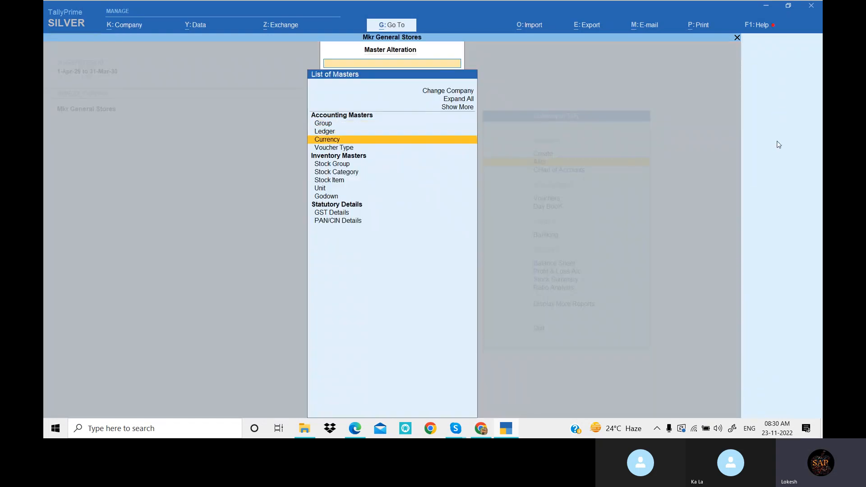
{"action": "key", "text": "Down"}
{"action": "key", "text": "Return"}
{"action": "key", "text": "Down"}
{"action": "key", "text": "Return"}
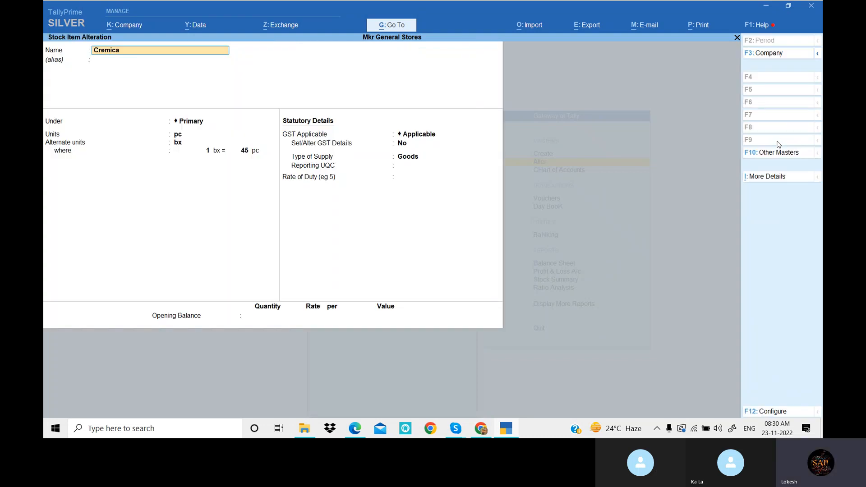
{"action": "key", "text": "alt"}
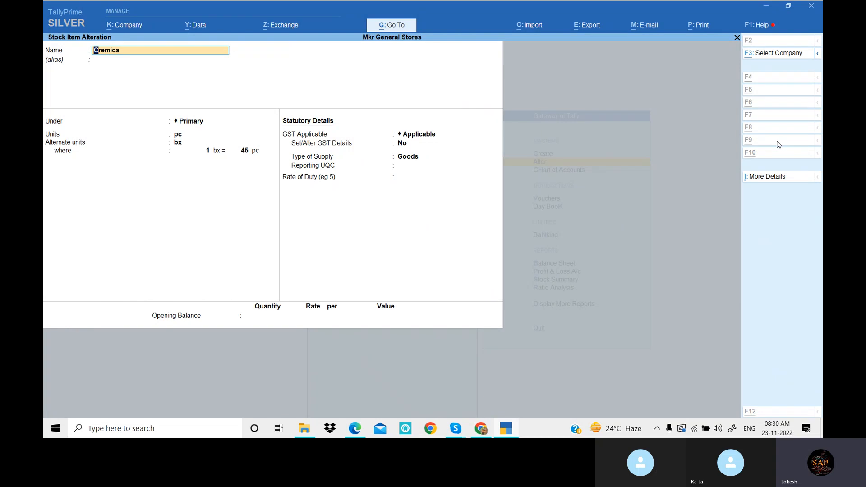
{"action": "key", "text": "BackSpace"}
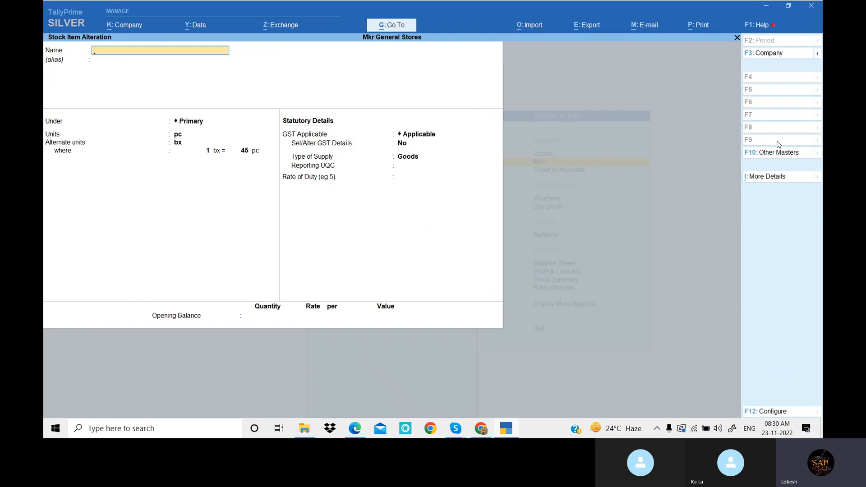
{"action": "key", "text": "Escape"}
{"action": "key", "text": "y"}
Step: Try to delete the stock item Good Day from its alteration form, and return to the list of masters
{"action": "key", "text": "Down"}
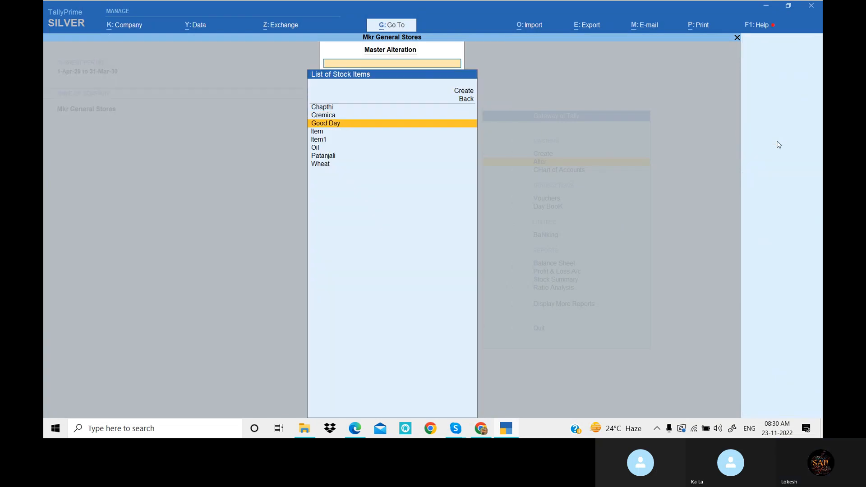
{"action": "key", "text": "Return"}
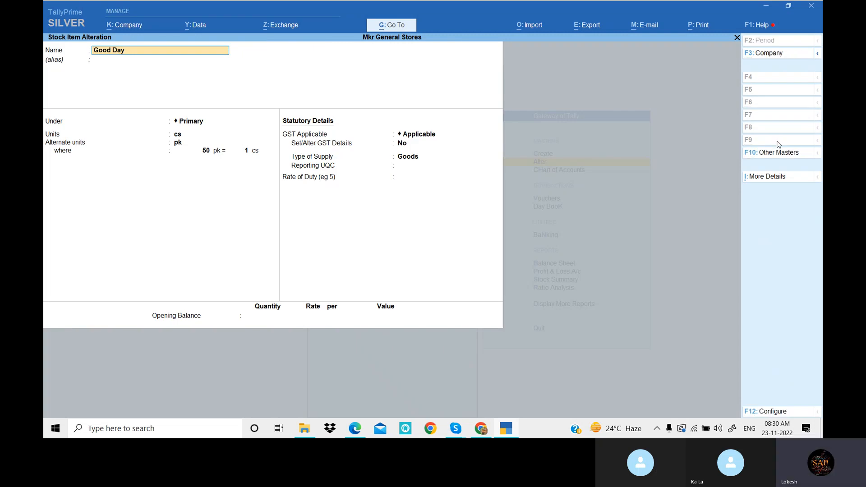
{"action": "key", "text": "BackSpace"}
{"action": "key", "text": "Escape"}
{"action": "key", "text": "Escape"}
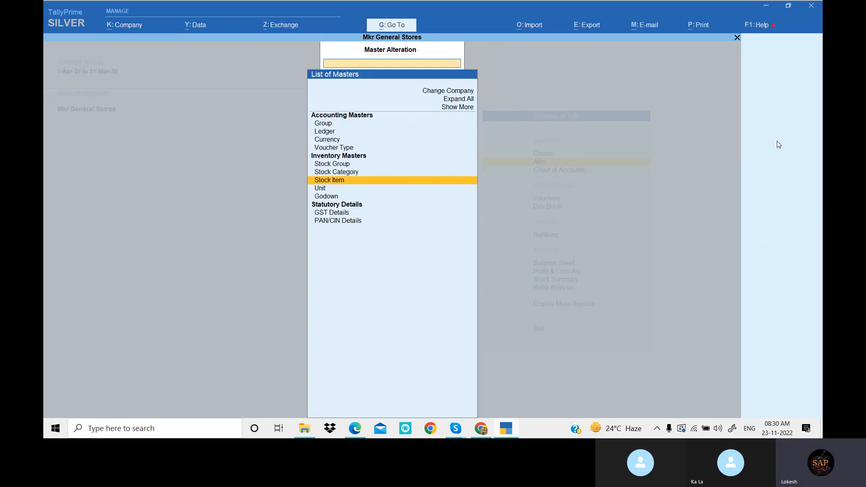
Step: Open the Day Book and show the period from 1-Apr-29 to 1-Jun-29
{"action": "key", "text": "Escape"}
{"action": "key", "text": "Down"}
{"action": "key", "text": "Down"}
{"action": "key", "text": "Down"}
{"action": "key", "text": "Return"}
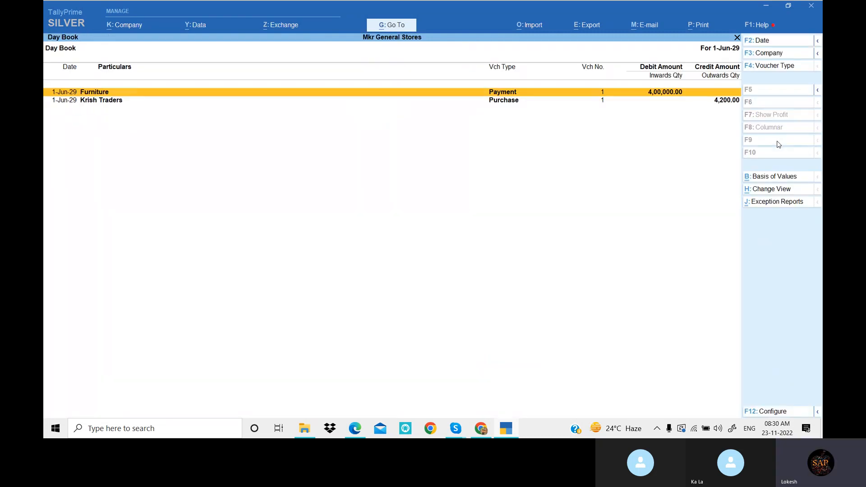
{"action": "key", "text": "alt+F2"}
{"action": "key", "text": "Return"}
Step: Delete the Krish Traders purchase voucher from the Day Book
{"action": "key", "text": "Down"}
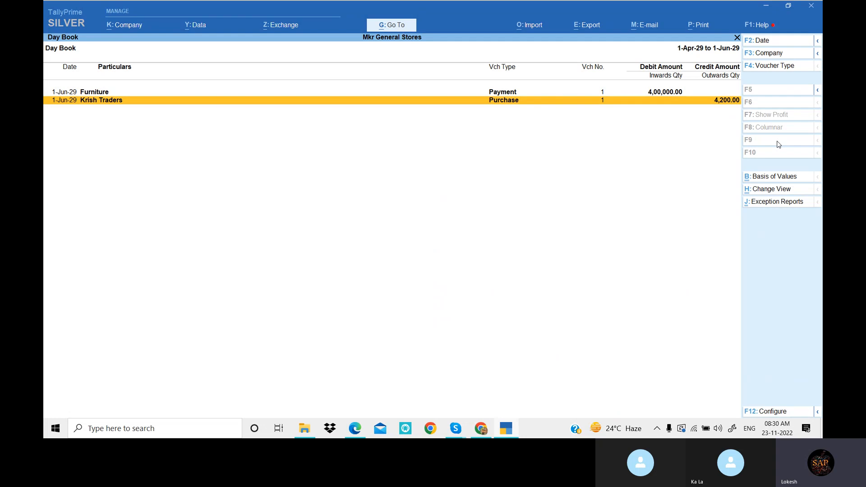
{"action": "key", "text": "alt+d"}
{"action": "key", "text": "Return"}
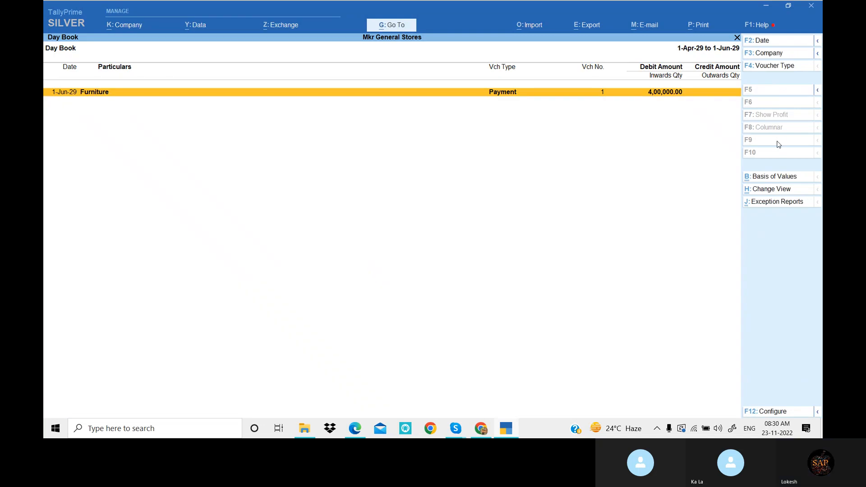
Step: Retry deleting the stock item Good Day from its alteration form, and quit the form without saving
{"action": "key", "text": "Escape"}
{"action": "key", "text": "Up"}
{"action": "key", "text": "Up"}
{"action": "key", "text": "Up"}
{"action": "key", "text": "Return"}
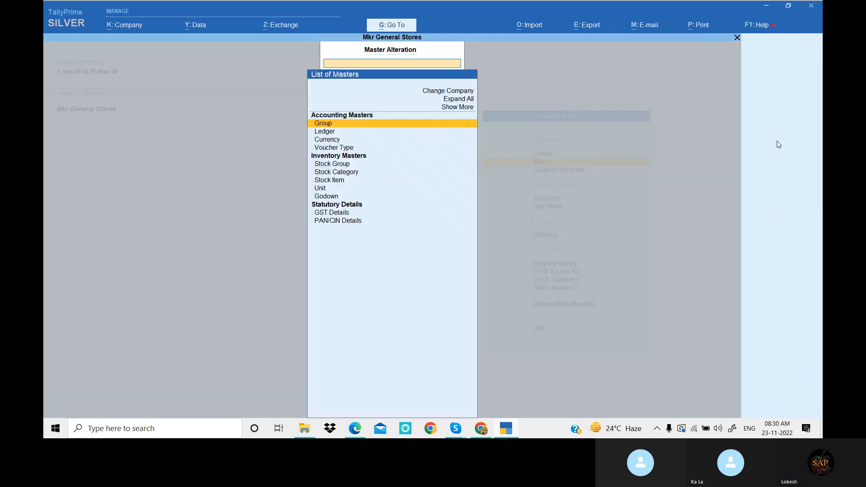
{"action": "key", "text": "Down"}
{"action": "key", "text": "Down"}
{"action": "key", "text": "Down"}
{"action": "key", "text": "Down"}
{"action": "key", "text": "Down"}
{"action": "key", "text": "Down"}
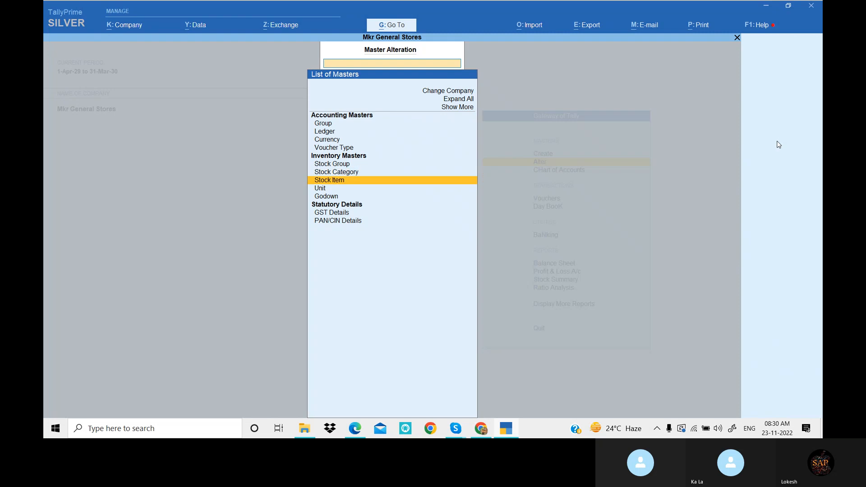
{"action": "key", "text": "Return"}
{"action": "key", "text": "Down"}
{"action": "key", "text": "Down"}
{"action": "key", "text": "Return"}
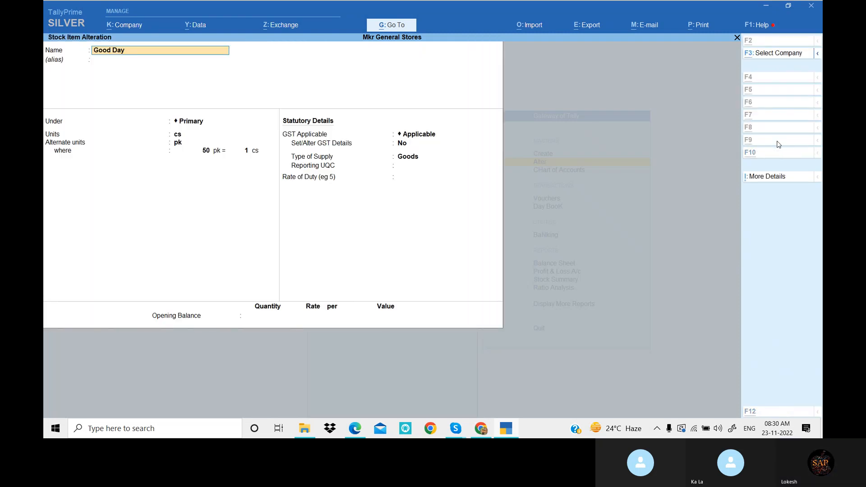
{"action": "key", "text": "BackSpace"}
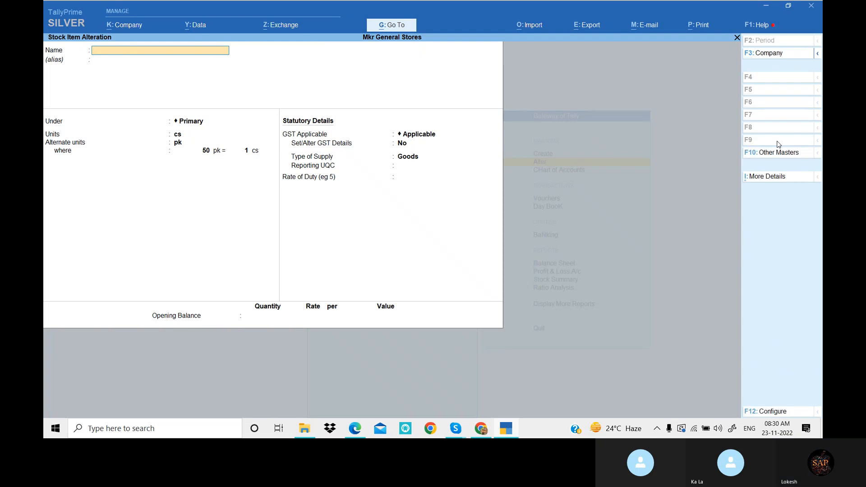
{"action": "key", "text": "Escape"}
{"action": "key", "text": "Return"}
{"action": "key", "text": "Escape"}
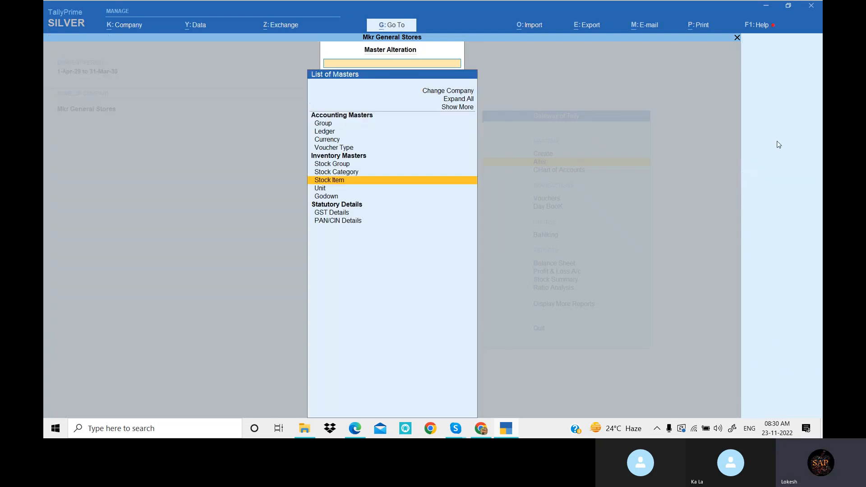
Step: Reopen the Day Book and set its period to start on 1-4-2029, keeping the end date
{"action": "key", "text": "Escape"}
{"action": "key", "text": "Down"}
{"action": "key", "text": "Down"}
{"action": "key", "text": "Down"}
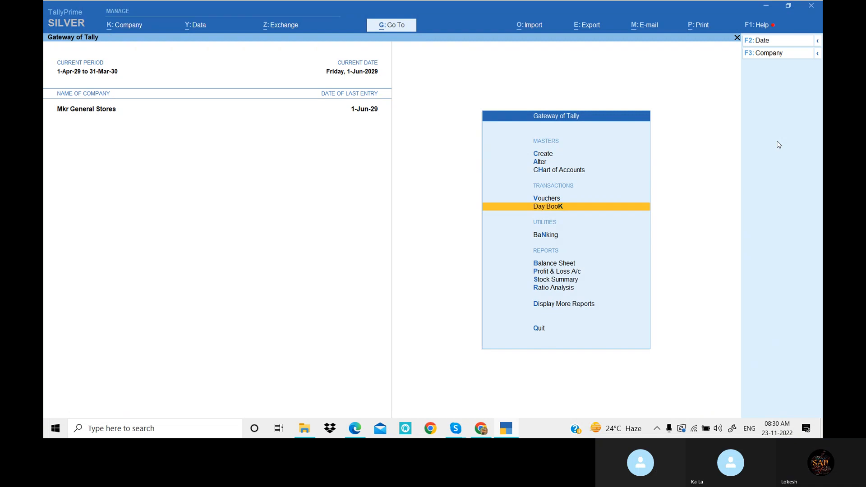
{"action": "key", "text": "Return"}
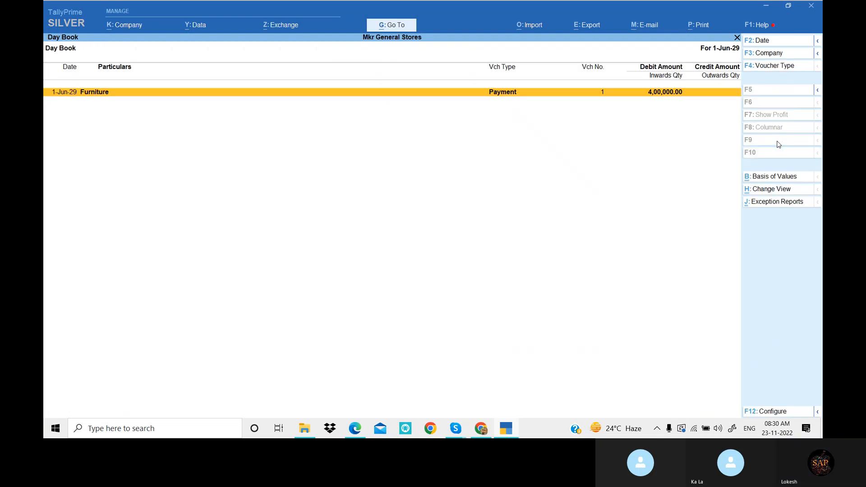
{"action": "key", "text": "F2"}
{"action": "type", "text": "1-4"}
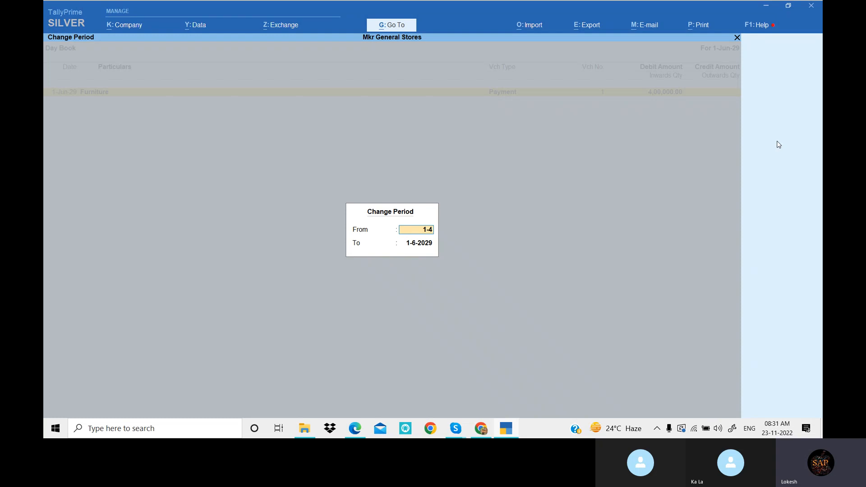
{"action": "key", "text": "Return"}
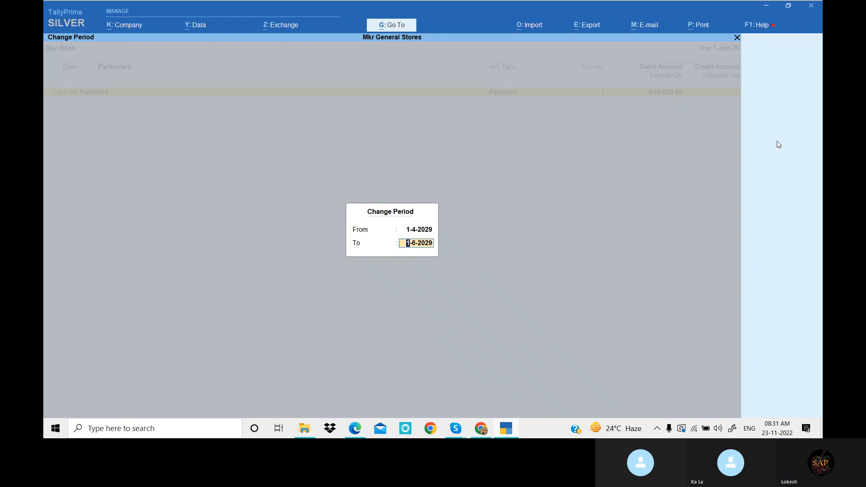
{"action": "key", "text": "Return"}
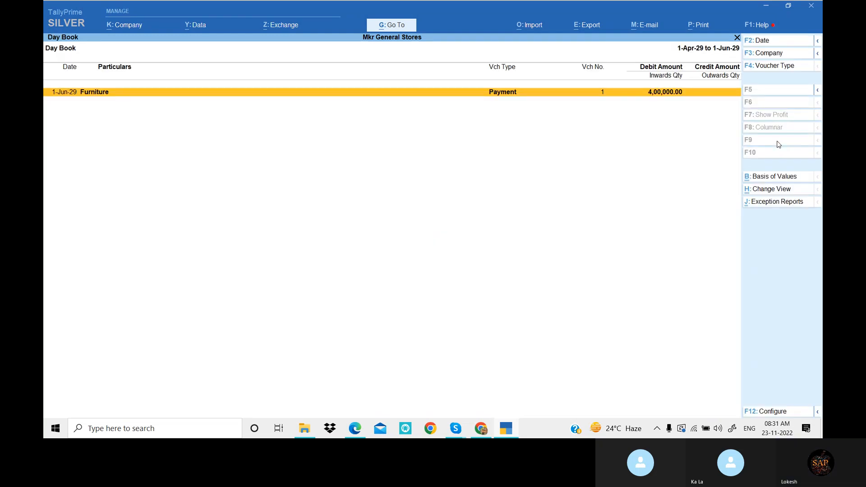
Step: Extend the Day Book period's end date to 31-3-2030
{"action": "key", "text": "F2"}
{"action": "key", "text": "Return"}
{"action": "type", "text": "31"}
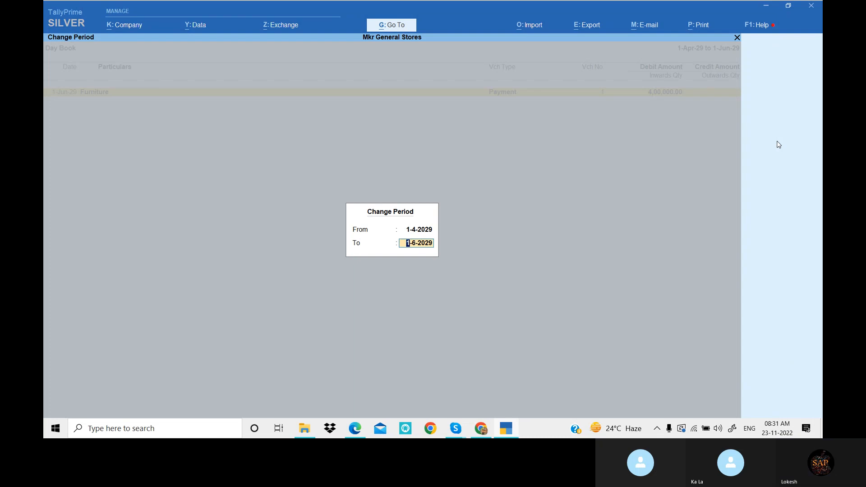
{"action": "type", "text": "-3-2030"}
{"action": "key", "text": "Return"}
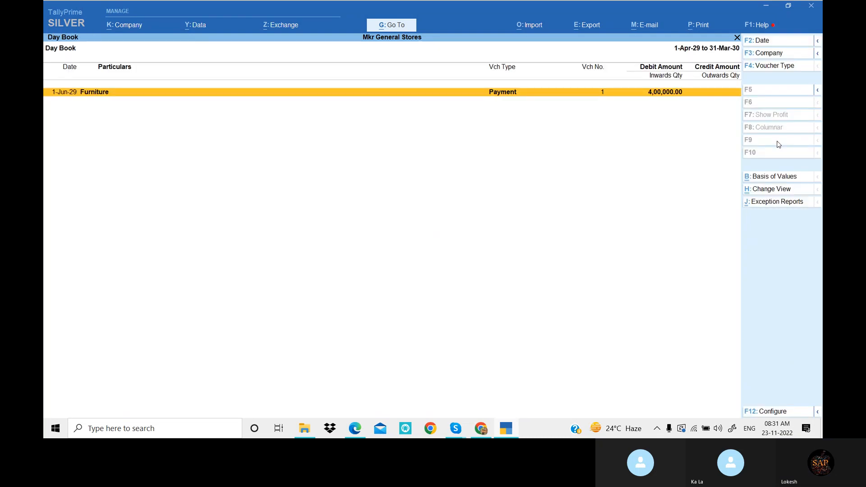
Step: Open the Furniture payment voucher to review it, quit without changes, and return to the Gateway of Tally
{"action": "key", "text": "Return"}
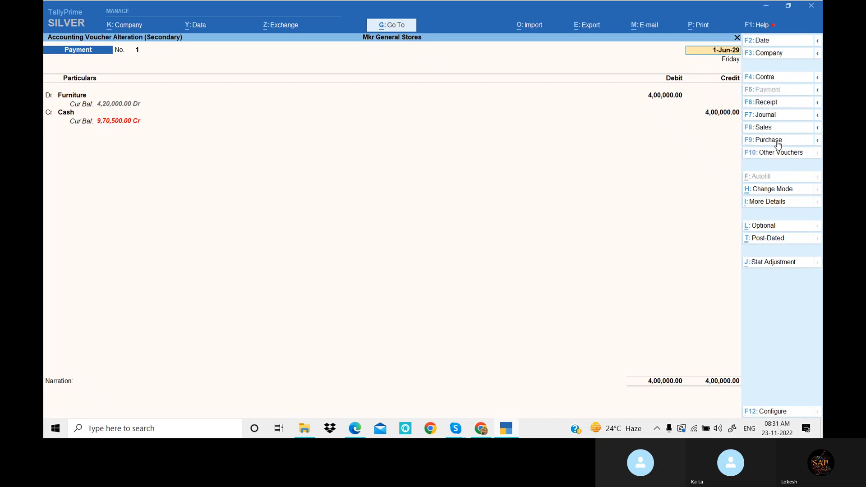
{"action": "key", "text": "Escape"}
{"action": "key", "text": "y"}
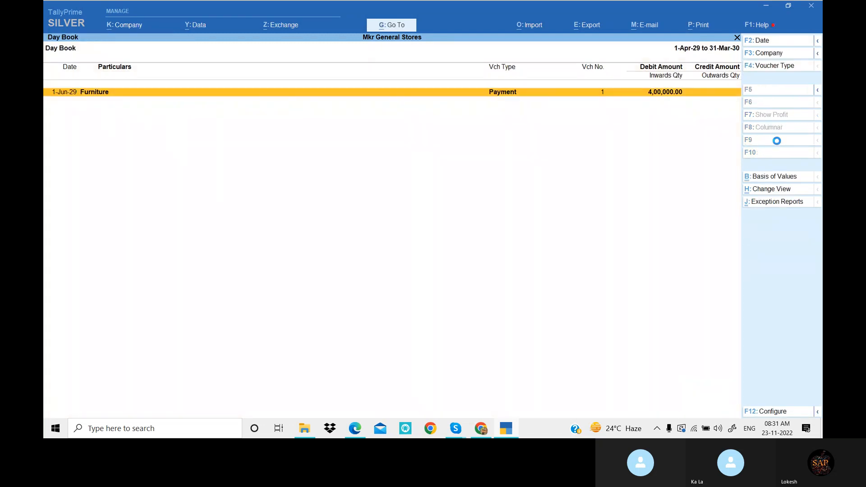
{"action": "key", "text": "Escape"}
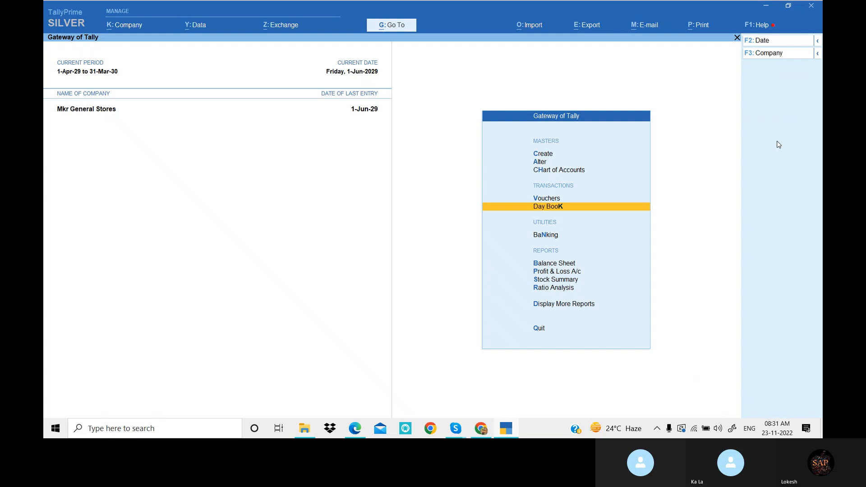
{"action": "left_click", "coordinate": [131, 25]}
{"action": "key", "text": "Down"}
{"action": "key", "text": "Return"}
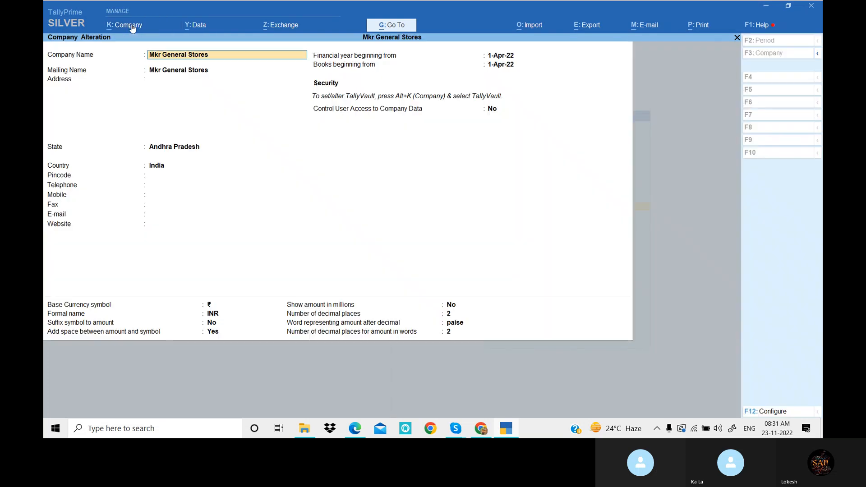
{"action": "key", "text": "Escape"}
{"action": "key", "text": "Escape"}
{"action": "key", "text": "Return"}
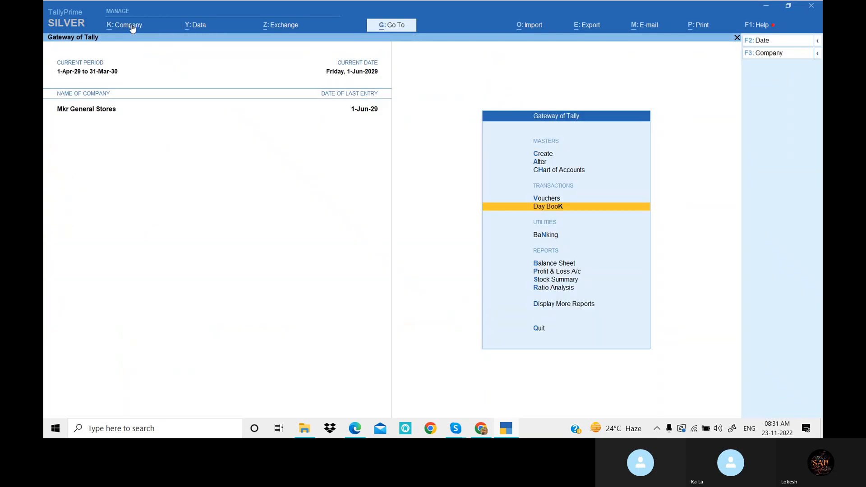
Step: Set the start of the company's current period to 1-4-2022, keeping the existing end date
{"action": "key", "text": "alt+F2"}
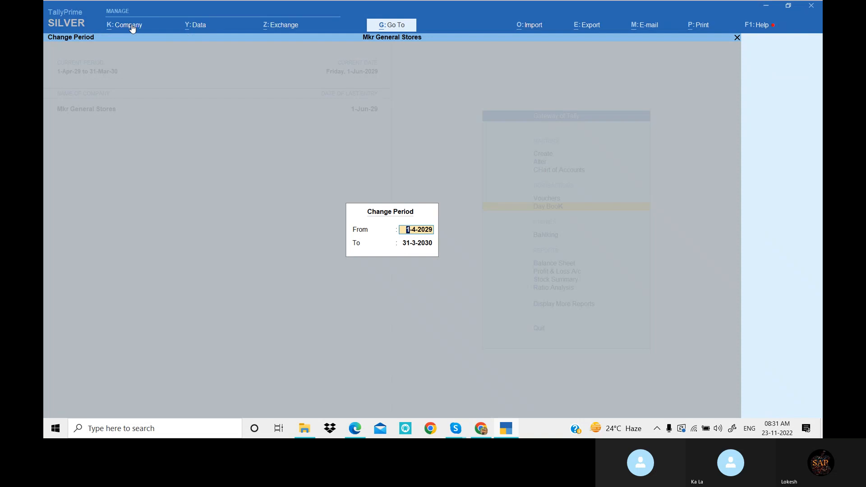
{"action": "type", "text": "1-4-2022"}
{"action": "key", "text": "Return"}
{"action": "key", "text": "Return"}
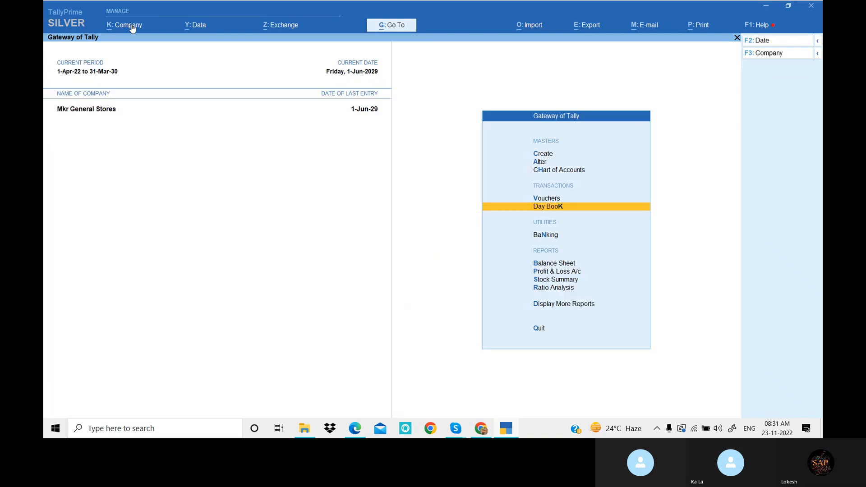
Step: Open the Day Book and extend its period to cover 1-Apr-22 to 1-Jun-29
{"action": "key", "text": "Return"}
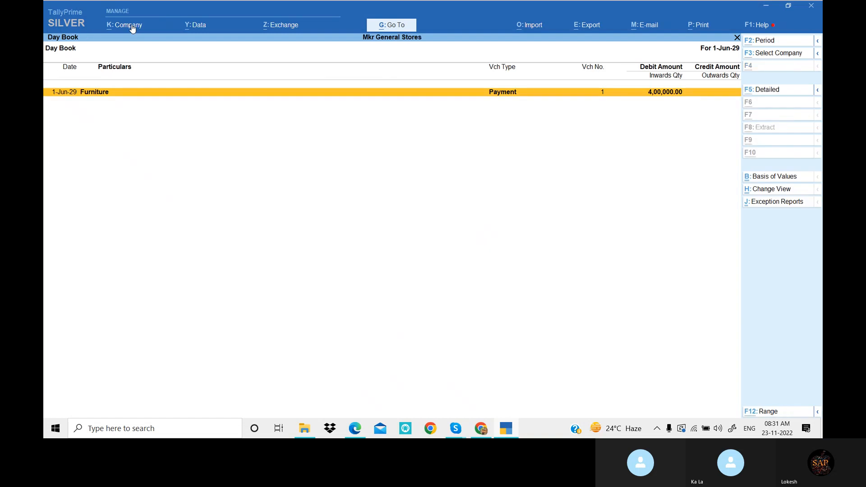
{"action": "key", "text": "alt+F2"}
{"action": "key", "text": "BackSpace"}
{"action": "key", "text": "Return"}
{"action": "key", "text": "BackSpace"}
{"action": "key", "text": "Return"}
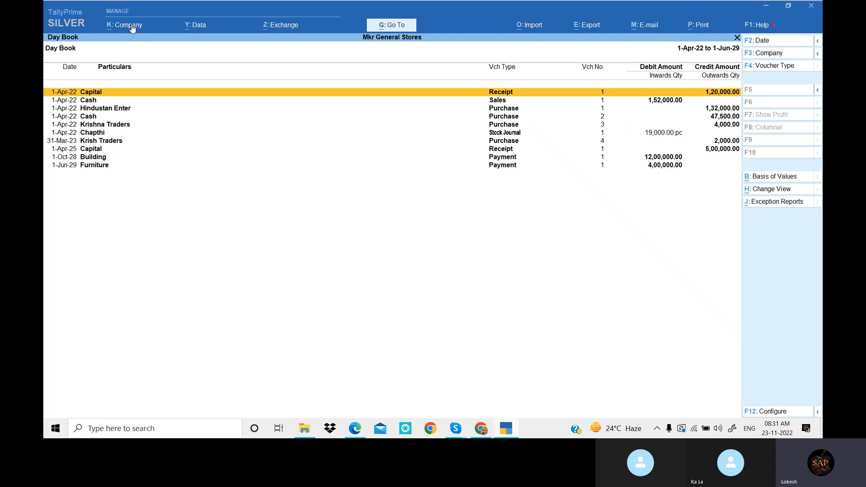
Step: Select the Sales voucher and all four Purchase vouchers in the Day Book and delete them together
{"action": "key", "text": "Down"}
{"action": "key", "text": "Down"}
{"action": "key", "text": "Up"}
{"action": "key", "text": "space"}
{"action": "key", "text": "Down"}
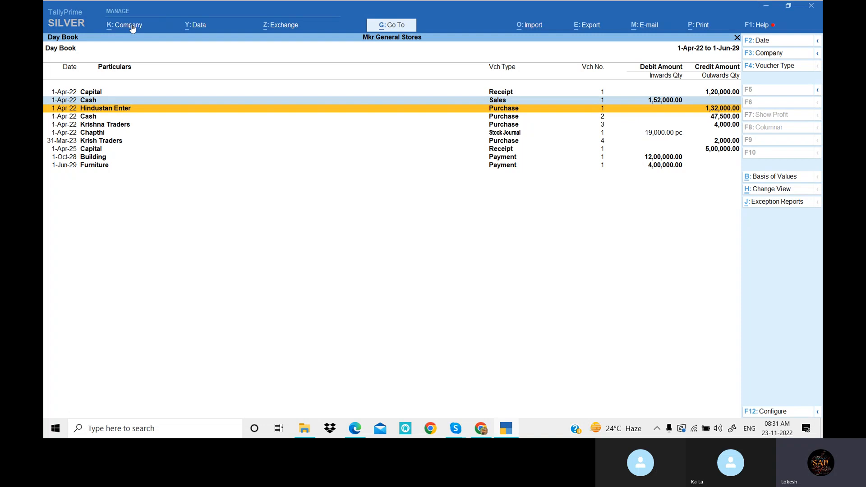
{"action": "key", "text": "space"}
{"action": "key", "text": "Down"}
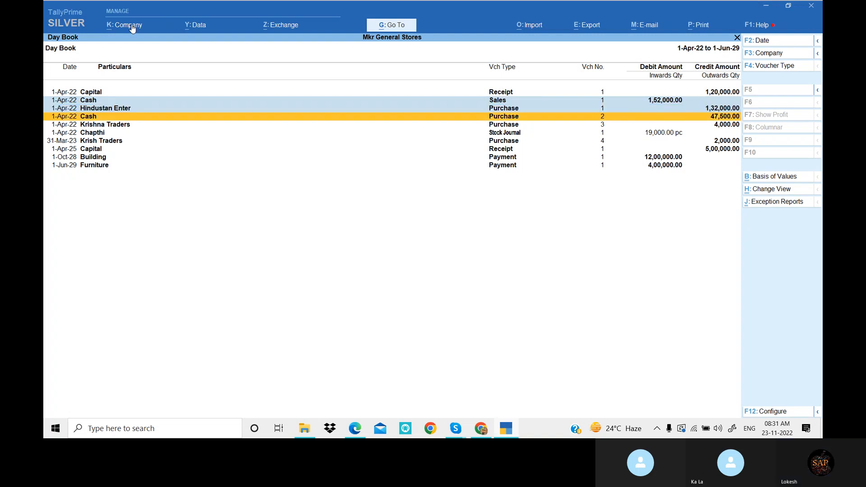
{"action": "key", "text": "space"}
{"action": "key", "text": "Down"}
{"action": "key", "text": "space"}
{"action": "key", "text": "Down"}
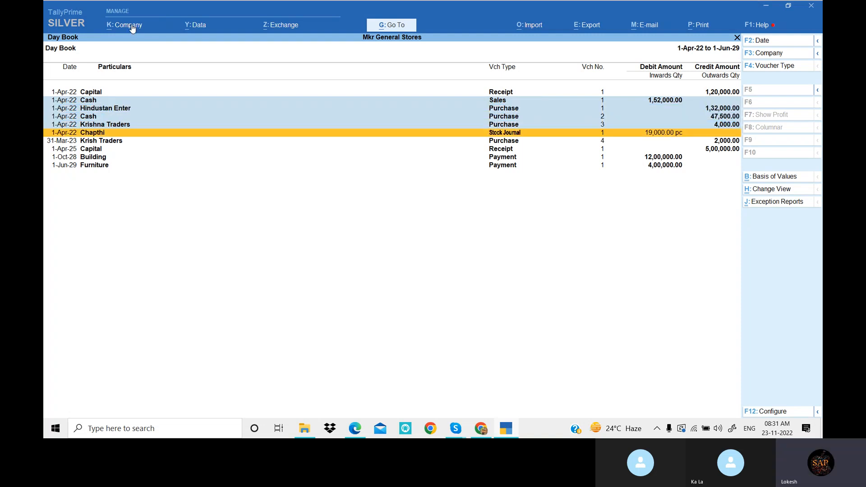
{"action": "key", "text": "Down"}
{"action": "key", "text": "space"}
{"action": "key", "text": "Down"}
{"action": "key", "text": "Down"}
{"action": "key", "text": "Down"}
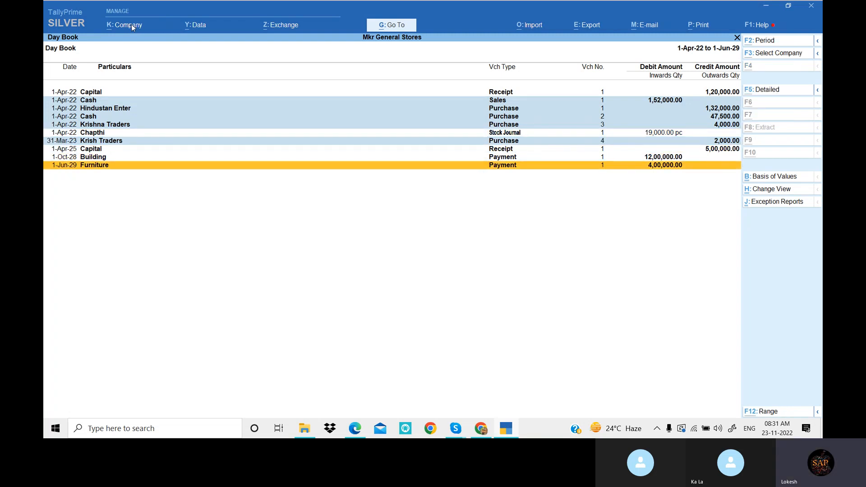
{"action": "key", "text": "alt+d"}
{"action": "key", "text": "y"}
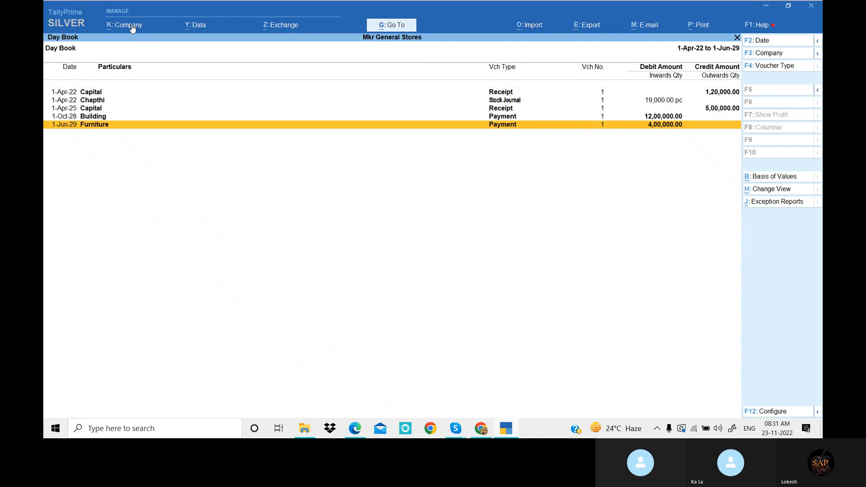
Step: Leave the Day Book and delete the stock item Cremica through master alteration
{"action": "key", "text": "Escape"}
{"action": "key", "text": "Up"}
{"action": "key", "text": "Up"}
{"action": "key", "text": "Return"}
{"action": "key", "text": "Down"}
{"action": "key", "text": "Down"}
{"action": "key", "text": "Down"}
{"action": "key", "text": "Down"}
{"action": "key", "text": "Down"}
{"action": "key", "text": "Down"}
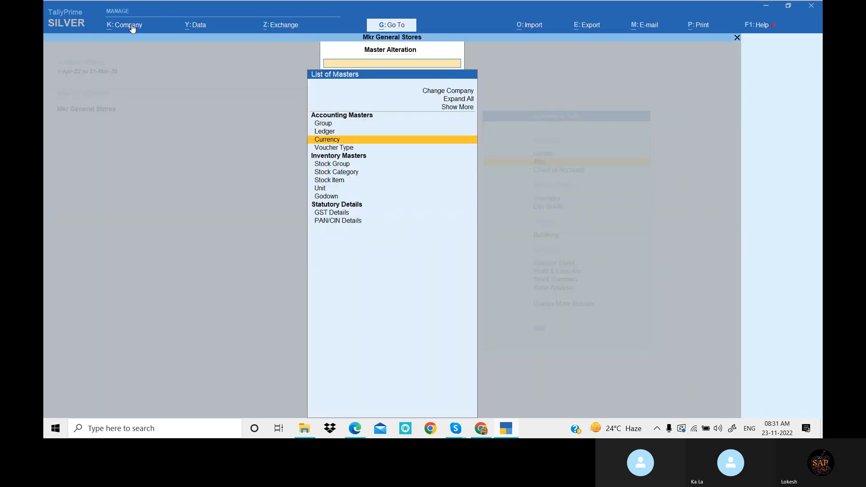
{"action": "key", "text": "Return"}
{"action": "key", "text": "Down"}
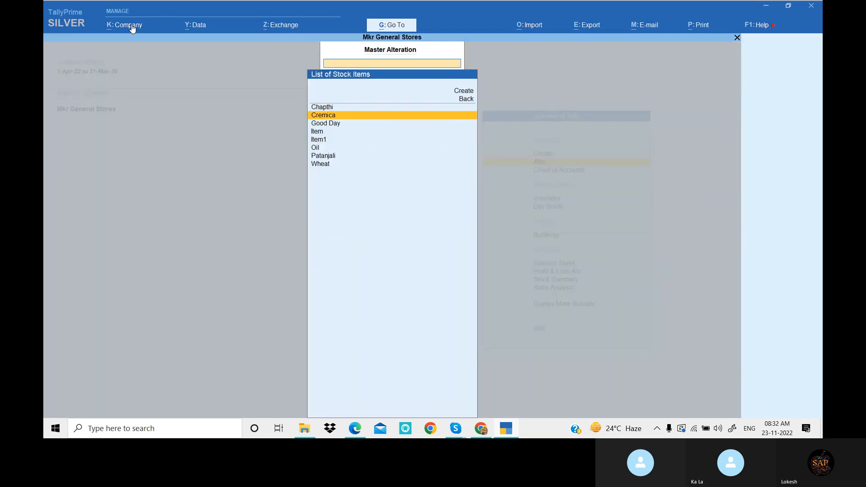
{"action": "key", "text": "Return"}
{"action": "key", "text": "alt+d"}
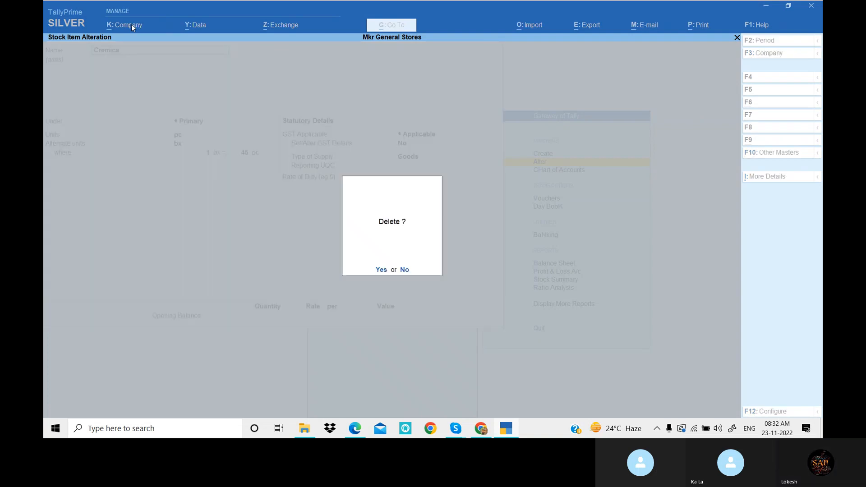
{"action": "key", "text": "y"}
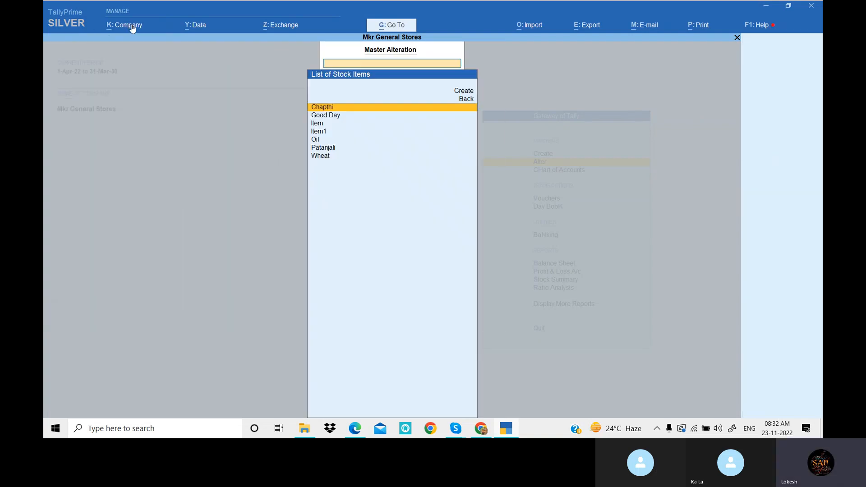
Step: Delete the stock item Good Day and return to the Gateway of Tally
{"action": "key", "text": "Down"}
{"action": "key", "text": "Return"}
{"action": "key", "text": "alt+d"}
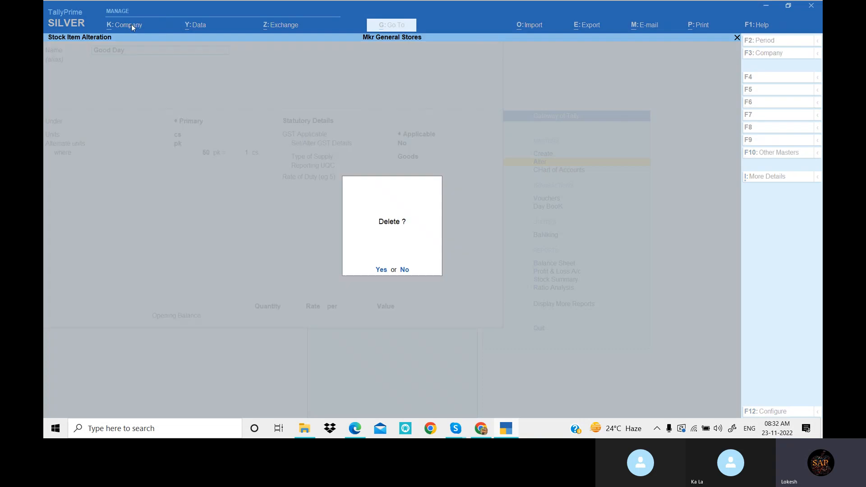
{"action": "key", "text": "y"}
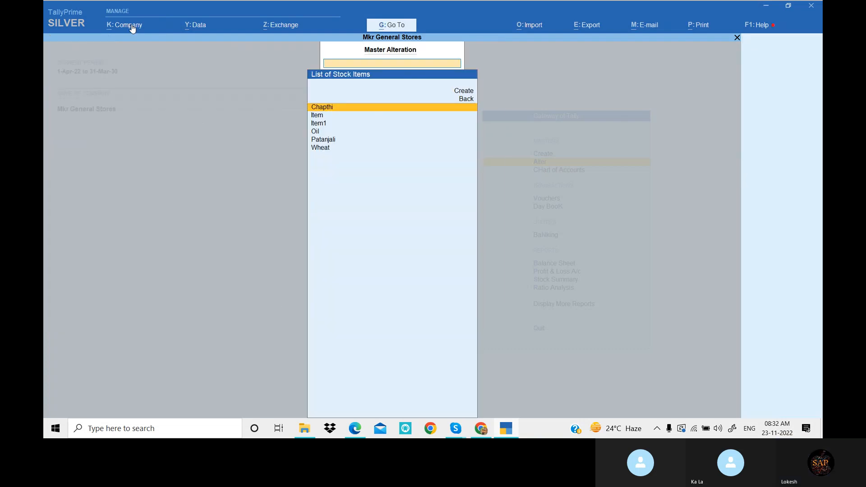
{"action": "key", "text": "Escape"}
{"action": "key", "text": "Escape"}
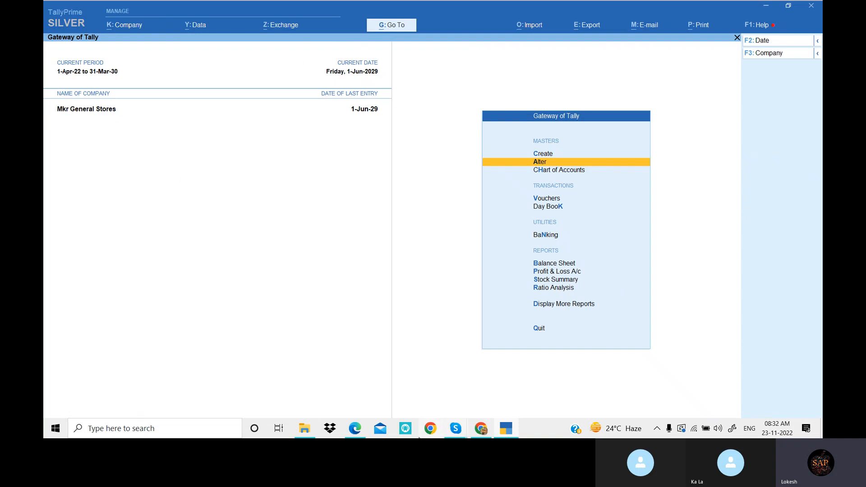
Step: Check the shortcut table for deleting and shutting companies in the PDF open in Edge, and return to TallyPrime
{"action": "left_click", "coordinate": [359, 434]}
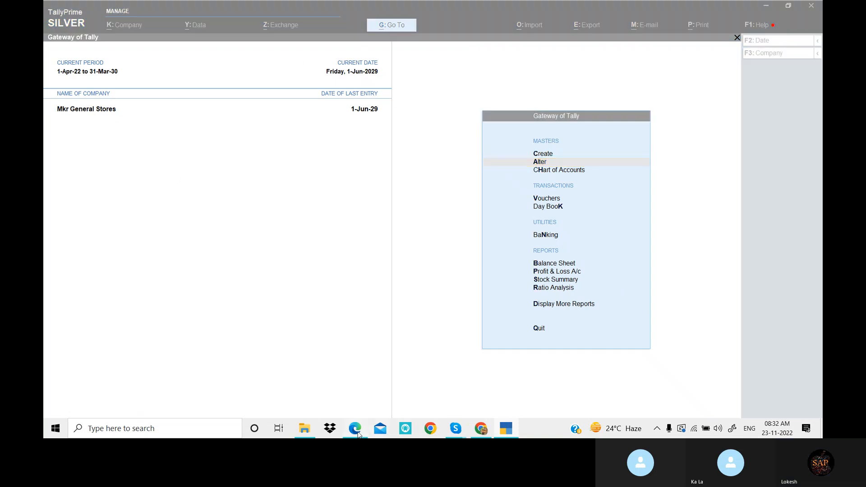
{"action": "scroll", "coordinate": [407, 206], "scroll_direction": "down", "scroll_amount": 1}
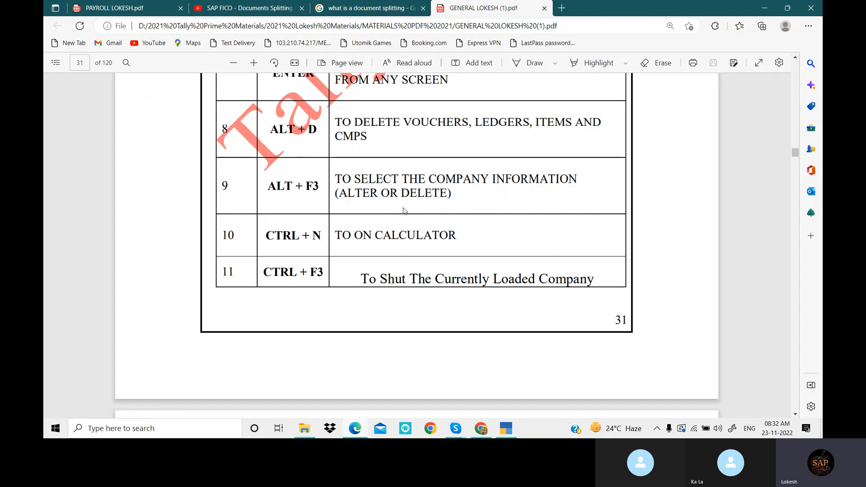
{"action": "left_click", "coordinate": [506, 429]}
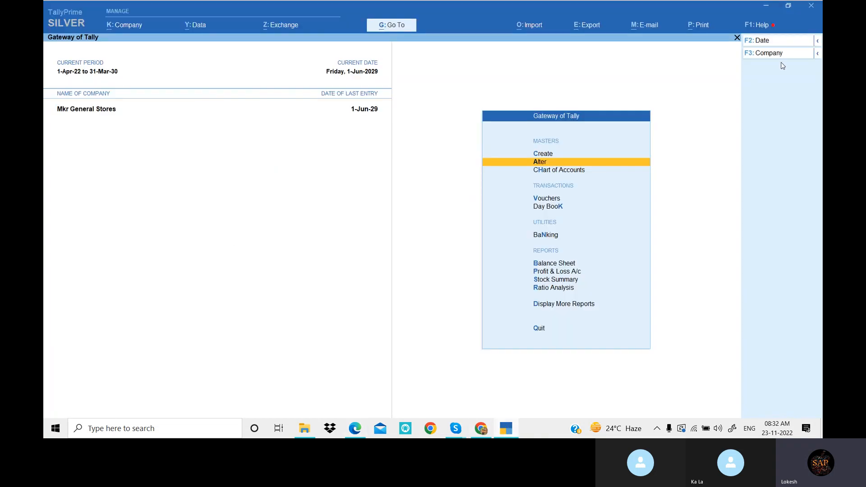
Step: Shut the company Mkr General Stores
{"action": "left_click", "coordinate": [778, 58]}
{"action": "key", "text": "Up"}
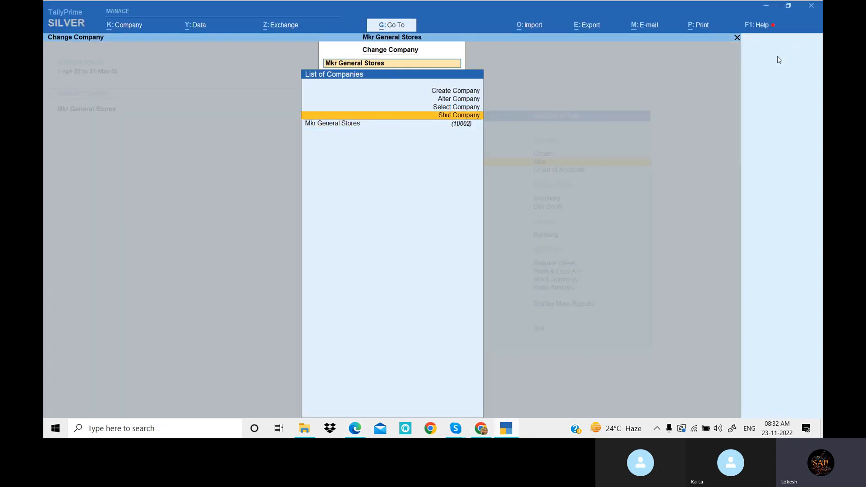
{"action": "key", "text": "Return"}
{"action": "key", "text": "Return"}
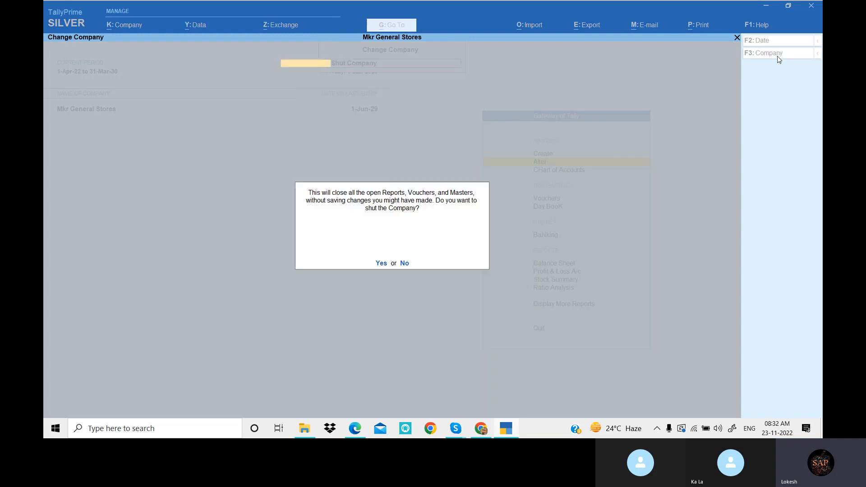
{"action": "key", "text": "y"}
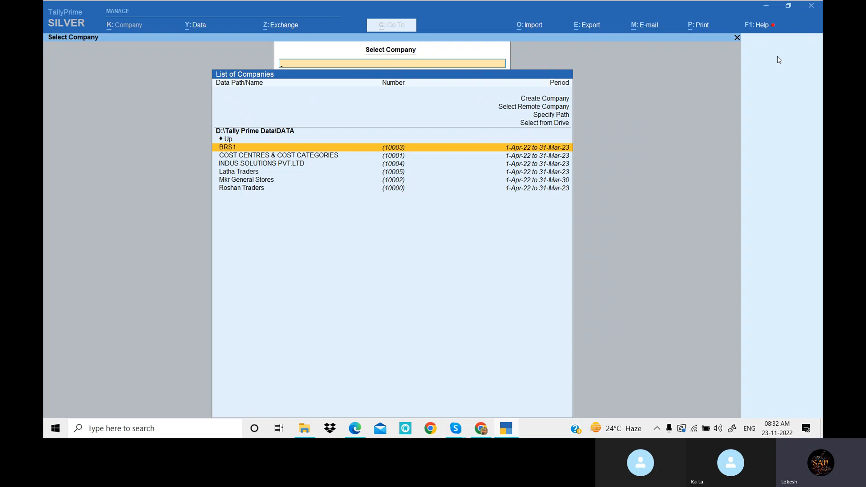
Step: Load the company BRS1, open it for alteration and delete it
{"action": "key", "text": "Return"}
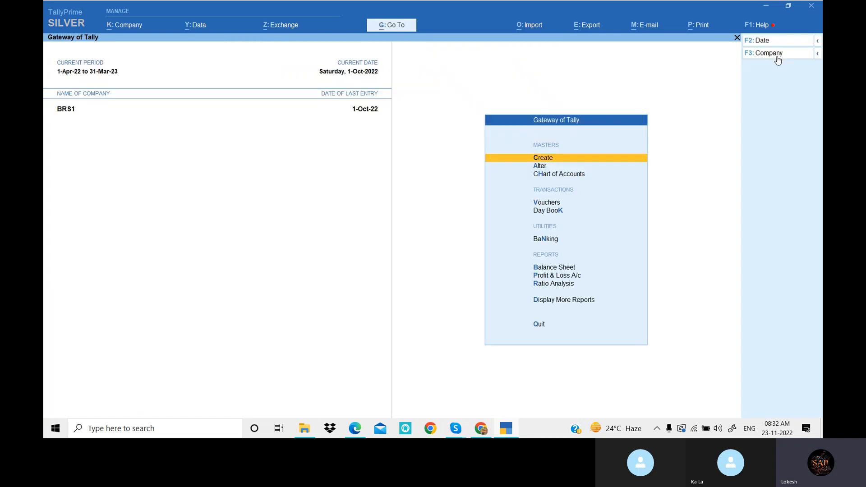
{"action": "left_click", "coordinate": [128, 26]}
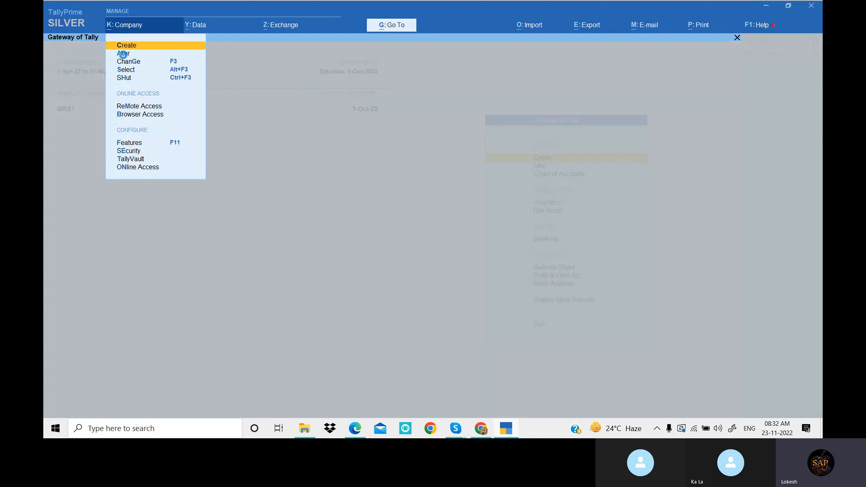
{"action": "left_click", "coordinate": [123, 54]}
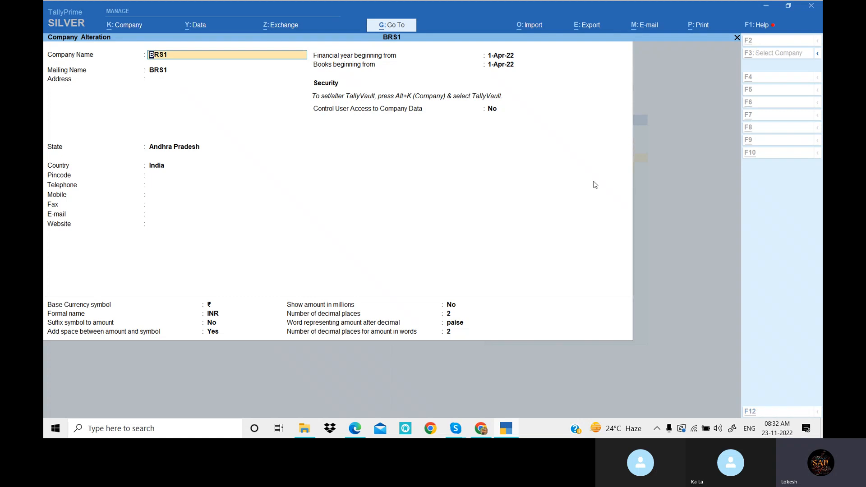
{"action": "key", "text": "alt+d"}
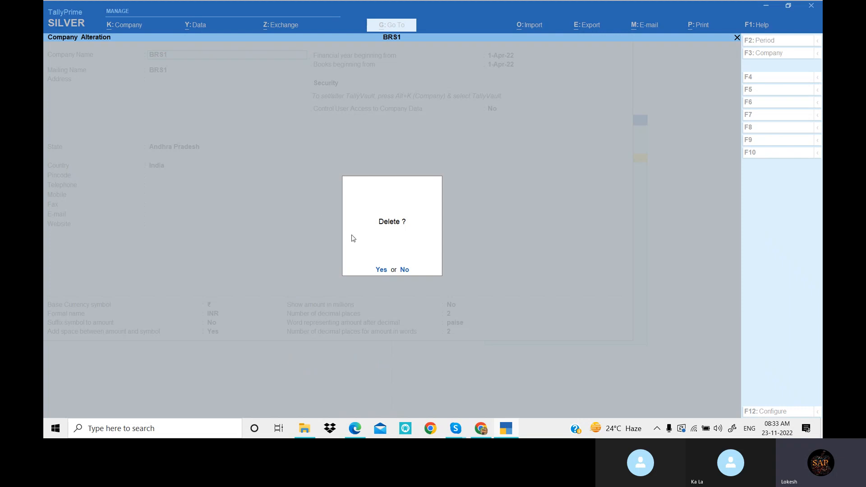
{"action": "left_click", "coordinate": [380, 271]}
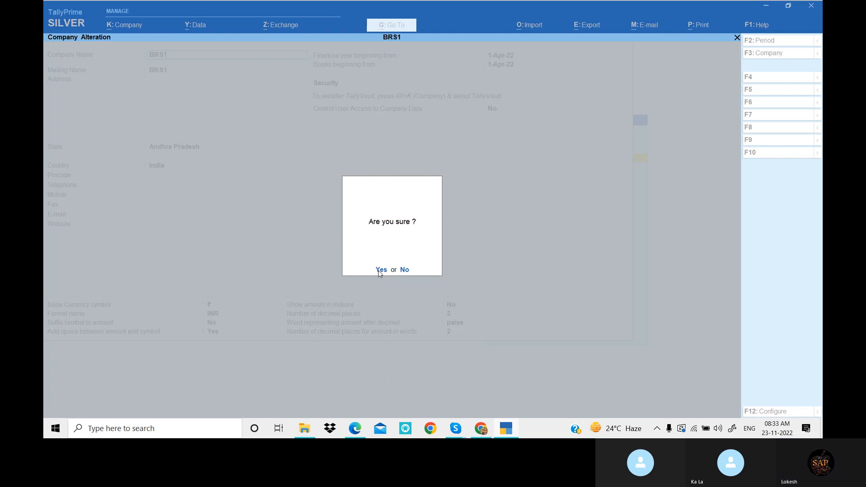
{"action": "left_click", "coordinate": [381, 270]}
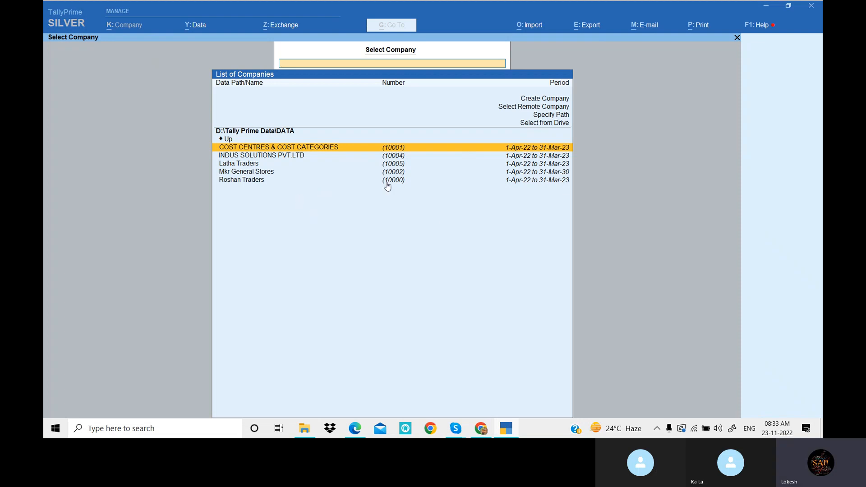
Step: Glance at the shortcut PDF in Edge, return to TallyPrime, load the company COST CENTRES & COST CATEGORIES and open it for alteration
{"action": "left_click", "coordinate": [512, 427]}
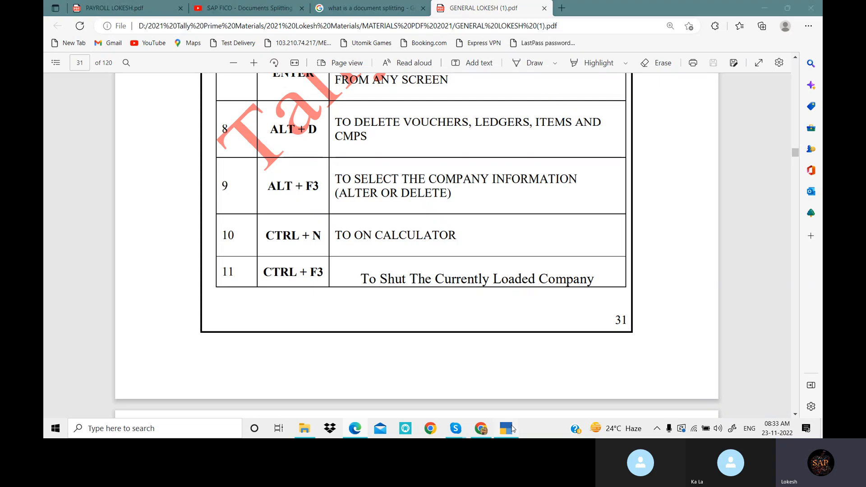
{"action": "left_click", "coordinate": [512, 428]}
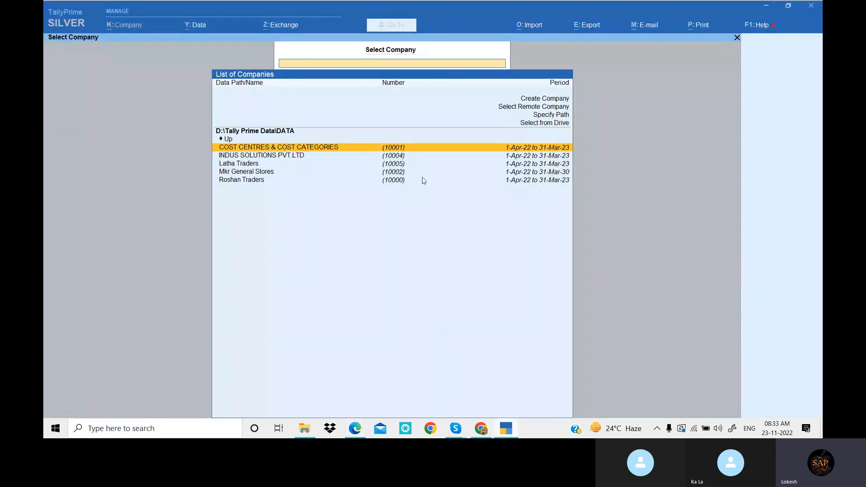
{"action": "left_click", "coordinate": [329, 152]}
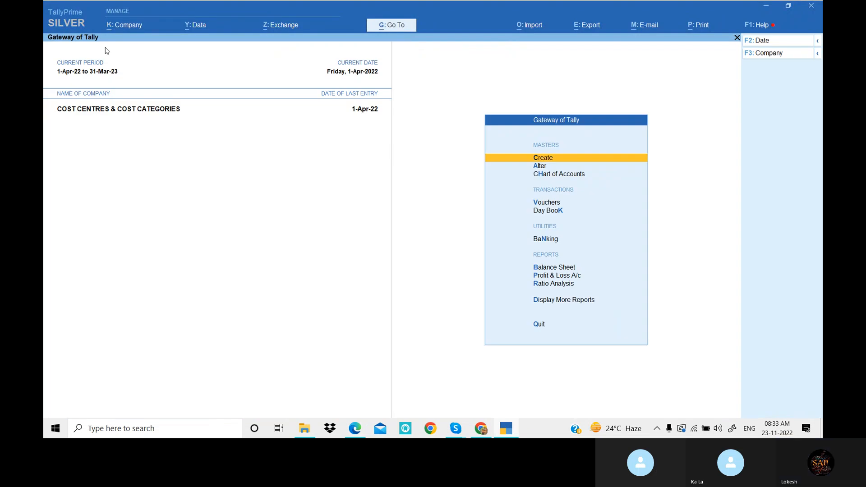
{"action": "left_click", "coordinate": [129, 28]}
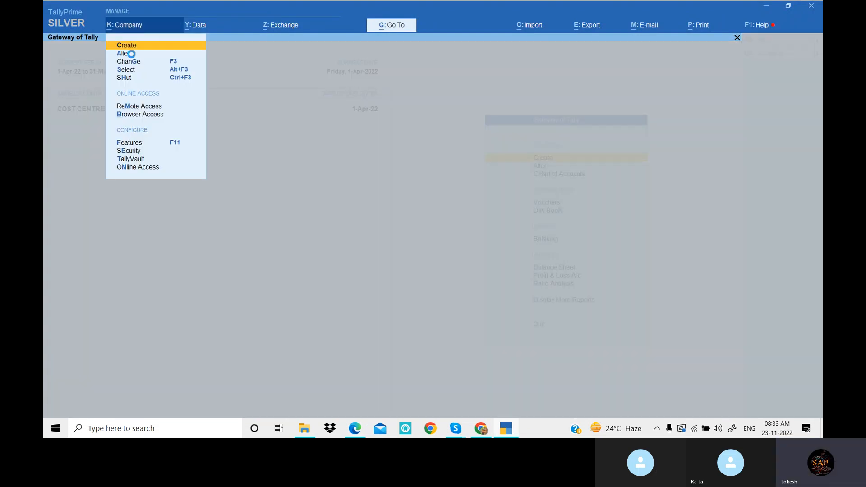
{"action": "left_click", "coordinate": [132, 53]}
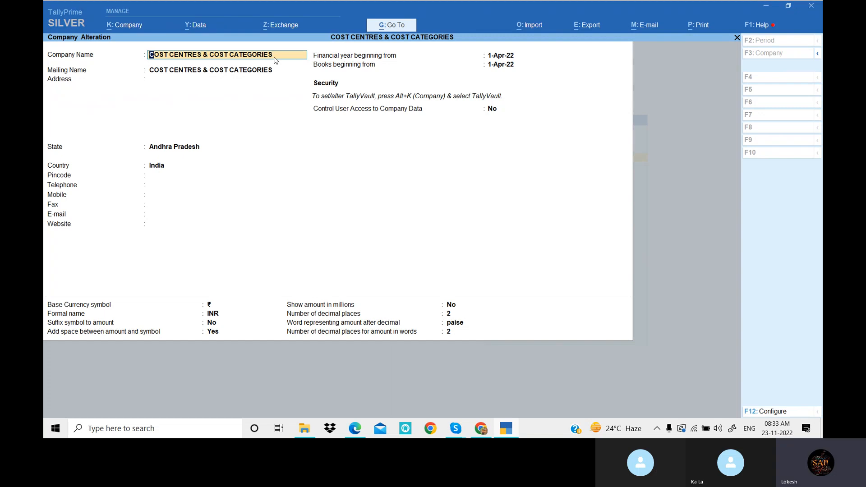
Step: Shorten the company name to COST CENTRES and save the company alteration
{"action": "key", "text": "ctrl+Right"}
{"action": "key", "text": "ctrl+Right"}
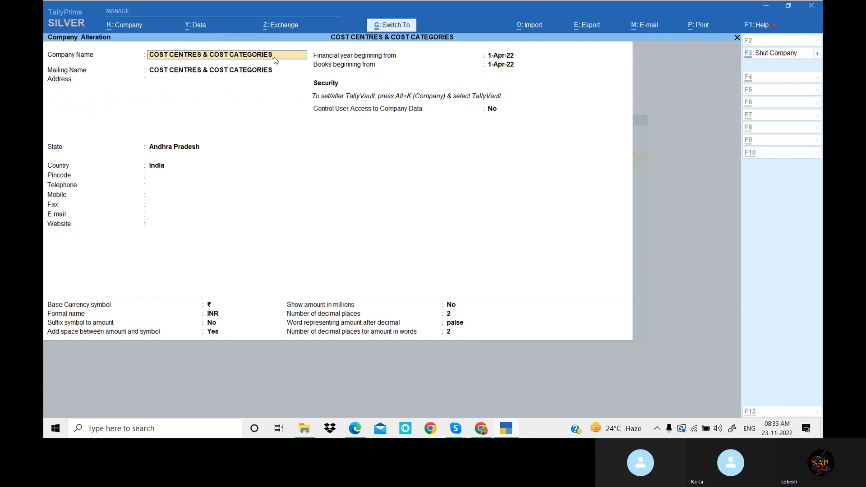
{"action": "key", "text": "ctrl+BackSpace"}
{"action": "key", "text": "ctrl+BackSpace"}
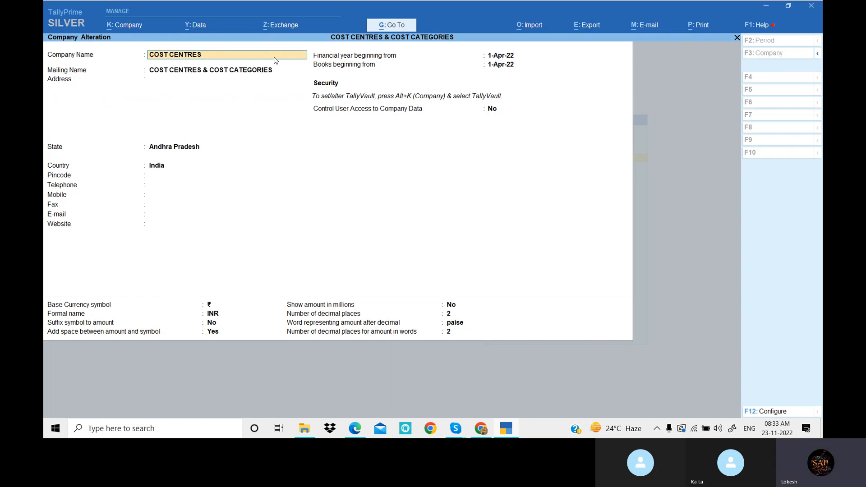
{"action": "key", "text": "Return"}
{"action": "key", "text": "ctrl"}
{"action": "key", "text": "ctrl+a"}
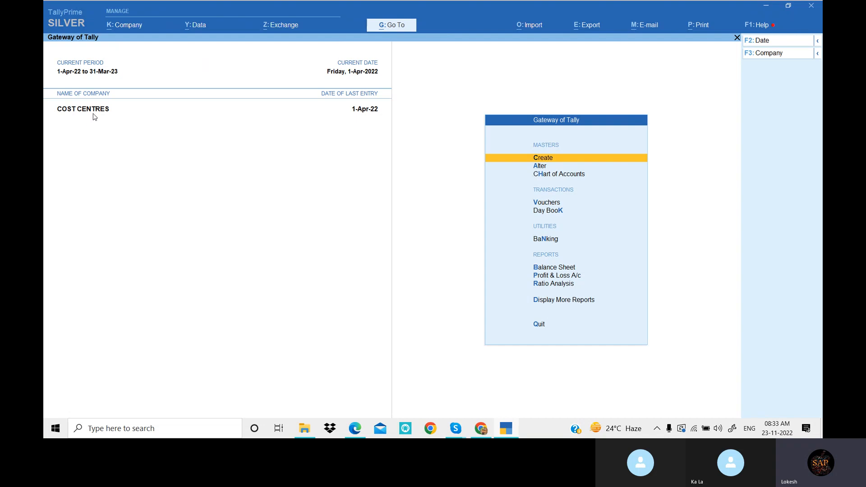
Step: Check the calculator shortcut in the PDF open in Edge, and open the calculator in TallyPrime
{"action": "left_click", "coordinate": [357, 433]}
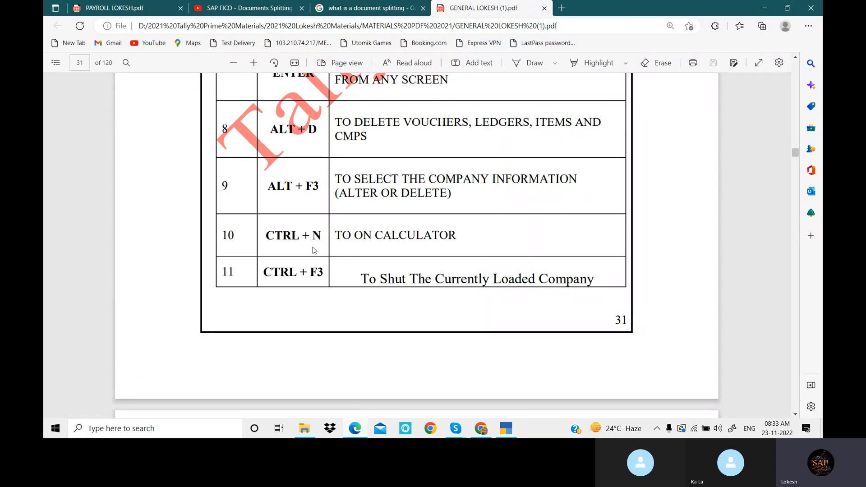
{"action": "left_click", "coordinate": [504, 429]}
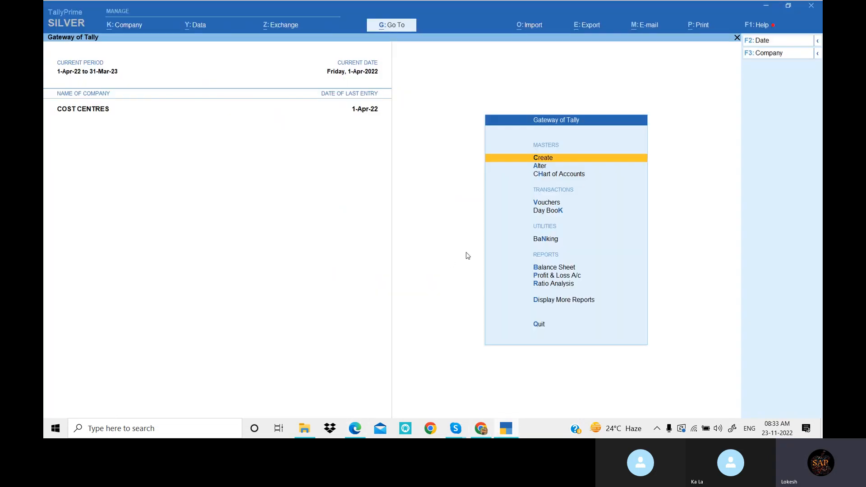
{"action": "key", "text": "ctrl+n"}
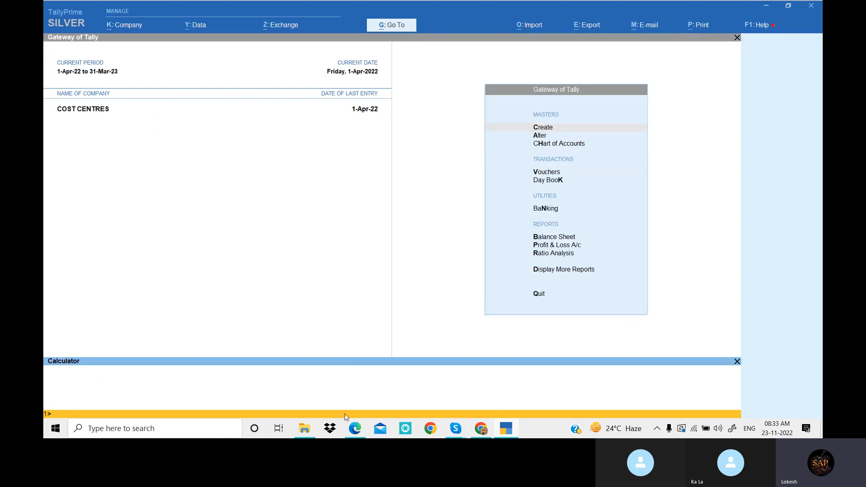
{"action": "left_click", "coordinate": [506, 430]}
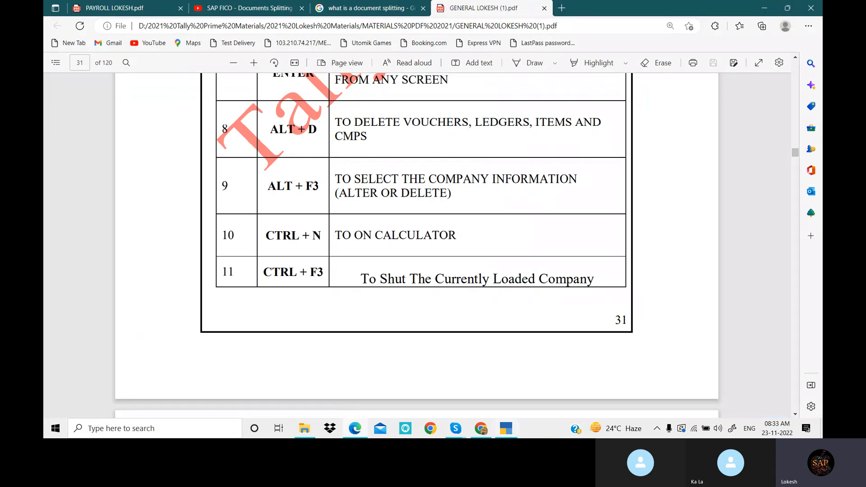
{"action": "key", "text": "alt+Tab"}
{"action": "left_click", "coordinate": [370, 215]}
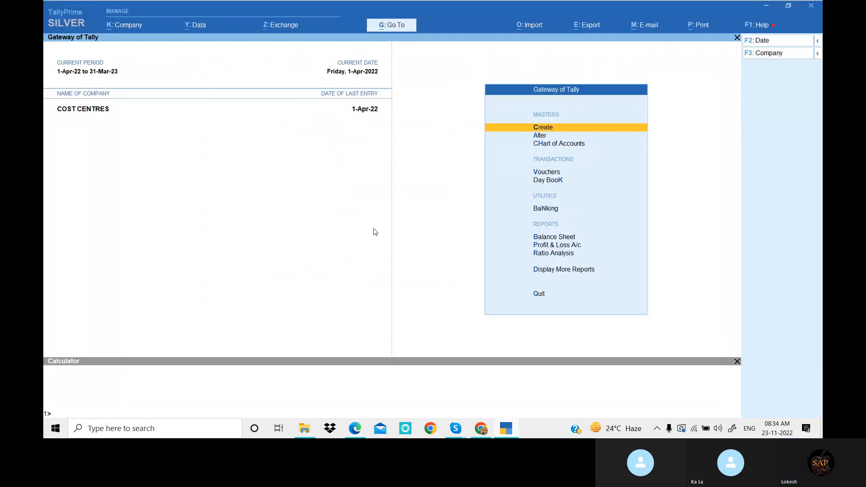
Step: Shut the company COST CENTRES and close the calculator
{"action": "key", "text": "F3"}
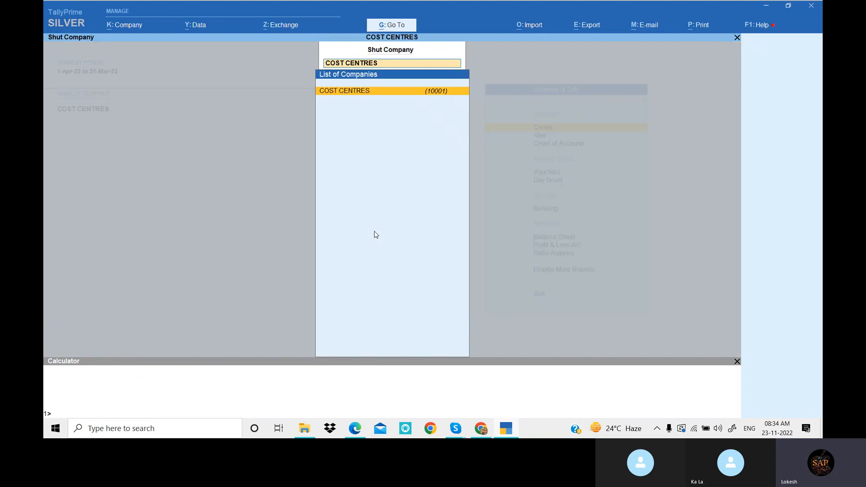
{"action": "key", "text": "Return"}
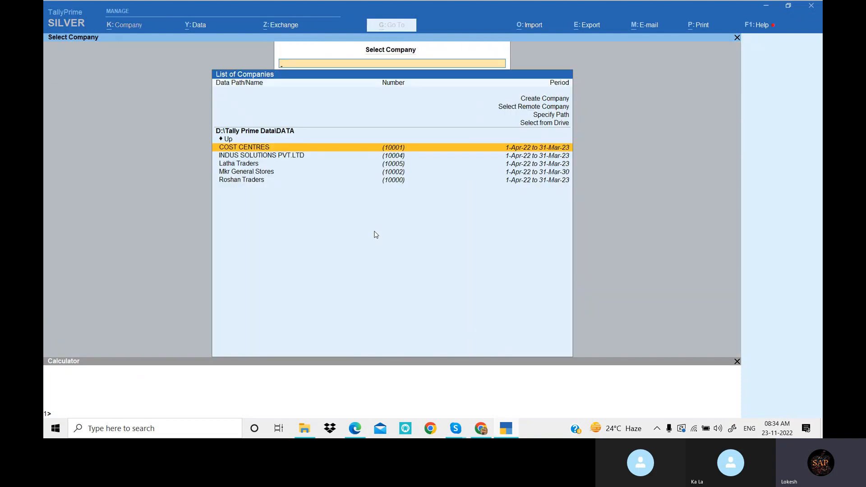
{"action": "left_click", "coordinate": [737, 362]}
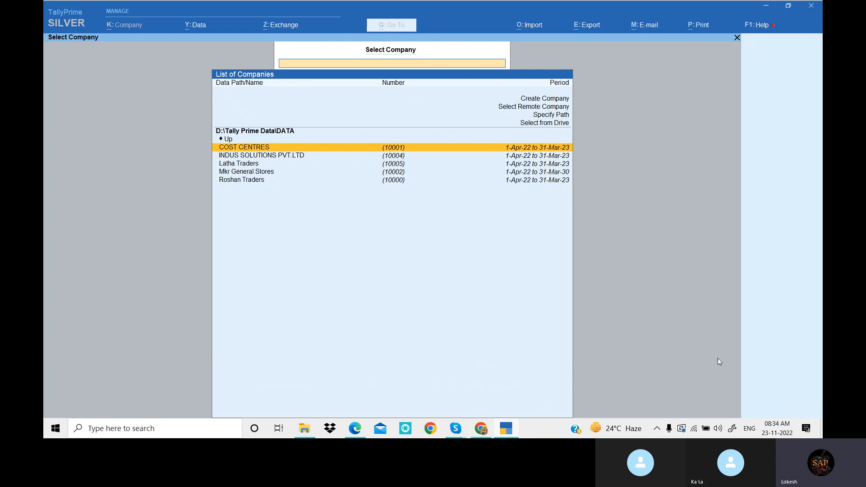
Step: Look up the shortcut for inserting a Day Book voucher on page 32 of the PDF in Edge, and return to TallyPrime
{"action": "left_click", "coordinate": [506, 430]}
{"action": "scroll", "coordinate": [328, 221], "scroll_direction": "down", "scroll_amount": 5}
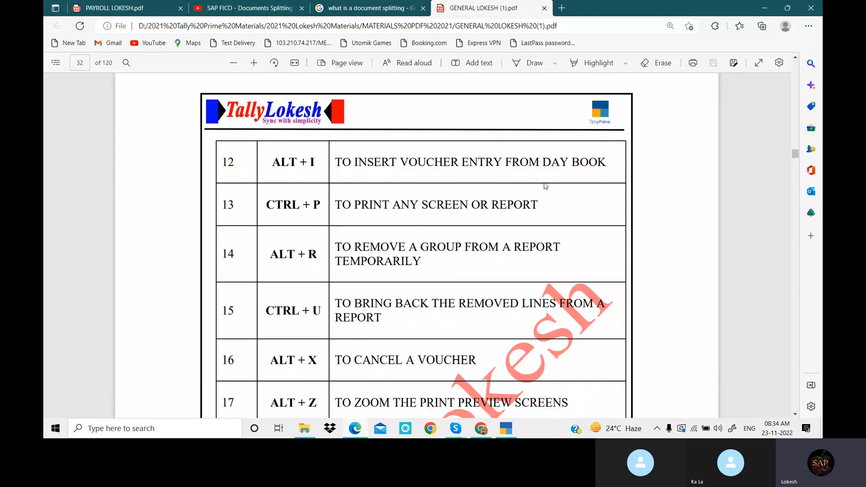
{"action": "left_click", "coordinate": [506, 433]}
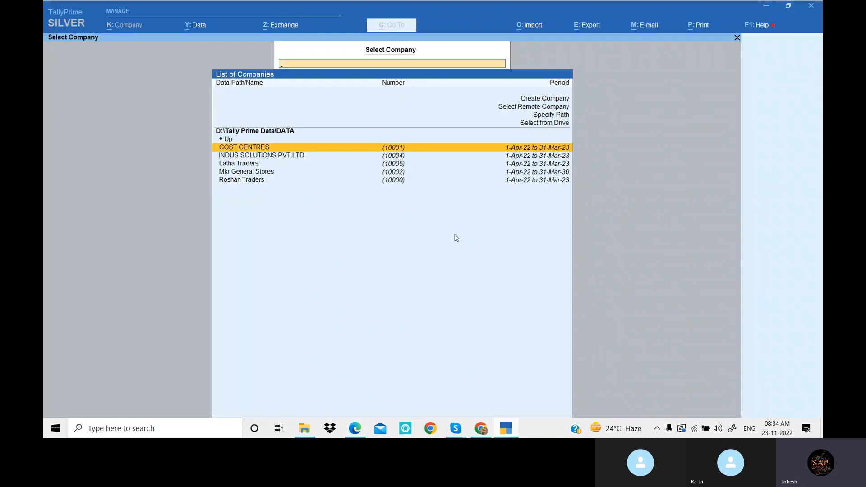
Step: Load the company Mkr General Stores and open its Day Book
{"action": "key", "text": "Down"}
{"action": "key", "text": "Down"}
{"action": "key", "text": "Down"}
{"action": "key", "text": "Return"}
{"action": "key", "text": "Down"}
{"action": "key", "text": "Down"}
{"action": "key", "text": "Down"}
{"action": "key", "text": "Down"}
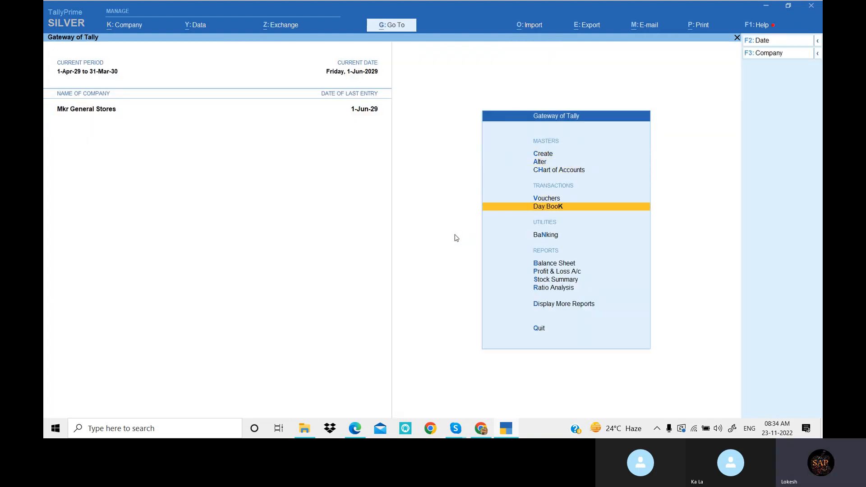
{"action": "key", "text": "Return"}
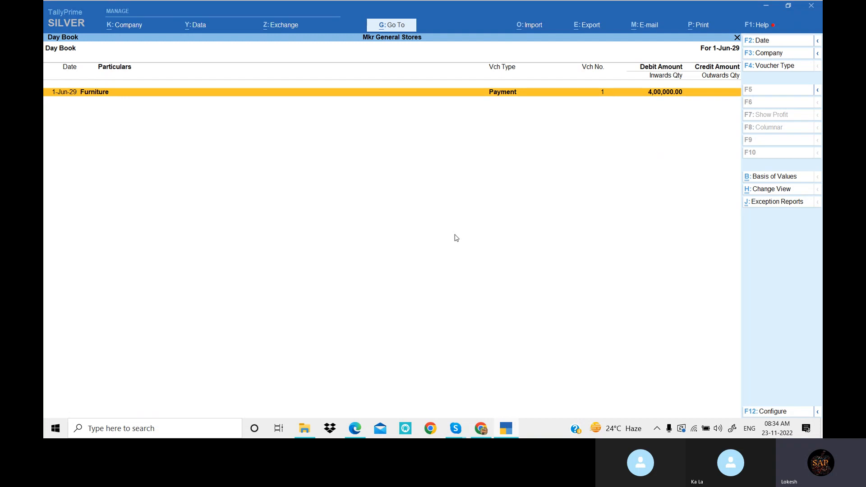
Step: Insert a receipt voucher from the Day Book that credits Capital and debits Cash with 20,000, and save it
{"action": "key", "text": "alt"}
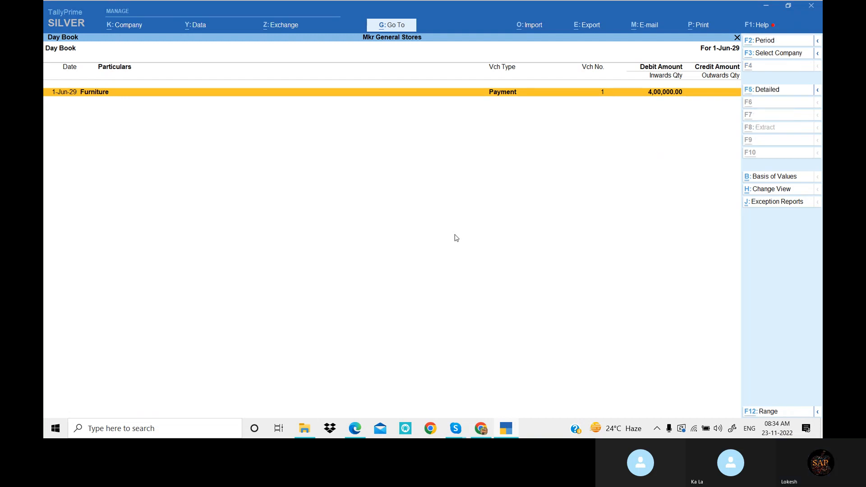
{"action": "key", "text": "alt+i"}
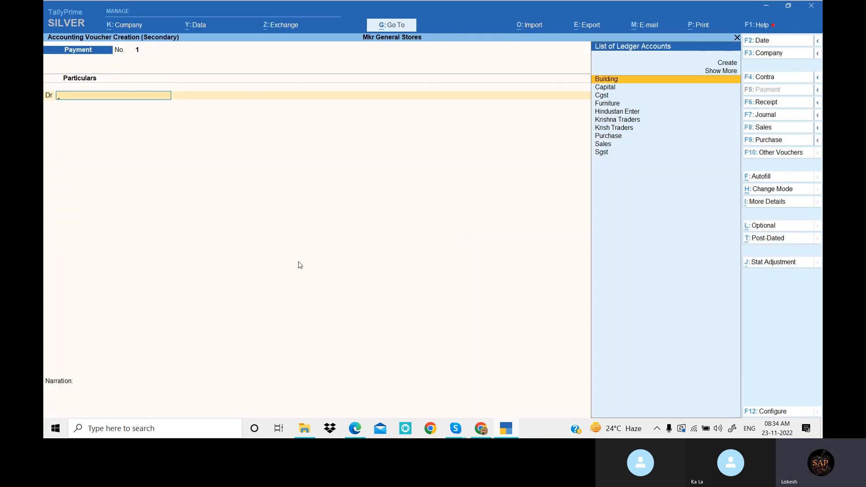
{"action": "left_click", "coordinate": [783, 107]}
{"action": "key", "text": "Down"}
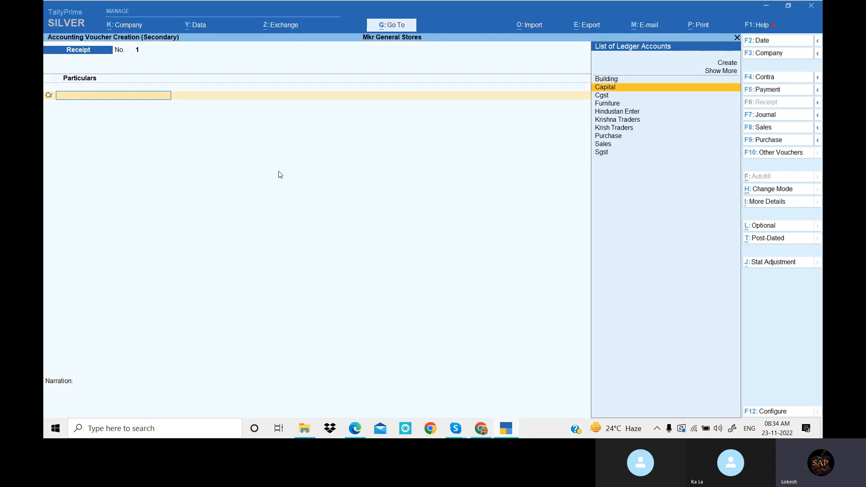
{"action": "key", "text": "Return"}
{"action": "key", "text": "Return"}
{"action": "key", "text": "Return"}
{"action": "key", "text": "Return"}
{"action": "key", "text": "Return"}
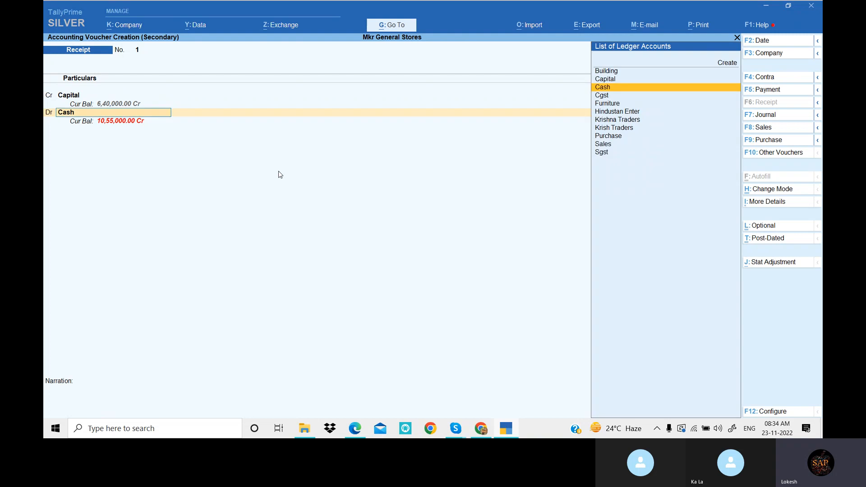
{"action": "key", "text": "Return"}
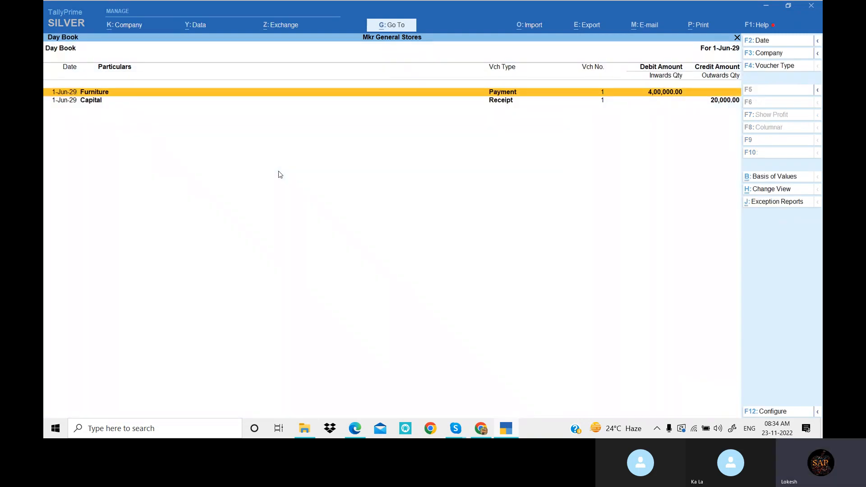
Step: Insert a payment voucher before the Furniture entry that debits Building and credits Cash with 2,00,000, and save it
{"action": "key", "text": "alt+i"}
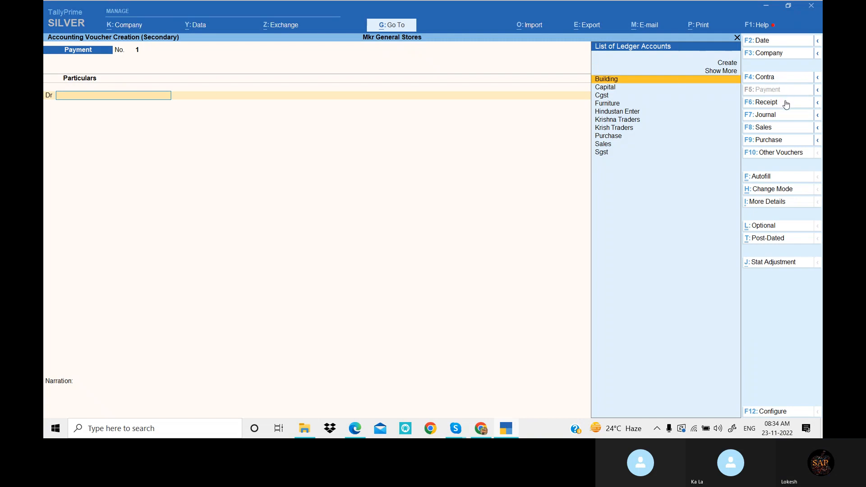
{"action": "key", "text": "Return"}
{"action": "type", "text": "2,00,000"}
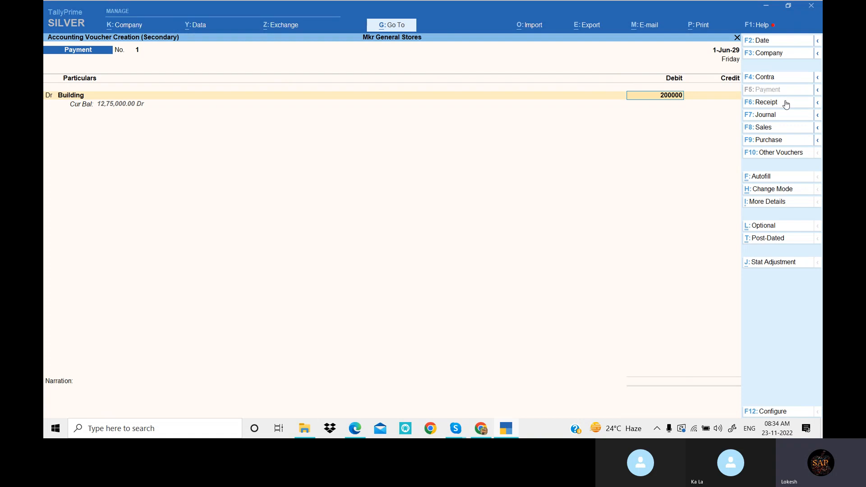
{"action": "key", "text": "Return"}
{"action": "key", "text": "Return"}
{"action": "key", "text": "Return"}
{"action": "key", "text": "Return"}
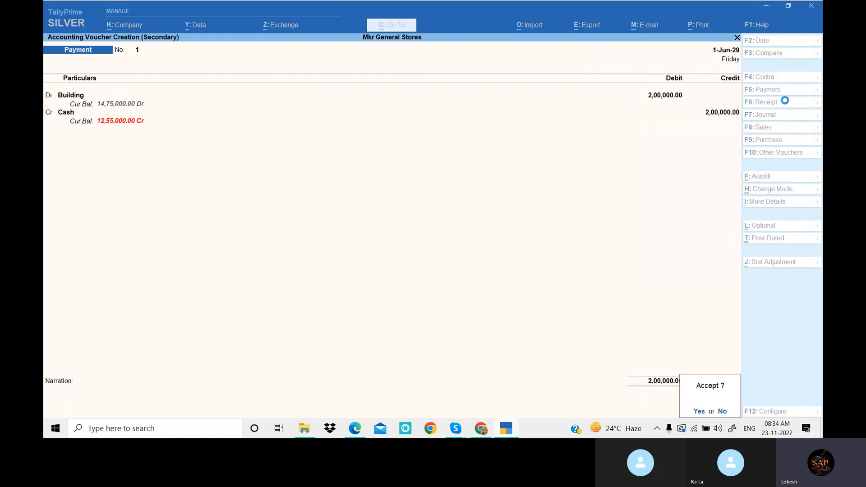
{"action": "key", "text": "Return"}
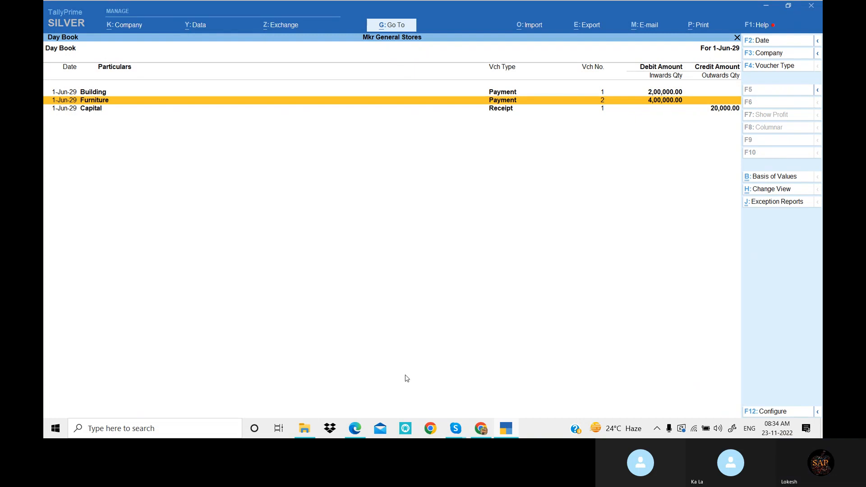
Step: Check the print shortcut in the PDF open in Edge, return to TallyPrime, leave the Day Book and start a sales voucher
{"action": "left_click", "coordinate": [506, 424]}
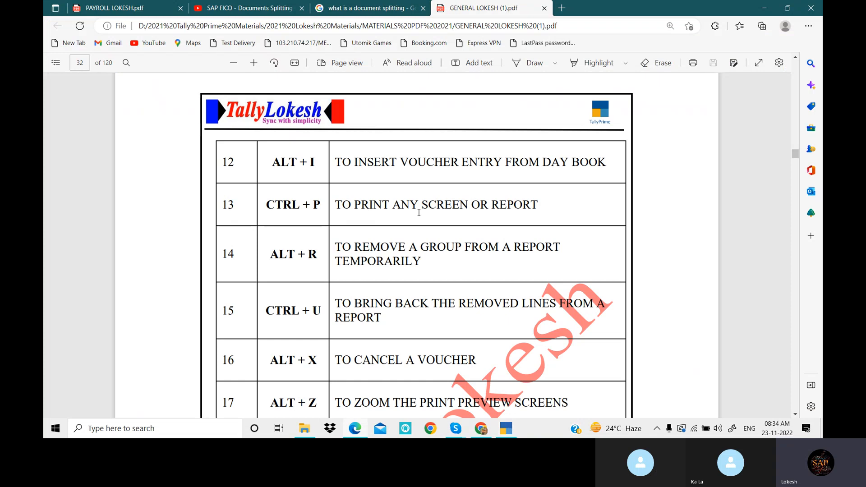
{"action": "left_click", "coordinate": [514, 436]}
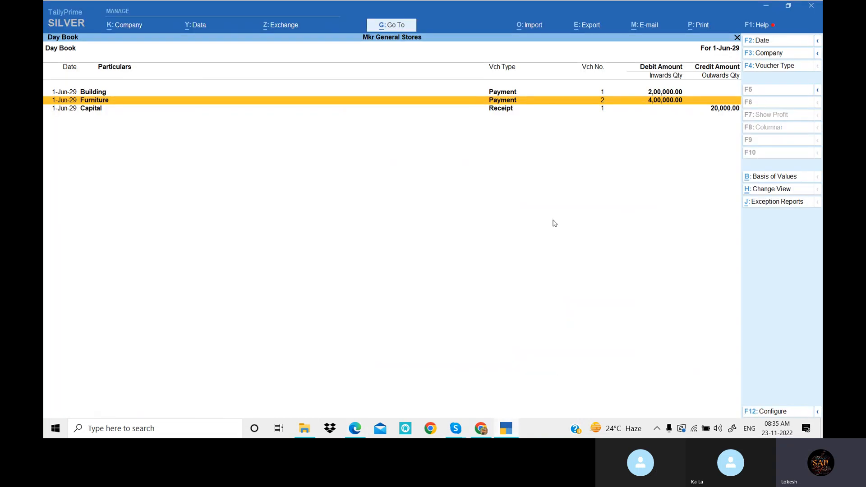
{"action": "key", "text": "Escape"}
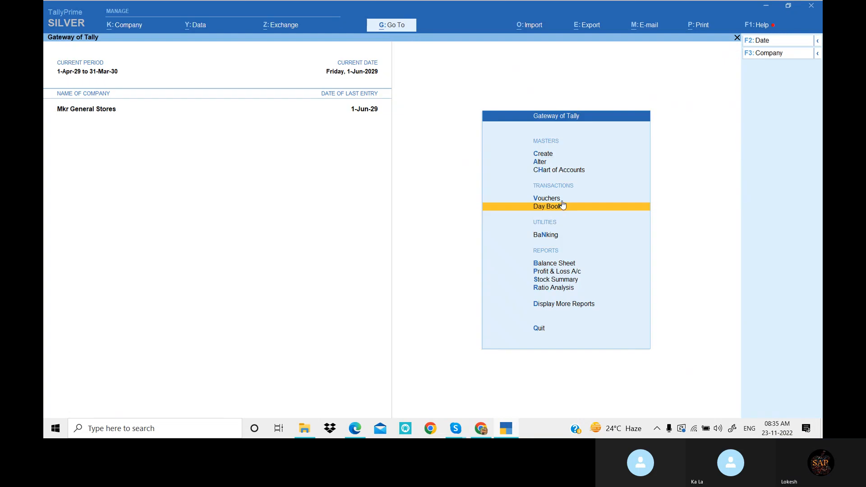
{"action": "left_click", "coordinate": [561, 201]}
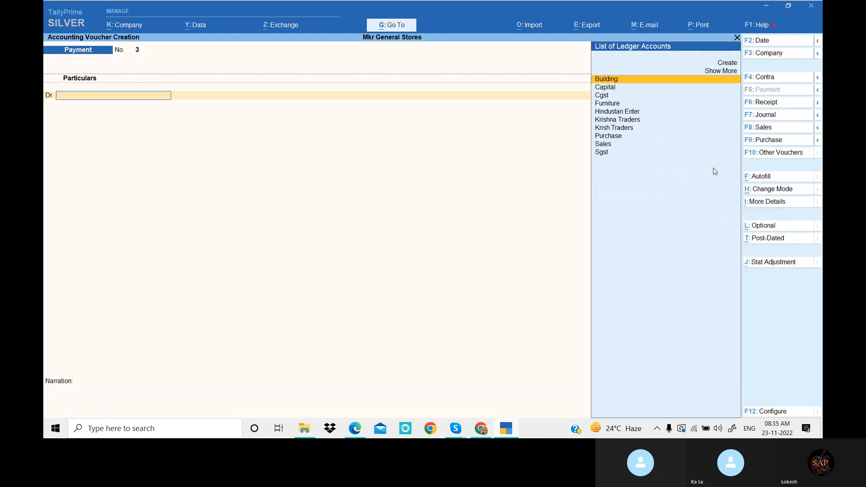
{"action": "left_click", "coordinate": [764, 128]}
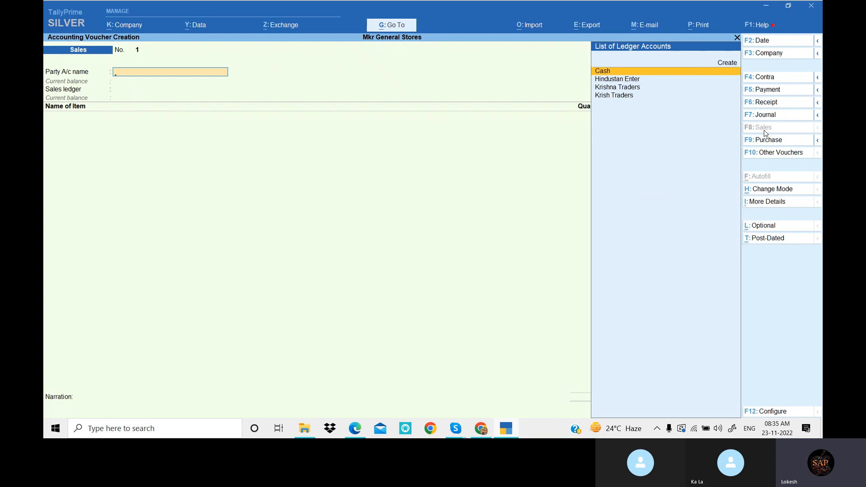
Step: Fill in the sales voucher header with Cash as the party, its default party details and Sales as the sales ledger
{"action": "key", "text": "Return"}
{"action": "key", "text": "Return"}
{"action": "key", "text": "Return"}
{"action": "key", "text": "Return"}
{"action": "key", "text": "Return"}
{"action": "key", "text": "Return"}
{"action": "key", "text": "Return"}
{"action": "key", "text": "Return"}
{"action": "key", "text": "Return"}
{"action": "key", "text": "Return"}
{"action": "key", "text": "Return"}
{"action": "key", "text": "Return"}
{"action": "key", "text": "Return"}
{"action": "key", "text": "Return"}
{"action": "key", "text": "Return"}
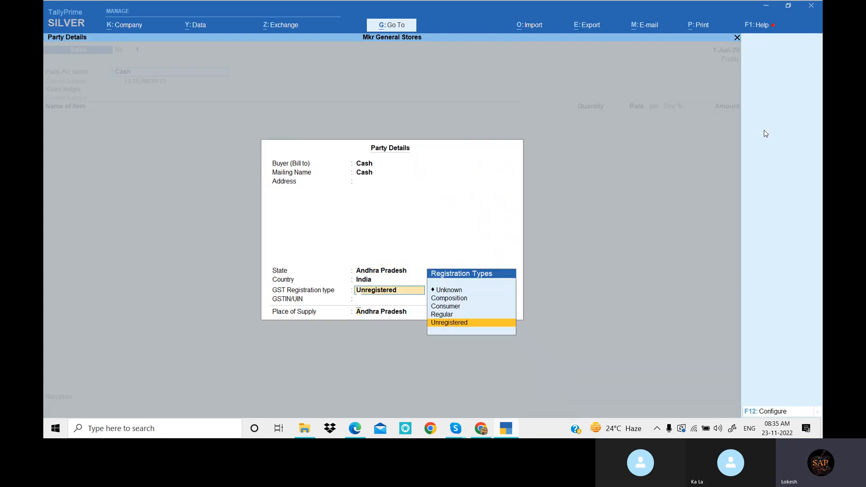
{"action": "key", "text": "Return"}
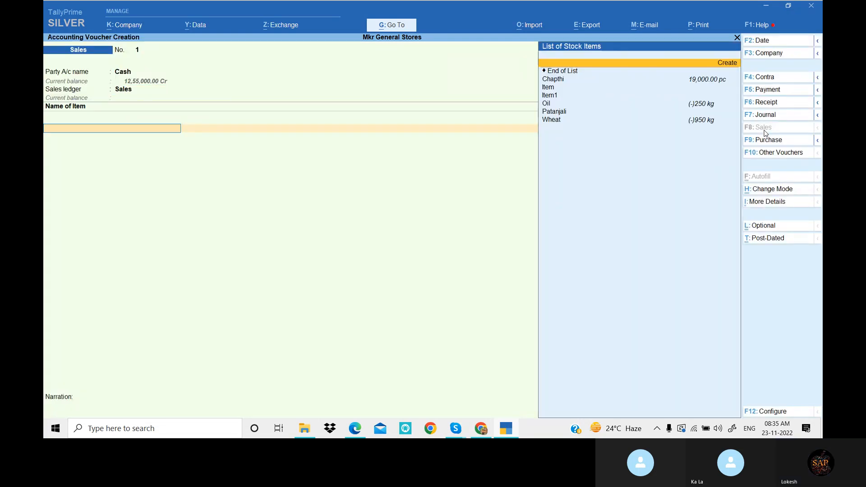
Step: Add the stock item Item to the sales voucher with a quantity of 20 pk at a rate of 200
{"action": "key", "text": "Down"}
{"action": "key", "text": "Return"}
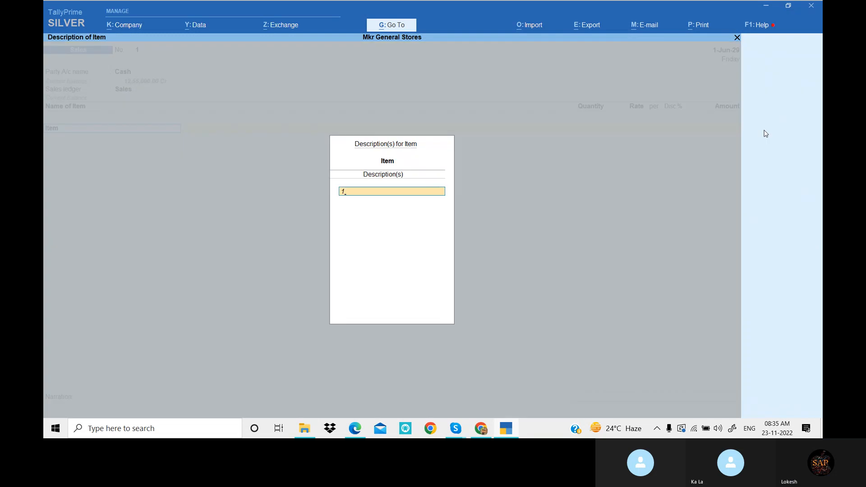
{"action": "key", "text": "Return"}
{"action": "type", "text": "20"}
{"action": "key", "text": "Return"}
{"action": "key", "text": "Return"}
{"action": "type", "text": "2"}
{"action": "key", "text": "Return"}
{"action": "key", "text": "Return"}
{"action": "key", "text": "Return"}
{"action": "key", "text": "Return"}
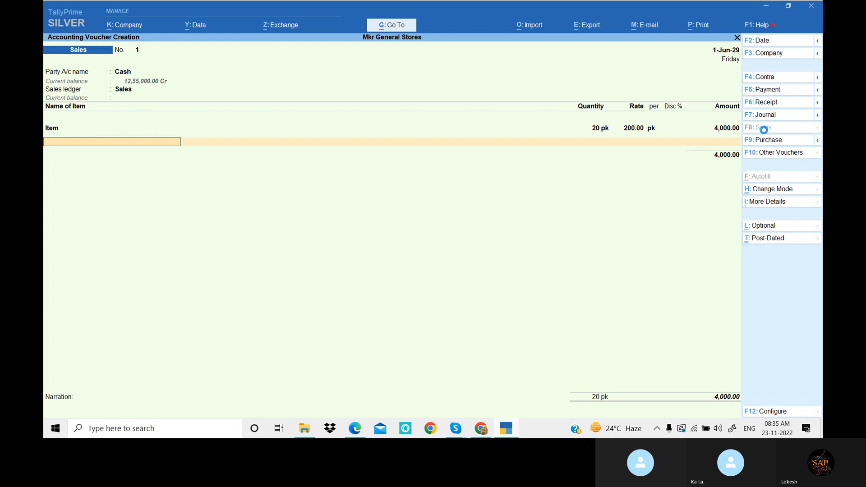
{"action": "key", "text": "Return"}
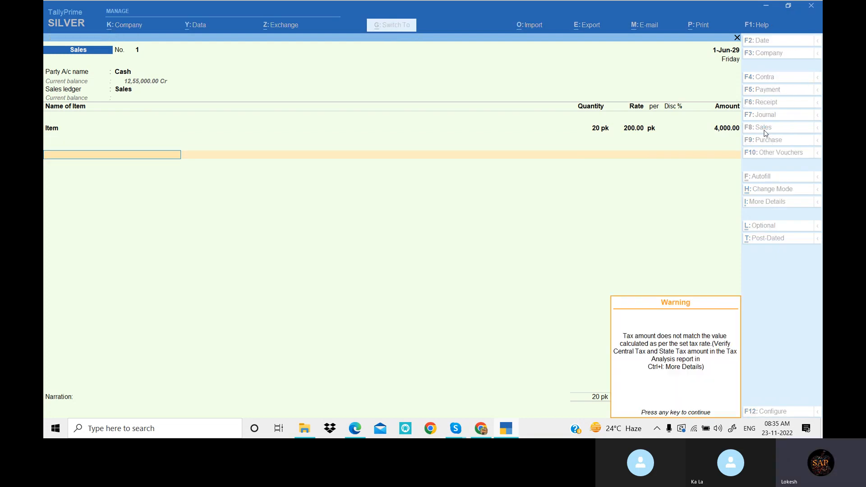
Step: Preview the sales voucher's tax invoice for printing, zoom in to read it from top to bottom, and close the preview
{"action": "key", "text": "Return"}
{"action": "key", "text": "Left"}
{"action": "key", "text": "Return"}
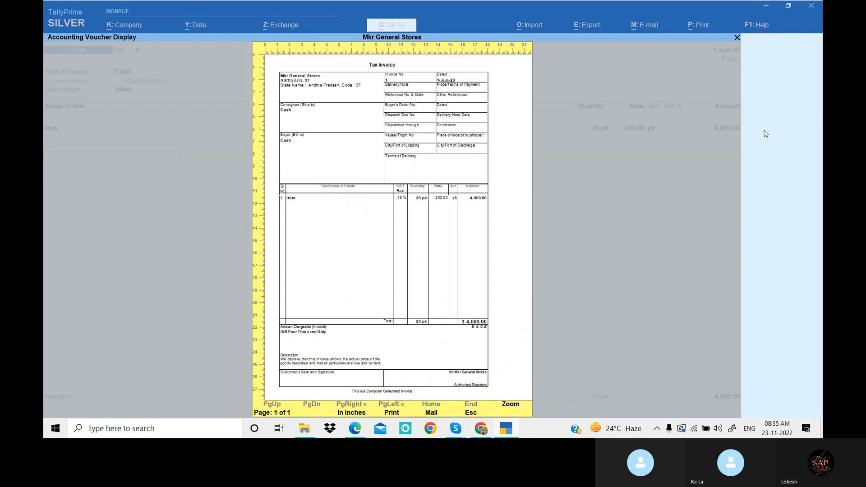
{"action": "key", "text": "Return"}
{"action": "scroll", "coordinate": [291, 131], "scroll_direction": "down", "scroll_amount": 3}
{"action": "scroll", "coordinate": [289, 144], "scroll_direction": "down", "scroll_amount": 5}
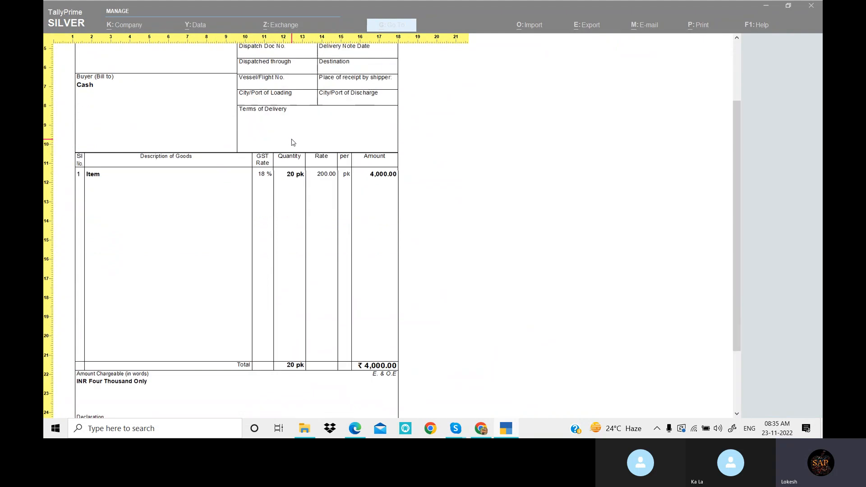
{"action": "scroll", "coordinate": [266, 175], "scroll_direction": "down", "scroll_amount": 3}
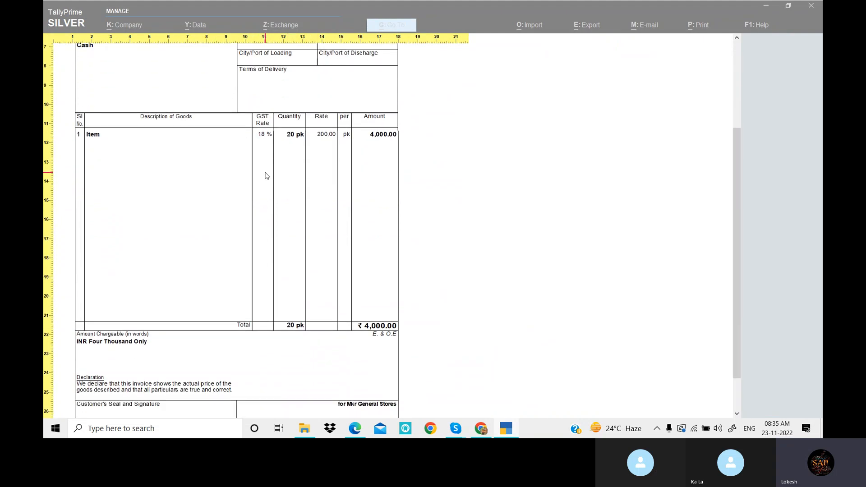
{"action": "scroll", "coordinate": [271, 171], "scroll_direction": "down", "scroll_amount": 4}
{"action": "scroll", "coordinate": [278, 169], "scroll_direction": "up", "scroll_amount": 3}
{"action": "scroll", "coordinate": [279, 169], "scroll_direction": "up", "scroll_amount": 10}
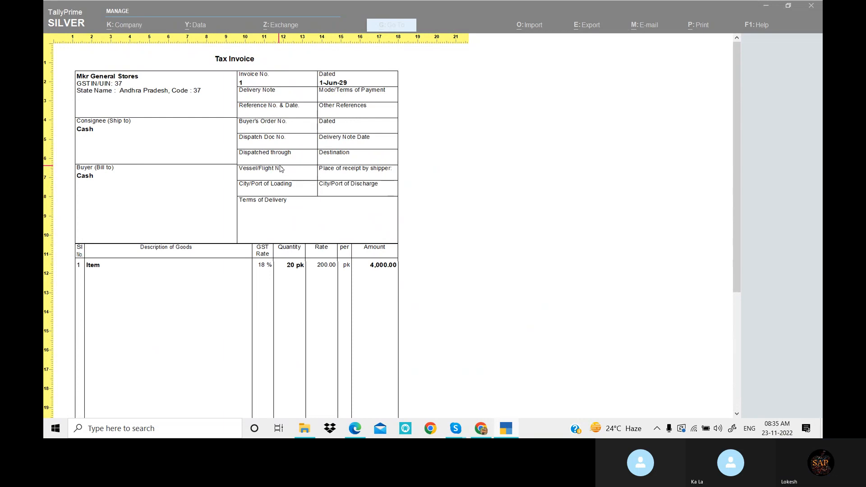
{"action": "key", "text": "Escape"}
{"action": "key", "text": "Escape"}
{"action": "key", "text": "Escape"}
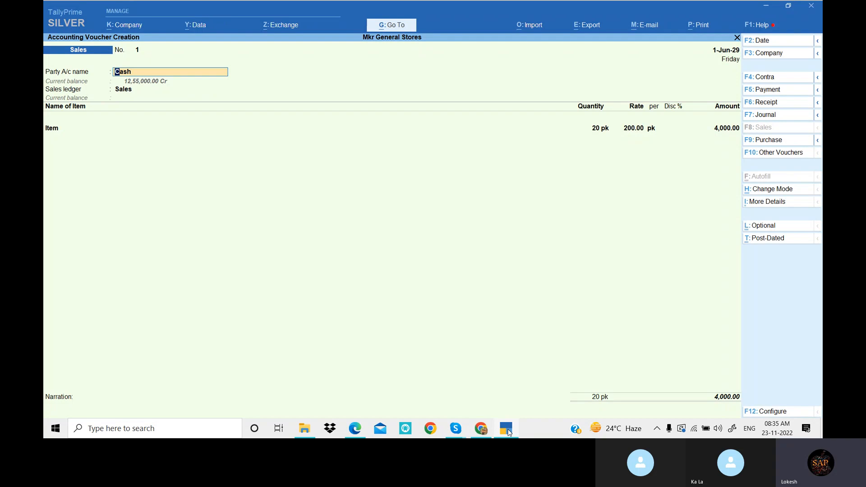
Step: Check the shortcut for temporarily removing a report group in the PDF, return to TallyPrime and quit the sales voucher without saving
{"action": "left_click", "coordinate": [507, 434]}
{"action": "scroll", "coordinate": [313, 179], "scroll_direction": "down", "scroll_amount": 2}
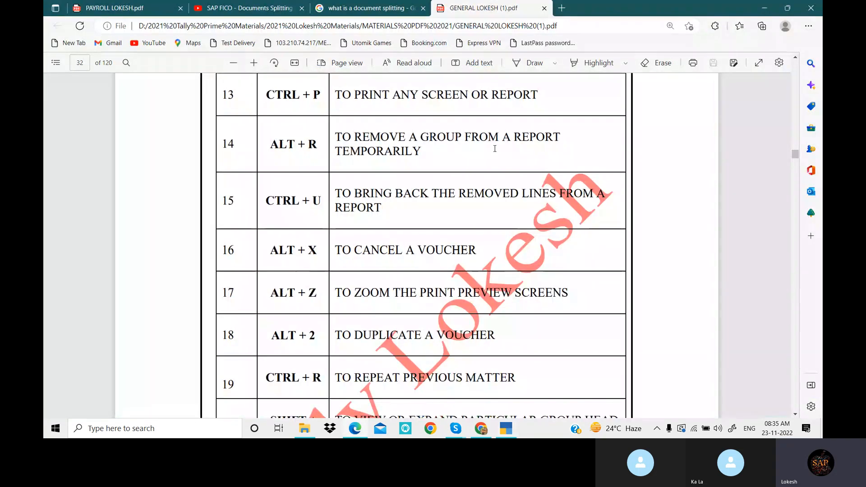
{"action": "left_click", "coordinate": [507, 434]}
{"action": "key", "text": "Escape"}
{"action": "key", "text": "y"}
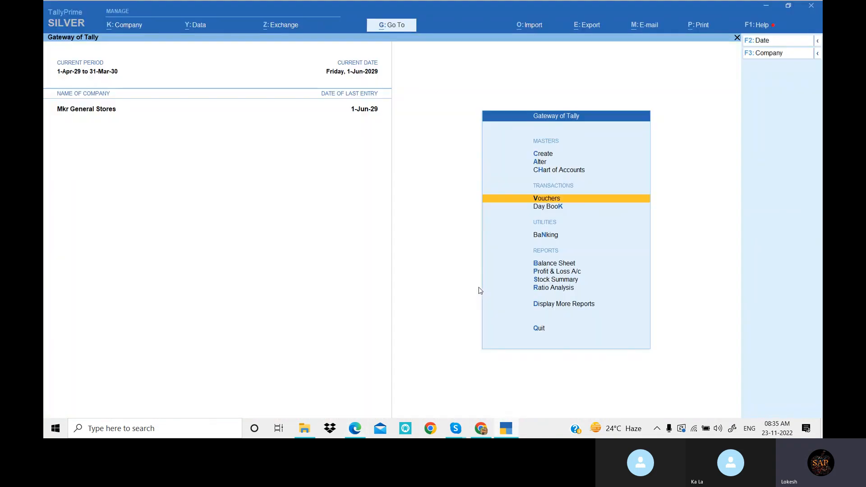
Step: View the Profit & Loss A/c of Mkr General Stores in detailed format and close it
{"action": "key", "text": "Down"}
{"action": "key", "text": "Down"}
{"action": "key", "text": "Down"}
{"action": "key", "text": "Down"}
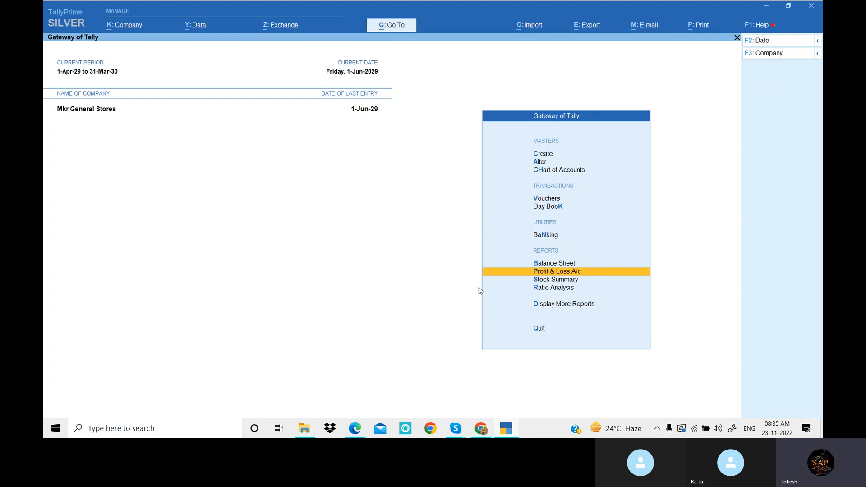
{"action": "key", "text": "Return"}
{"action": "key", "text": "alt+F5"}
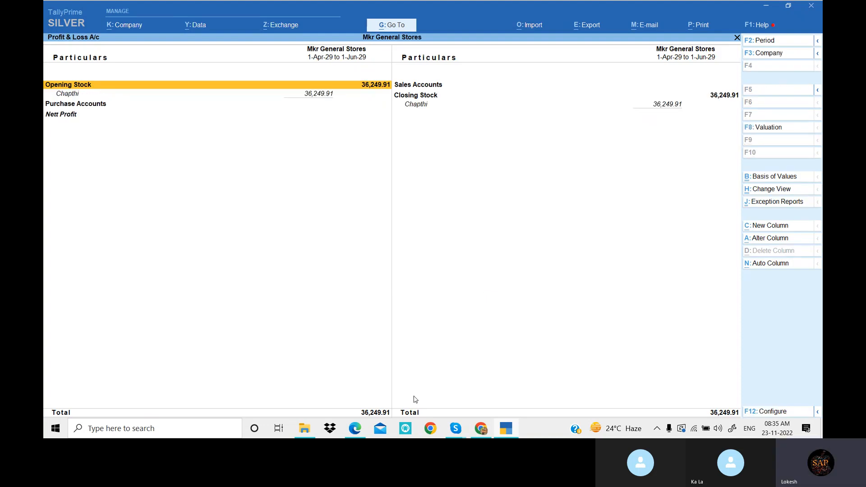
{"action": "key", "text": "Escape"}
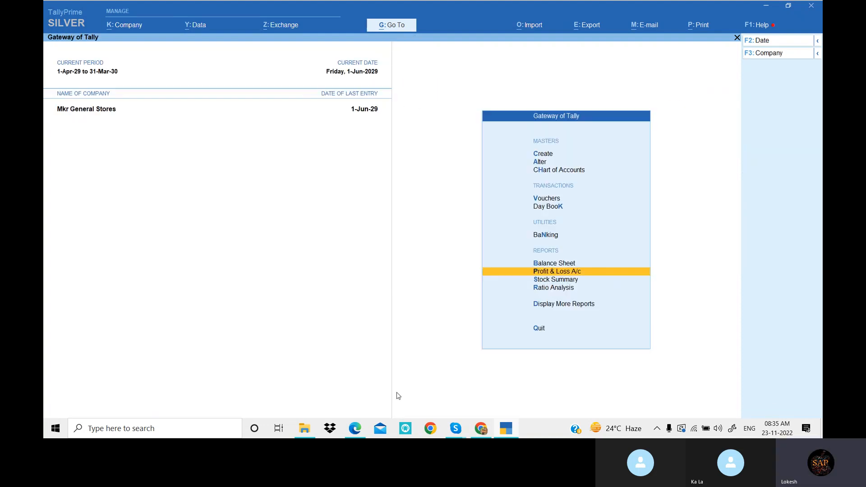
Step: Shut the company Mkr General Stores and load Roshan Traders
{"action": "left_click", "coordinate": [780, 53]}
{"action": "key", "text": "ctrl+F3"}
{"action": "key", "text": "Return"}
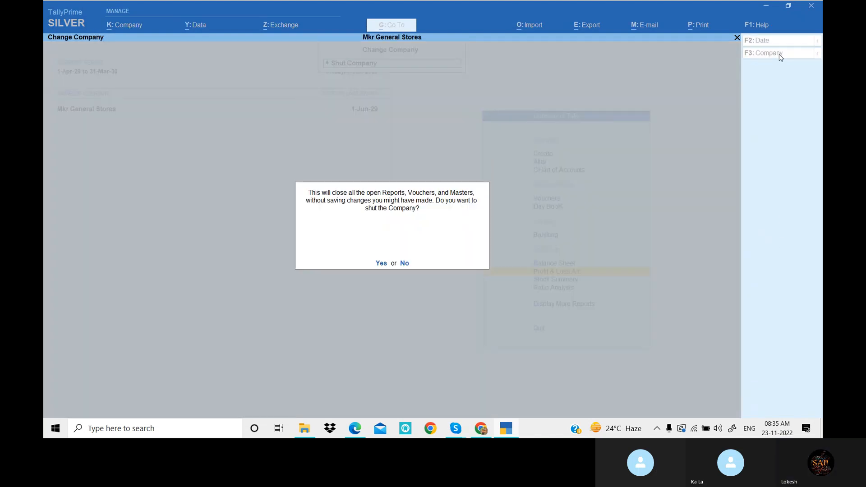
{"action": "key", "text": "y"}
{"action": "key", "text": "Down"}
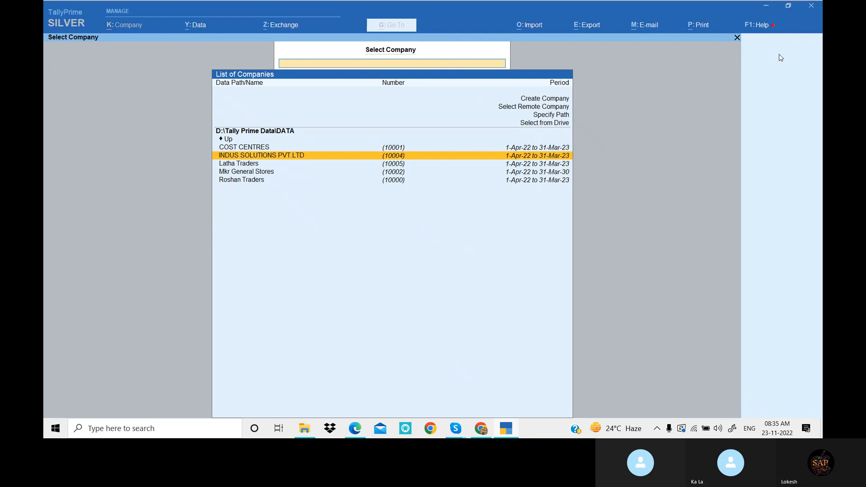
{"action": "key", "text": "Down"}
{"action": "key", "text": "Down"}
{"action": "key", "text": "Down"}
{"action": "key", "text": "Return"}
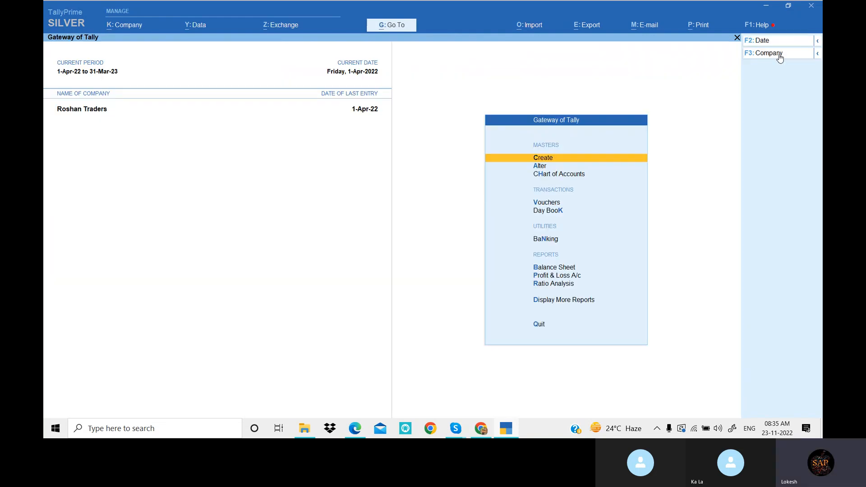
Step: Open the Profit & Loss A/c of Roshan Traders in detailed format
{"action": "key", "text": "p"}
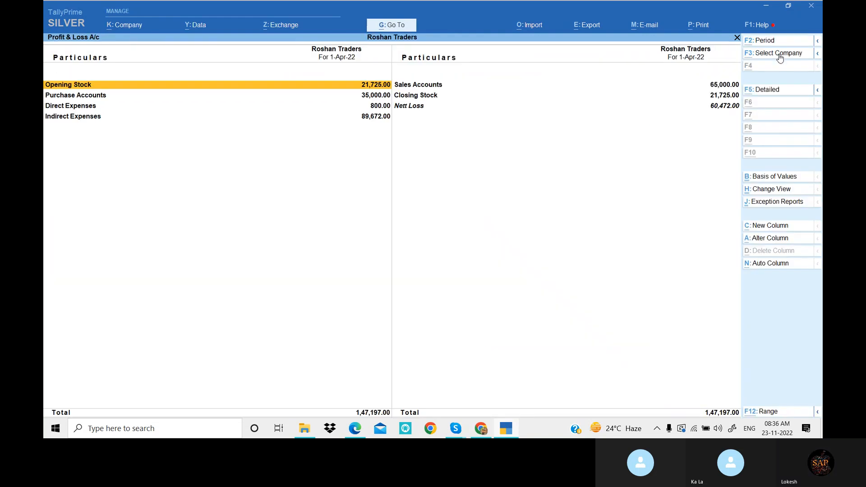
{"action": "key", "text": "alt+F5"}
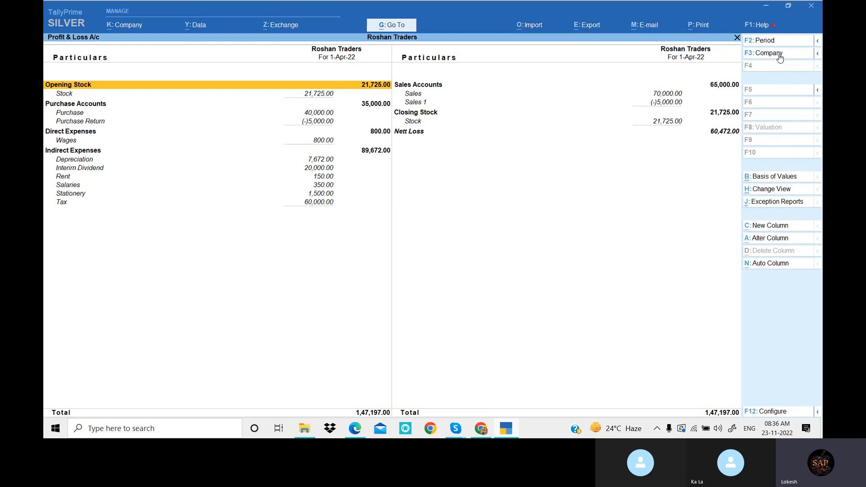
{"action": "key", "text": "alt+F3"}
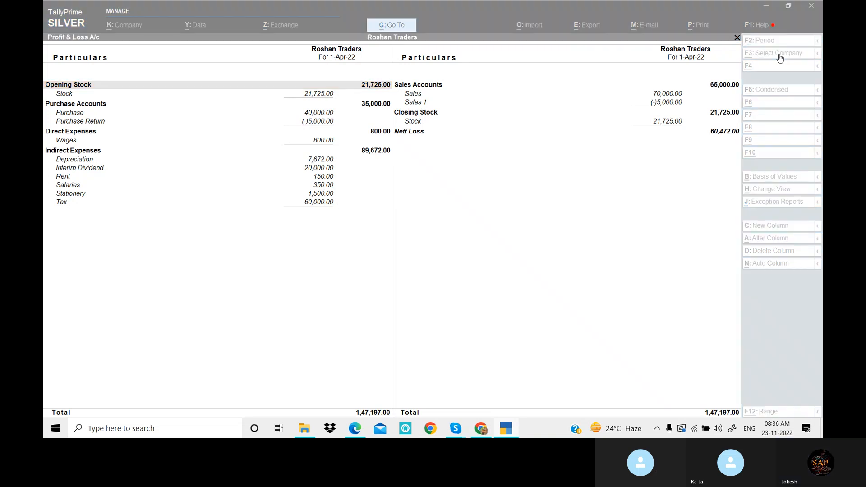
{"action": "key", "text": "Escape"}
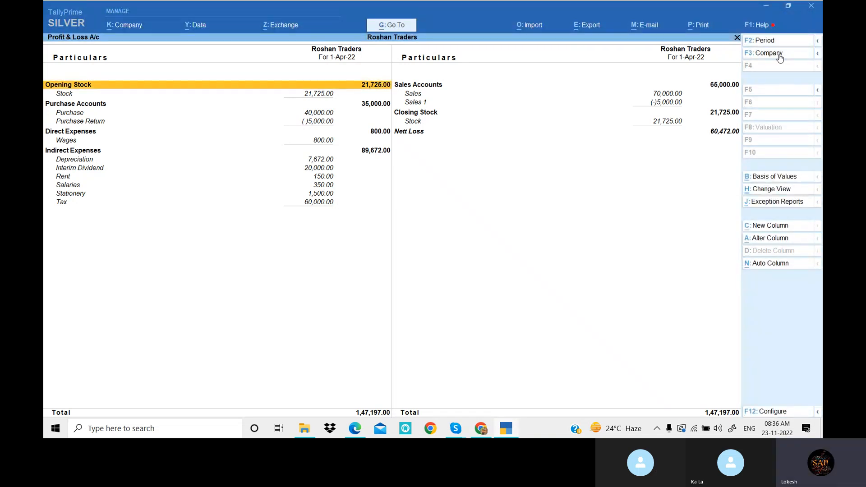
Step: Temporarily remove the Opening Stock, Purchase Accounts, Sales Accounts and Indirect Expenses groups from the Profit & Loss A/c
{"action": "key", "text": "ctrl+r"}
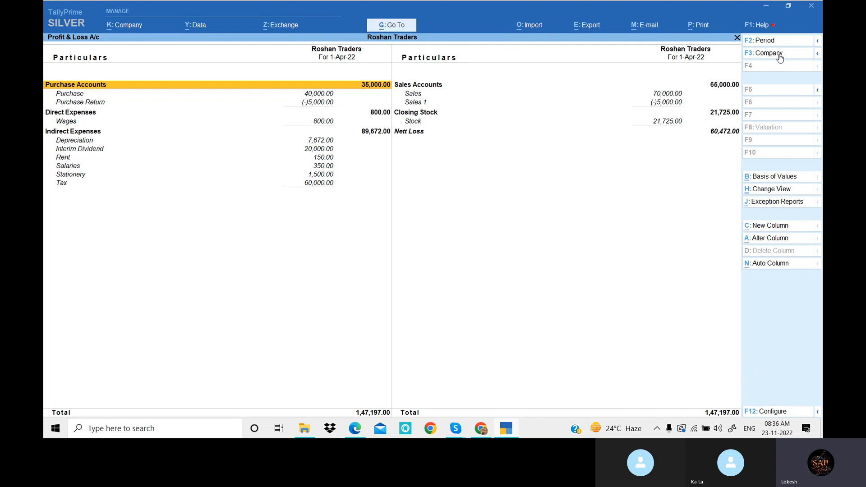
{"action": "key", "text": "ctrl+r"}
{"action": "key", "text": "Right"}
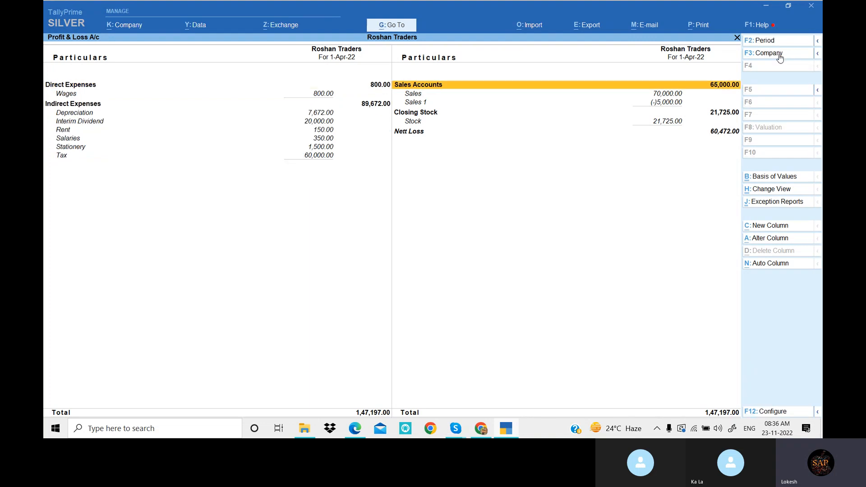
{"action": "key", "text": "ctrl+r"}
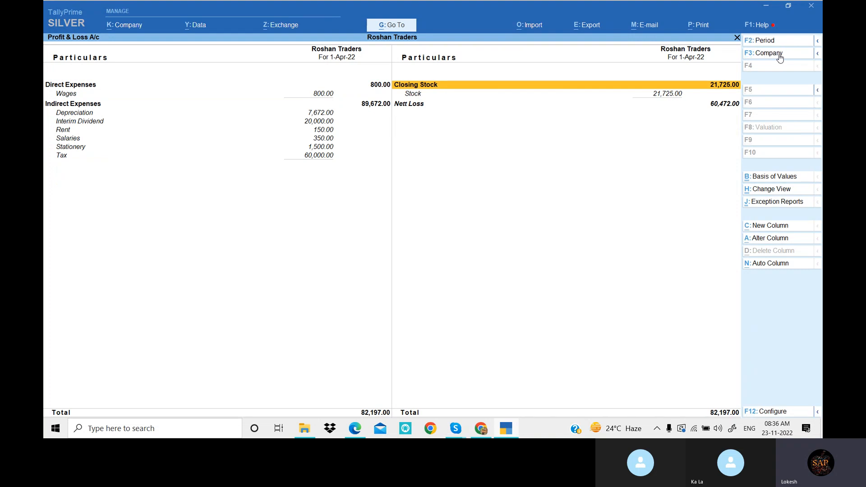
{"action": "key", "text": "Left"}
{"action": "key", "text": "Down"}
{"action": "key", "text": "Down"}
{"action": "key", "text": "ctrl+r"}
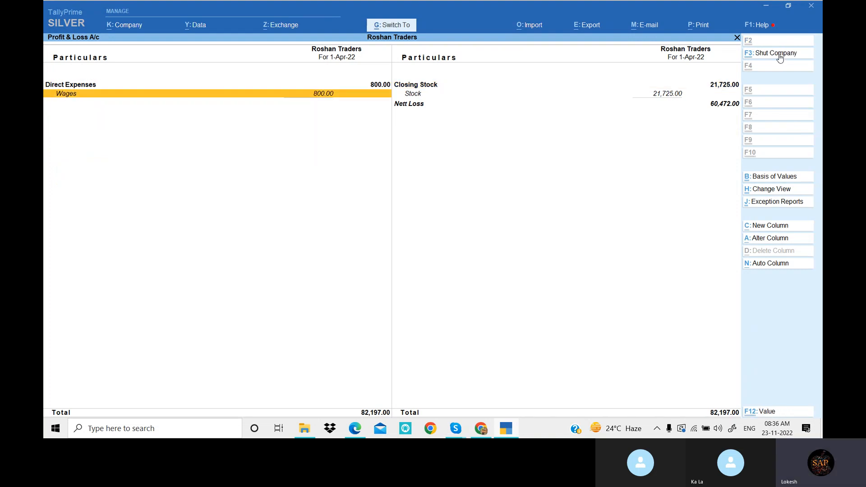
Step: Bring back all the removed groups in the Profit & Loss A/c of Roshan Traders
{"action": "key", "text": "alt"}
{"action": "key", "text": "alt+Tab"}
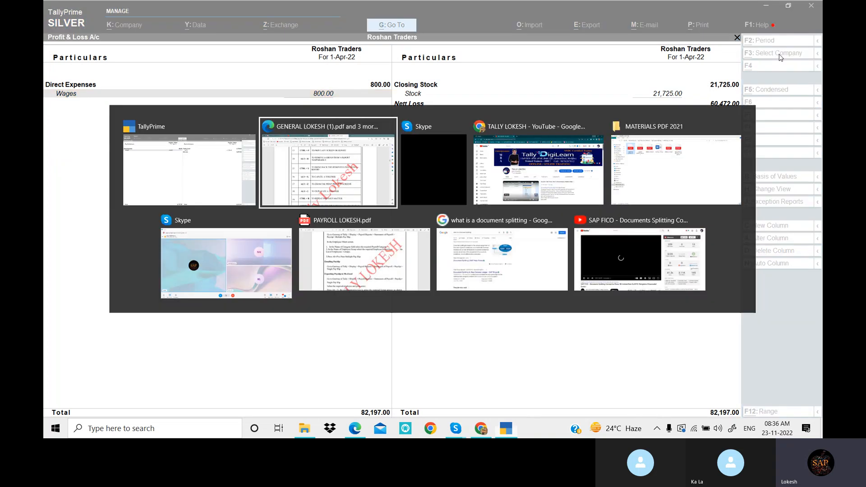
{"action": "key", "text": "alt+Tab"}
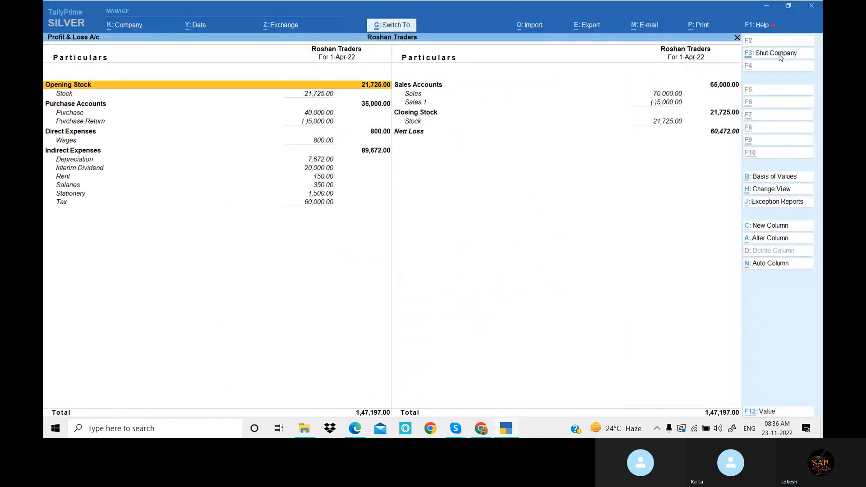
Step: Check the shortcut for cancelling a voucher in the PDF, return to TallyPrime and close the Profit & Loss A/c
{"action": "scroll", "coordinate": [780, 59], "scroll_direction": "down", "scroll_amount": 2}
{"action": "scroll", "coordinate": [780, 58], "scroll_direction": "up", "scroll_amount": 2}
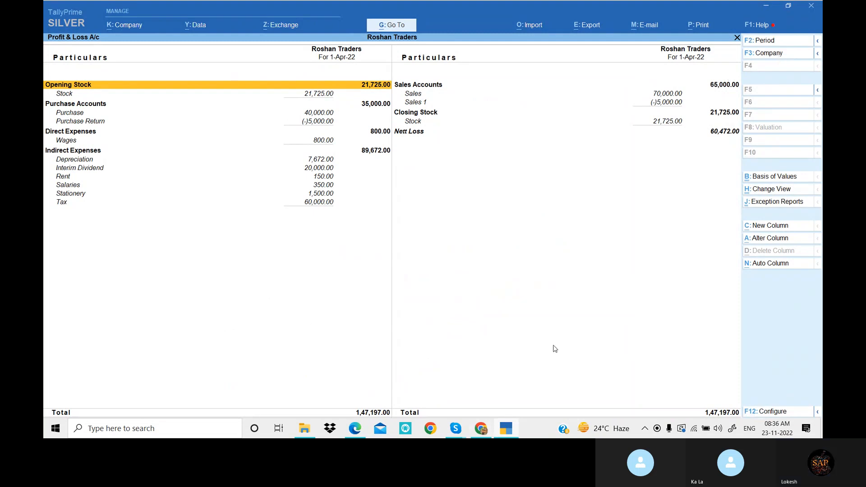
{"action": "left_click", "coordinate": [506, 431]}
{"action": "left_click", "coordinate": [507, 432]}
{"action": "left_click", "coordinate": [508, 432]}
{"action": "left_click", "coordinate": [508, 433]}
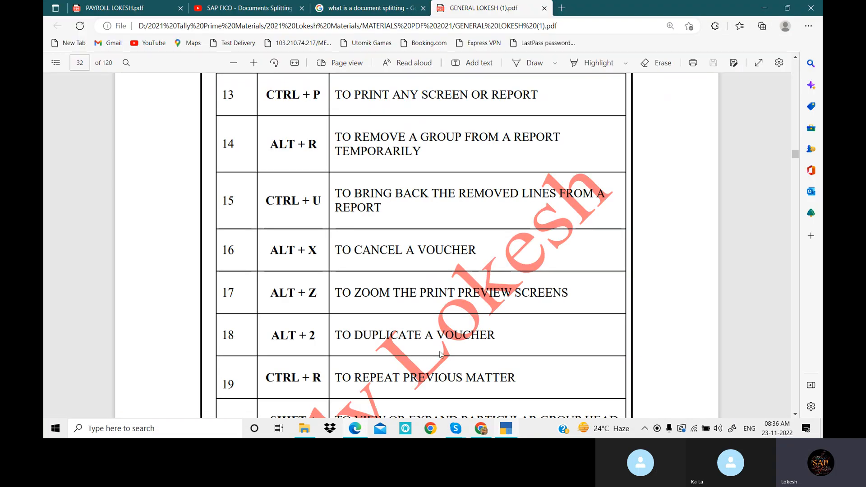
{"action": "scroll", "coordinate": [320, 191], "scroll_direction": "down", "scroll_amount": 3}
{"action": "scroll", "coordinate": [309, 188], "scroll_direction": "up", "scroll_amount": 2}
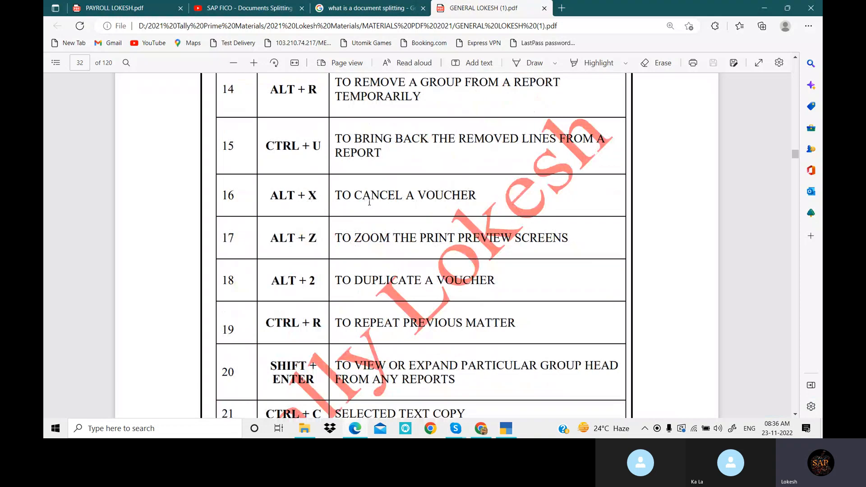
{"action": "left_click", "coordinate": [504, 434]}
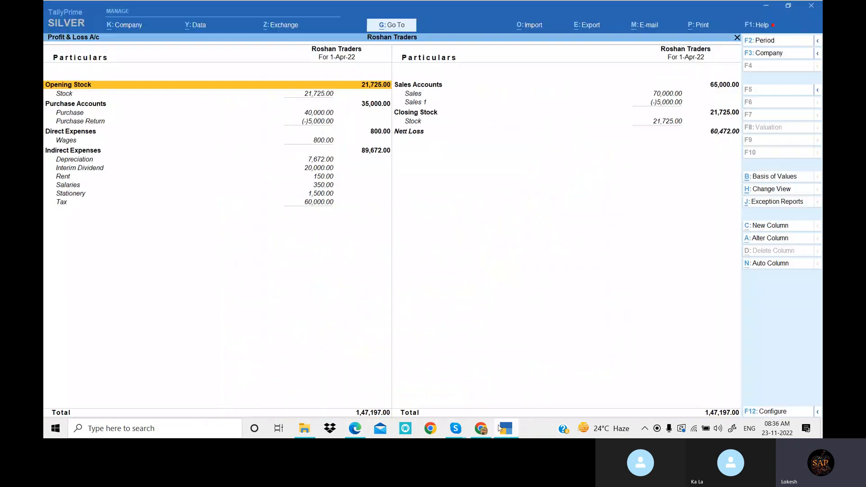
{"action": "key", "text": "Escape"}
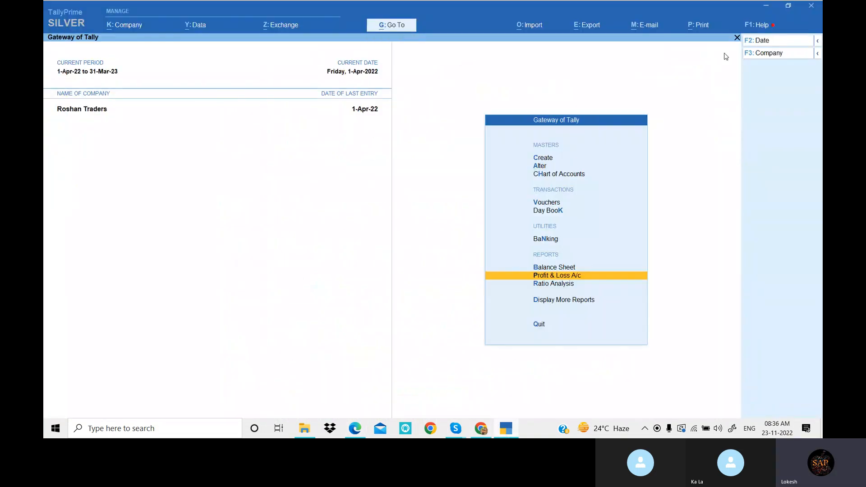
Step: Shut the company Roshan Traders and load Mkr General Stores
{"action": "left_click", "coordinate": [769, 55]}
{"action": "key", "text": "Up"}
{"action": "key", "text": "Return"}
{"action": "key", "text": "y"}
{"action": "key", "text": "Down"}
{"action": "key", "text": "Down"}
{"action": "key", "text": "Down"}
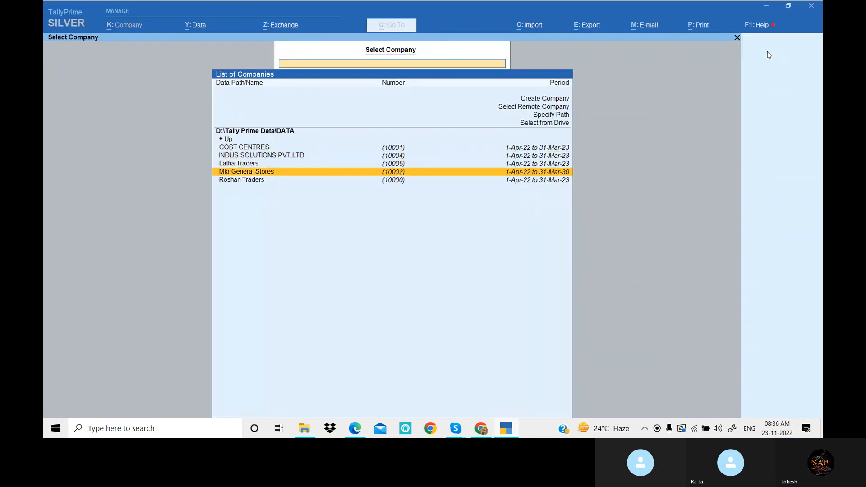
{"action": "key", "text": "Return"}
Step: Open voucher entry for Mkr General Stores
{"action": "key", "text": "Down"}
{"action": "key", "text": "Down"}
{"action": "key", "text": "Down"}
{"action": "key", "text": "Down"}
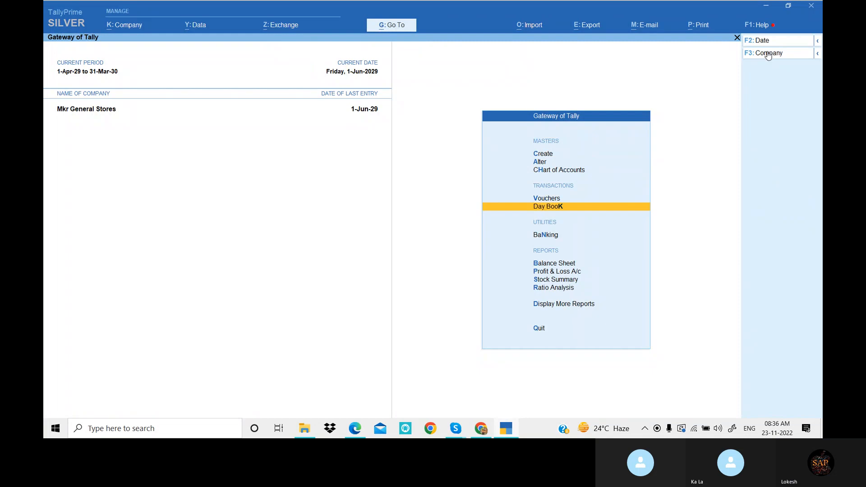
{"action": "key", "text": "Up"}
{"action": "key", "text": "Return"}
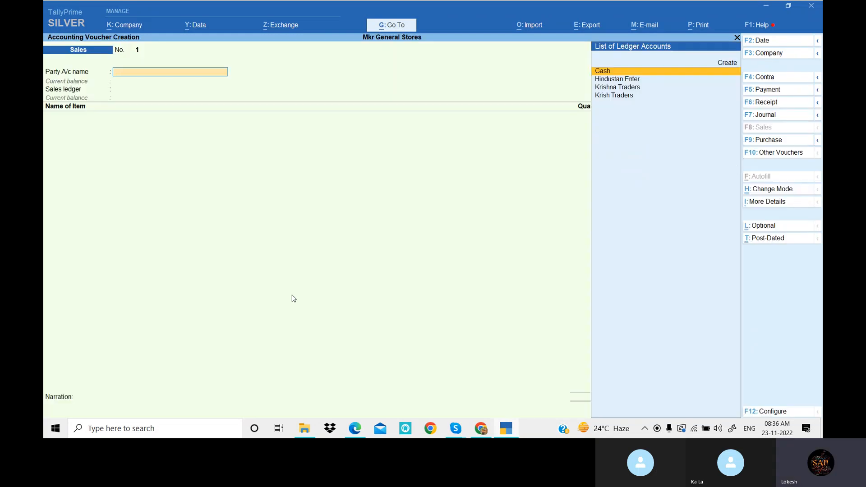
Step: Choose Cash as the party of the first sales voucher and accept its default dispatch and party details
{"action": "key", "text": "Return"}
{"action": "key", "text": "Return"}
{"action": "key", "text": "Return"}
{"action": "key", "text": "Return"}
{"action": "key", "text": "Return"}
{"action": "key", "text": "Return"}
{"action": "key", "text": "Return"}
{"action": "key", "text": "Return"}
{"action": "key", "text": "Return"}
{"action": "key", "text": "Return"}
{"action": "key", "text": "Return"}
{"action": "key", "text": "Return"}
{"action": "key", "text": "Return"}
{"action": "key", "text": "Return"}
{"action": "key", "text": "Return"}
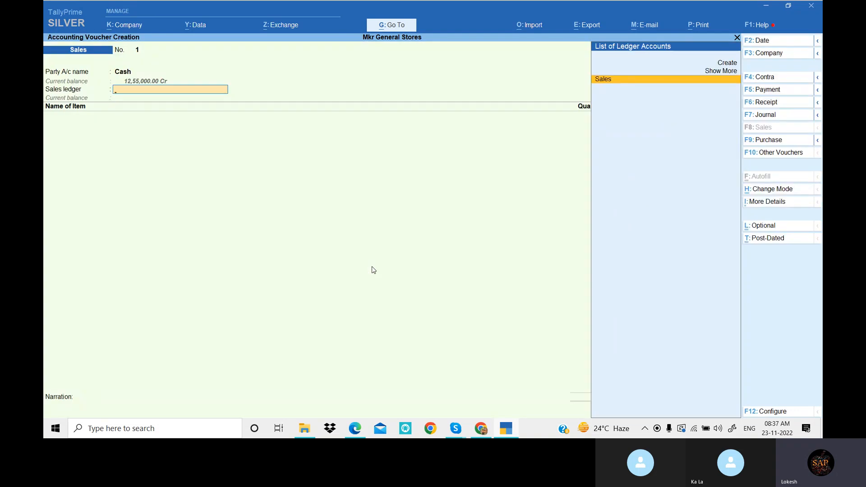
Step: Choose the Sales ledger and add the stock item named Item, leaving its description blank
{"action": "key", "text": "Return"}
{"action": "key", "text": "Down"}
{"action": "key", "text": "Down"}
{"action": "key", "text": "Return"}
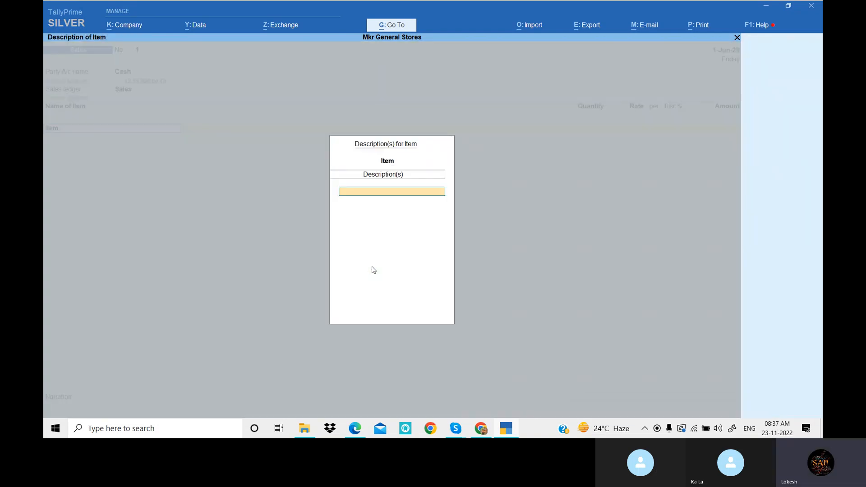
{"action": "key", "text": "Return"}
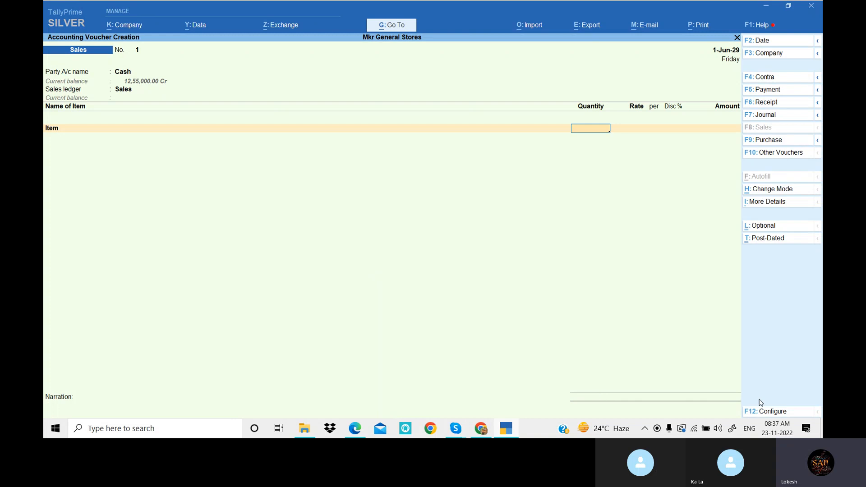
Step: Turn off additional descriptions for stock items in the voucher configuration and save the configuration
{"action": "left_click", "coordinate": [782, 412]}
{"action": "key", "text": "Down"}
{"action": "key", "text": "Down"}
{"action": "key", "text": "Down"}
{"action": "key", "text": "Down"}
{"action": "key", "text": "Down"}
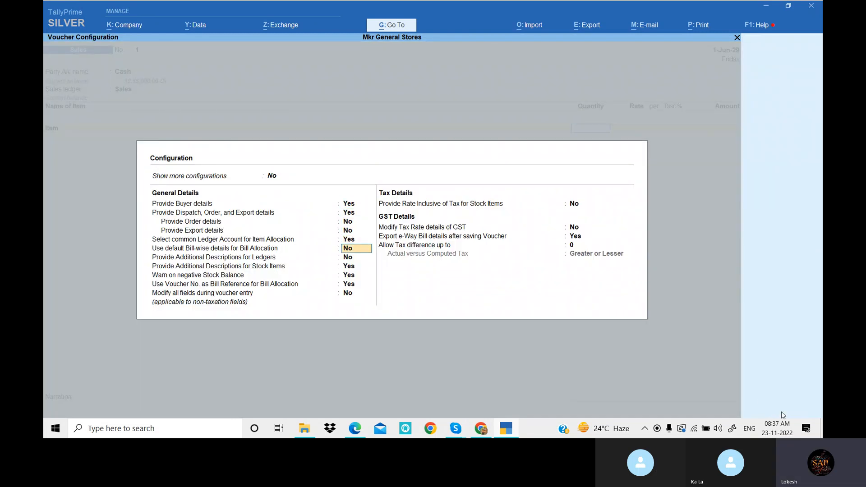
{"action": "key", "text": "Down"}
{"action": "key", "text": "Down"}
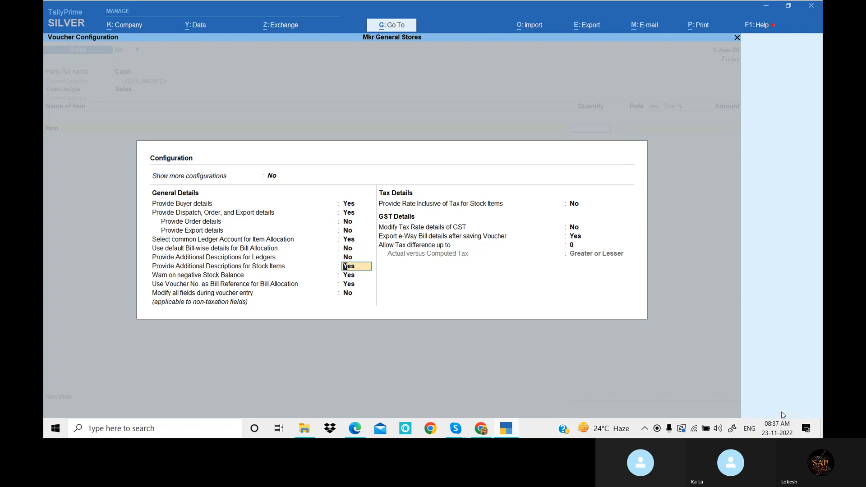
{"action": "key", "text": "Down"}
{"action": "key", "text": "ctrl+a"}
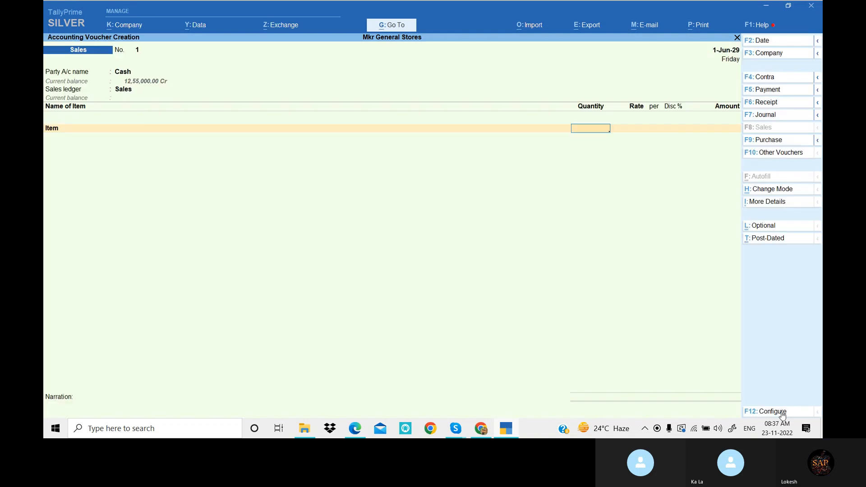
Step: Enter a quantity of 20 pk at a rate of 200 for Item and save the first sales voucher
{"action": "key", "text": "Return"}
{"action": "type", "text": "200"}
{"action": "key", "text": "Return"}
{"action": "key", "text": "Return"}
{"action": "key", "text": "Return"}
{"action": "key", "text": "Return"}
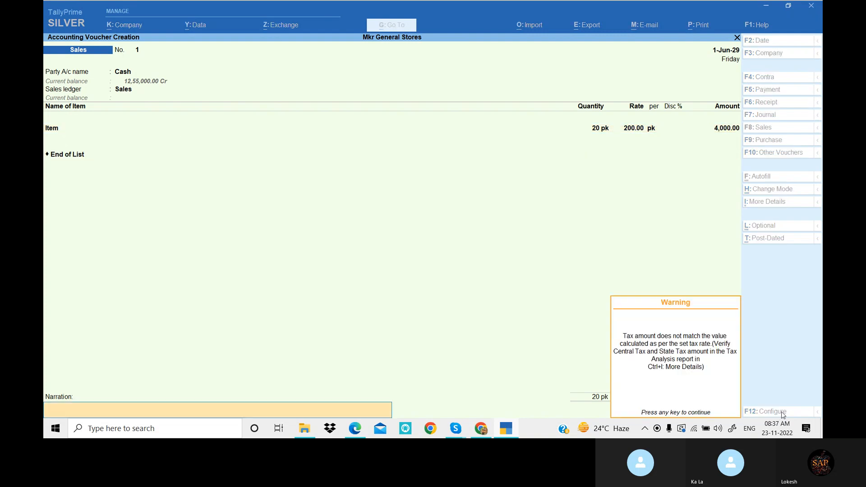
{"action": "key", "text": "Return"}
{"action": "key", "text": "Return"}
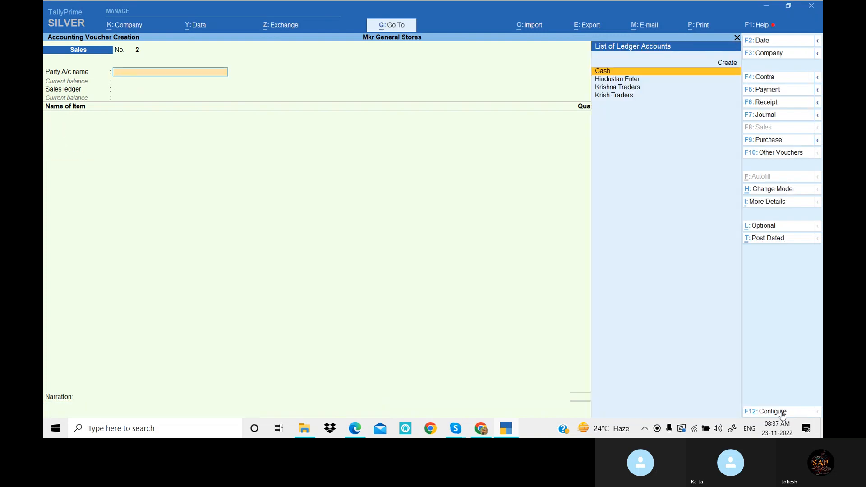
Step: Set Cash as the party and Sales as the ledger for the second sales voucher, keeping the default party details
{"action": "key", "text": "Return"}
{"action": "key", "text": "Return"}
{"action": "key", "text": "Return"}
{"action": "key", "text": "Return"}
{"action": "key", "text": "Return"}
{"action": "key", "text": "Return"}
{"action": "key", "text": "Return"}
{"action": "key", "text": "Return"}
{"action": "key", "text": "Return"}
{"action": "key", "text": "Return"}
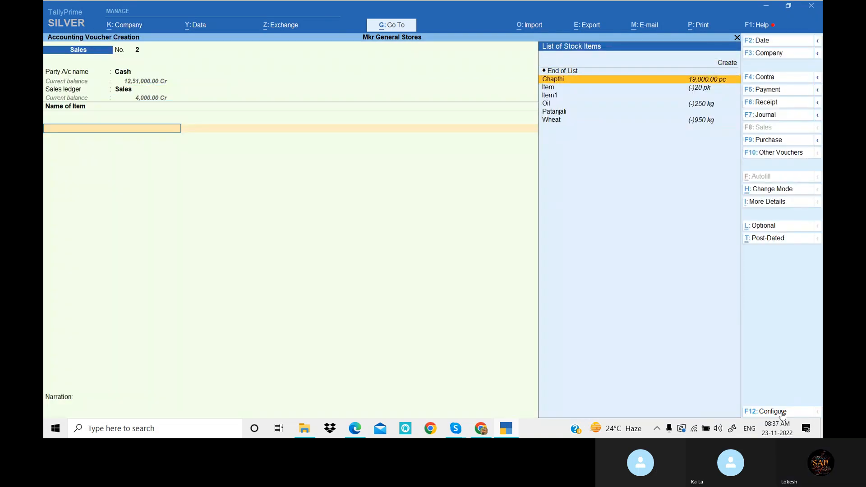
Step: Add Item1 with a quantity of 20 bg at a rate of 300 and save the second sales voucher
{"action": "key", "text": "Down"}
{"action": "key", "text": "Down"}
{"action": "key", "text": "Down"}
{"action": "key", "text": "Down"}
{"action": "key", "text": "Up"}
{"action": "key", "text": "Return"}
{"action": "type", "text": "20"}
{"action": "key", "text": "Return"}
{"action": "type", "text": "3"}
{"action": "key", "text": "Return"}
{"action": "key", "text": "Return"}
{"action": "key", "text": "Return"}
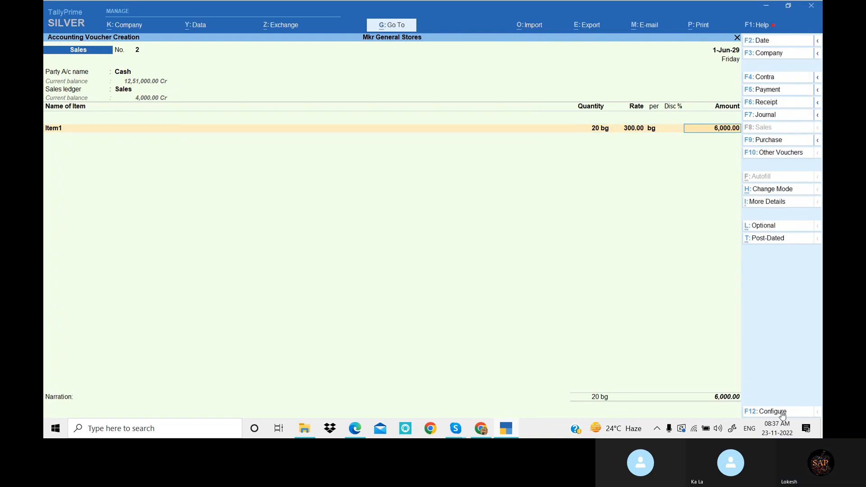
{"action": "key", "text": "Return"}
{"action": "key", "text": "Return"}
{"action": "key", "text": "Return"}
{"action": "key", "text": "Return"}
Step: Set Cash as the party and Sales as the ledger for the third sales voucher, keeping the default party details
{"action": "key", "text": "Return"}
{"action": "key", "text": "Return"}
{"action": "key", "text": "Return"}
{"action": "key", "text": "Return"}
{"action": "key", "text": "Return"}
{"action": "key", "text": "Return"}
{"action": "key", "text": "Return"}
{"action": "key", "text": "Return"}
{"action": "key", "text": "Return"}
{"action": "key", "text": "Return"}
{"action": "key", "text": "Return"}
{"action": "key", "text": "Return"}
{"action": "key", "text": "Return"}
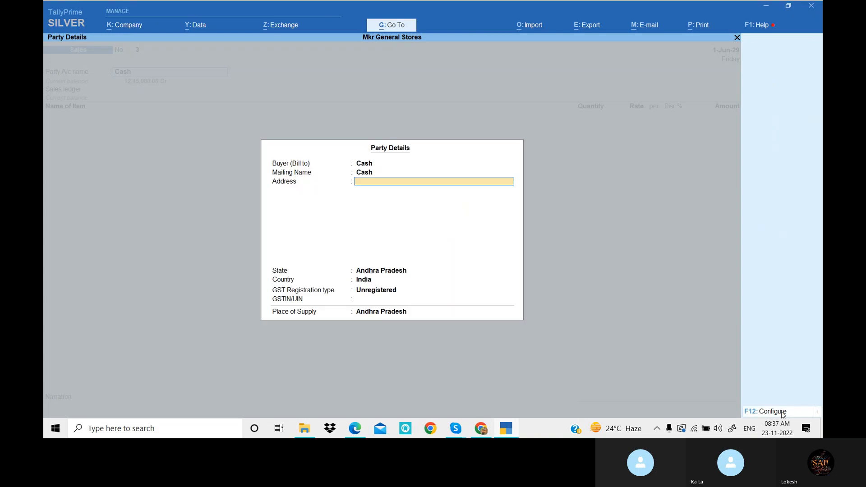
{"action": "key", "text": "Return"}
Step: Add Item with a quantity of 30 pk at a rate of 200 and save the third sales voucher
{"action": "key", "text": "Down"}
{"action": "key", "text": "Down"}
{"action": "key", "text": "Return"}
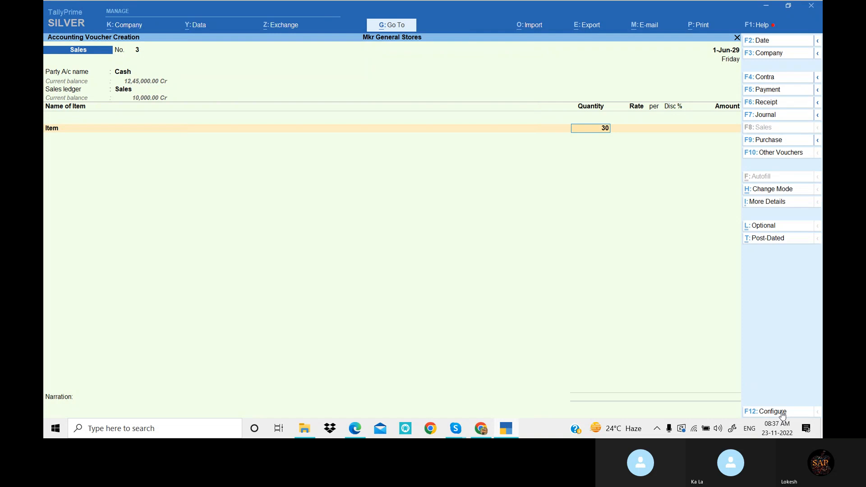
{"action": "type", "text": "30"}
{"action": "key", "text": "Return"}
{"action": "key", "text": "Return"}
{"action": "key", "text": "Return"}
{"action": "key", "text": "Return"}
{"action": "key", "text": "Return"}
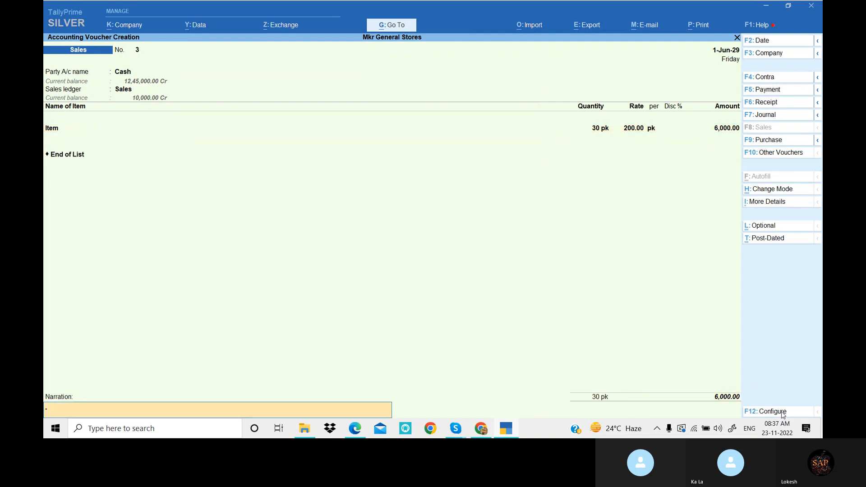
{"action": "key", "text": "Return"}
{"action": "key", "text": "Return"}
{"action": "key", "text": "Return"}
Step: Set Cash as the party and Sales as the ledger for the fourth sales voucher, leaving the dispatch details blank
{"action": "key", "text": "Return"}
{"action": "key", "text": "Return"}
{"action": "key", "text": "Return"}
{"action": "key", "text": "Return"}
{"action": "key", "text": "Return"}
{"action": "key", "text": "Return"}
{"action": "key", "text": "Return"}
{"action": "key", "text": "Return"}
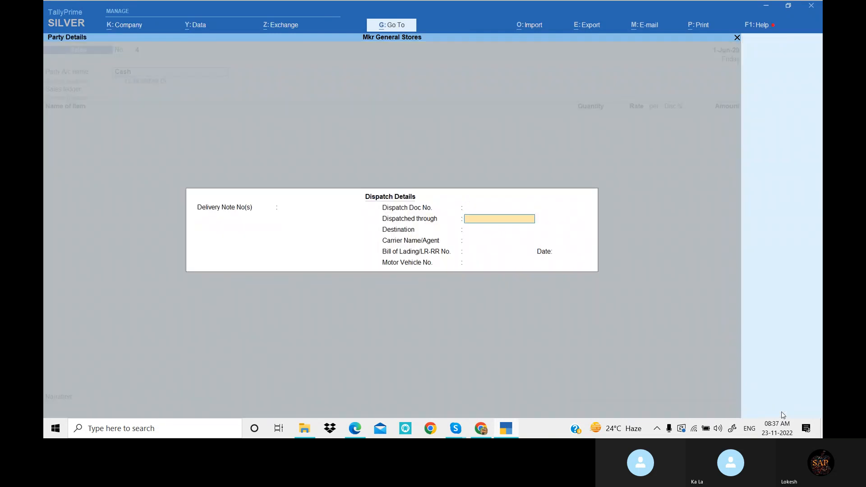
{"action": "key", "text": "Return"}
{"action": "key", "text": "Return"}
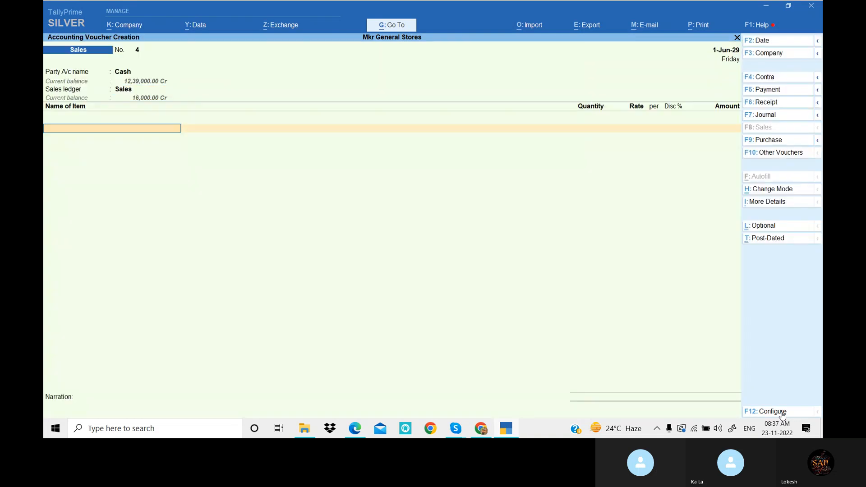
Step: Add Item1 with a quantity of 30 bg at a rate of 300 and save the fourth sales voucher
{"action": "key", "text": "Down"}
{"action": "key", "text": "Down"}
{"action": "key", "text": "Down"}
{"action": "key", "text": "Down"}
{"action": "key", "text": "Down"}
{"action": "key", "text": "Return"}
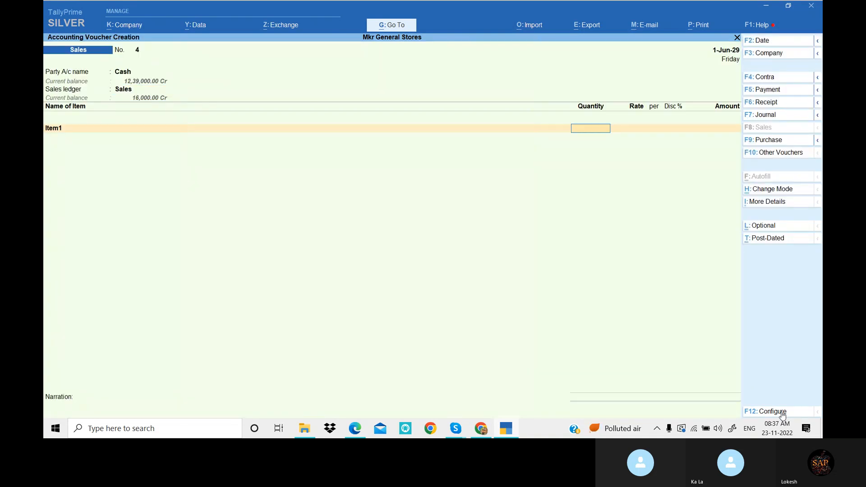
{"action": "type", "text": "30"}
{"action": "key", "text": "Return"}
{"action": "key", "text": "Return"}
{"action": "key", "text": "Return"}
{"action": "key", "text": "Return"}
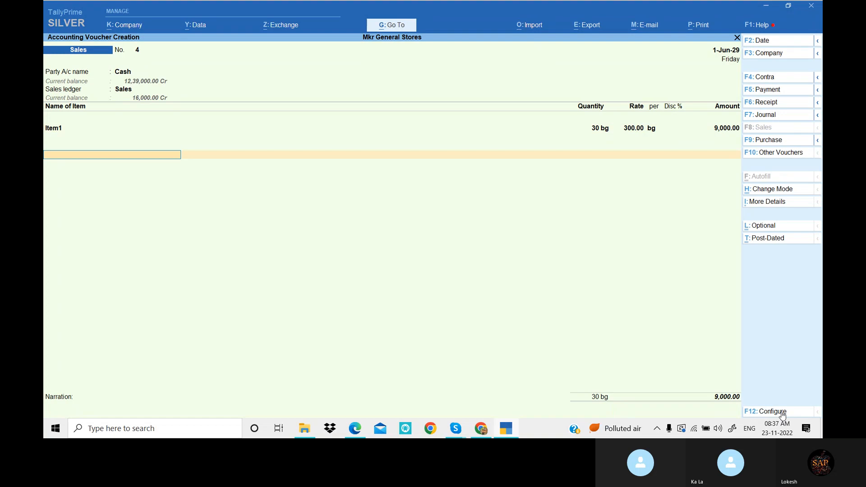
{"action": "key", "text": "Return"}
{"action": "key", "text": "Return"}
{"action": "key", "text": "Return"}
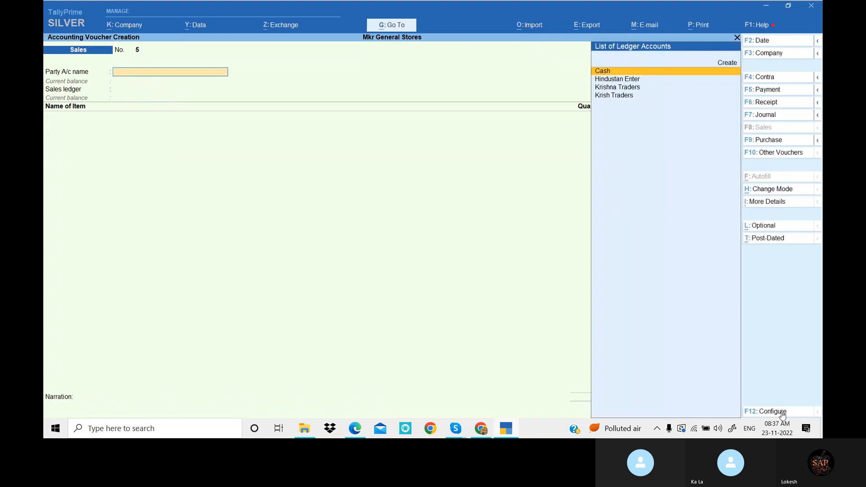
Step: Set Cash as the party and Sales as the ledger for the fifth sales voucher, keeping Andhra Pradesh as the state
{"action": "key", "text": "Return"}
{"action": "key", "text": "Return"}
{"action": "key", "text": "Return"}
{"action": "key", "text": "Return"}
{"action": "key", "text": "Return"}
{"action": "key", "text": "Return"}
{"action": "key", "text": "Return"}
{"action": "key", "text": "Return"}
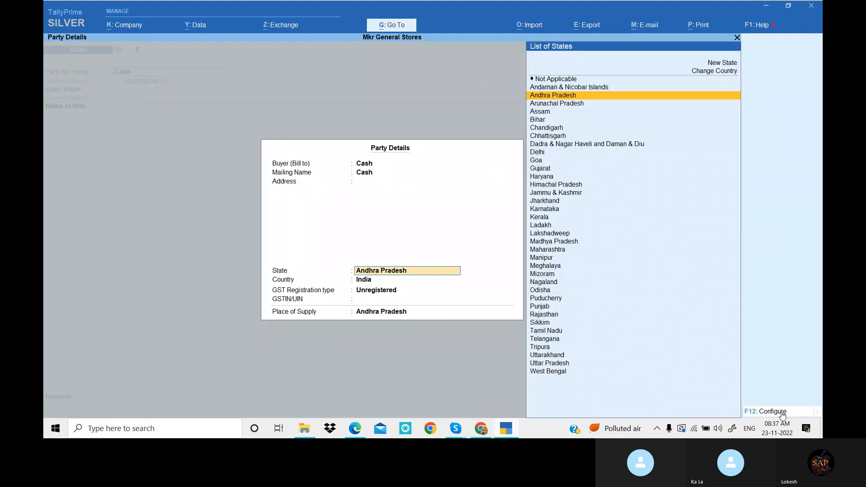
{"action": "key", "text": "Return"}
{"action": "key", "text": "Return"}
{"action": "key", "text": "Return"}
{"action": "key", "text": "Return"}
{"action": "key", "text": "Return"}
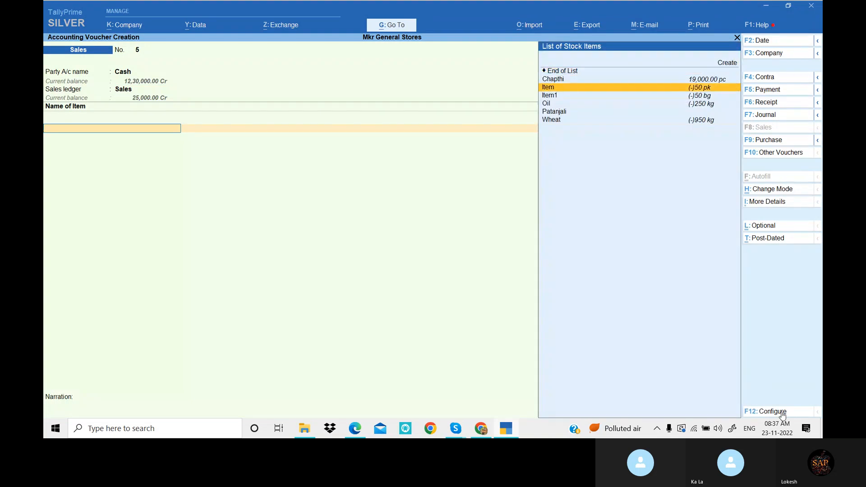
Step: Add Item with a quantity of 300 pk at a rate of 200 to the fifth sales voucher
{"action": "key", "text": "Return"}
{"action": "type", "text": "300"}
{"action": "key", "text": "Return"}
{"action": "key", "text": "Return"}
{"action": "key", "text": "Return"}
{"action": "key", "text": "Return"}
{"action": "key", "text": "Return"}
{"action": "key", "text": "Return"}
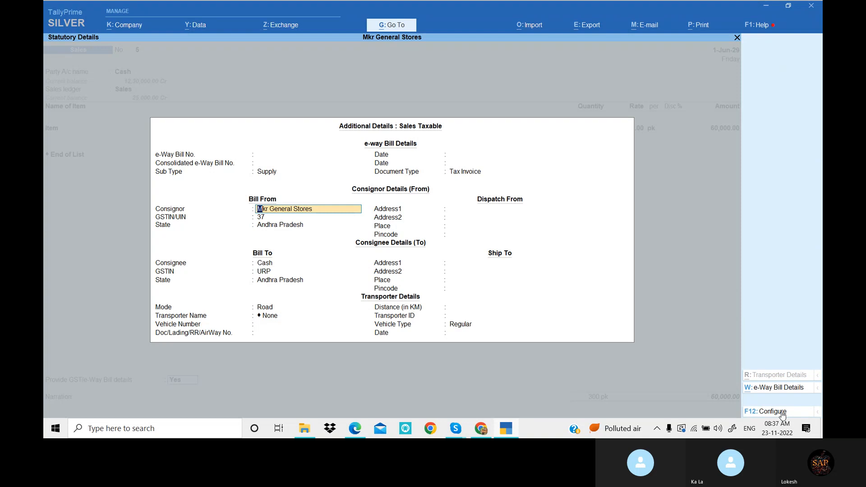
Step: Back out of the additional e-Way Bill details and set Provide GST/e-Way Bill details to No
{"action": "key", "text": "BackSpace"}
{"action": "key", "text": "BackSpace"}
{"action": "key", "text": "BackSpace"}
{"action": "key", "text": "BackSpace"}
{"action": "key", "text": "BackSpace"}
{"action": "key", "text": "BackSpace"}
{"action": "key", "text": "BackSpace"}
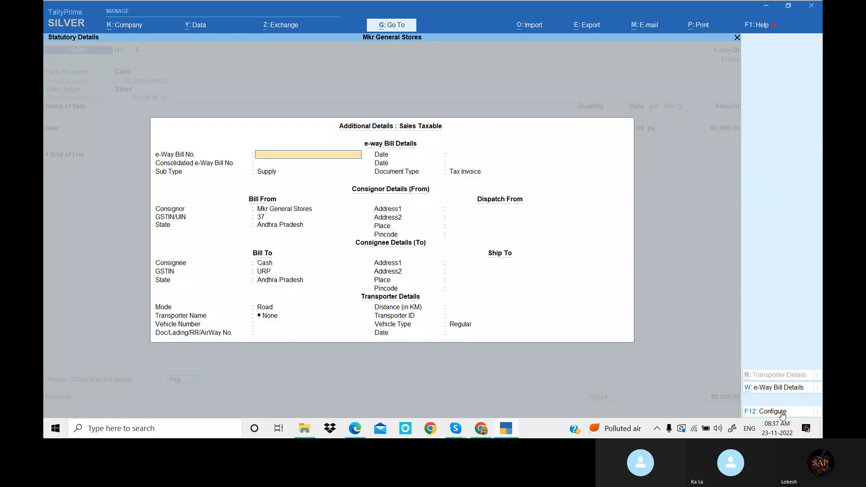
{"action": "key", "text": "Up"}
{"action": "key", "text": "Return"}
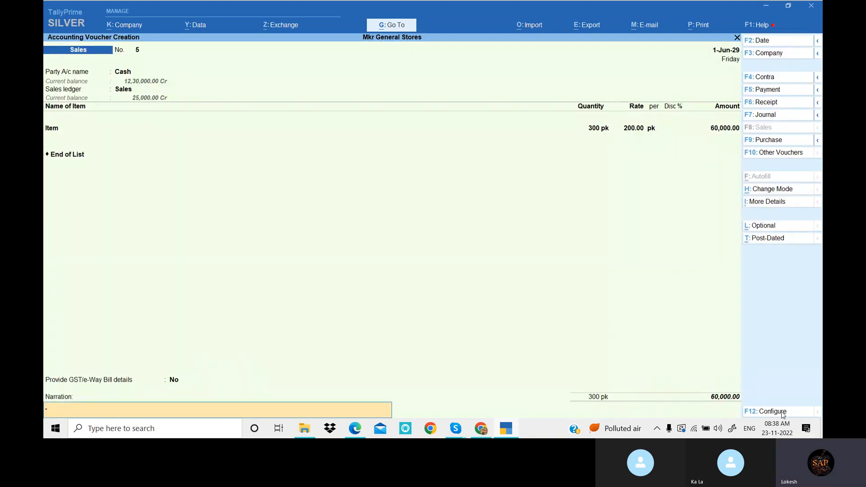
Step: Save the fifth sales voucher, quit voucher creation and open the Day Book
{"action": "key", "text": "Return"}
{"action": "key", "text": "Return"}
{"action": "key", "text": "Return"}
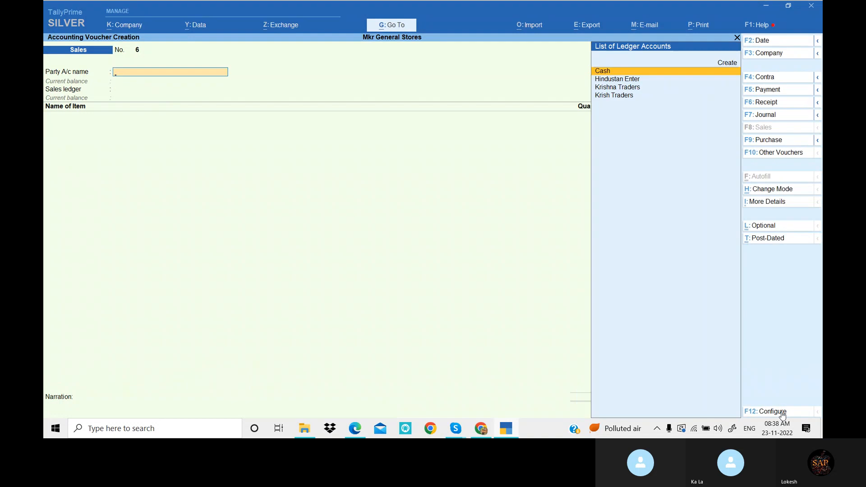
{"action": "key", "text": "Escape"}
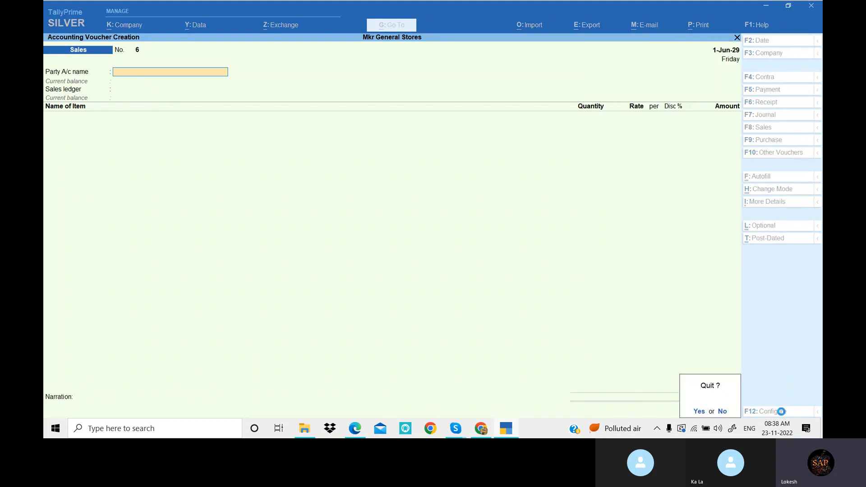
{"action": "key", "text": "Return"}
{"action": "key", "text": "Down"}
{"action": "key", "text": "Return"}
Step: Cancel sales voucher No. 3 from the Day Book
{"action": "key", "text": "Down"}
{"action": "key", "text": "Down"}
{"action": "key", "text": "Down"}
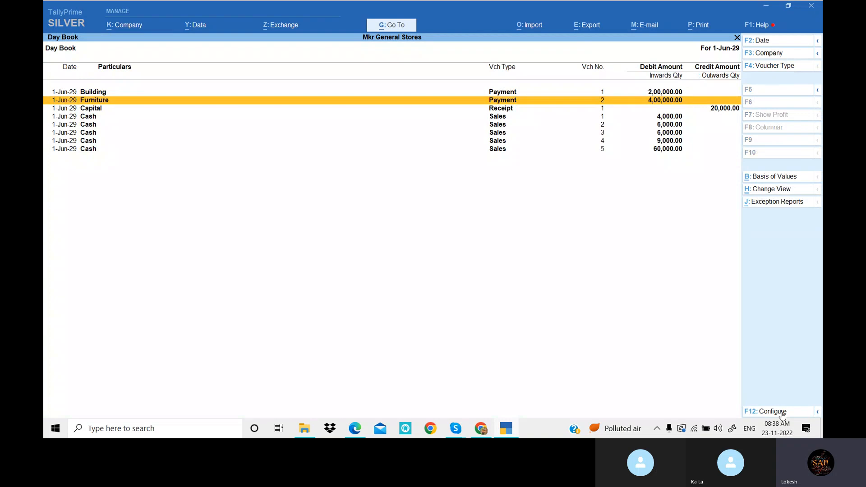
{"action": "key", "text": "Down"}
{"action": "key", "text": "Down"}
{"action": "key", "text": "Down"}
{"action": "key", "text": "Down"}
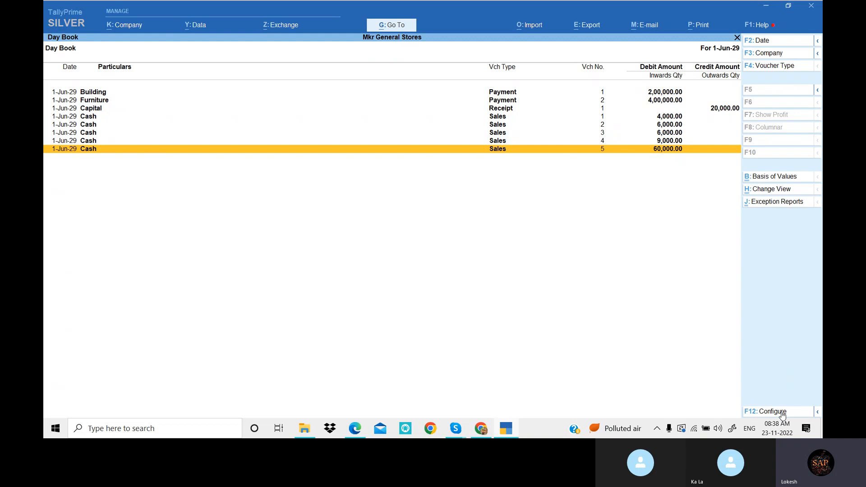
{"action": "key", "text": "Up"}
{"action": "key", "text": "Up"}
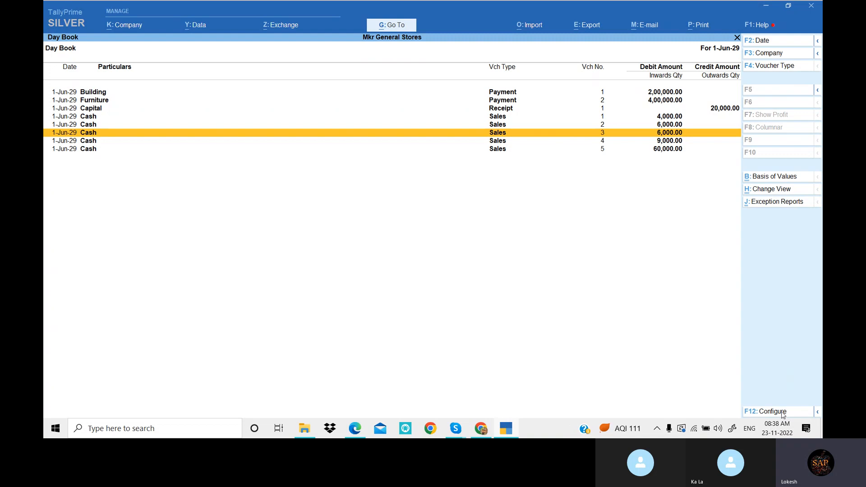
{"action": "key", "text": "alt+x"}
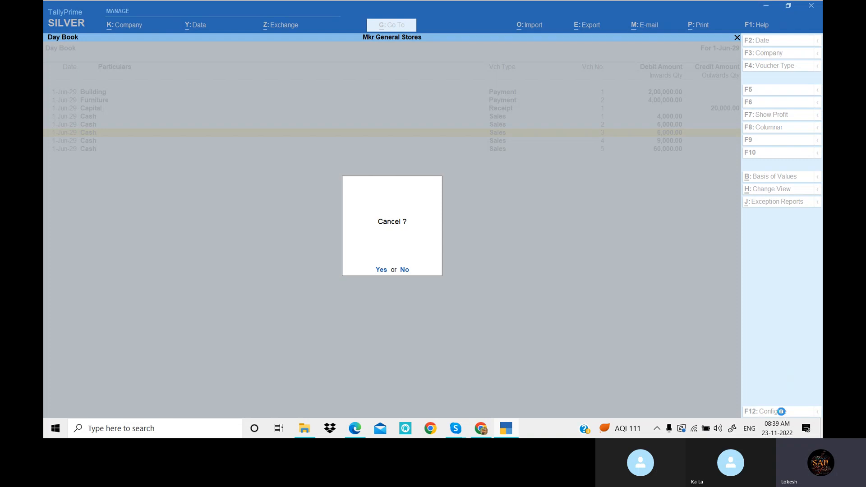
{"action": "key", "text": "Return"}
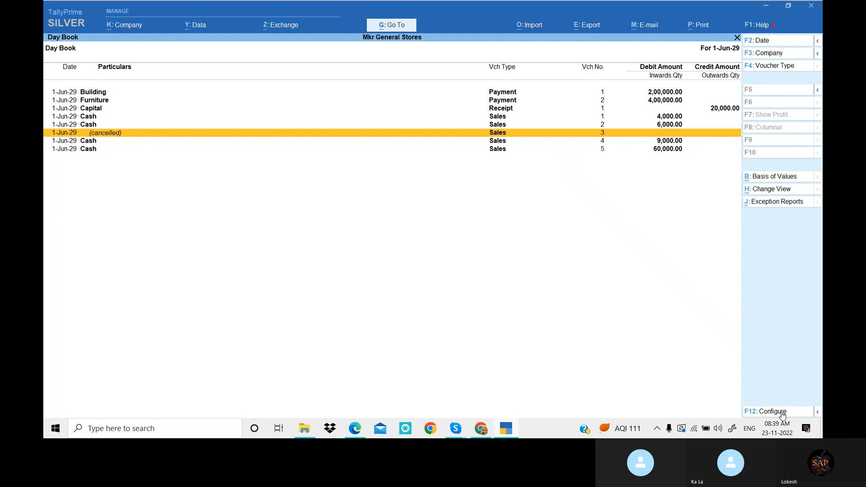
Step: View the cancelled sales voucher No. 3, quit it and return to the Gateway of Tally
{"action": "key", "text": "Return"}
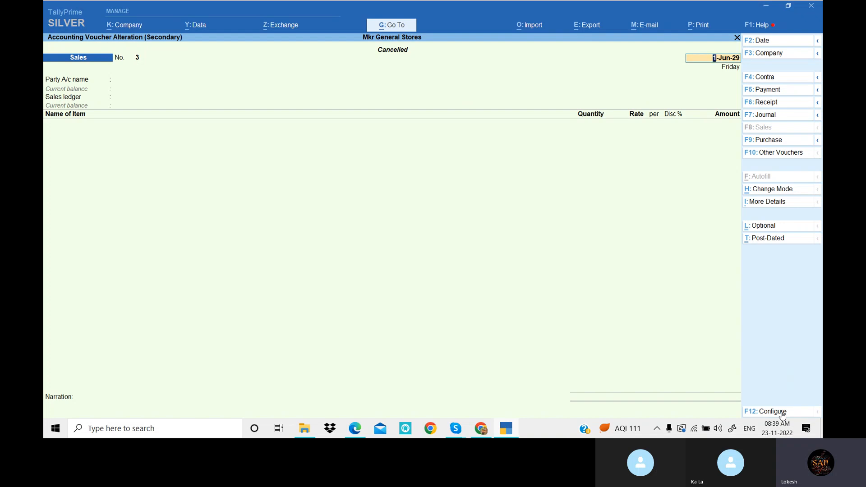
{"action": "key", "text": "Escape"}
{"action": "key", "text": "Escape"}
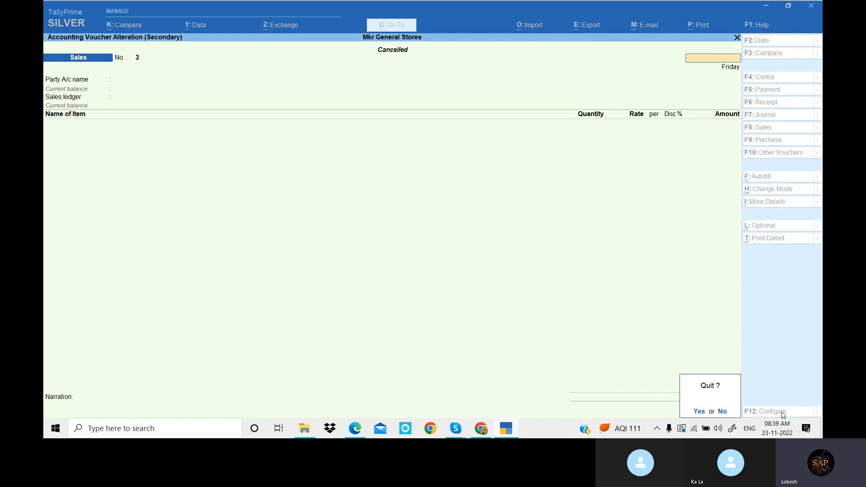
{"action": "key", "text": "Return"}
{"action": "key", "text": "Escape"}
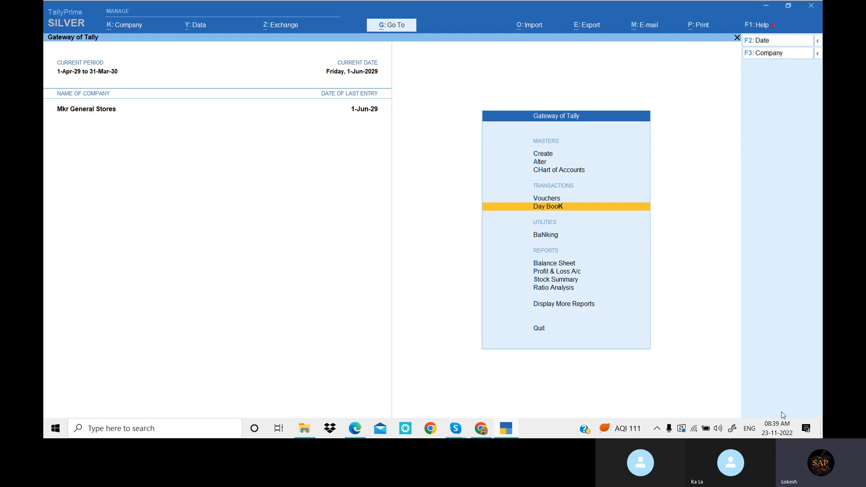
Step: Switch to the PDF shortcut list, read the entry on zooming print preview screens and return to TallyPrime
{"action": "left_click", "coordinate": [512, 432]}
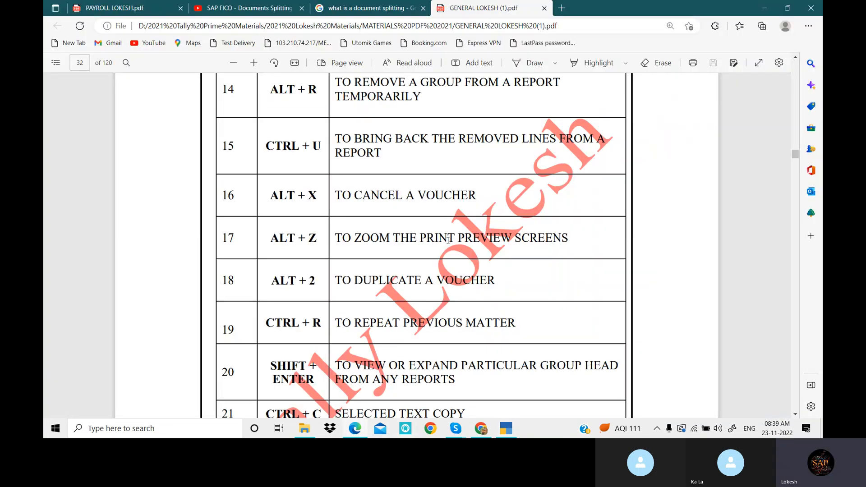
{"action": "scroll", "coordinate": [338, 225], "scroll_direction": "down", "scroll_amount": 1}
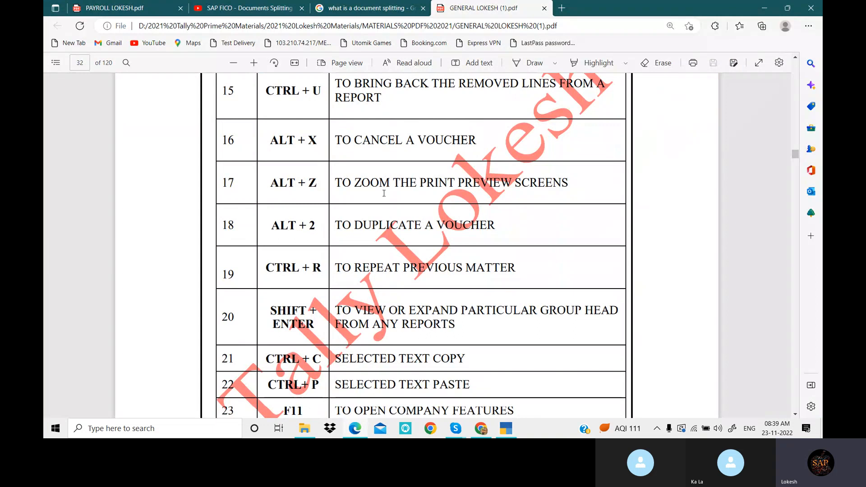
{"action": "left_click", "coordinate": [513, 429]}
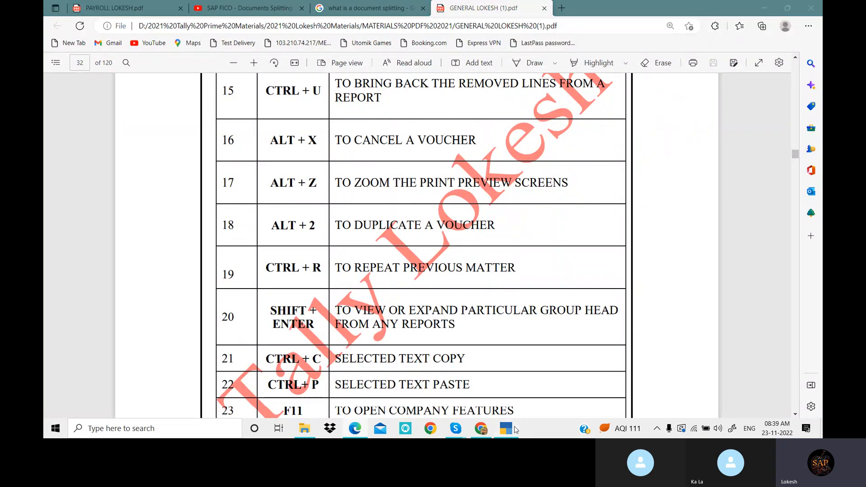
Step: Open sales voucher No. 4 from the Day Book
{"action": "key", "text": "Return"}
{"action": "key", "text": "Down"}
{"action": "key", "text": "Down"}
{"action": "key", "text": "Down"}
{"action": "key", "text": "Down"}
{"action": "key", "text": "Down"}
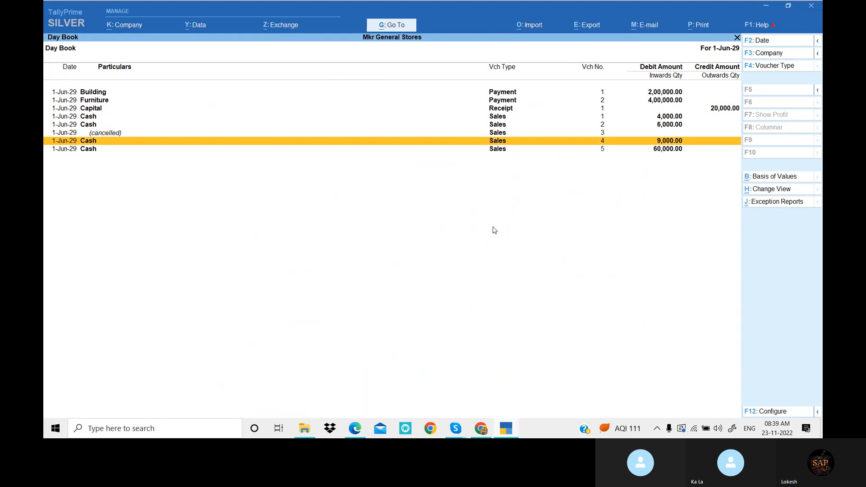
{"action": "key", "text": "Return"}
Step: Preview the voucher's tax invoice, zoom in on the print preview to examine the invoice, and close the preview
{"action": "key", "text": "ctrl+p"}
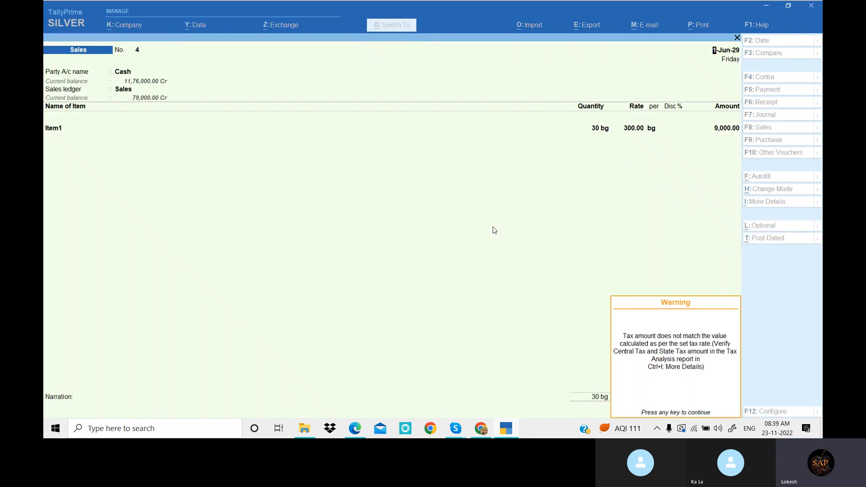
{"action": "key", "text": "Return"}
{"action": "key", "text": "i"}
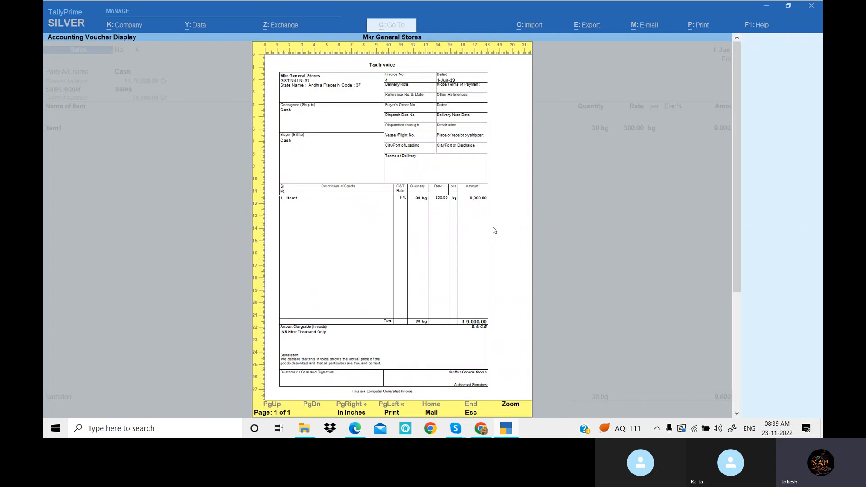
{"action": "left_click", "coordinate": [494, 230]}
{"action": "scroll", "coordinate": [433, 260], "scroll_direction": "down", "scroll_amount": 5}
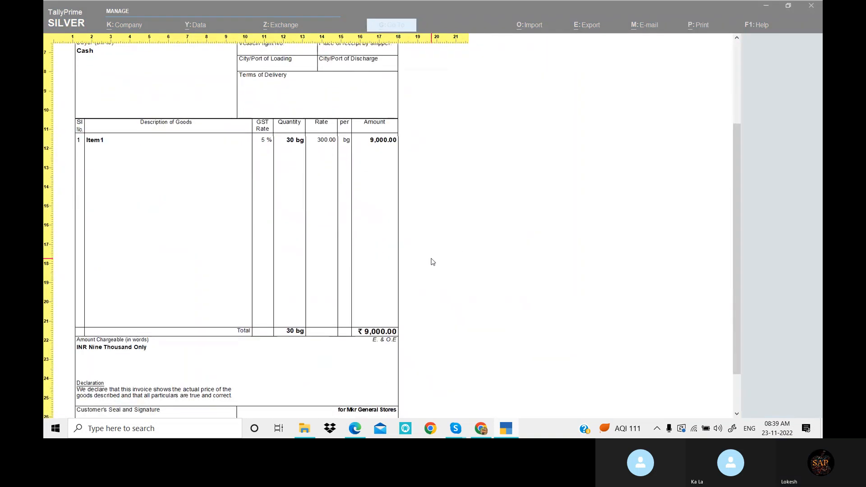
{"action": "left_click", "coordinate": [432, 261]}
{"action": "key", "text": "Escape"}
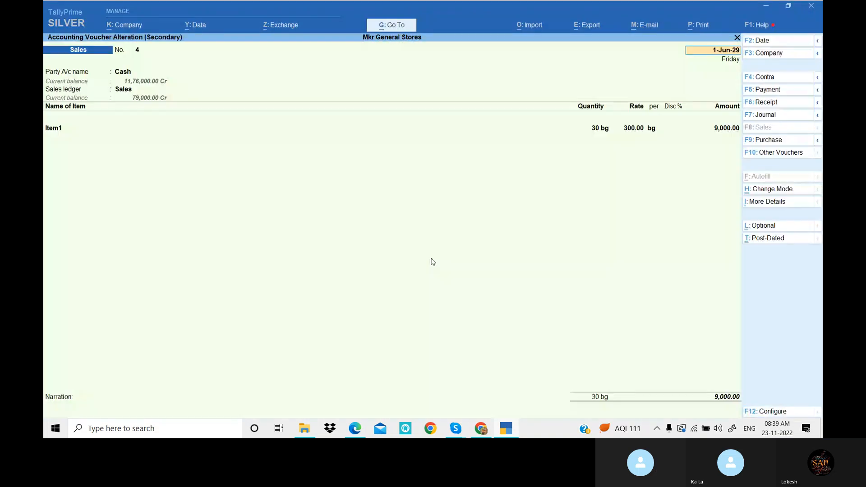
Step: Check the entry on duplicating a voucher in the PDF shortcut list, return to TallyPrime and quit sales voucher No. 4
{"action": "left_click", "coordinate": [506, 434]}
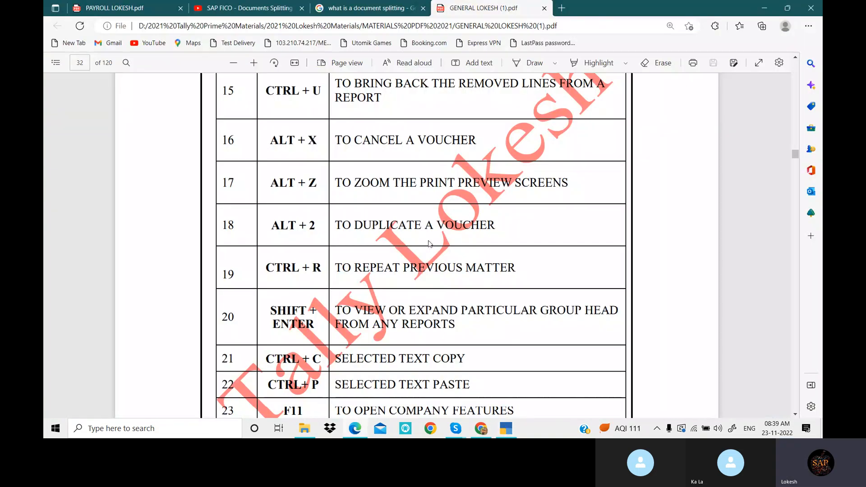
{"action": "scroll", "coordinate": [311, 162], "scroll_direction": "down", "scroll_amount": 2}
{"action": "scroll", "coordinate": [311, 162], "scroll_direction": "up", "scroll_amount": 1}
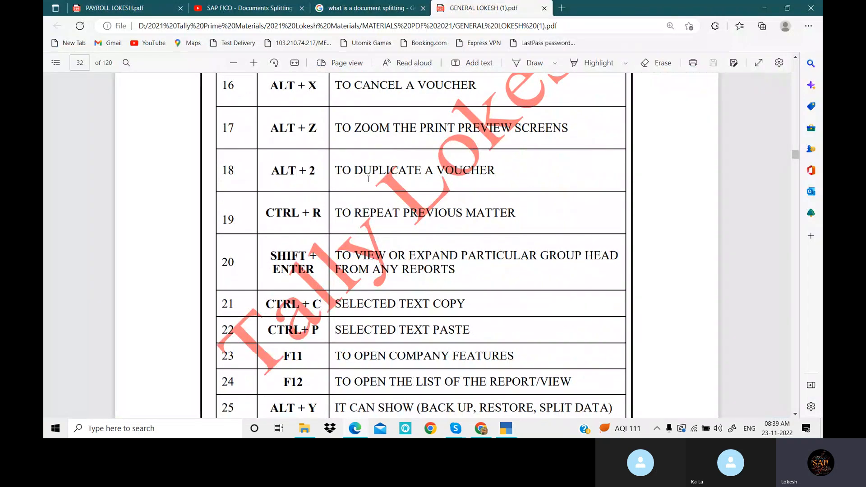
{"action": "left_click", "coordinate": [511, 434]}
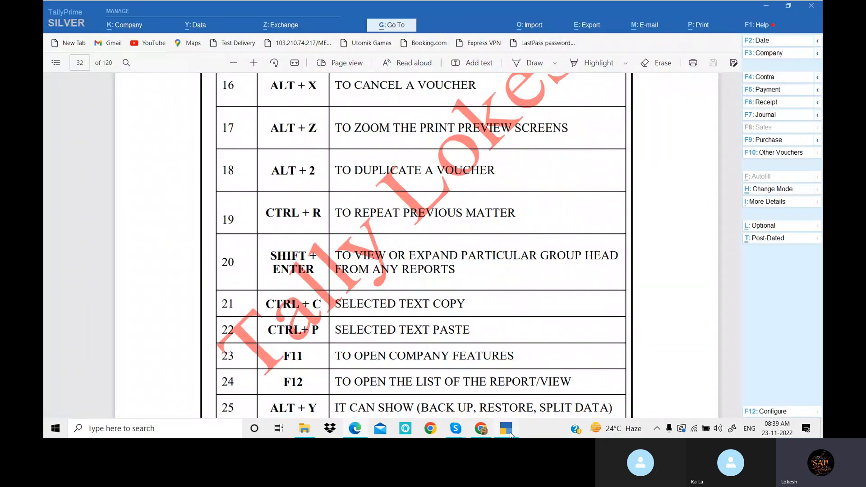
{"action": "key", "text": "Escape"}
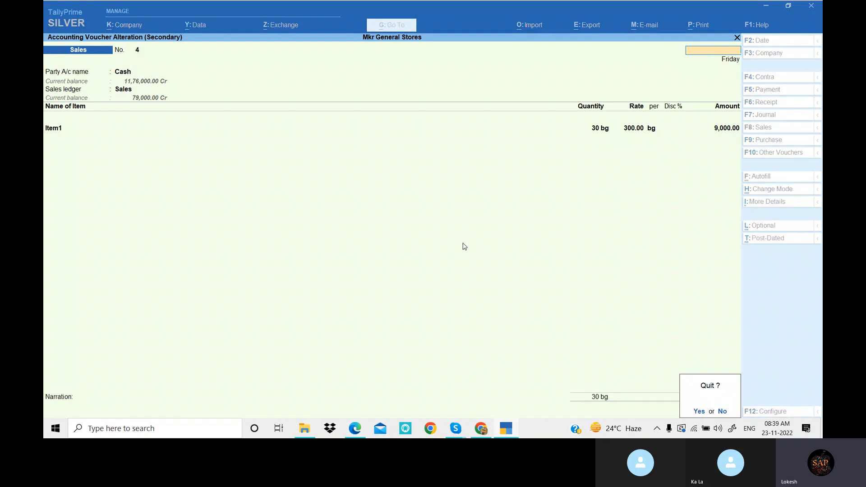
{"action": "key", "text": "y"}
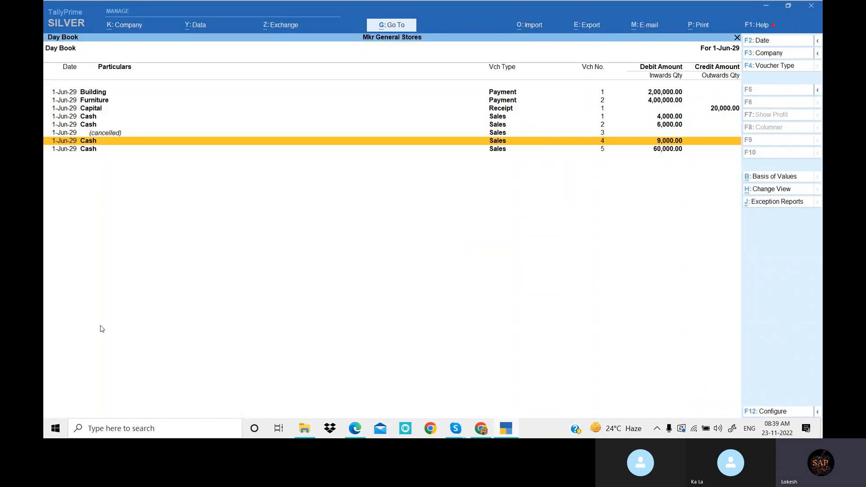
{"action": "left_click", "coordinate": [505, 152]}
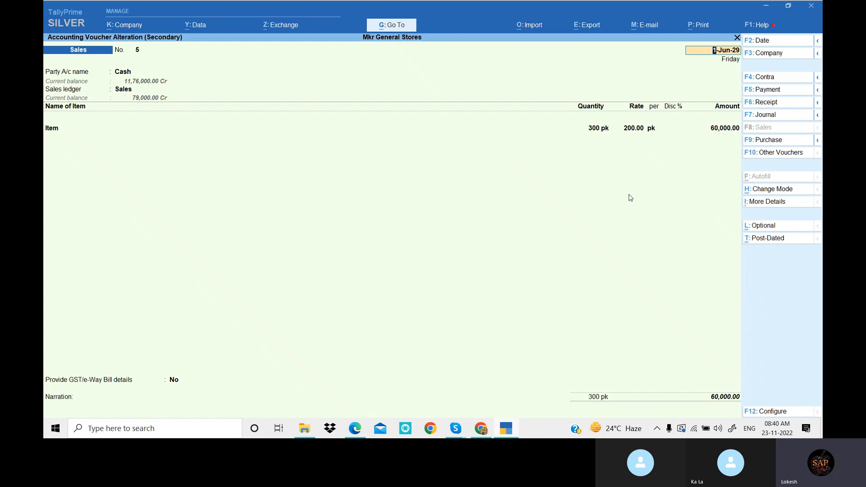
{"action": "key", "text": "BackSpace"}
{"action": "key", "text": "Escape"}
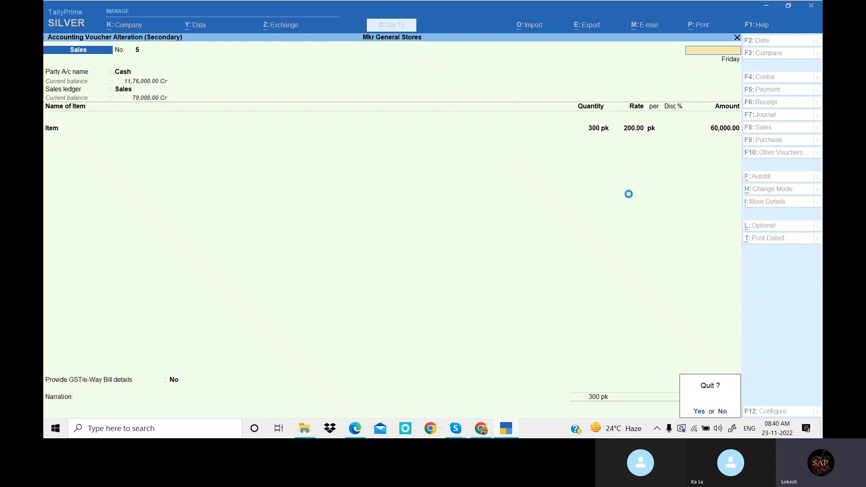
{"action": "key", "text": "y"}
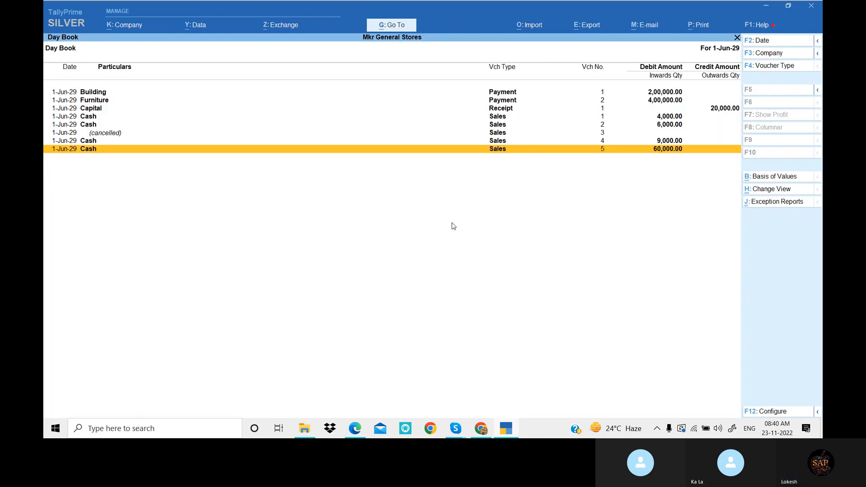
{"action": "right_click", "coordinate": [136, 435]}
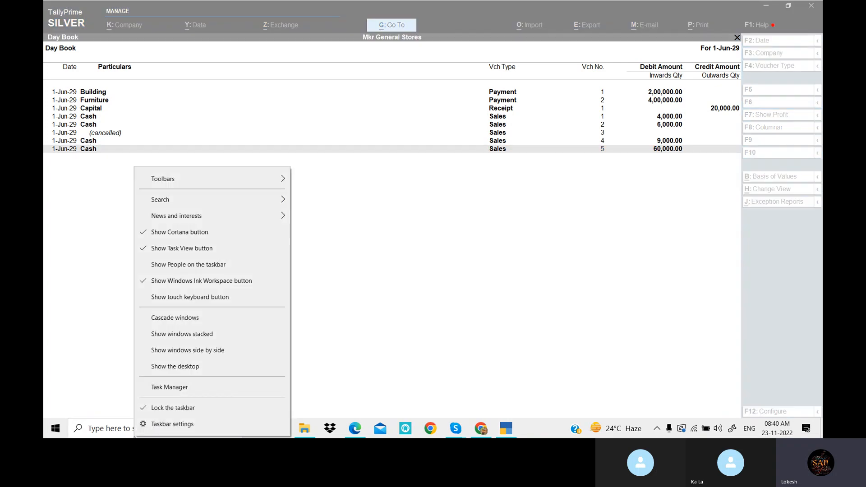
{"action": "left_click", "coordinate": [472, 238]}
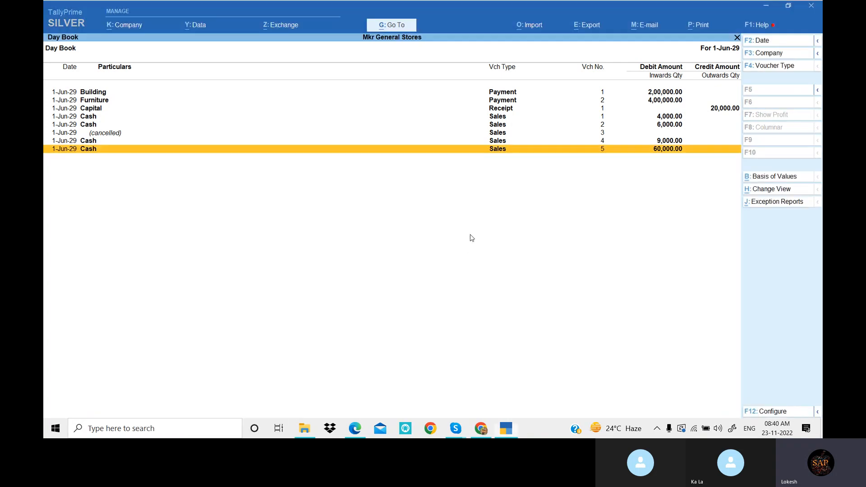
Step: Change the date of sales voucher No. 5 to 1-7 and save the voucher
{"action": "double_click", "coordinate": [497, 151]}
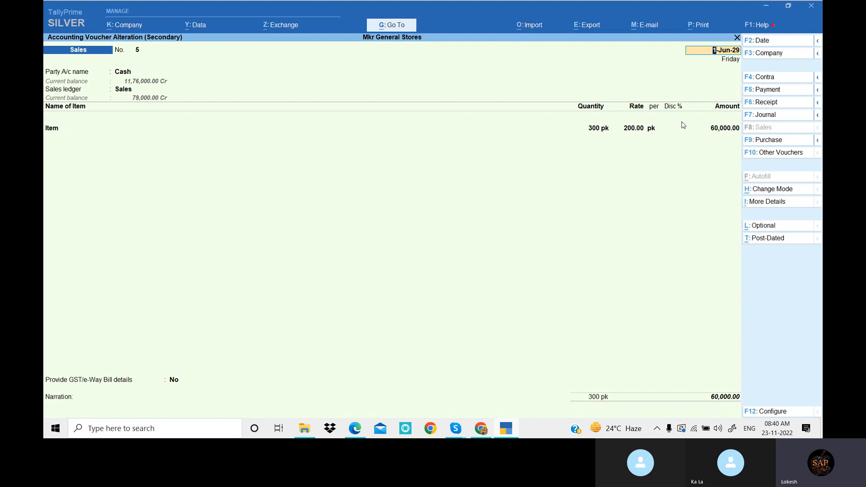
{"action": "type", "text": "1-"}
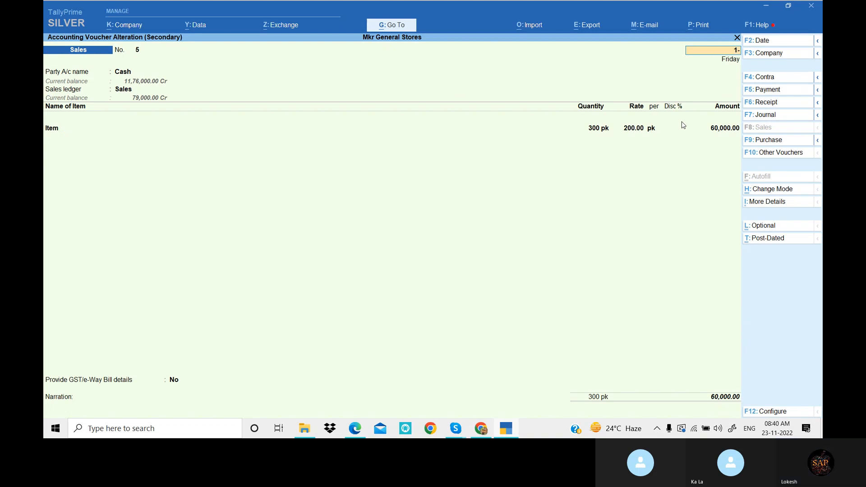
{"action": "type", "text": "7"}
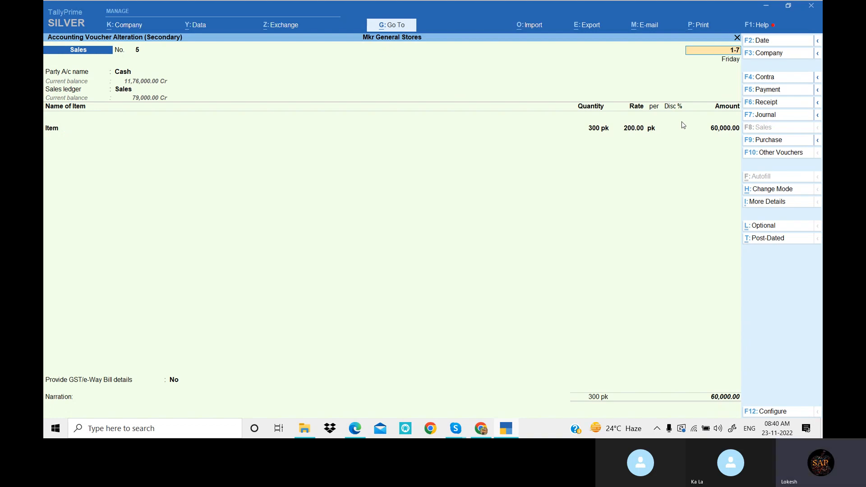
{"action": "key", "text": "Return"}
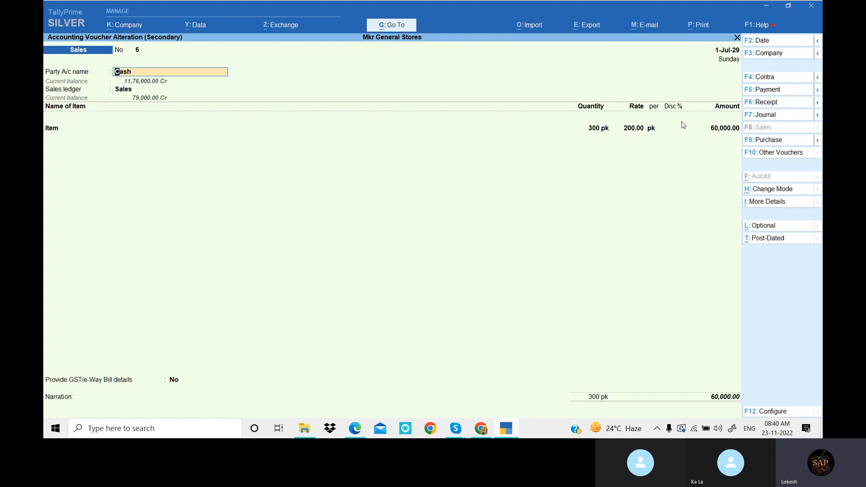
{"action": "key", "text": "ctrl"}
{"action": "key", "text": "ctrl+a"}
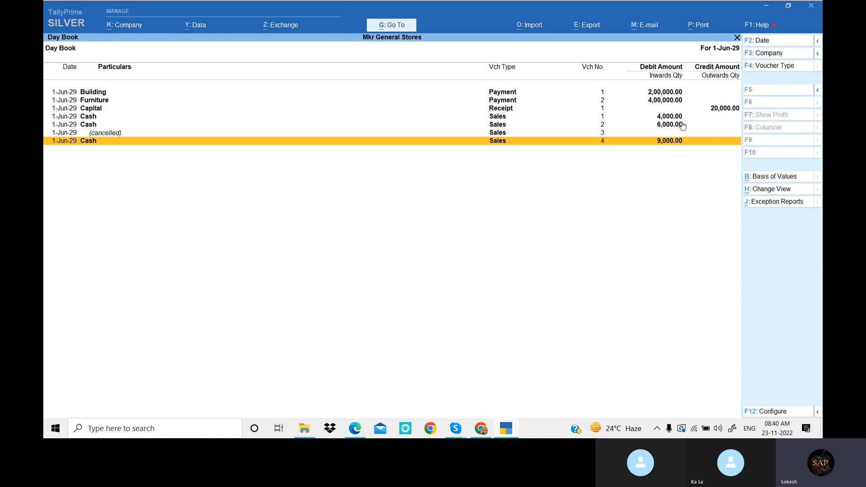
Step: Set the Day Book period to 1-Apr-29 to 1-Jul-29 and select the sales voucher dated 1-Jul-29
{"action": "key", "text": "alt+F2"}
{"action": "key", "text": "BackSpace"}
{"action": "key", "text": "Return"}
{"action": "key", "text": "BackSpace"}
{"action": "key", "text": "Return"}
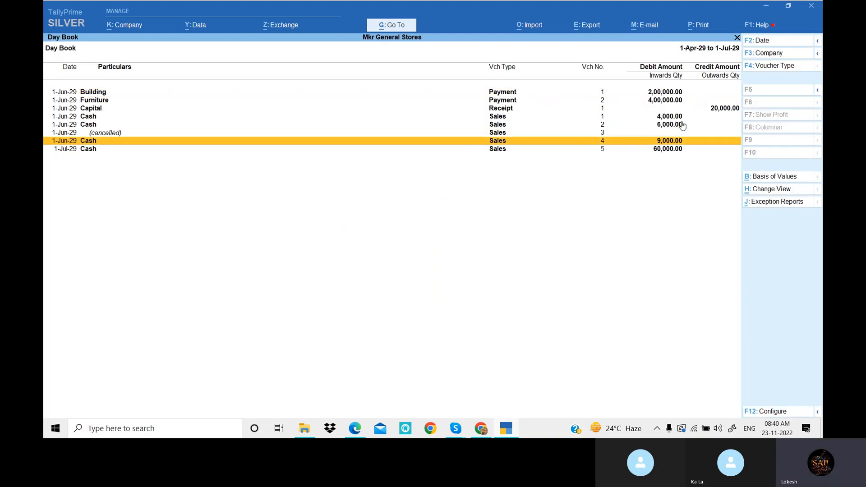
{"action": "key", "text": "Down"}
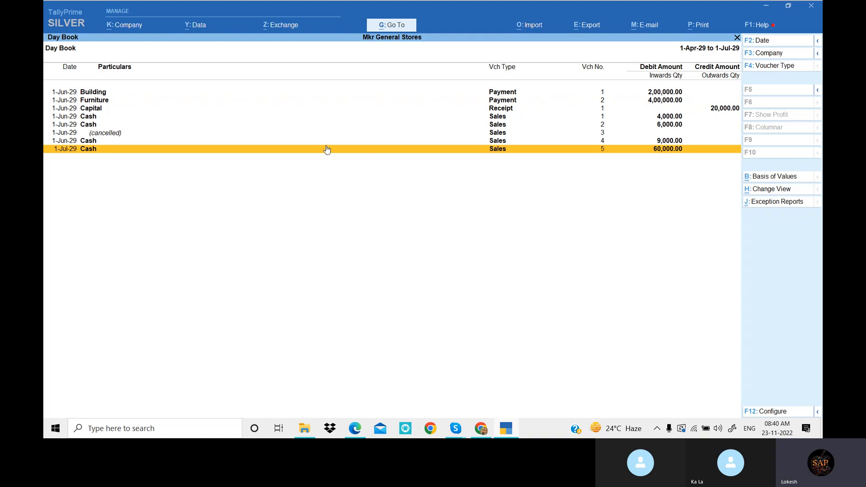
Step: Review the Day Book entries from the first voucher to the last and close the report
{"action": "scroll", "coordinate": [366, 175], "scroll_direction": "up", "scroll_amount": 3}
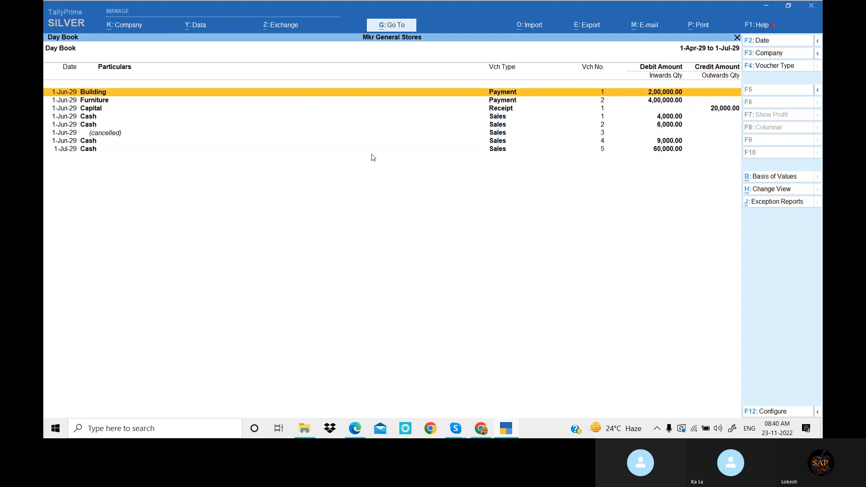
{"action": "scroll", "coordinate": [373, 158], "scroll_direction": "down", "scroll_amount": 5}
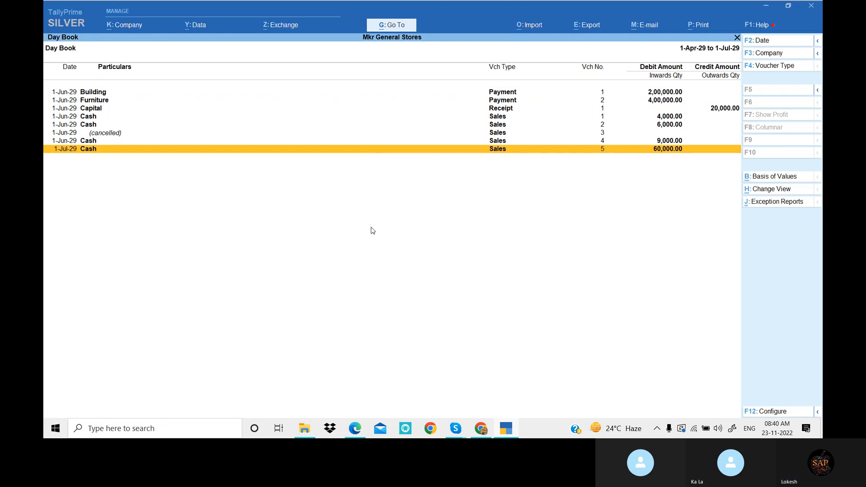
{"action": "key", "text": "Escape"}
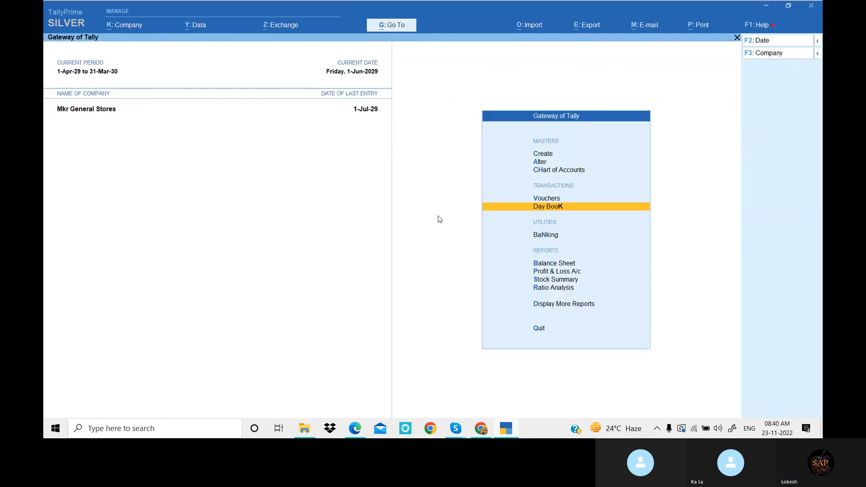
Step: Check the entry on repeating previous matter in the PDF shortcut list and return to TallyPrime
{"action": "left_click", "coordinate": [507, 429]}
{"action": "scroll", "coordinate": [425, 201], "scroll_direction": "down", "scroll_amount": 1}
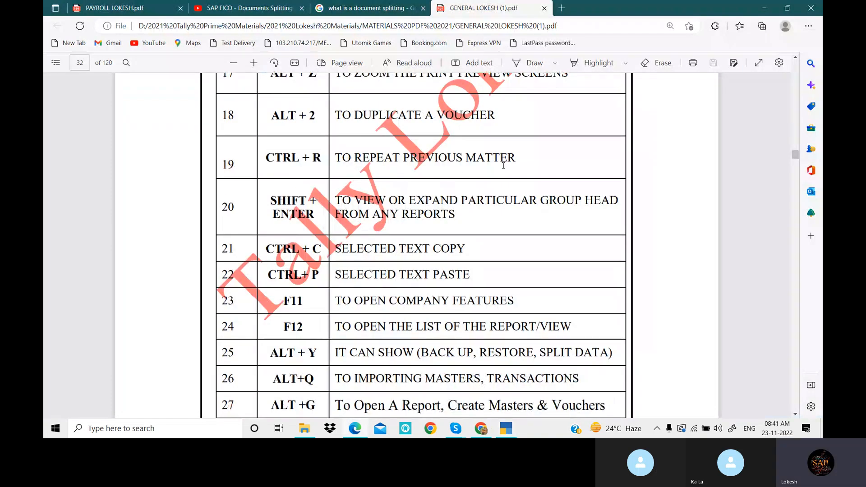
{"action": "scroll", "coordinate": [506, 164], "scroll_direction": "down", "scroll_amount": 2}
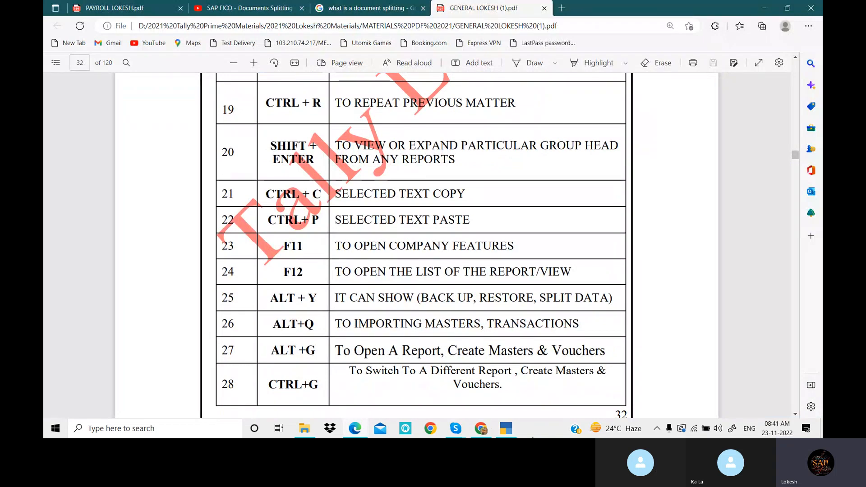
{"action": "left_click", "coordinate": [514, 429]}
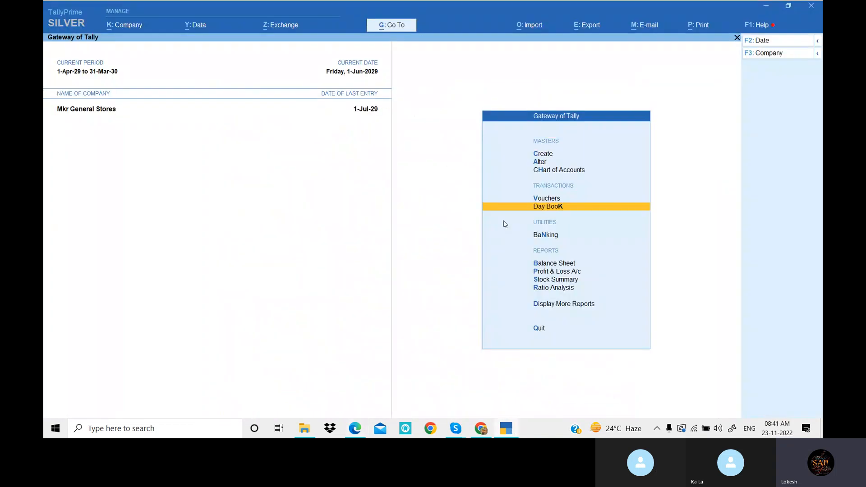
Step: Create and save a stock item named Vivo1
{"action": "key", "text": "Up"}
{"action": "key", "text": "Up"}
{"action": "key", "text": "Up"}
{"action": "key", "text": "Up"}
{"action": "key", "text": "Return"}
{"action": "key", "text": "Down"}
{"action": "key", "text": "Down"}
{"action": "key", "text": "Down"}
{"action": "key", "text": "Down"}
{"action": "key", "text": "Down"}
{"action": "key", "text": "Down"}
{"action": "key", "text": "Return"}
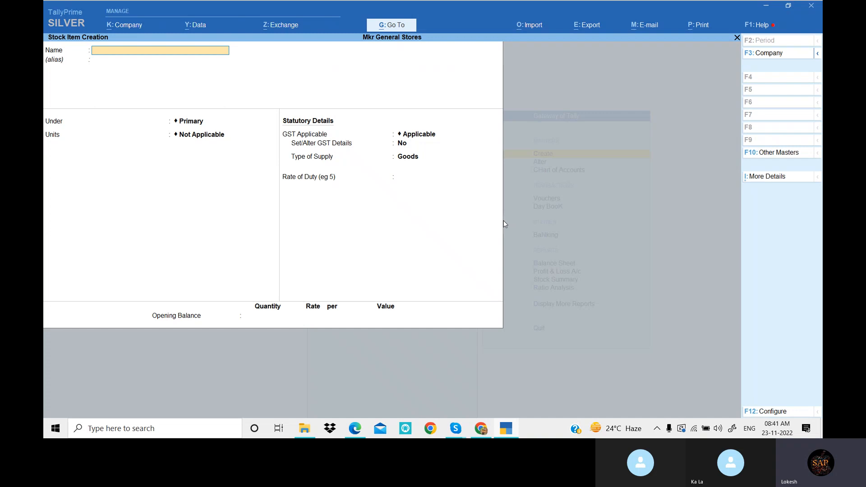
{"action": "type", "text": "Vivo1"}
{"action": "key", "text": "Return"}
{"action": "key", "text": "ctrl+a"}
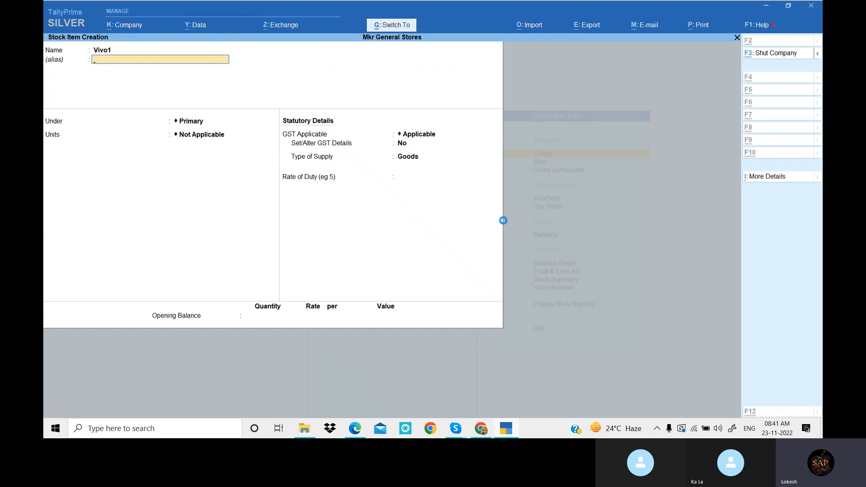
Step: Create stock items Vivo2 and Vivo3, repeating the previous item's name and changing its number each time
{"action": "type", "text": "Vivo"}
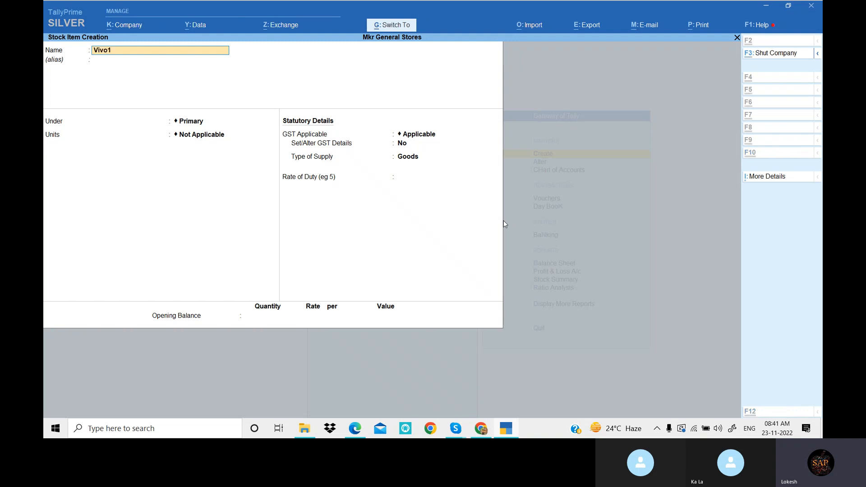
{"action": "key", "text": "ctrl"}
{"action": "key", "text": "ctrl"}
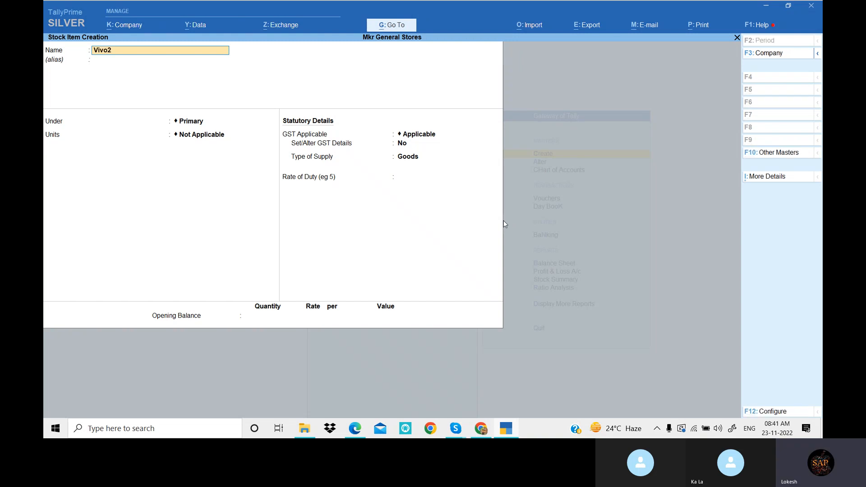
{"action": "key", "text": "Return"}
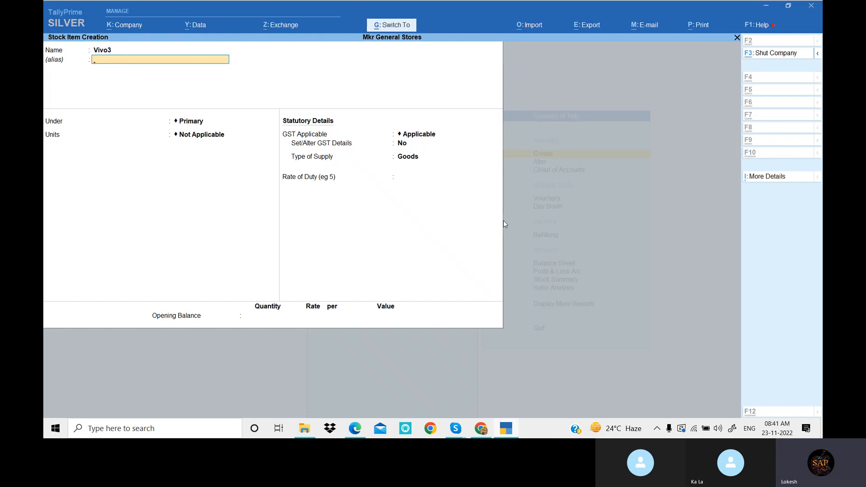
{"action": "key", "text": "ctrl+a"}
Step: Create stock items Vivo4 and Vivo5 in the same way and quit stock item creation
{"action": "type", "text": "Vivo2"}
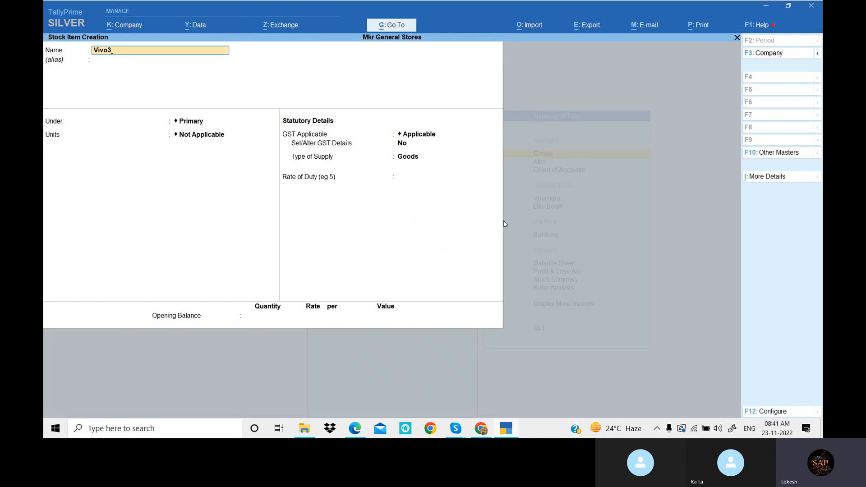
{"action": "key", "text": "BackSpace"}
{"action": "key", "text": "Return"}
{"action": "key", "text": "ctrl+a"}
{"action": "key", "text": "ctrl+r"}
{"action": "key", "text": "Return"}
{"action": "key", "text": "ctrl+a"}
{"action": "key", "text": "Escape"}
{"action": "key", "text": "Return"}
{"action": "key", "text": "Escape"}
Step: Open the list of stock items for alteration and look through the newly created Vivo items
{"action": "key", "text": "a"}
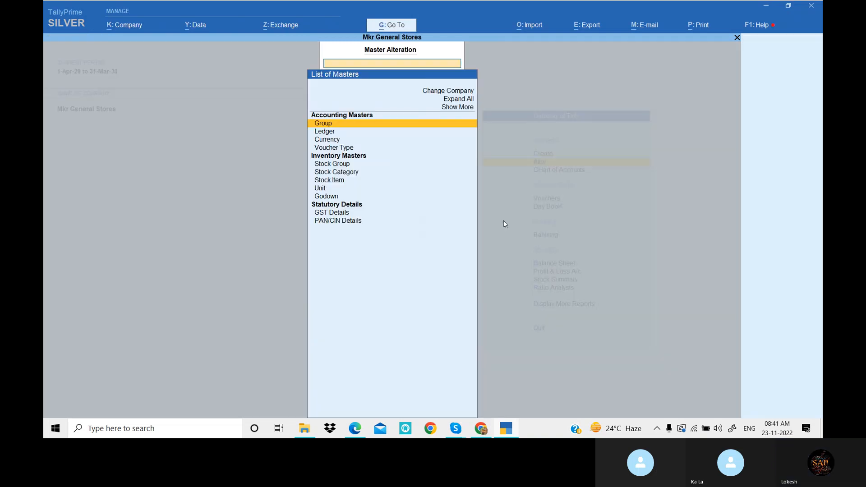
{"action": "key", "text": "Down"}
{"action": "key", "text": "Down"}
{"action": "key", "text": "Down"}
{"action": "key", "text": "Down"}
{"action": "key", "text": "Down"}
{"action": "key", "text": "Down"}
{"action": "key", "text": "Return"}
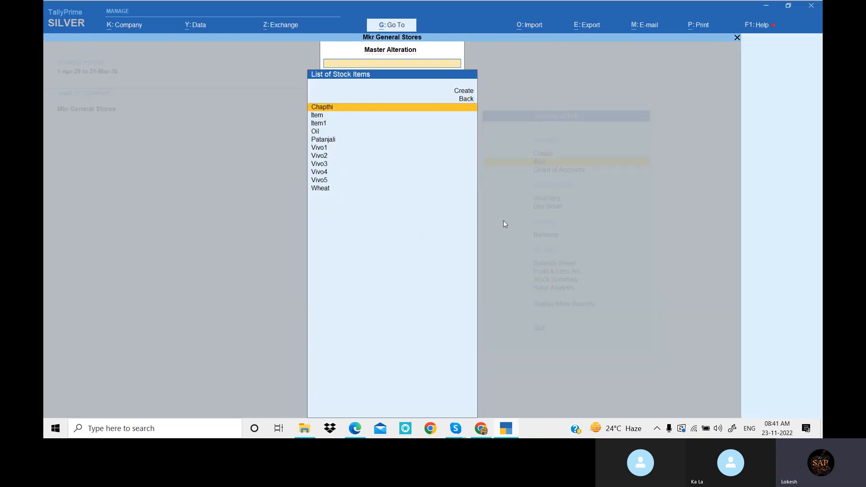
{"action": "key", "text": "Down"}
{"action": "key", "text": "Down"}
{"action": "key", "text": "Down"}
{"action": "key", "text": "Down"}
{"action": "key", "text": "Down"}
{"action": "key", "text": "Down"}
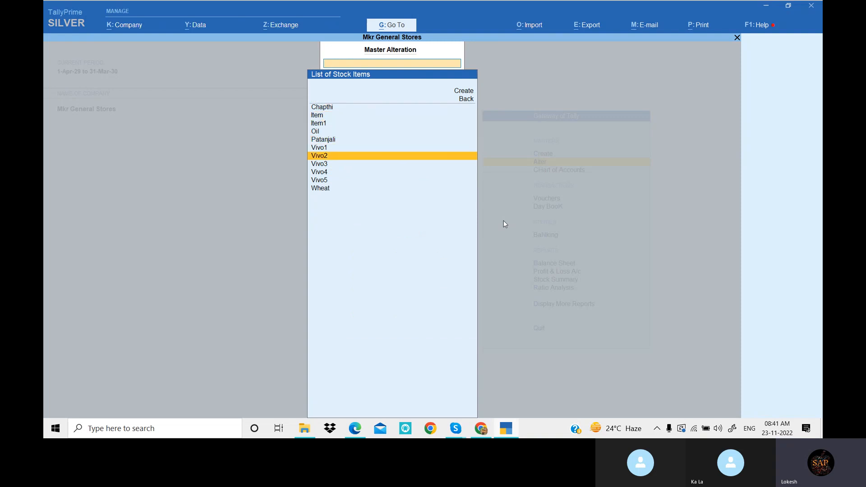
{"action": "key", "text": "Down"}
{"action": "key", "text": "Down"}
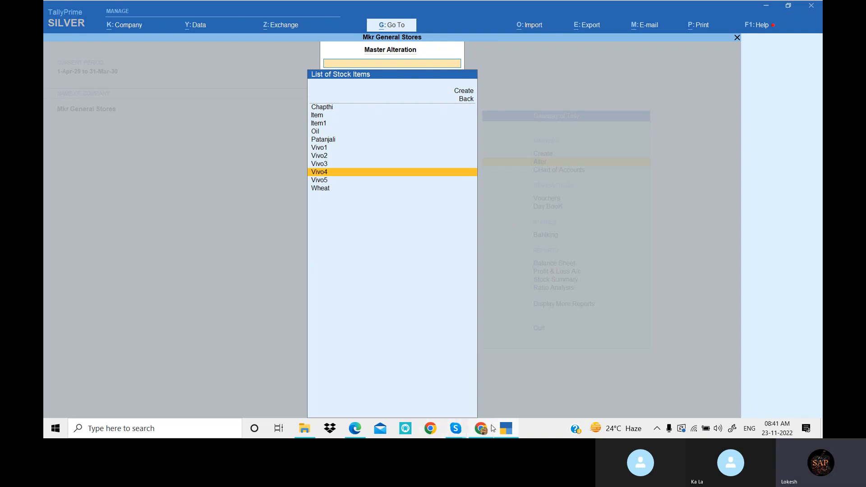
Step: Check the entry on expanding a group head in the PDF shortcut list, return to TallyPrime and leave master alteration
{"action": "left_click", "coordinate": [515, 432]}
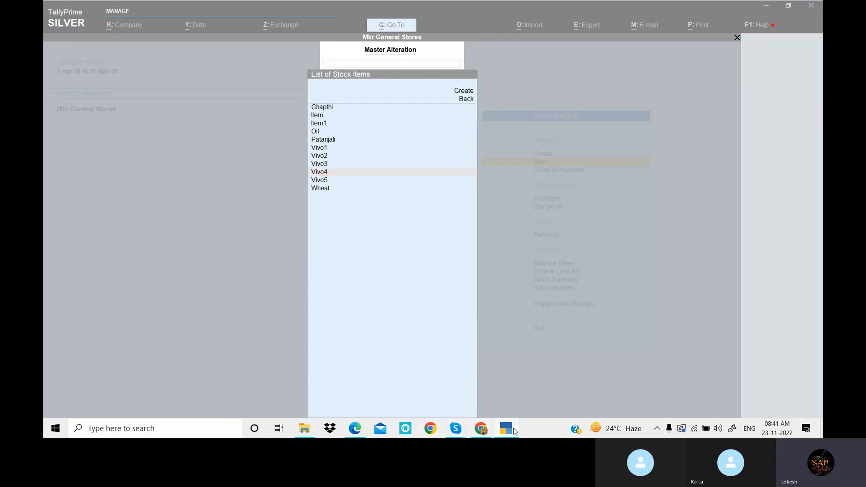
{"action": "left_click", "coordinate": [354, 429]}
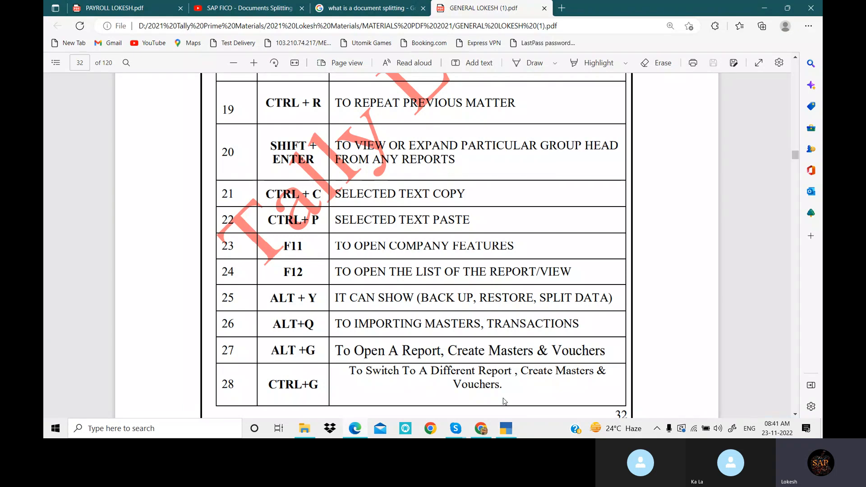
{"action": "left_click", "coordinate": [506, 428]}
{"action": "key", "text": "Escape"}
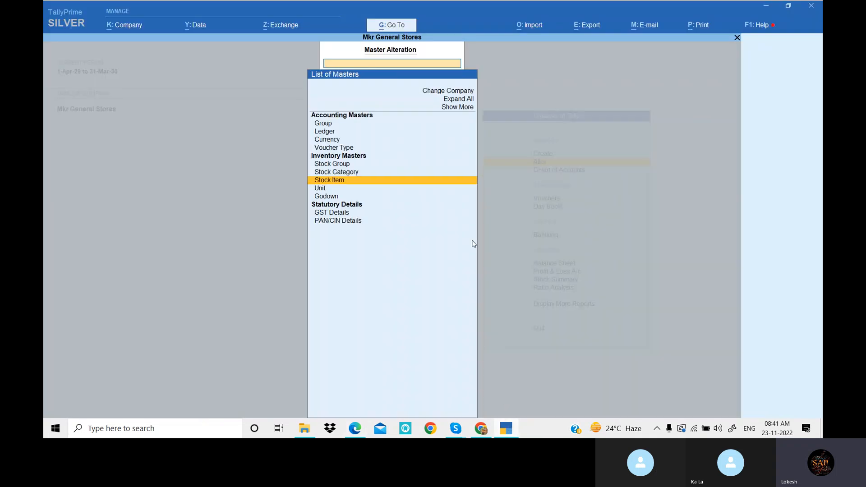
{"action": "key", "text": "Escape"}
Step: Open the Profit & Loss A/c and expand Opening Stock within the report
{"action": "key", "text": "Down"}
{"action": "key", "text": "Down"}
{"action": "key", "text": "Down"}
{"action": "key", "text": "Down"}
{"action": "key", "text": "Down"}
{"action": "key", "text": "Down"}
{"action": "key", "text": "Return"}
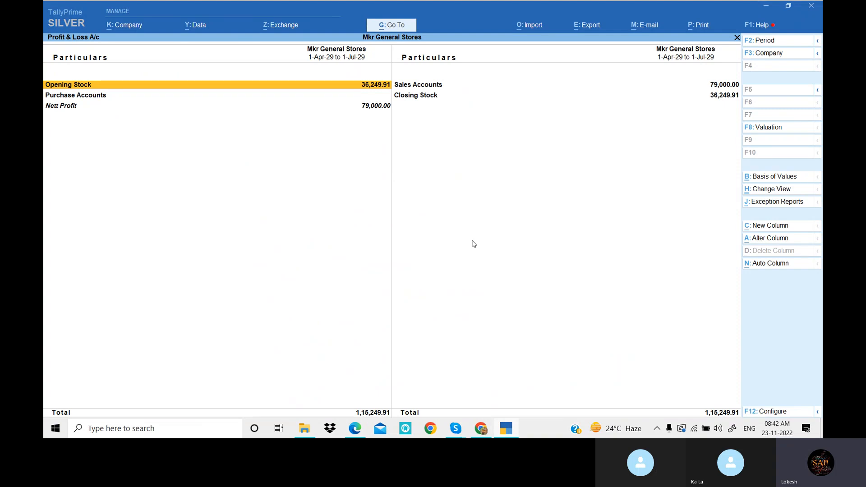
{"action": "key", "text": "shift+Return"}
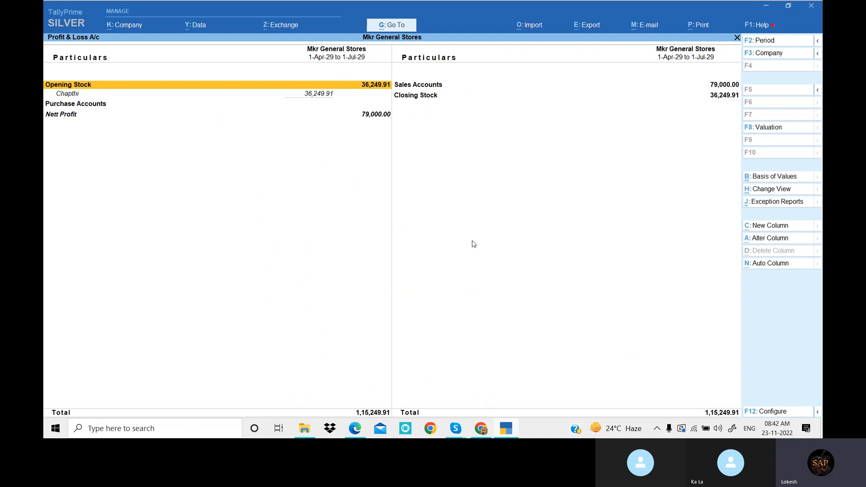
Step: Expand Closing Stock and Sales Accounts in the Profit & Loss A/c
{"action": "key", "text": "Right"}
{"action": "key", "text": "Down"}
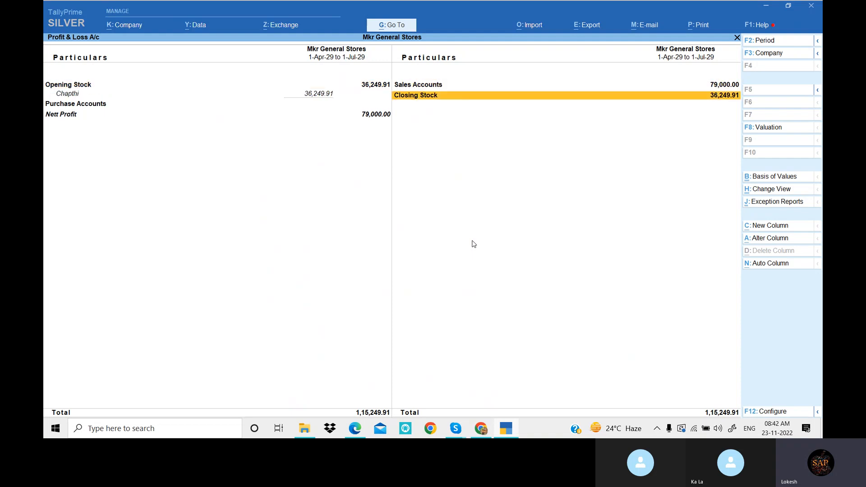
{"action": "key", "text": "shift+Return"}
{"action": "key", "text": "Up"}
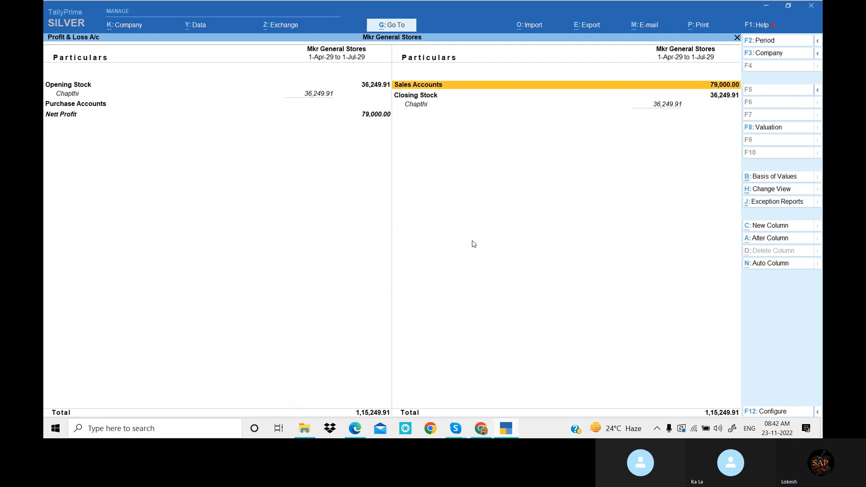
{"action": "key", "text": "shift+Return"}
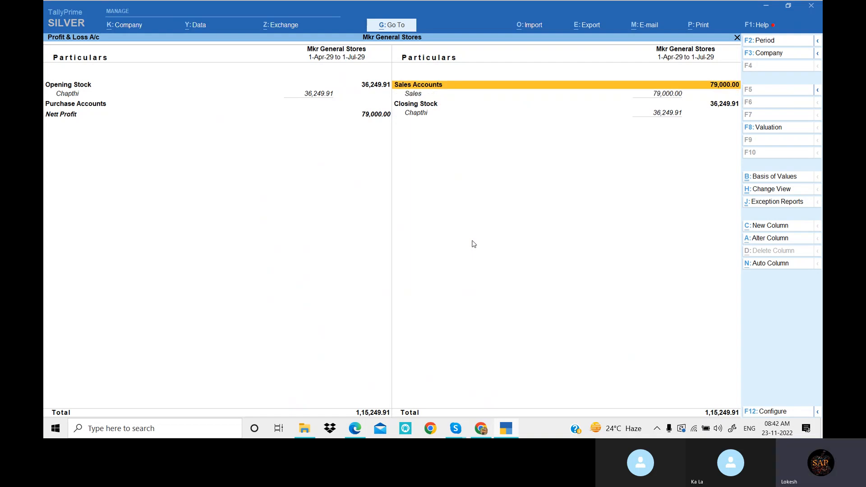
Step: Toggle the Profit & Loss A/c between detailed and condensed views and close the report
{"action": "key", "text": "alt"}
{"action": "key", "text": "alt+F5"}
{"action": "key", "text": "alt+F5"}
{"action": "key", "text": "alt+F5"}
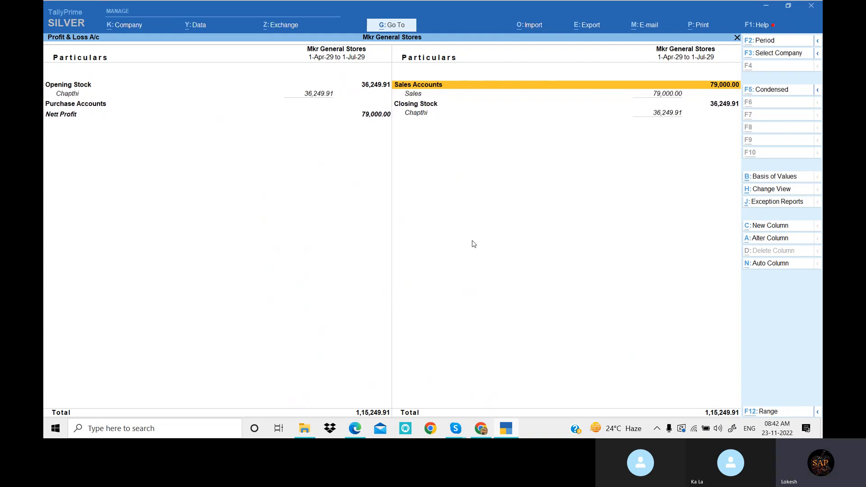
{"action": "key", "text": "Escape"}
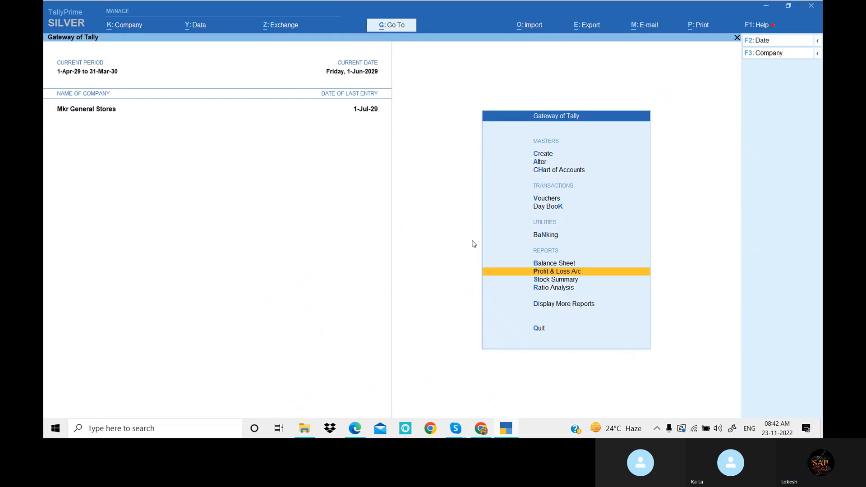
Step: Check the entries on copying and pasting selected text in the PDF shortcut list and return to TallyPrime
{"action": "left_click", "coordinate": [506, 431]}
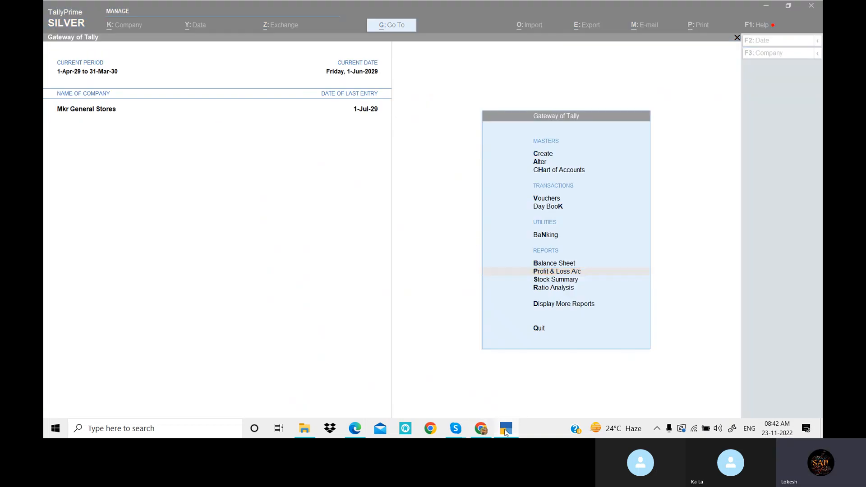
{"action": "scroll", "coordinate": [430, 244], "scroll_direction": "down", "scroll_amount": 1}
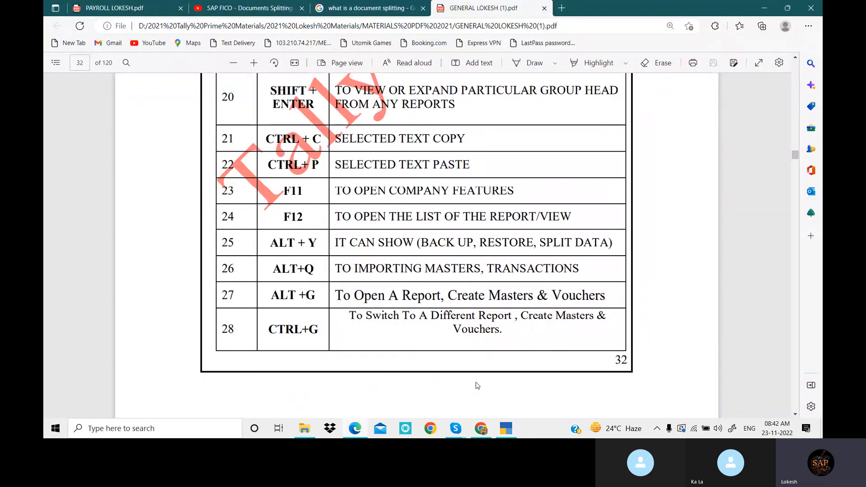
{"action": "left_click", "coordinate": [507, 430]}
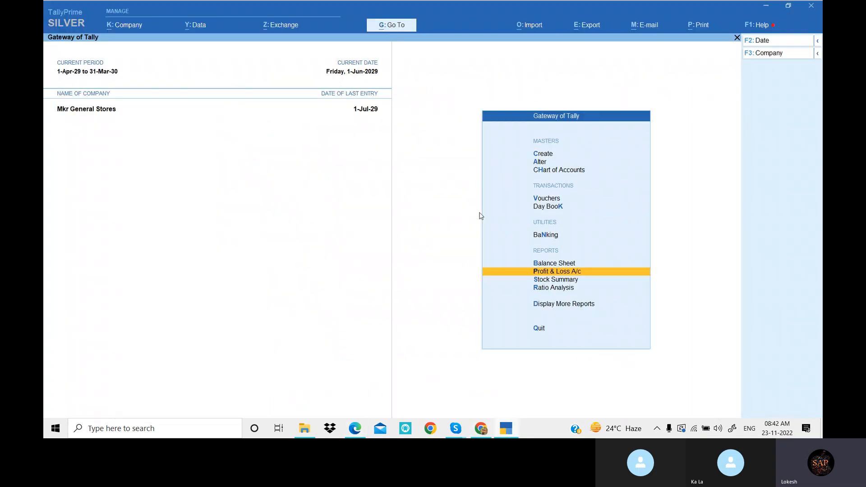
Step: Start a new ledger master named Capital1 without an alias
{"action": "key", "text": "Up"}
{"action": "key", "text": "Up"}
{"action": "key", "text": "Up"}
{"action": "key", "text": "Up"}
{"action": "key", "text": "Up"}
{"action": "key", "text": "Up"}
{"action": "key", "text": "Up"}
{"action": "key", "text": "Return"}
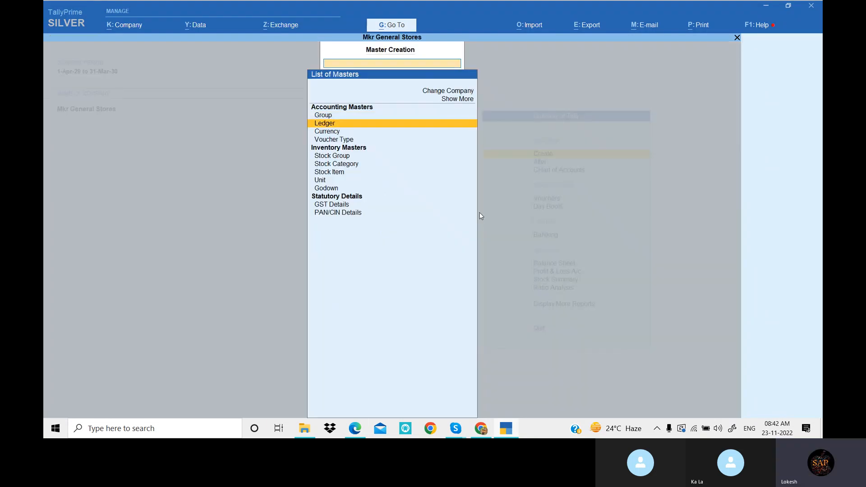
{"action": "key", "text": "Return"}
{"action": "type", "text": "C"}
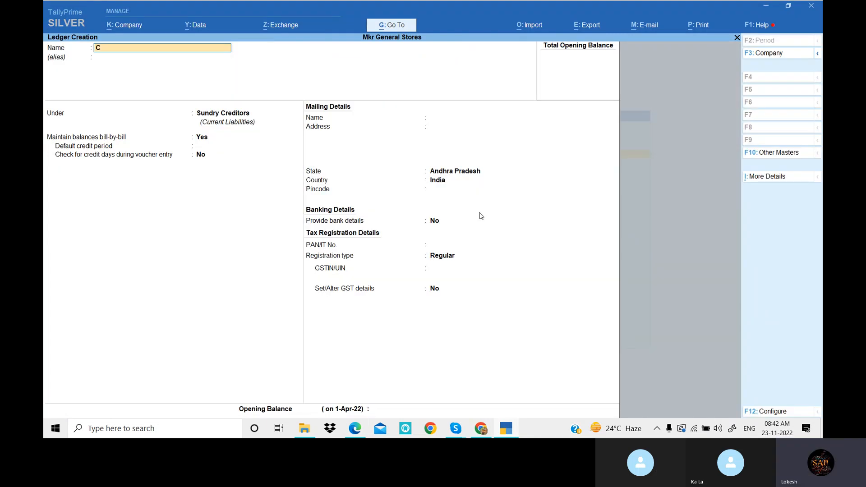
{"action": "type", "text": "apital1"}
{"action": "key", "text": "Return"}
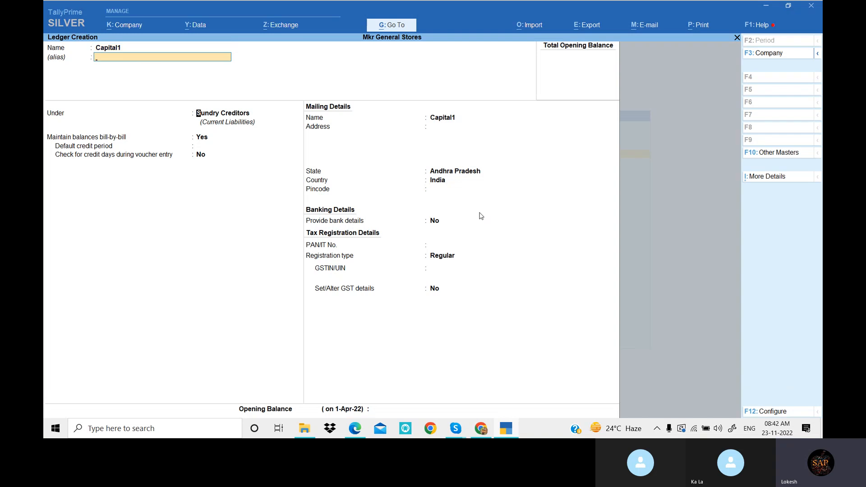
Step: Place the Capital1 ledger under Capital Account, copy its name and save the ledger
{"action": "type", "text": "Ca"}
{"action": "key", "text": "Return"}
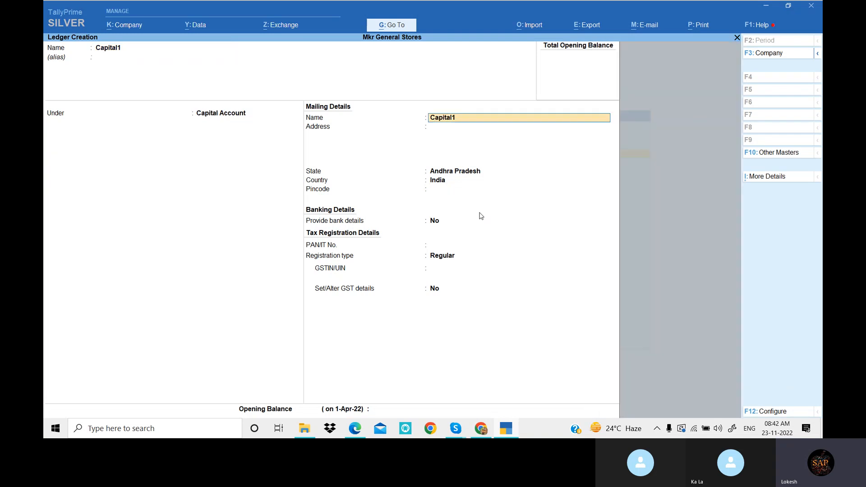
{"action": "key", "text": "ctrl+a"}
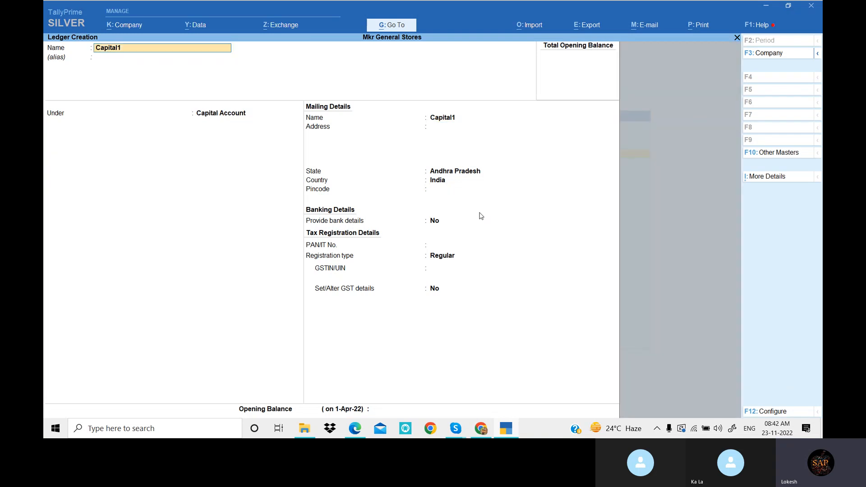
{"action": "key", "text": "ctrl"}
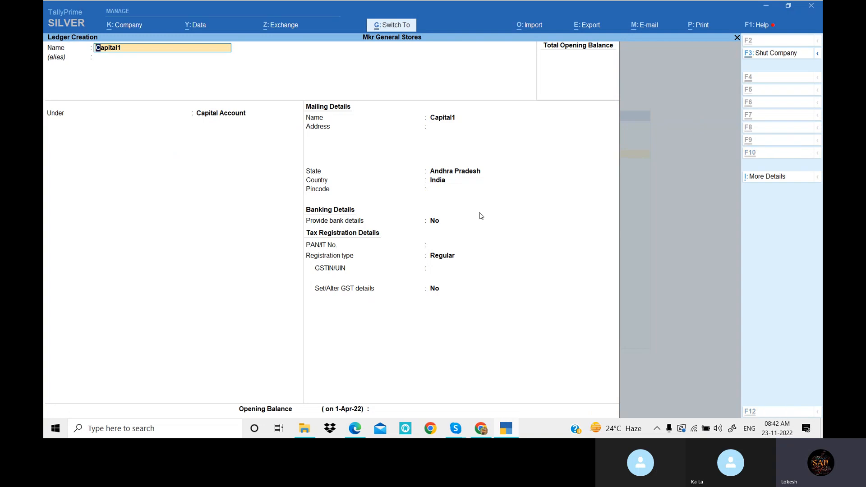
{"action": "key", "text": "ctrl+a"}
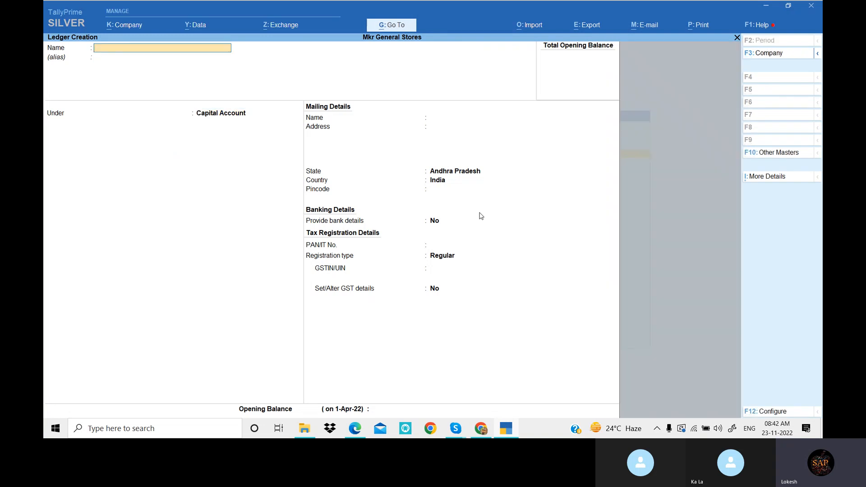
Step: Create two more ledgers under Capital Account, Capital2 and Capital3, reusing the copied name for the latter
{"action": "type", "text": "Capital2"}
{"action": "key", "text": "Return"}
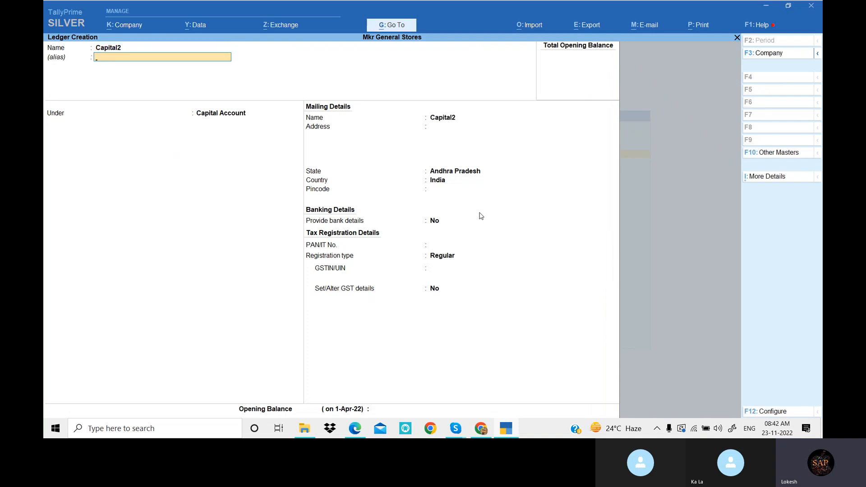
{"action": "key", "text": "ctrl+a"}
{"action": "type", "text": "Capital1"}
{"action": "key", "text": "BackSpace"}
{"action": "type", "text": "3"}
{"action": "key", "text": "Return"}
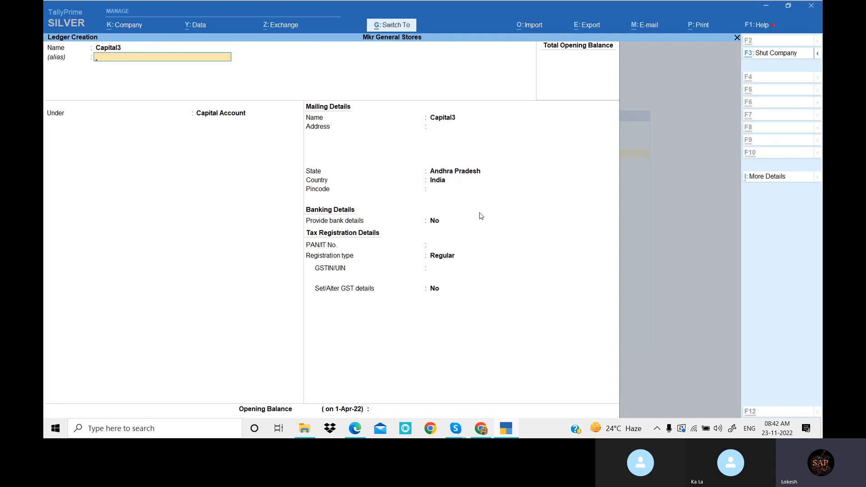
{"action": "key", "text": "ctrl+a"}
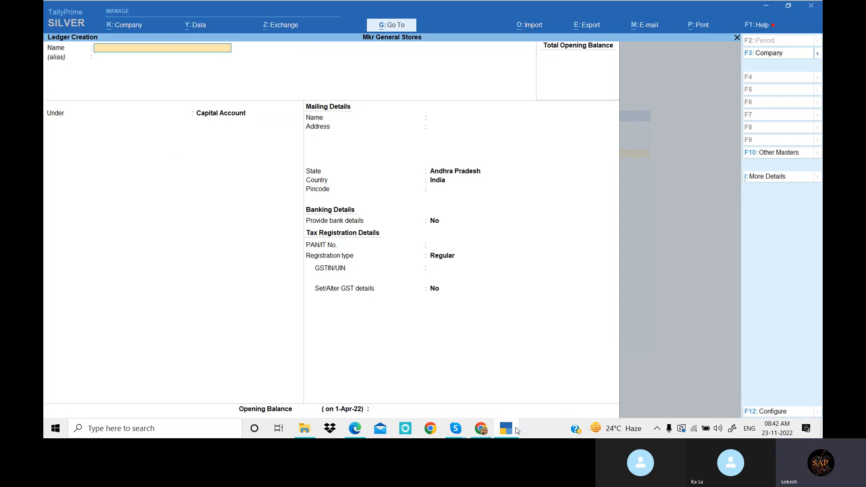
Step: Check the PDF shortcut list, leave ledger creation and view the Company Features of Mkr General Stores
{"action": "left_click", "coordinate": [355, 429]}
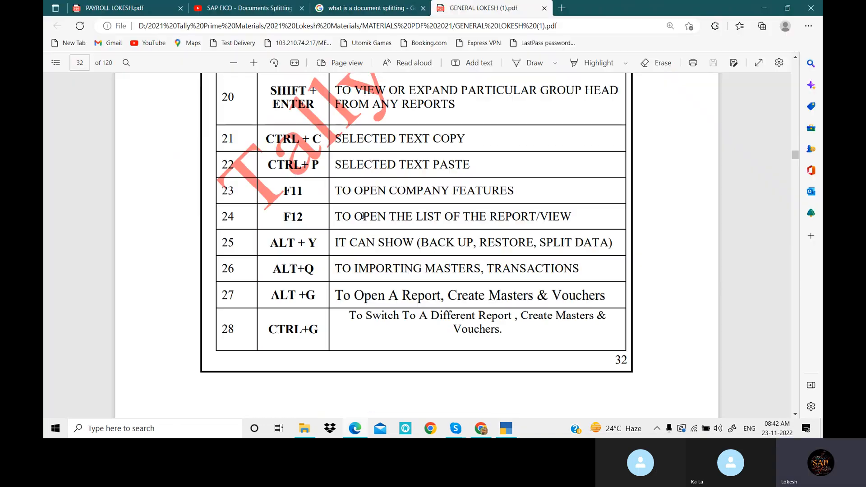
{"action": "left_click", "coordinate": [507, 429]}
{"action": "key", "text": "Escape"}
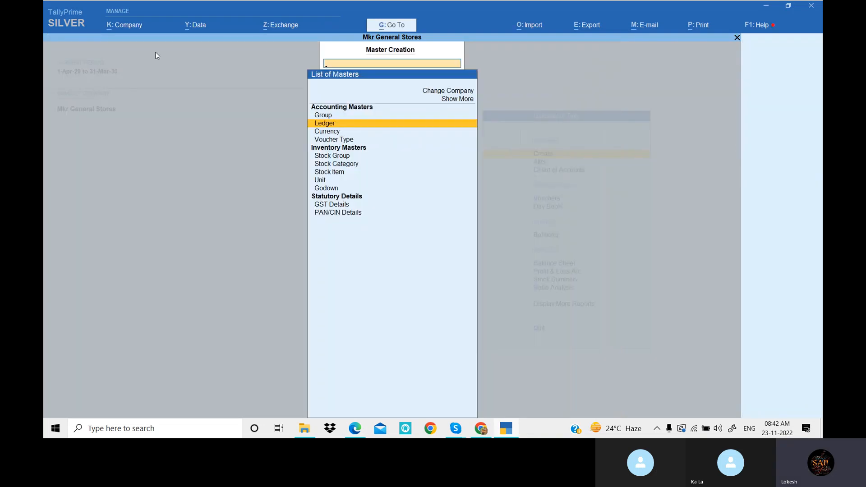
{"action": "key", "text": "Escape"}
{"action": "left_click", "coordinate": [132, 28]}
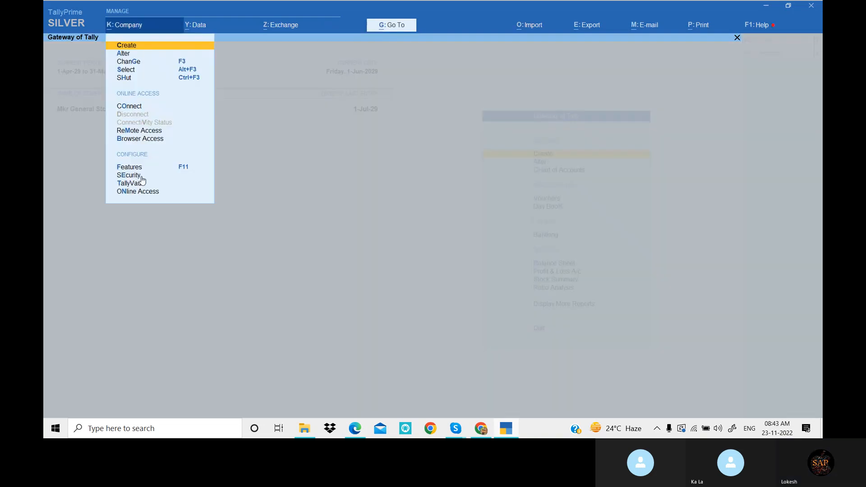
{"action": "left_click", "coordinate": [137, 168]}
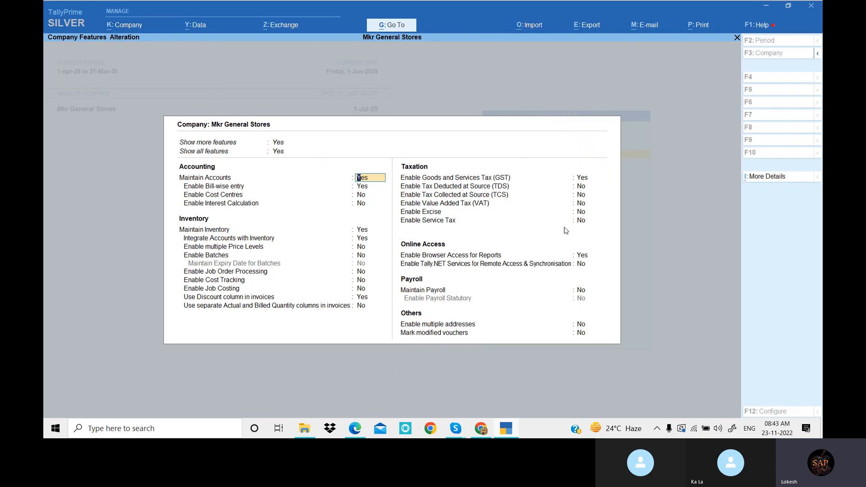
{"action": "key", "text": "Escape"}
{"action": "key", "text": "y"}
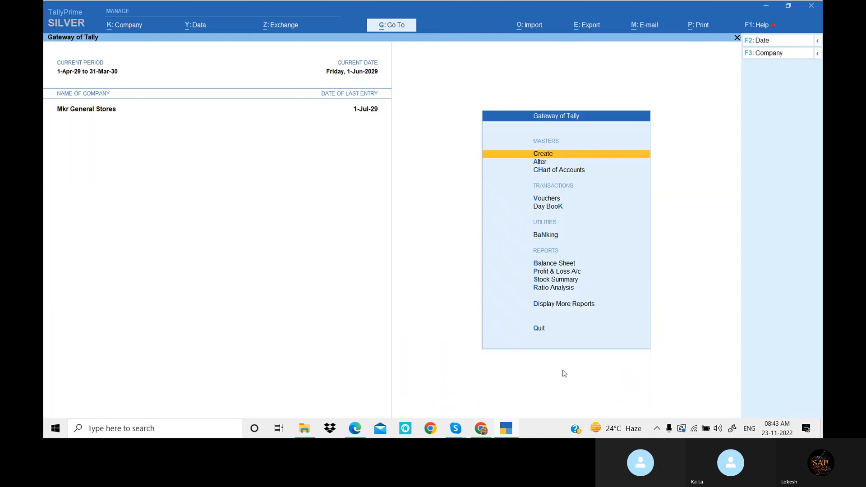
Step: Check the F12 entry in the PDF shortcut list and view the configuration options of a Sales voucher in TallyPrime
{"action": "left_click", "coordinate": [514, 431]}
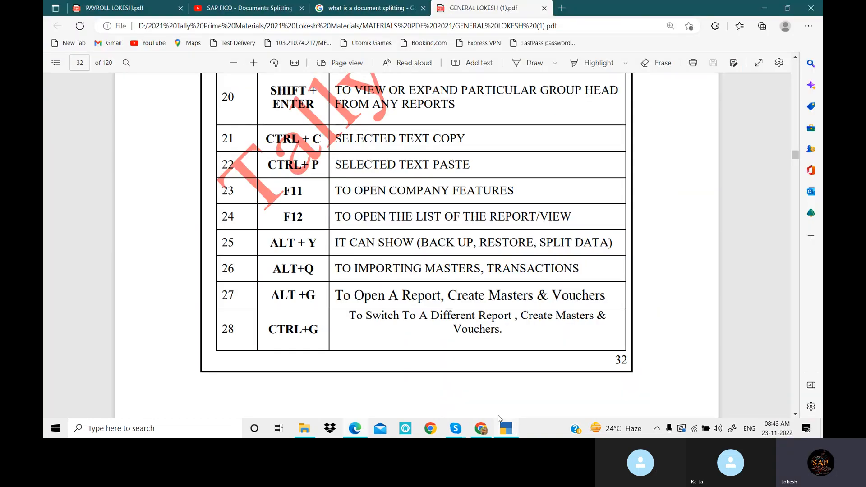
{"action": "left_click_drag", "start_coordinate": [600, 243], "coordinate": [607, 219]}
{"action": "left_click", "coordinate": [586, 223]}
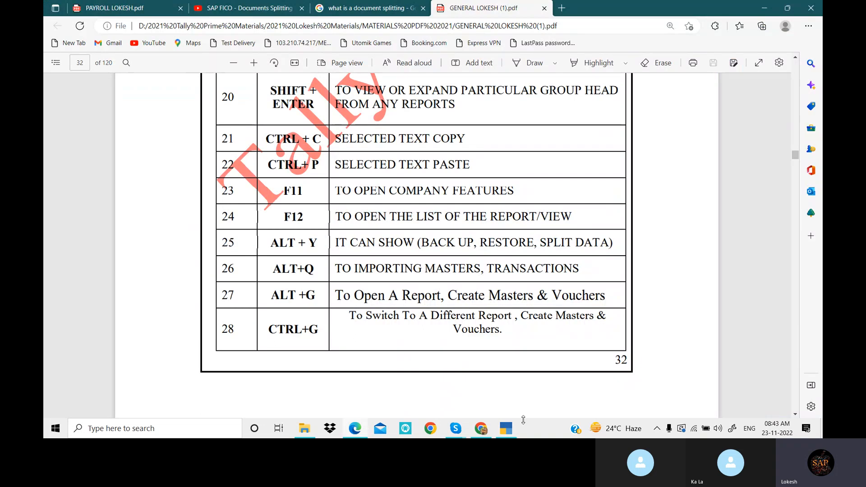
{"action": "left_click", "coordinate": [510, 427]}
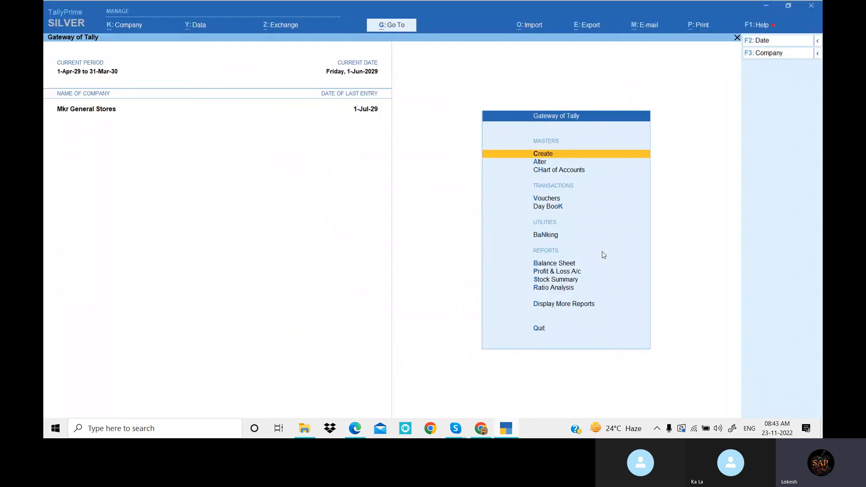
{"action": "key", "text": "v"}
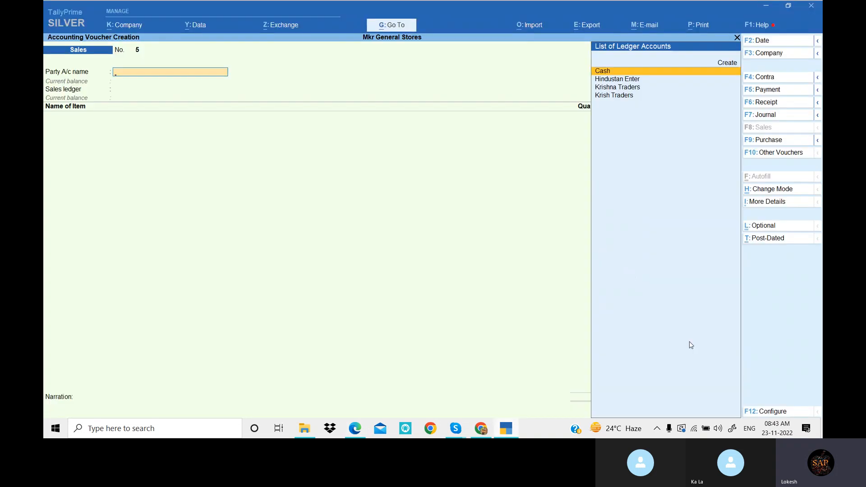
{"action": "left_click", "coordinate": [781, 415]}
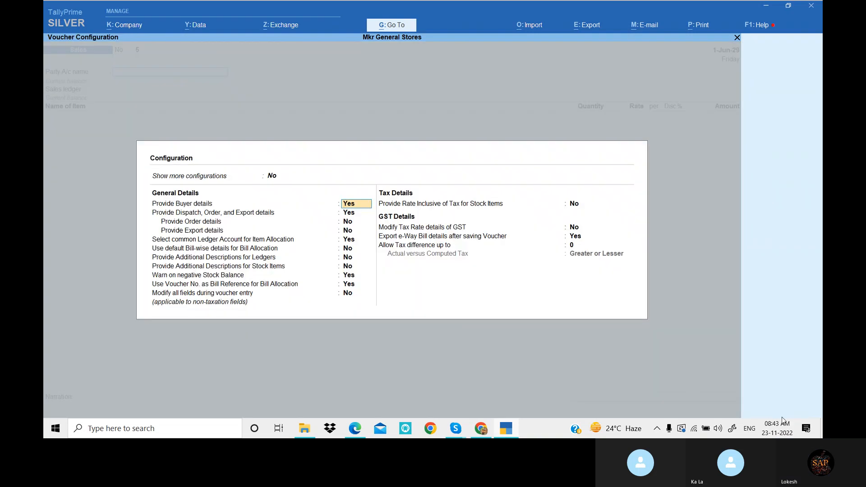
{"action": "key", "text": "Escape"}
{"action": "key", "text": "Escape"}
{"action": "key", "text": "Return"}
Step: View the configuration options for ledger creation and quit the blank ledger
{"action": "key", "text": "Up"}
{"action": "key", "text": "Up"}
{"action": "key", "text": "Up"}
{"action": "key", "text": "Return"}
{"action": "key", "text": "Down"}
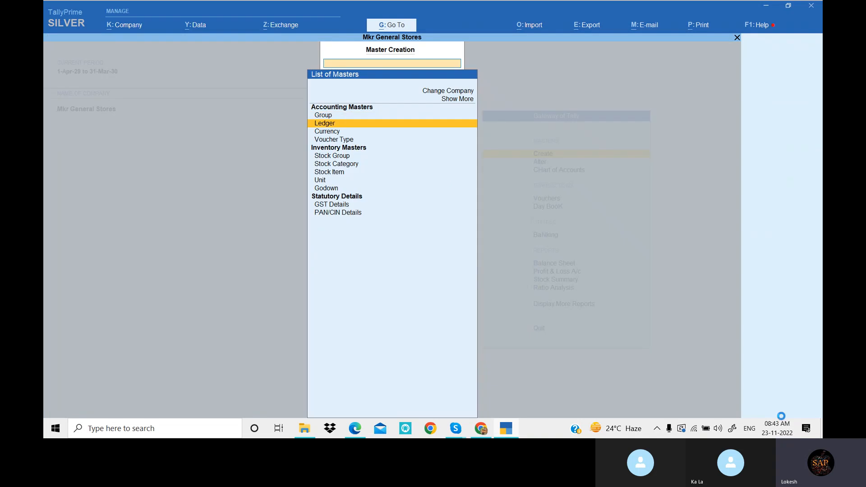
{"action": "key", "text": "Return"}
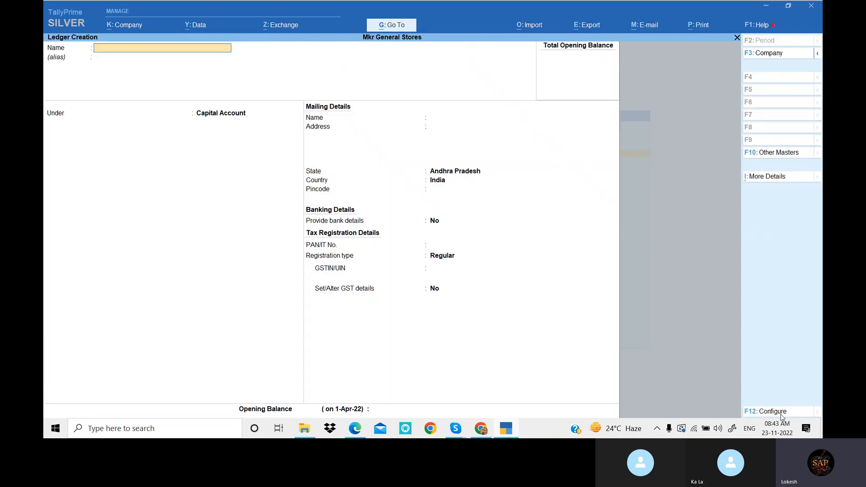
{"action": "left_click", "coordinate": [781, 416]}
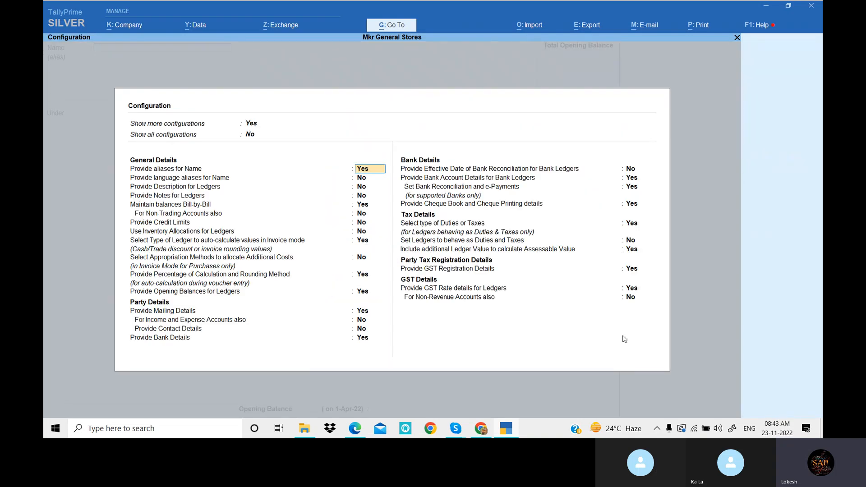
{"action": "key", "text": "Escape"}
{"action": "key", "text": "Escape"}
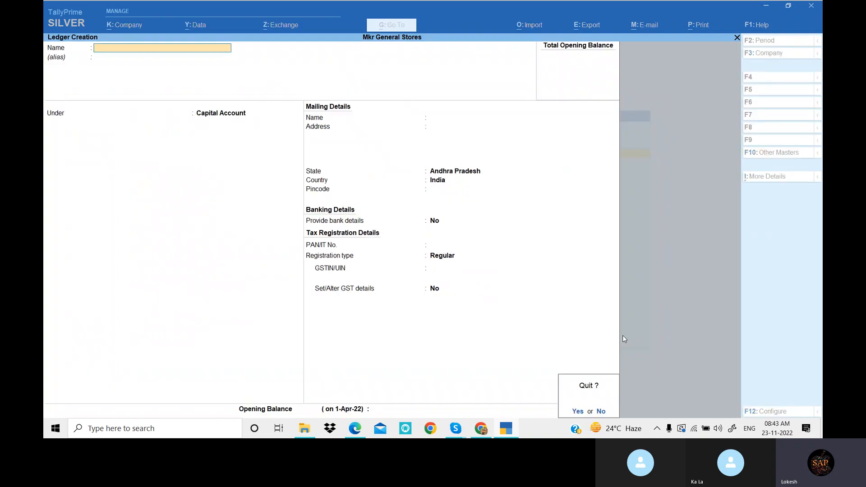
{"action": "key", "text": "Return"}
Step: View the configuration options for group creation and quit the blank group
{"action": "key", "text": "Up"}
{"action": "key", "text": "Return"}
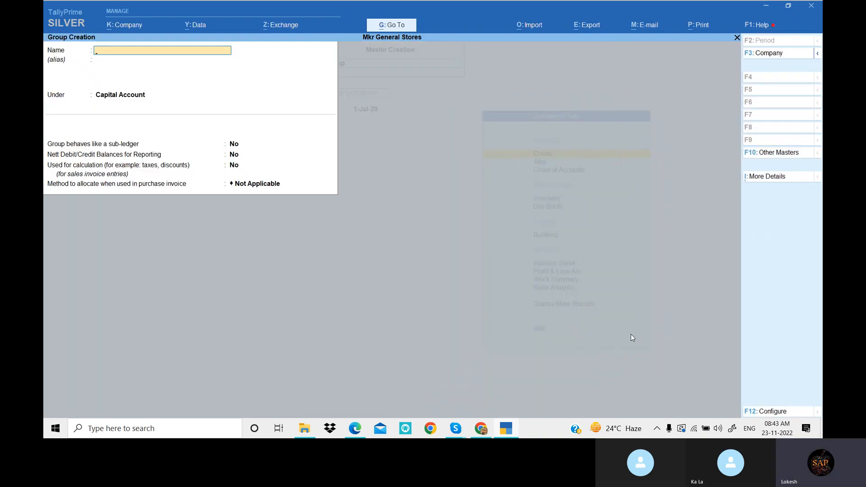
{"action": "left_click", "coordinate": [776, 413]}
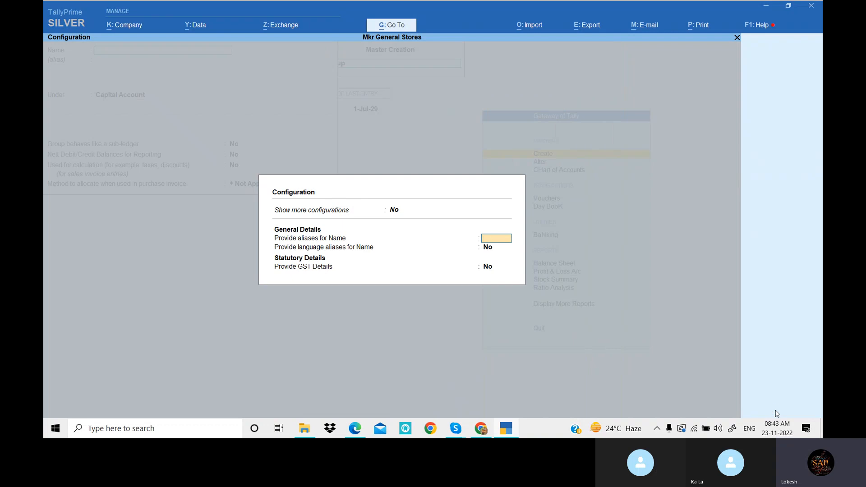
{"action": "key", "text": "Escape"}
{"action": "key", "text": "Escape"}
{"action": "key", "text": "Return"}
Step: View the configuration options for stock item creation and quit the blank stock item
{"action": "key", "text": "Down"}
{"action": "key", "text": "Down"}
{"action": "key", "text": "Down"}
{"action": "key", "text": "Down"}
{"action": "key", "text": "Down"}
{"action": "key", "text": "Down"}
{"action": "key", "text": "Return"}
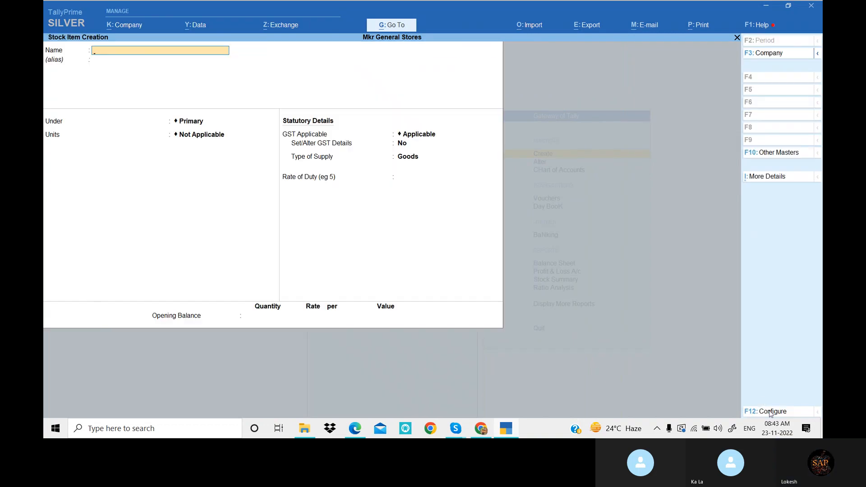
{"action": "left_click", "coordinate": [774, 412]}
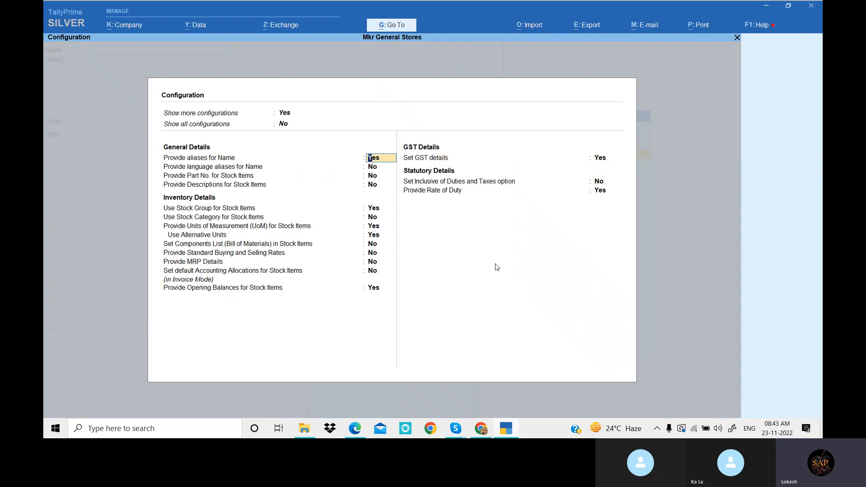
{"action": "key", "text": "Escape"}
{"action": "key", "text": "Escape"}
{"action": "key", "text": "y"}
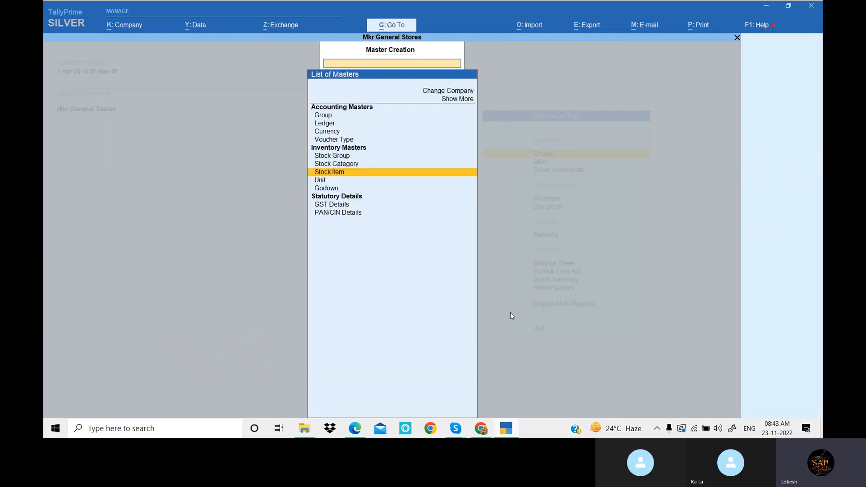
Step: Check the backup, restore and split data entry in the PDF and view the matching company data options in TallyPrime
{"action": "left_click", "coordinate": [514, 427]}
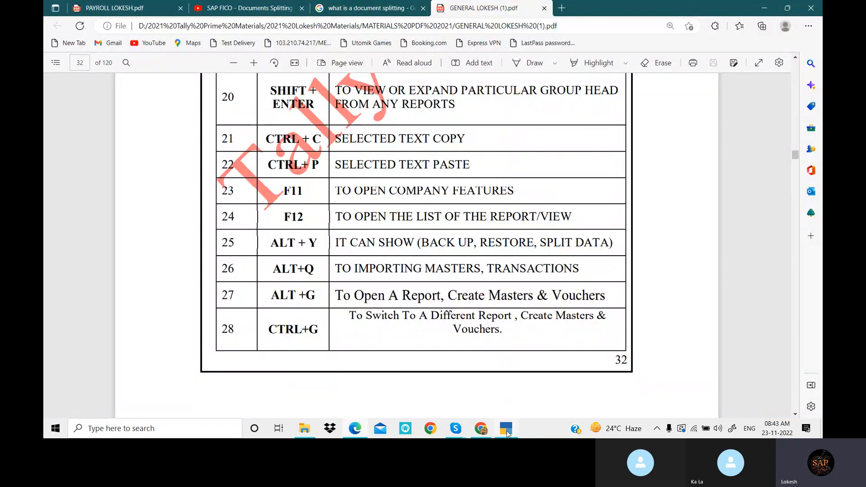
{"action": "key", "text": "alt+Tab"}
{"action": "key", "text": "Escape"}
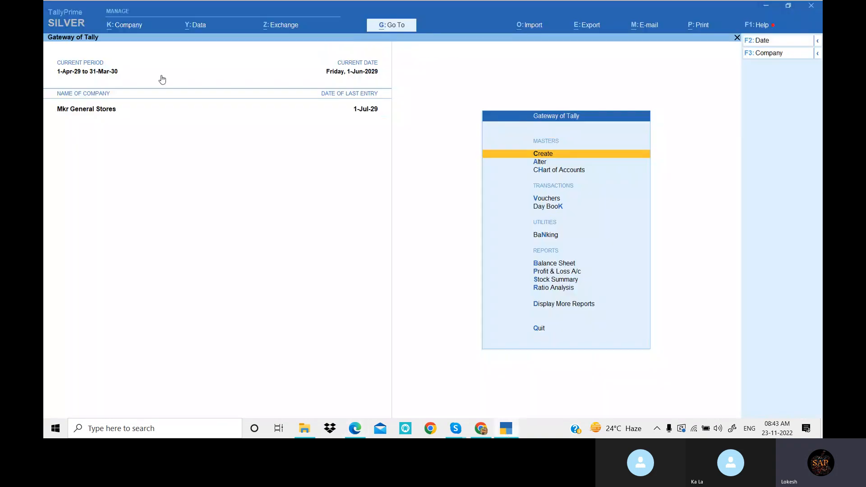
{"action": "left_click", "coordinate": [203, 26]}
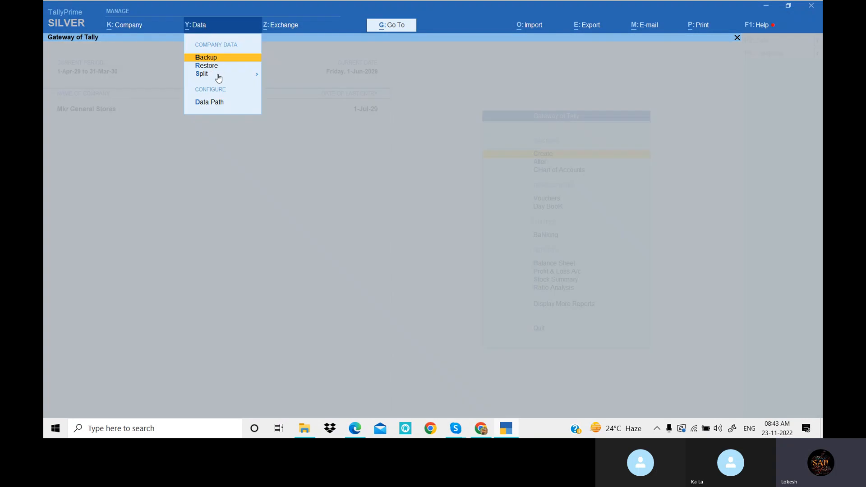
{"action": "key", "text": "Escape"}
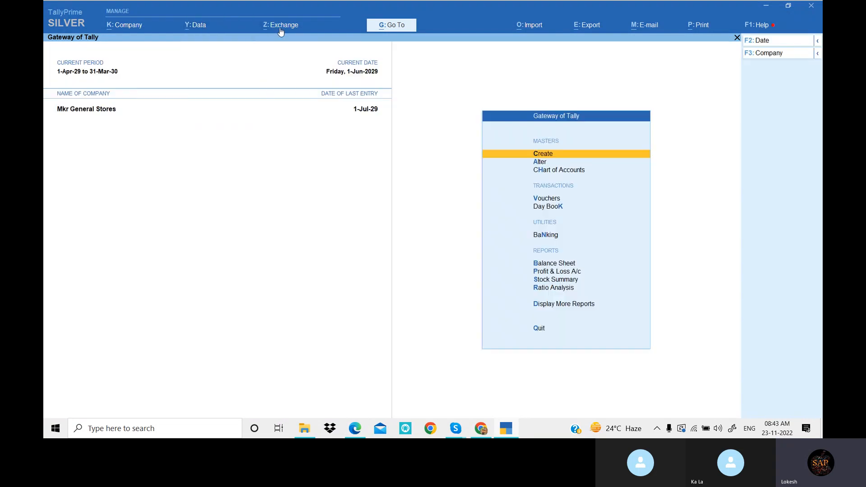
Step: Look through the company management options and show the import choices for masters and transactions
{"action": "left_click", "coordinate": [281, 27]}
{"action": "left_click", "coordinate": [280, 30]}
{"action": "left_click", "coordinate": [126, 27]}
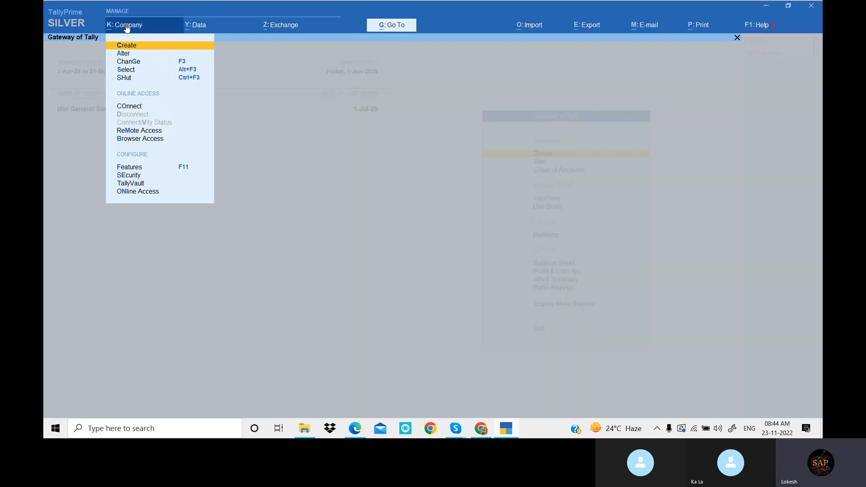
{"action": "left_click", "coordinate": [145, 28]}
{"action": "left_click", "coordinate": [531, 26]}
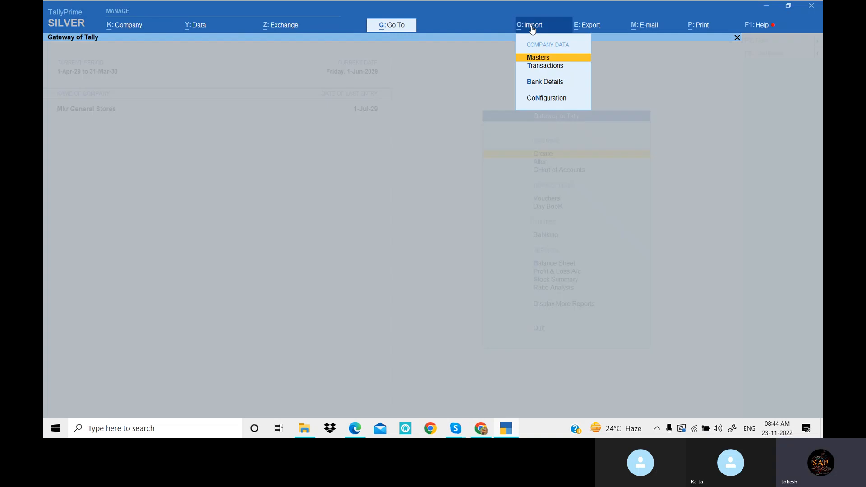
Step: Close the import choices and view the export, e-mail and print options for the company
{"action": "left_click", "coordinate": [532, 27]}
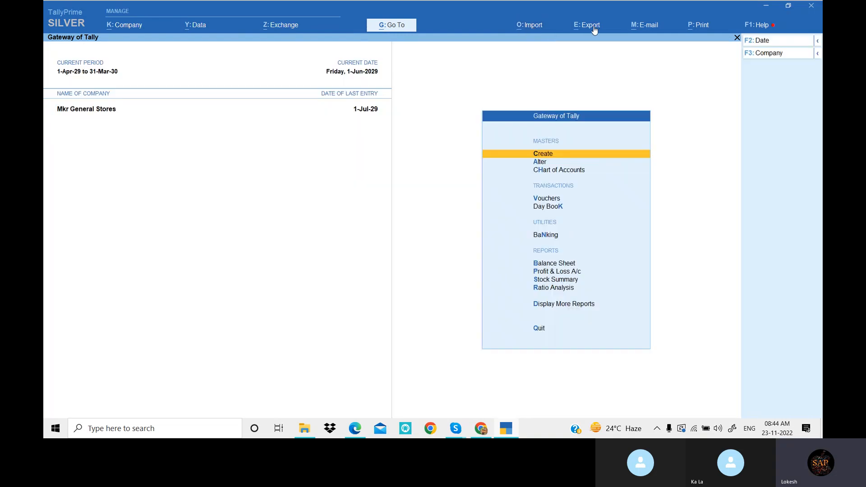
{"action": "left_click", "coordinate": [593, 28]}
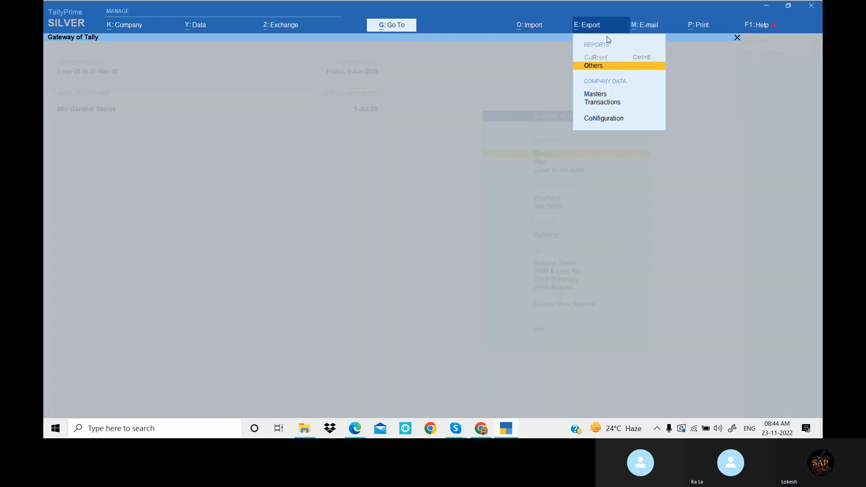
{"action": "left_click", "coordinate": [654, 30]}
{"action": "left_click", "coordinate": [653, 29]}
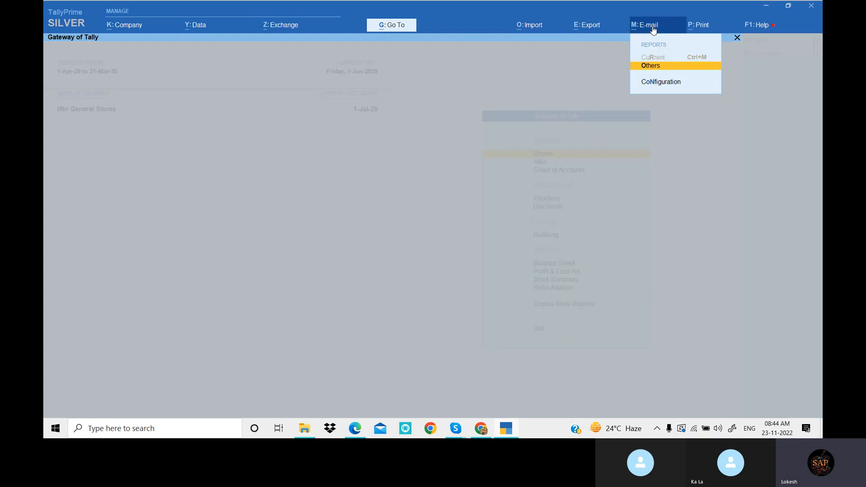
{"action": "left_click", "coordinate": [654, 30]}
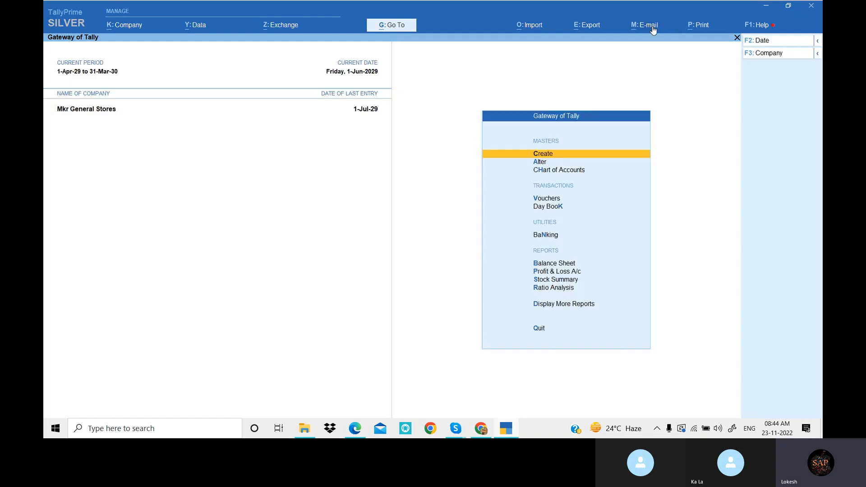
{"action": "left_click", "coordinate": [706, 29]}
{"action": "left_click", "coordinate": [706, 29]}
Step: Check the report-opening shortcut entries in the PDF and open the Trial Balance through Go To in TallyPrime
{"action": "left_click", "coordinate": [512, 434]}
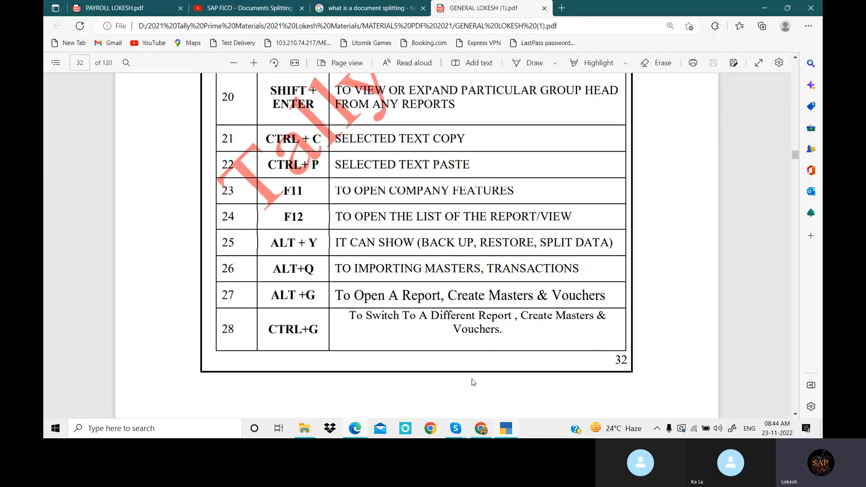
{"action": "left_click", "coordinate": [486, 409]}
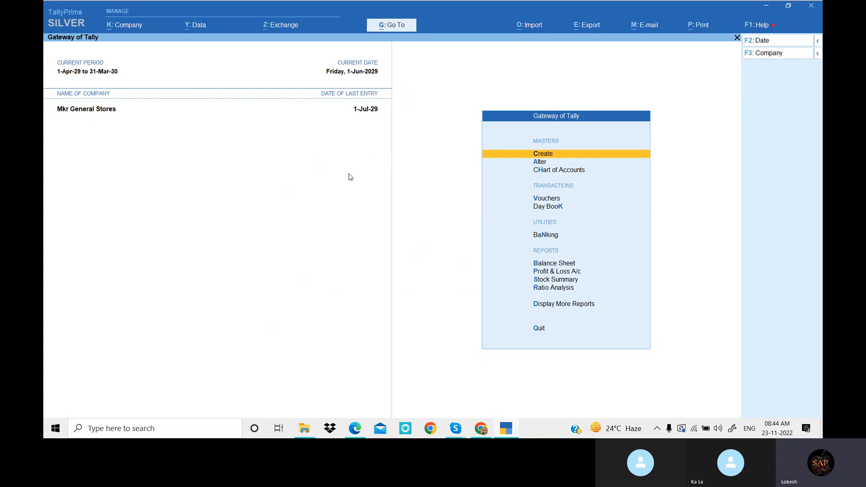
{"action": "left_click", "coordinate": [403, 28]}
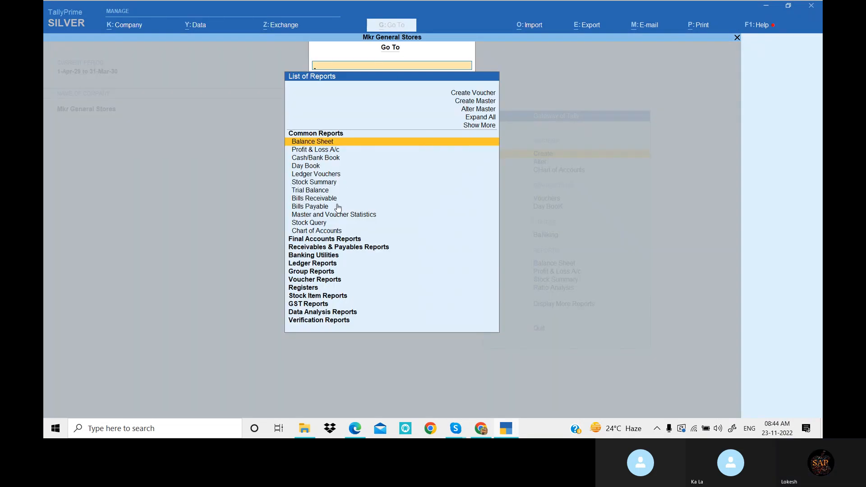
{"action": "left_click", "coordinate": [312, 193]}
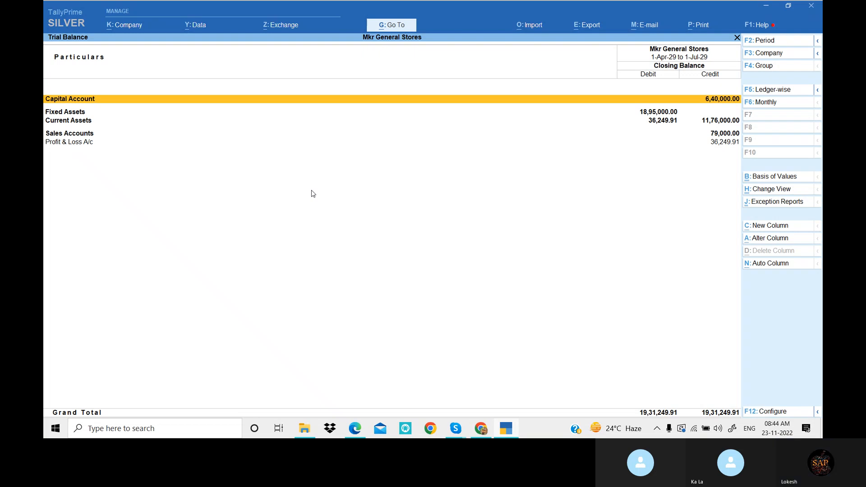
Step: Leave the Trial Balance, view the Ledger Reports choices in Go To over the Profit & Loss A/c, and close the list
{"action": "key", "text": "Escape"}
{"action": "key", "text": "alt+g"}
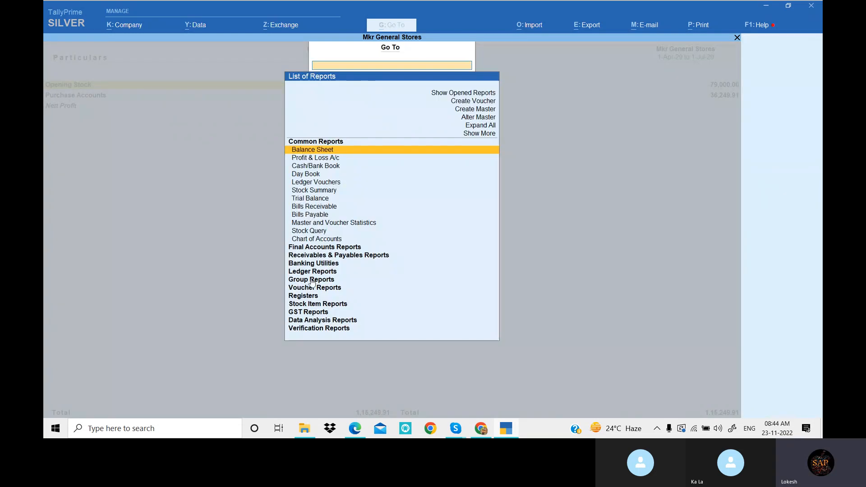
{"action": "left_click", "coordinate": [312, 271]}
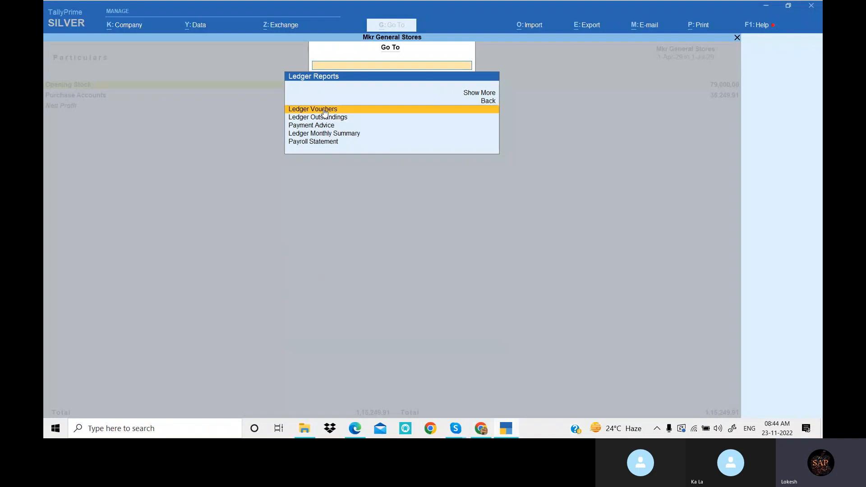
{"action": "key", "text": "Escape"}
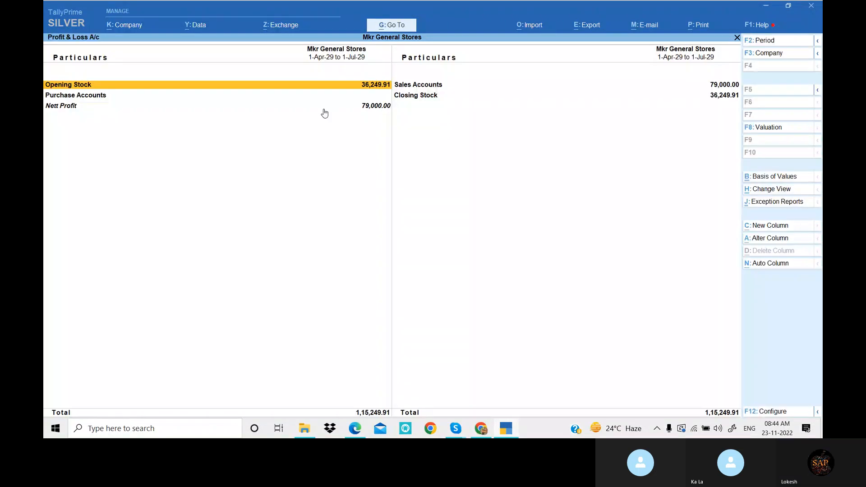